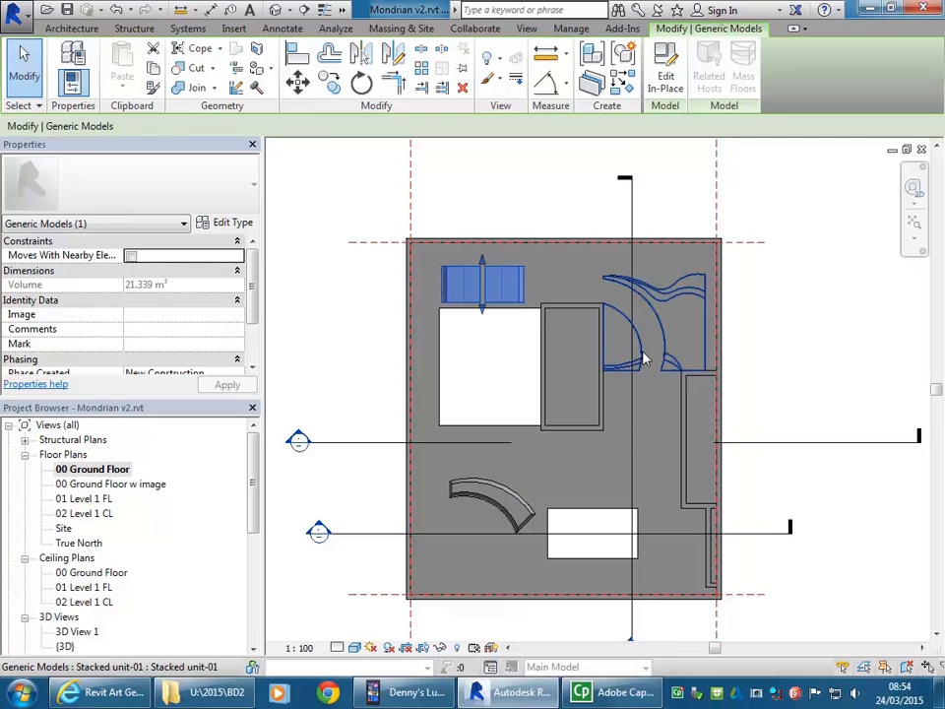
pyautogui.click(345, 316)
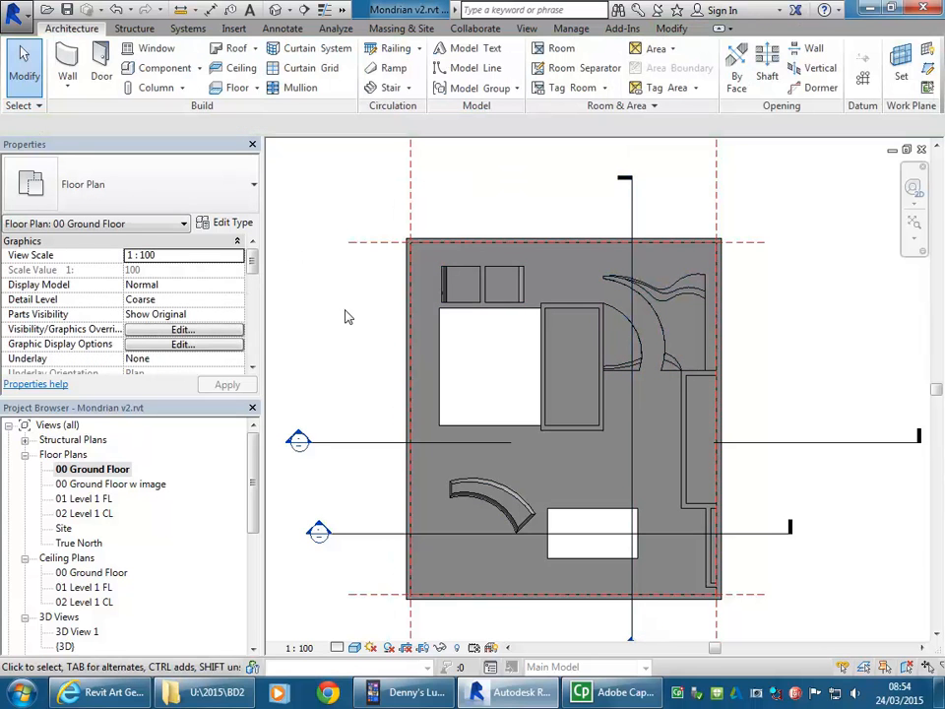
pyautogui.click(199, 68)
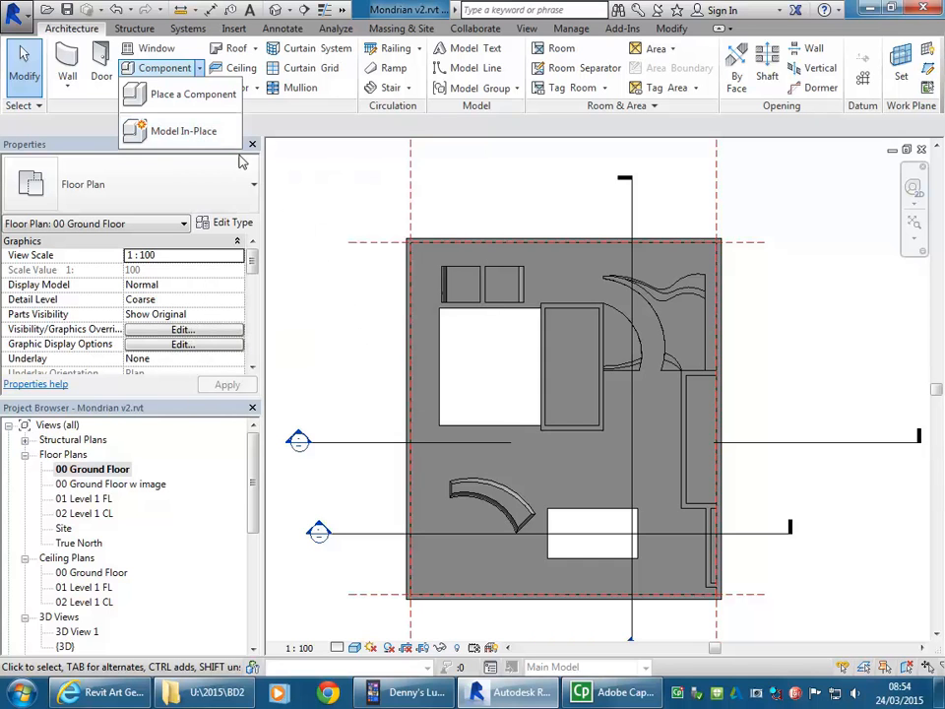
pyautogui.click(352, 335)
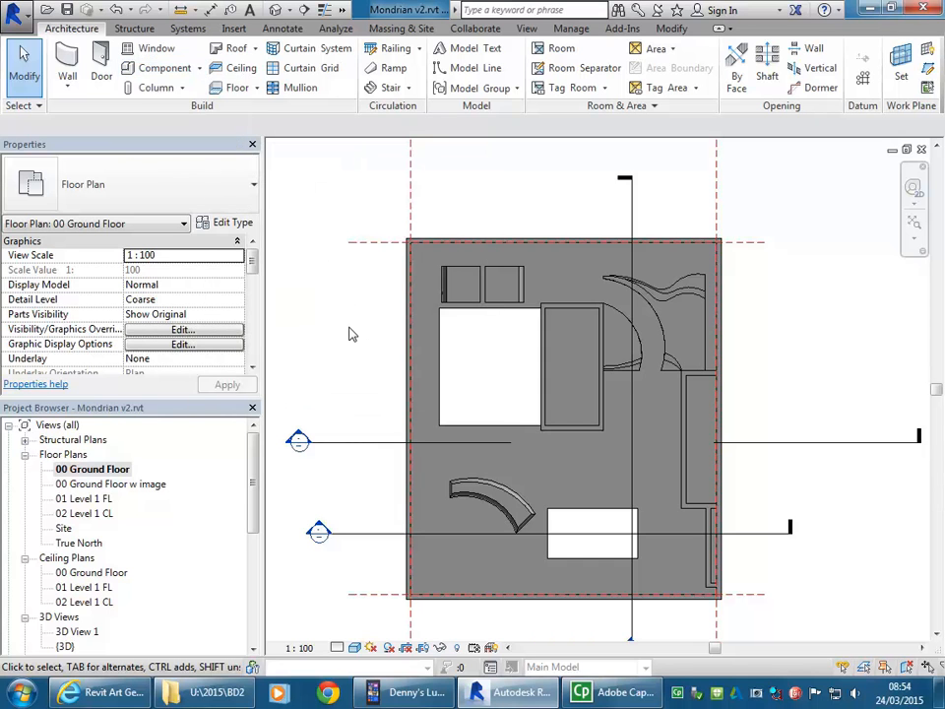
pyautogui.click(198, 68)
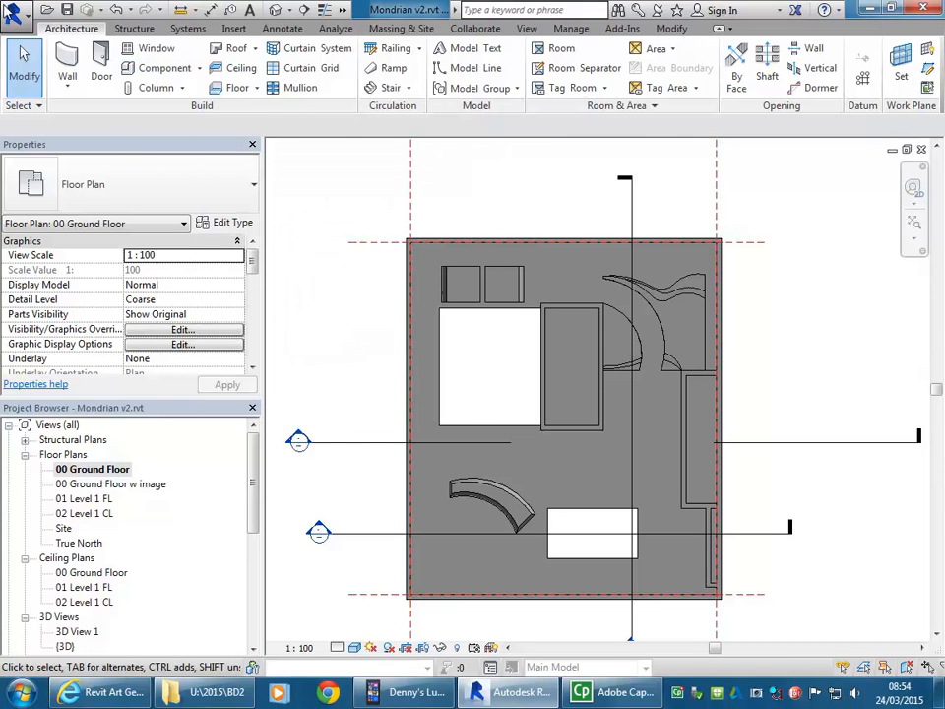
pyautogui.click(12, 11)
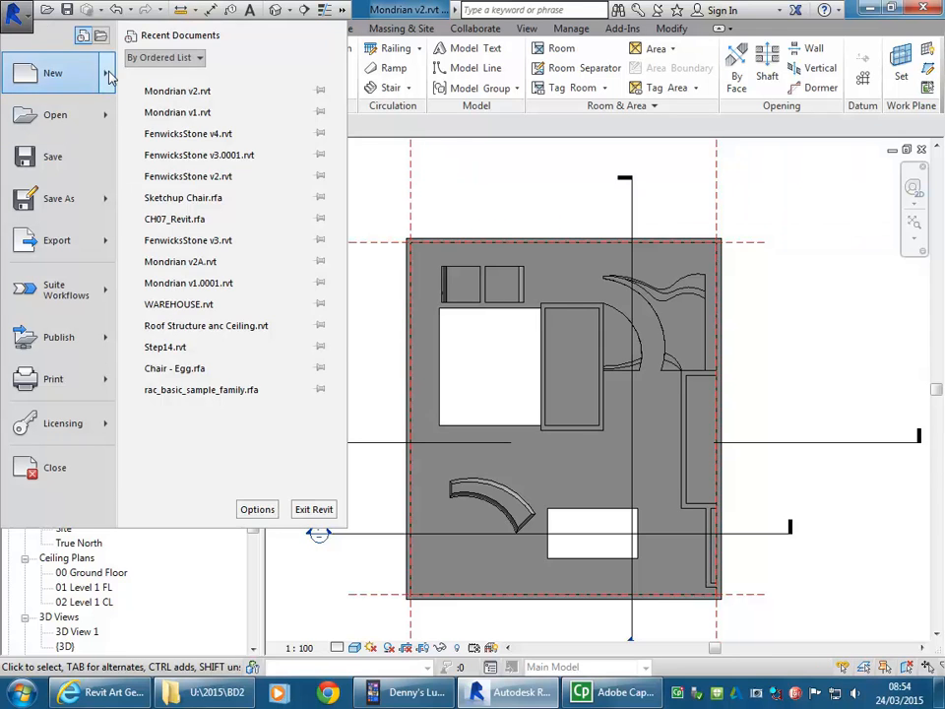
pyautogui.moveTo(108, 75)
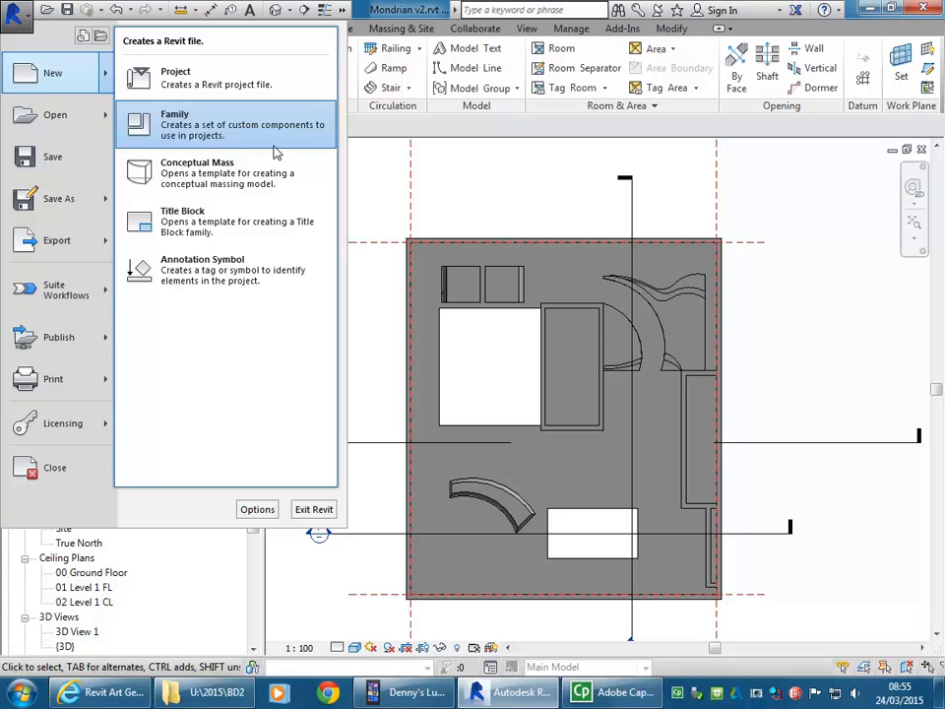
pyautogui.click(392, 196)
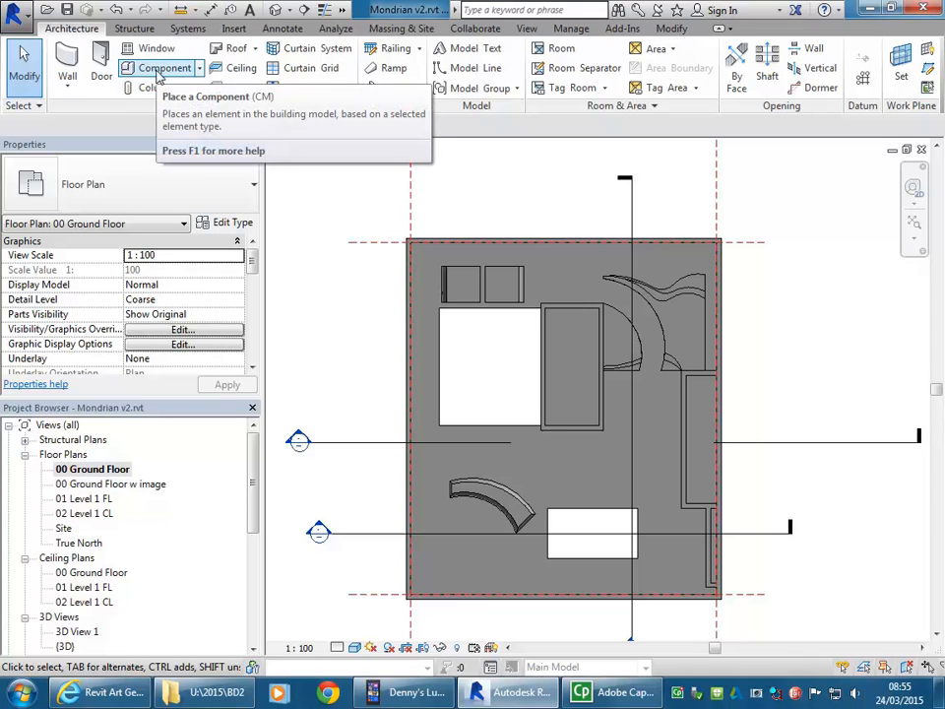
# Step: Browse the Furniture folder of the loadable family library from the Place a Component command
pyautogui.click(199, 69)
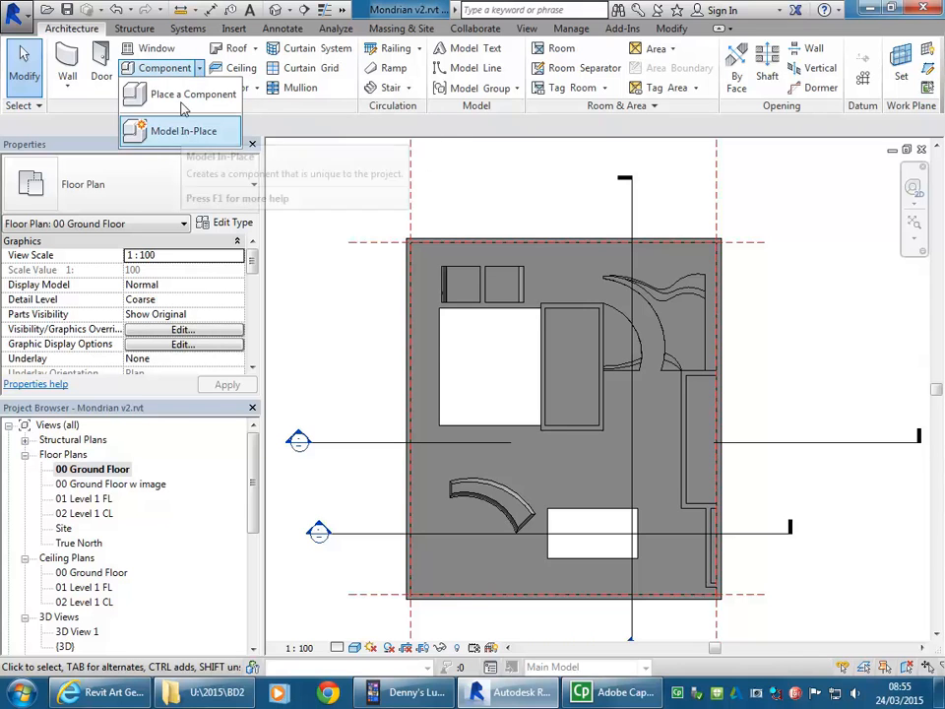
pyautogui.click(187, 95)
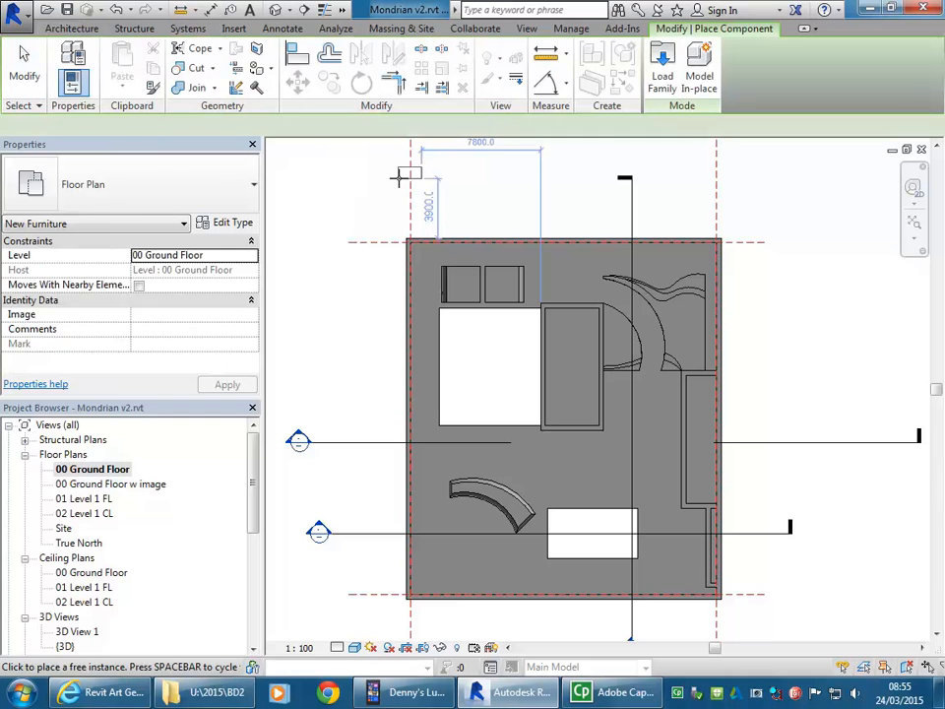
pyautogui.click(665, 77)
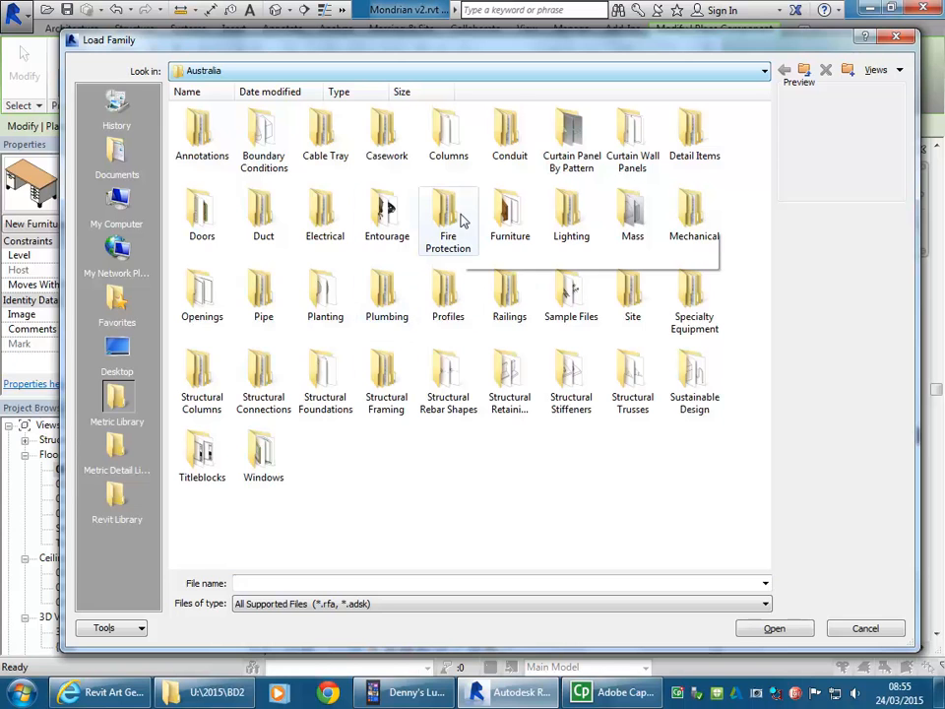
pyautogui.doubleClick(506, 212)
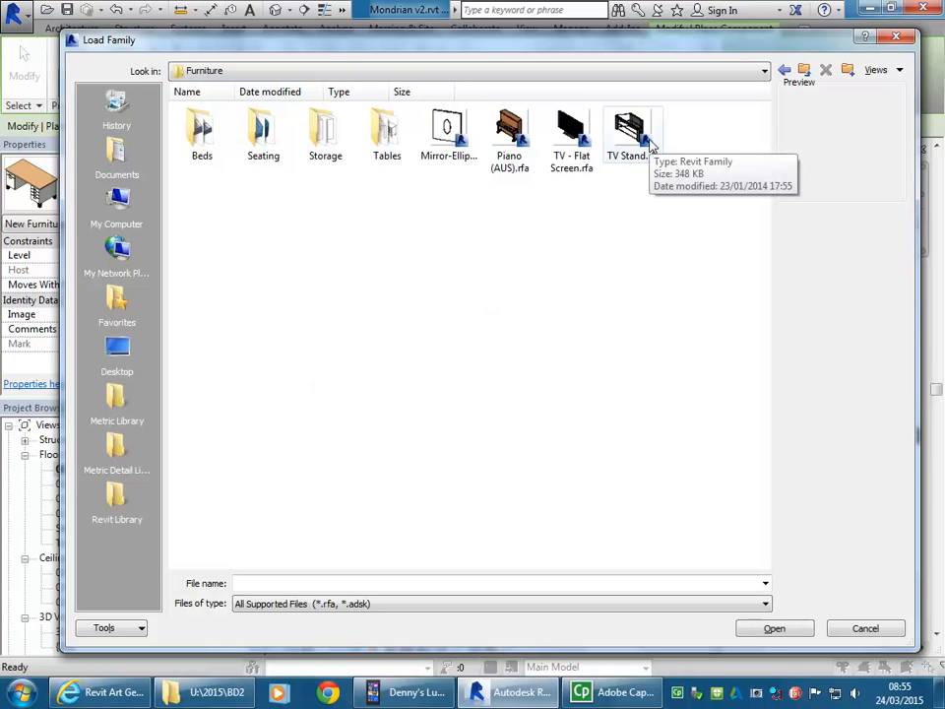
pyautogui.click(867, 628)
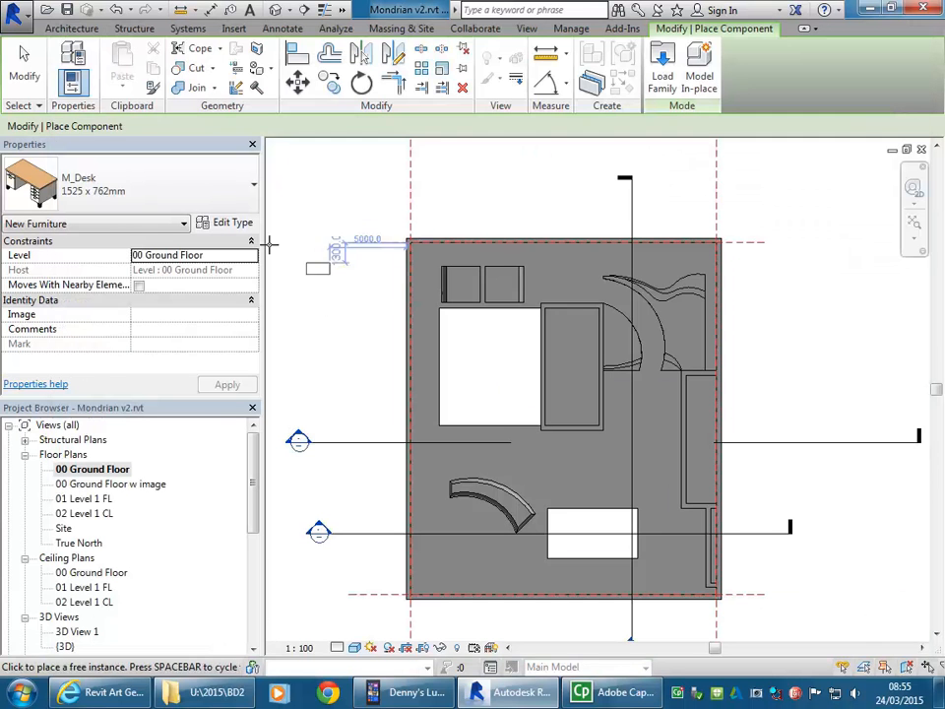
pyautogui.rightClick(324, 194)
pyautogui.click(344, 202)
pyautogui.rightClick(343, 200)
pyautogui.click(376, 211)
pyautogui.moveTo(370, 211)
pyautogui.mouseDown(button='middle')
pyautogui.moveTo(378, 208)
pyautogui.moveTo(358, 205)
pyautogui.mouseUp(button='middle')
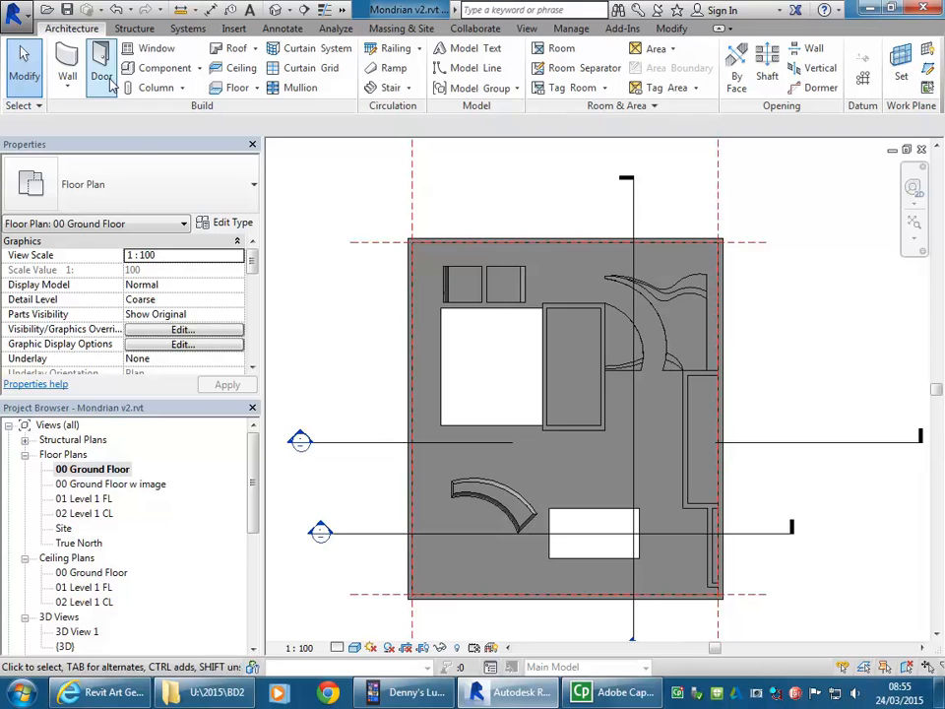
# Step: Create a new in-place model component in the Ceilings category and name it Can
pyautogui.click(199, 68)
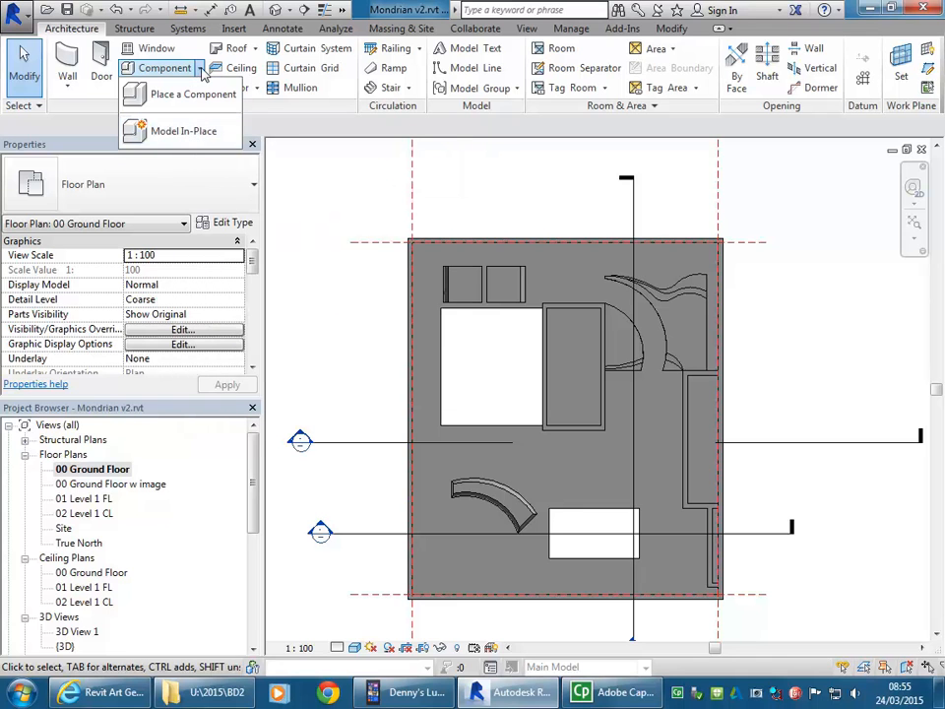
pyautogui.click(184, 134)
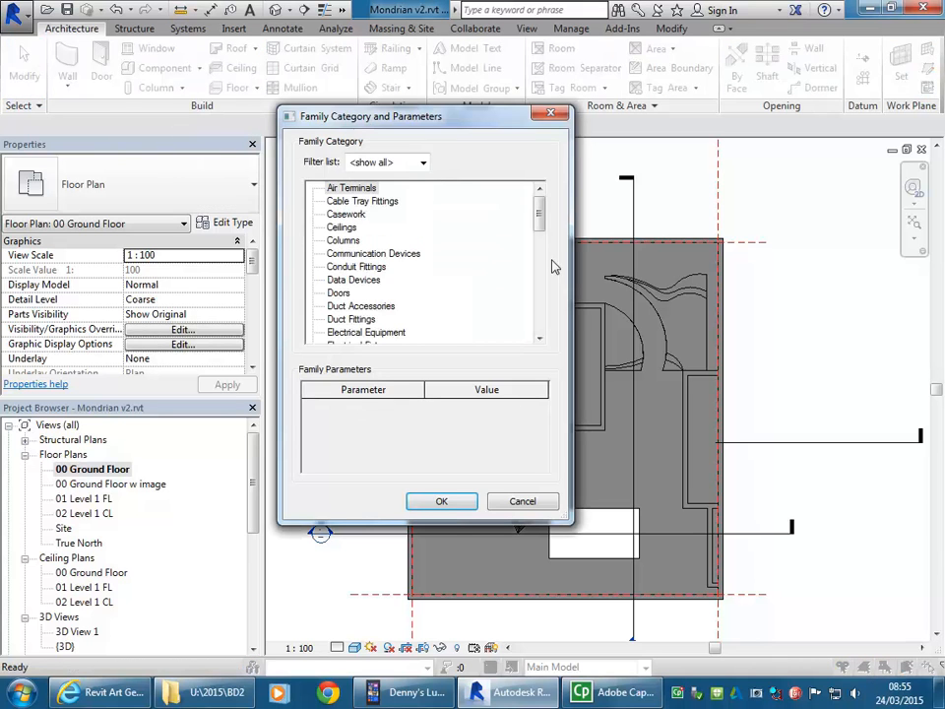
pyautogui.moveTo(538, 216); pyautogui.dragTo(540, 247)
pyautogui.click(338, 189)
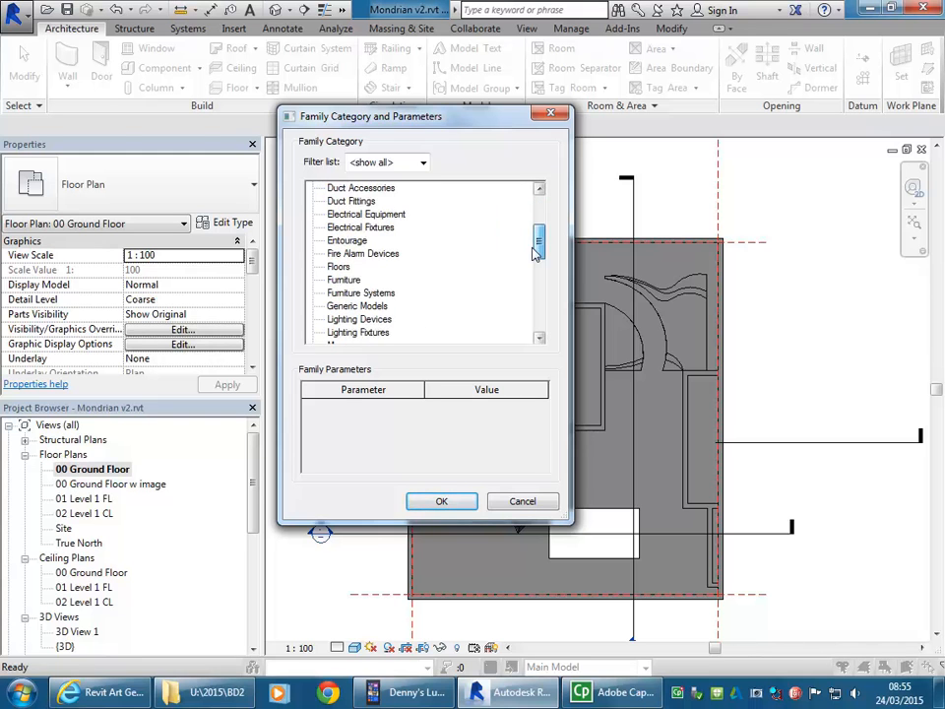
pyautogui.click(354, 307)
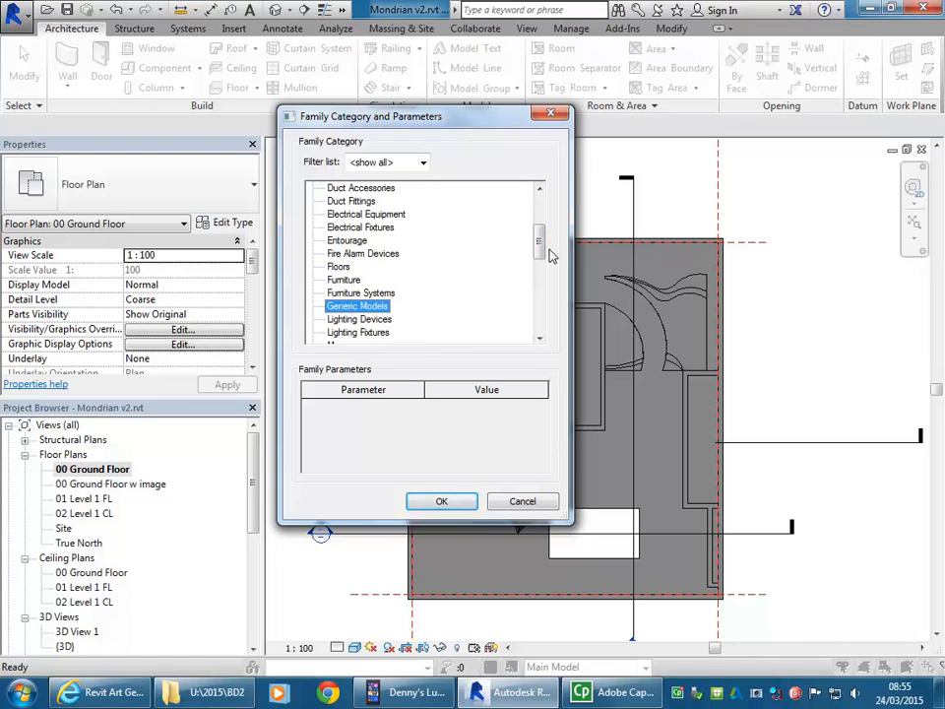
pyautogui.moveTo(541, 234); pyautogui.dragTo(543, 223)
pyautogui.click(341, 214)
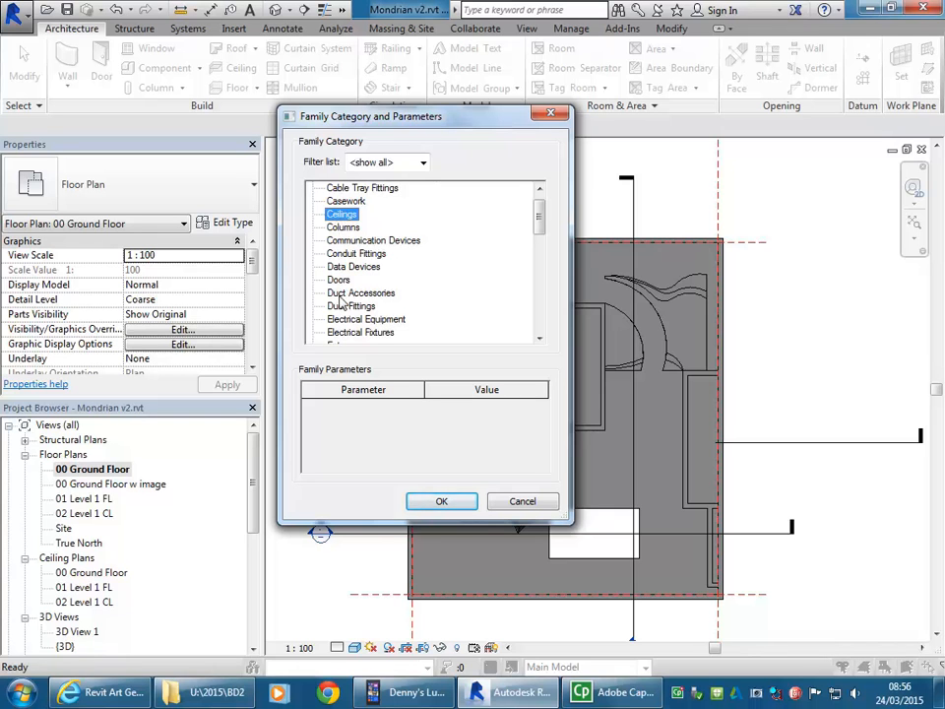
pyautogui.click(443, 502)
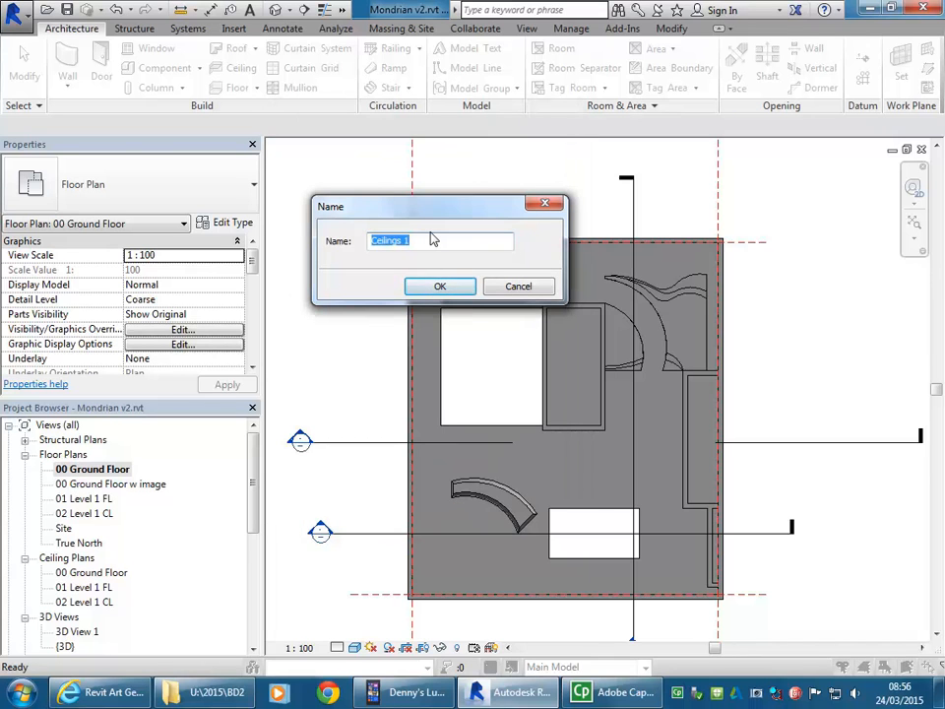
pyautogui.write('Can')
pyautogui.click(440, 285)
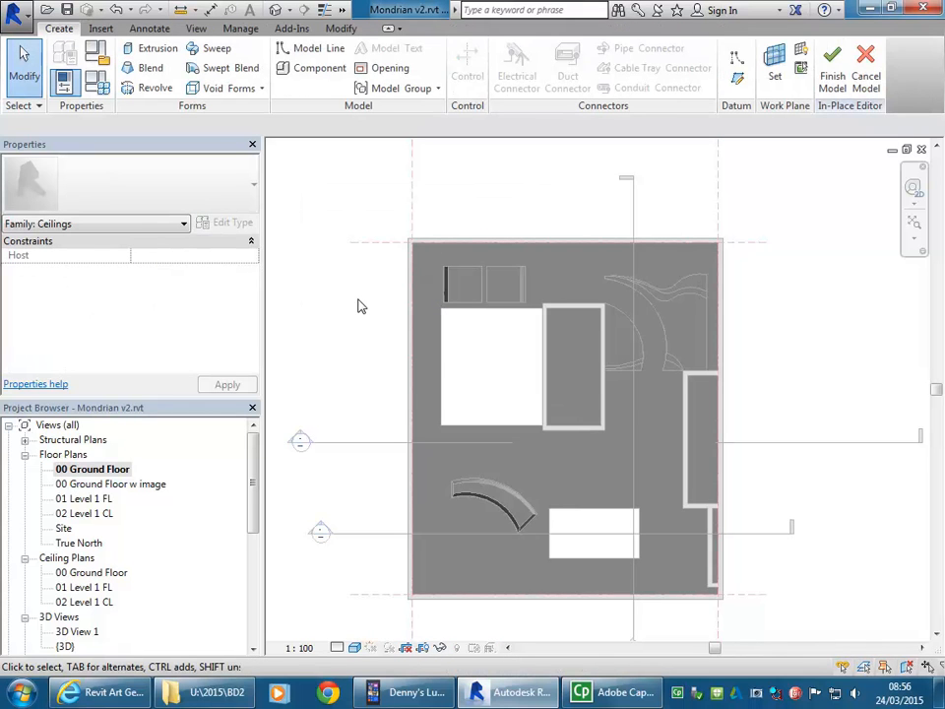
# Step: Start an extrusion from the 02 Level 1 CL floor plan and open the 00 Ground Floor w image plan for sketching it
pyautogui.rightClick(359, 306)
pyautogui.click(336, 281)
pyautogui.doubleClick(84, 513)
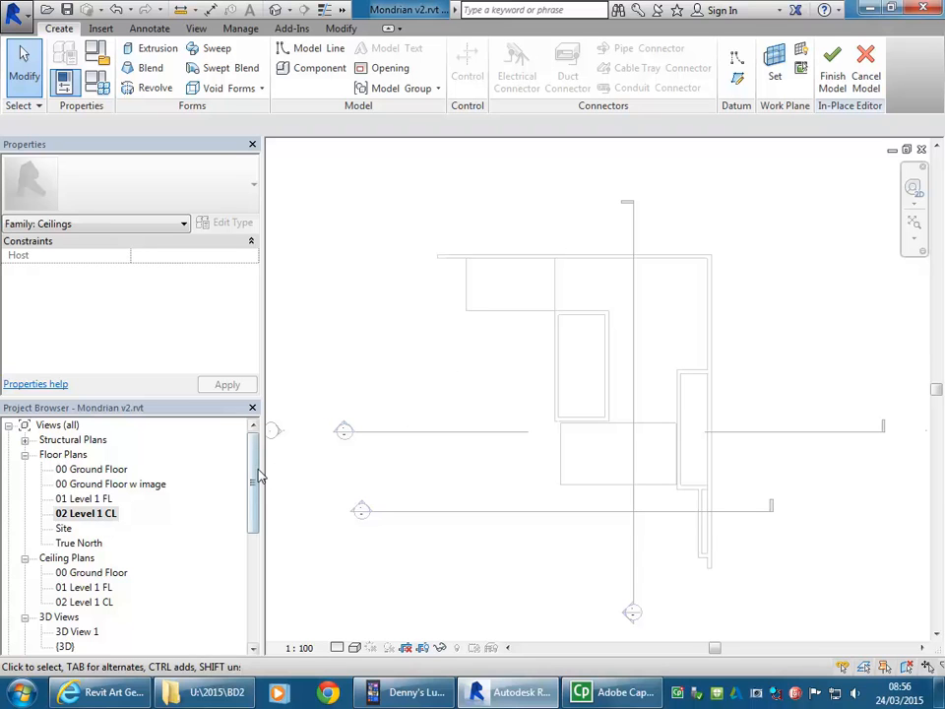
pyautogui.click(139, 51)
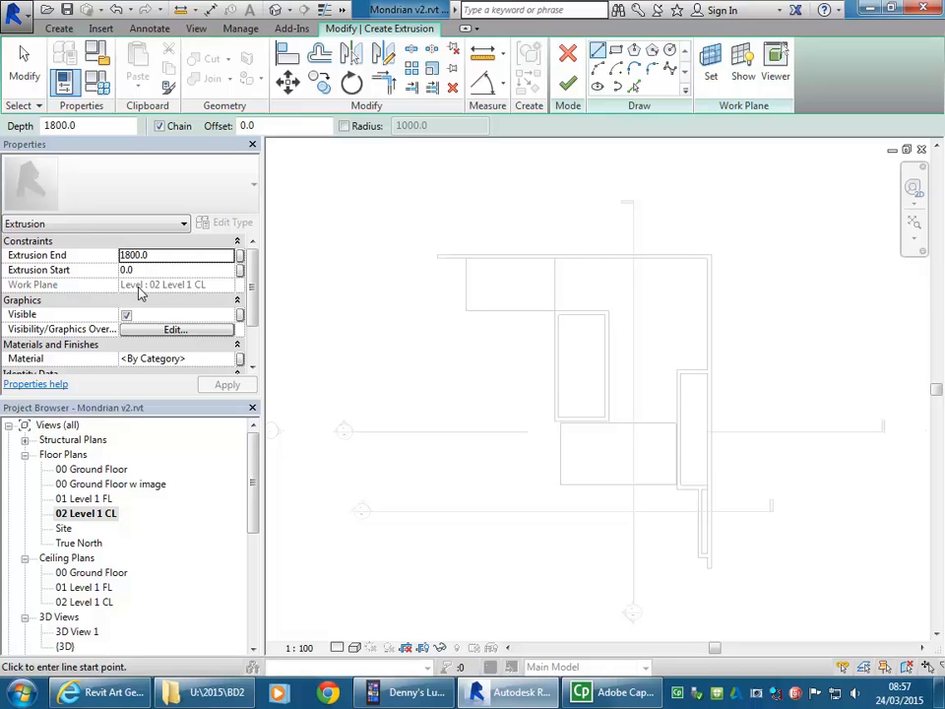
pyautogui.doubleClick(87, 470)
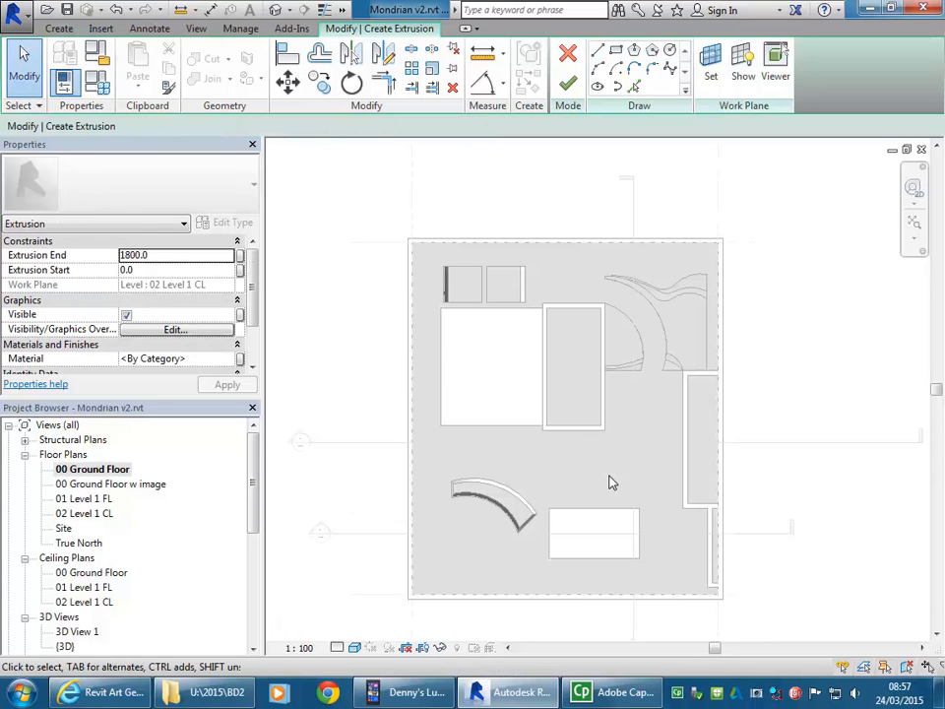
pyautogui.doubleClick(81, 483)
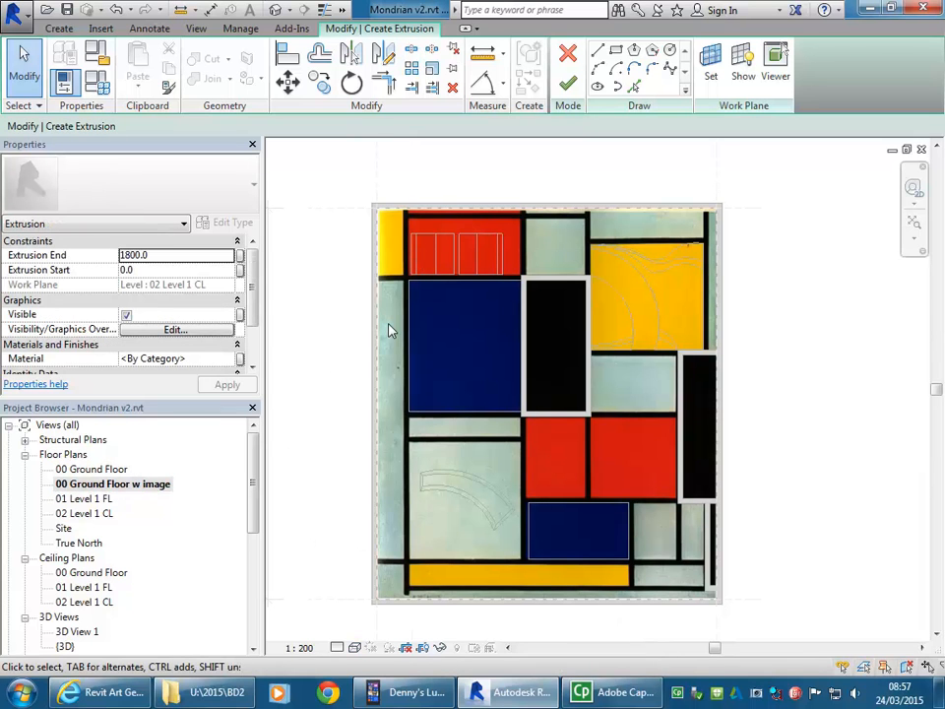
# Step: Sketch a vertical line from the large blue rectangle's upper-left corner straight down to the painting image's bottom edge
pyautogui.click(599, 52)
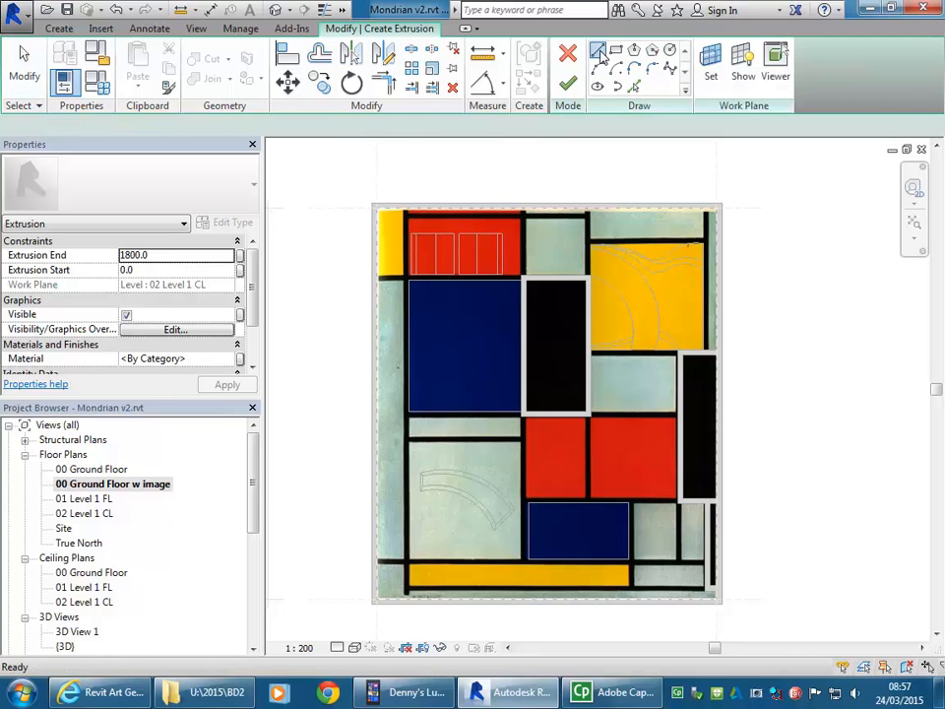
pyautogui.scroll(6, 412, 212)
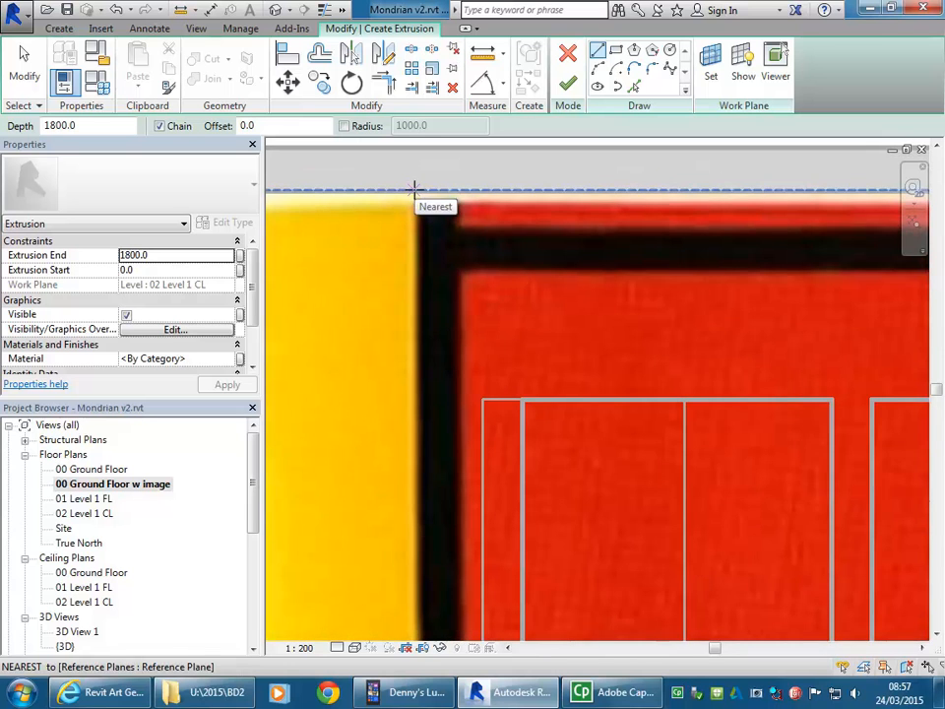
pyautogui.scroll(-2, 443, 251)
pyautogui.scroll(1, 431, 409)
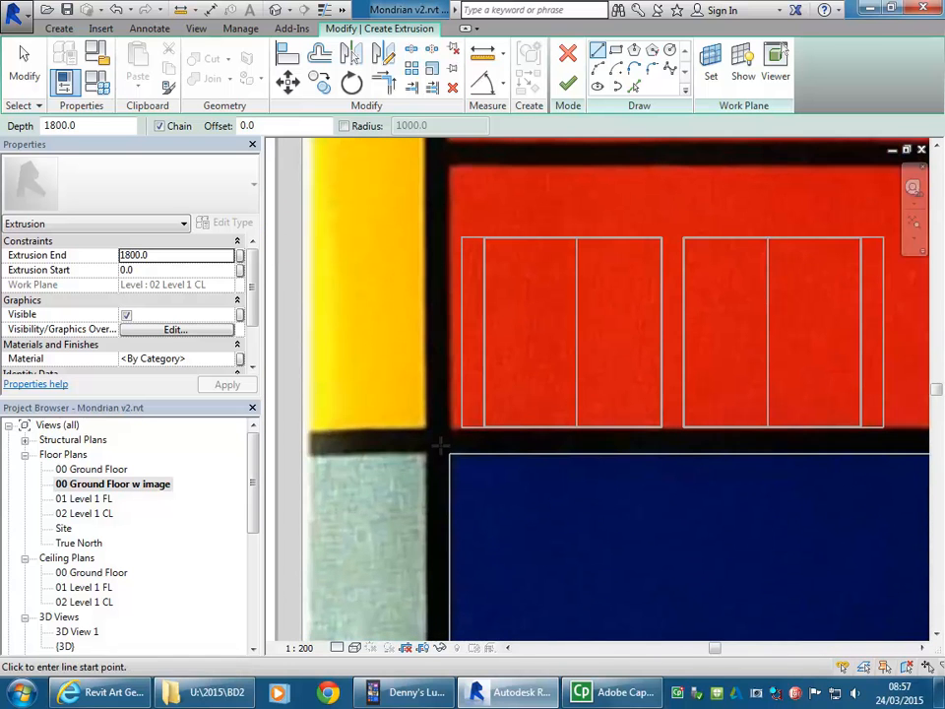
pyautogui.click(449, 452)
pyautogui.scroll(-4, 443, 448)
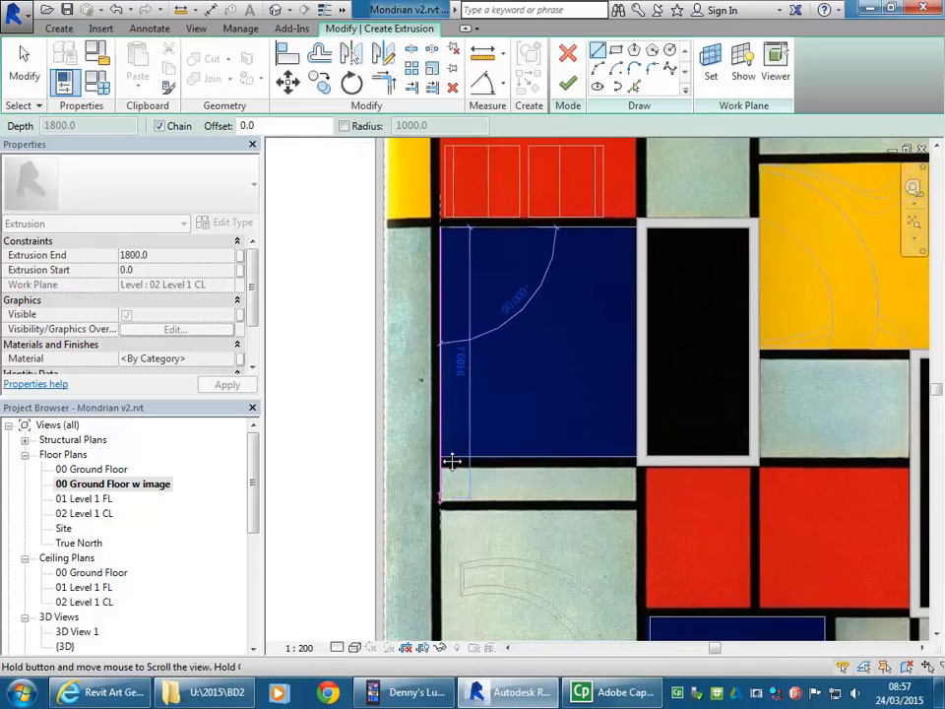
pyautogui.moveTo(452, 460); pyautogui.dragTo(459, 286, button='middle')
pyautogui.scroll(-1, 453, 325)
pyautogui.scroll(-3, 449, 448)
pyautogui.scroll(5, 449, 472)
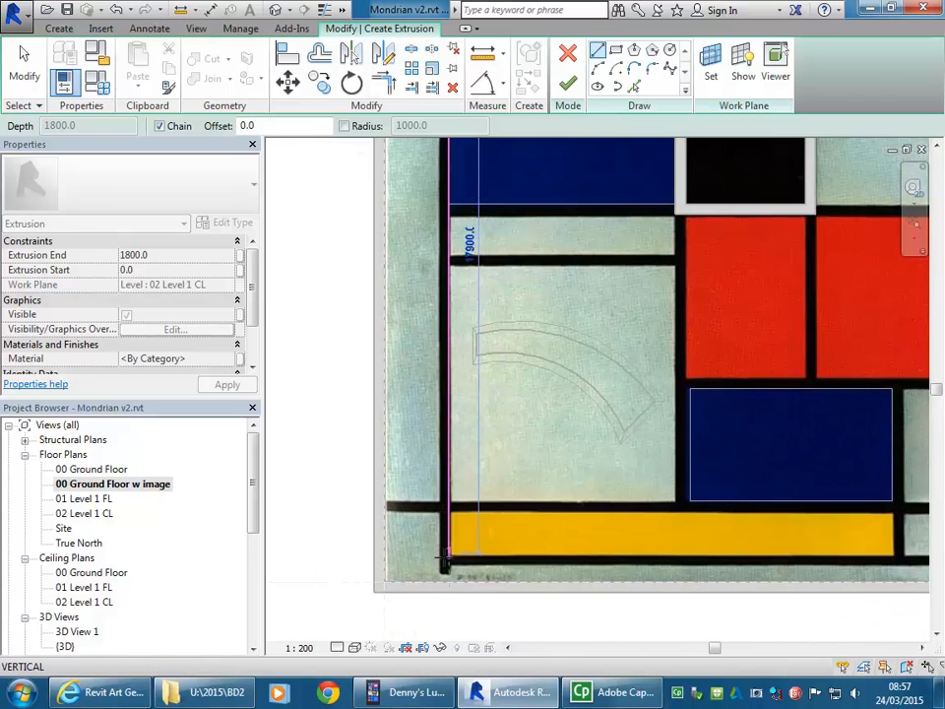
pyautogui.scroll(3, 446, 569)
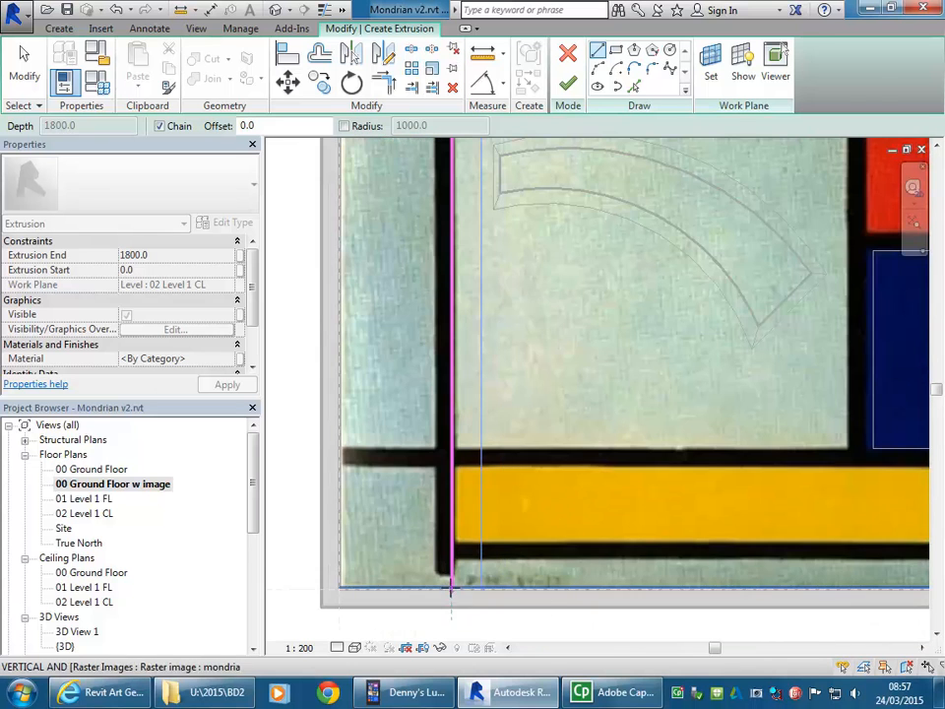
pyautogui.click(451, 588)
pyautogui.rightClick(563, 319)
# Step: Sketch a horizontal line about 6925 mm long from the black room's inner lower-left wall corner to the vertical sketch line
pyautogui.scroll(-3, 564, 401)
pyautogui.moveTo(564, 402); pyautogui.dragTo(443, 643, button='middle')
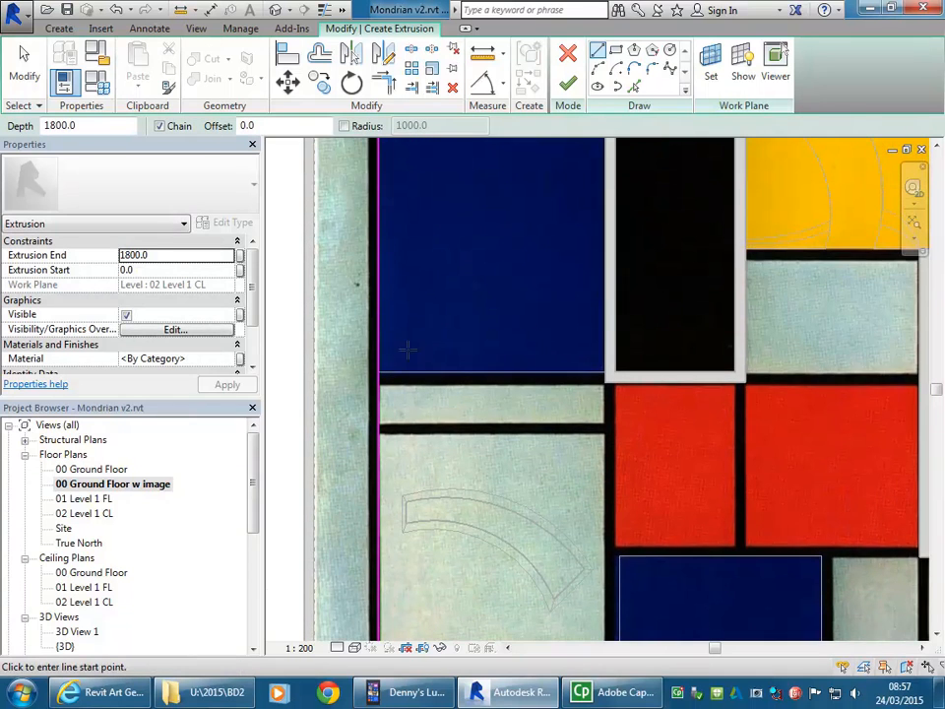
pyautogui.scroll(3, 401, 363)
pyautogui.scroll(2, 730, 390)
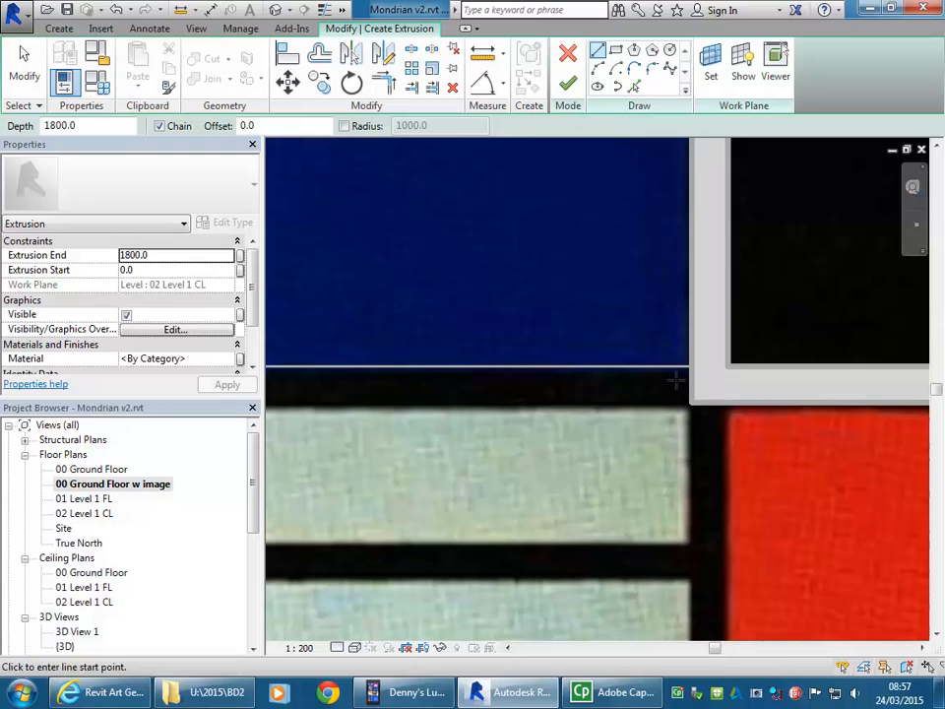
pyautogui.click(729, 366)
pyautogui.scroll(-3, 502, 367)
pyautogui.moveTo(500, 368)
pyautogui.mouseDown(button='middle')
pyautogui.moveTo(714, 375)
pyautogui.moveTo(825, 360)
pyautogui.mouseUp(button='middle')
pyautogui.scroll(-1, 825, 360)
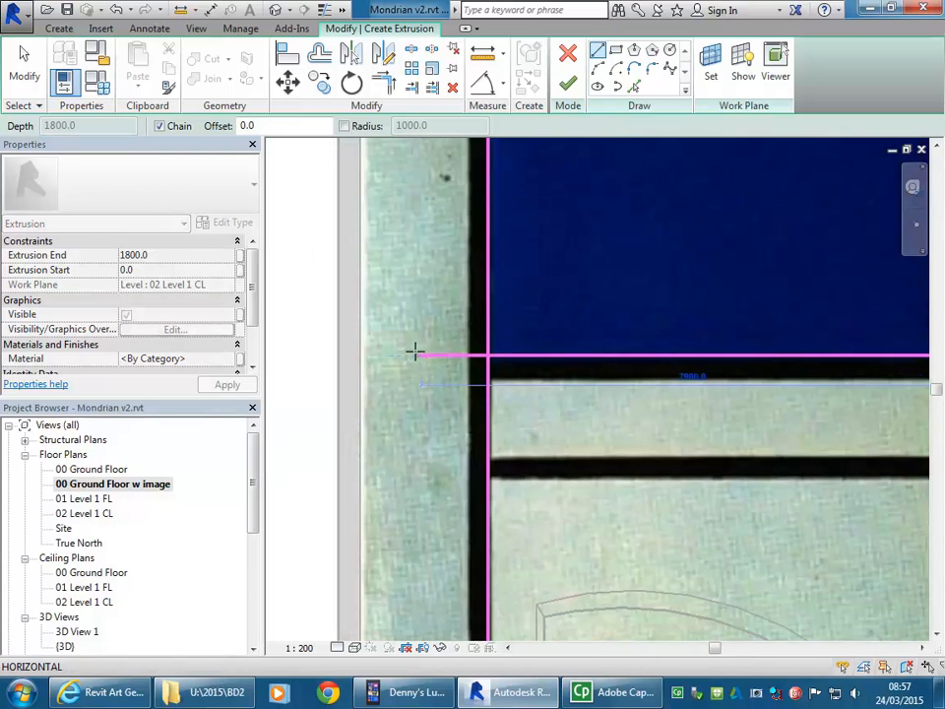
pyautogui.scroll(2, 490, 352)
pyautogui.click(488, 357)
# Step: Sketch a horizontal line along the lower edge of the narrow pale strip beneath the large blue rectangle, from the vertical line to the strip's right end
pyautogui.scroll(-2, 567, 313)
pyautogui.moveTo(561, 341)
pyautogui.mouseDown(button='middle')
pyautogui.moveTo(539, 354)
pyautogui.moveTo(477, 349)
pyautogui.mouseUp(button='middle')
pyautogui.scroll(3, 462, 419)
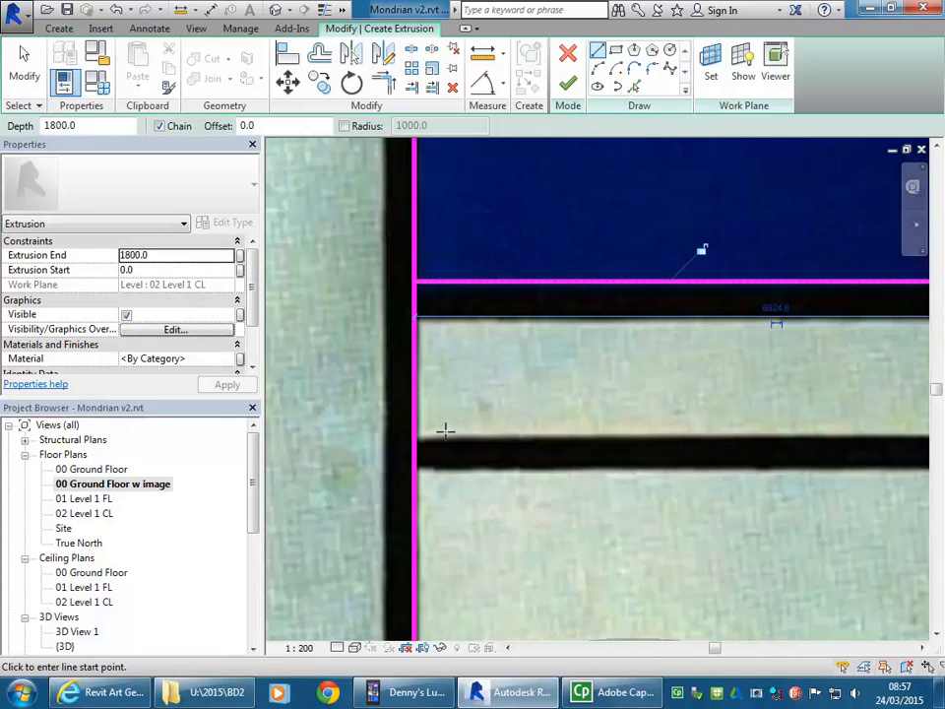
pyautogui.click(431, 432)
pyautogui.scroll(-1, 715, 424)
pyautogui.moveTo(715, 424); pyautogui.dragTo(447, 418, button='middle')
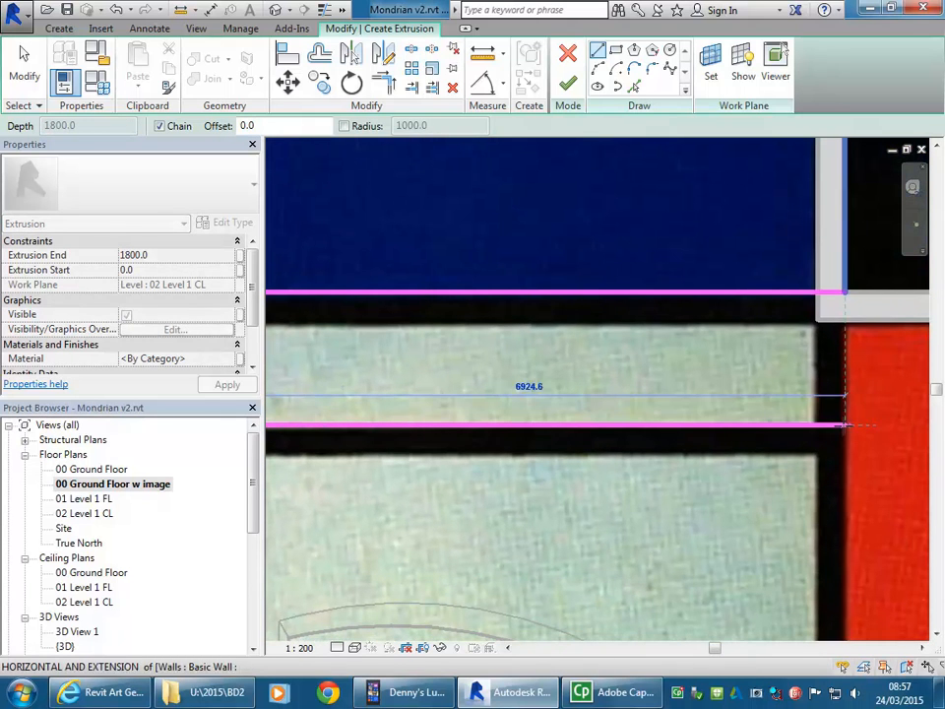
pyautogui.rightClick(743, 356)
pyautogui.click(758, 364)
pyautogui.moveTo(758, 366)
pyautogui.mouseDown(button='middle')
pyautogui.moveTo(635, 429)
pyautogui.moveTo(702, 428)
pyautogui.moveTo(589, 335)
pyautogui.mouseUp(button='middle')
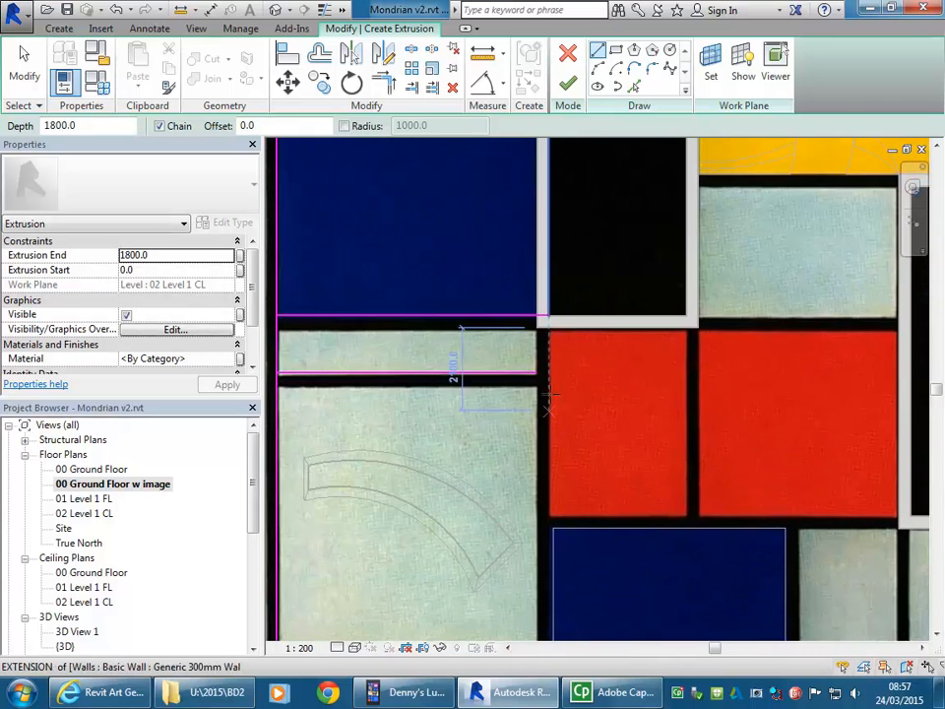
# Step: Sketch a vertical line from the central black room's outer lower-left wall corner down to the bottom edge of the large pale rectangle
pyautogui.scroll(5, 539, 330)
pyautogui.click(523, 320)
pyautogui.scroll(-4, 523, 359)
pyautogui.moveTo(523, 480); pyautogui.dragTo(526, 274, button='middle')
pyautogui.scroll(1, 527, 252)
pyautogui.scroll(-1, 523, 406)
pyautogui.moveTo(523, 406); pyautogui.dragTo(522, 248, button='middle')
pyautogui.scroll(-1, 522, 248)
pyautogui.scroll(3, 508, 476)
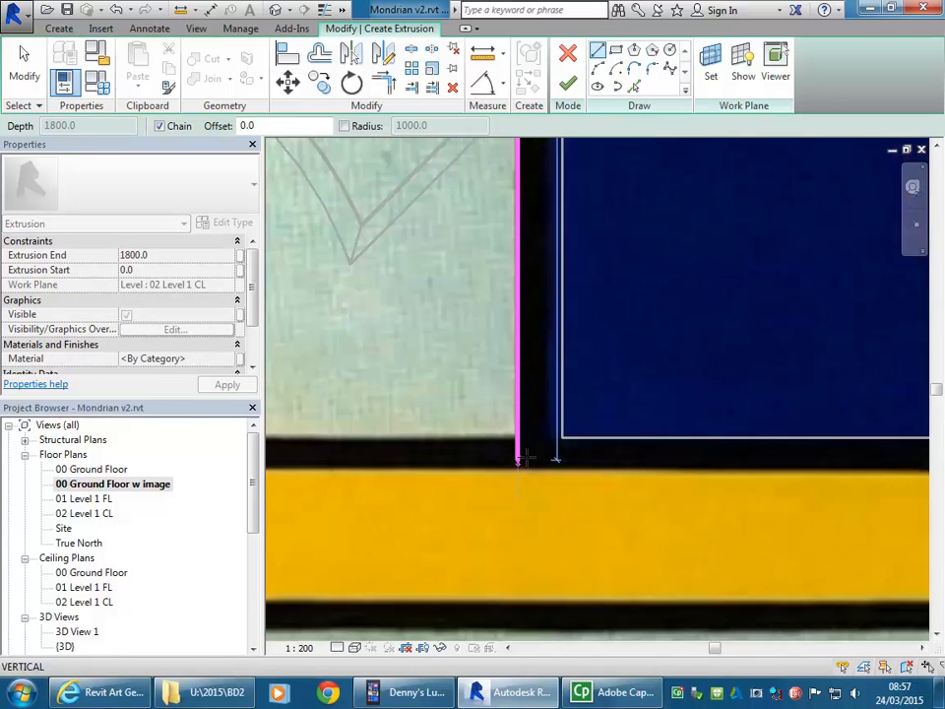
pyautogui.click(520, 431)
pyautogui.rightClick(469, 337)
pyautogui.click(496, 352)
# Step: Sketch a vertical line about 3720 mm long from the central black room's inner upper-left wall corner up to the upper black band's lower edge
pyautogui.scroll(-5, 492, 426)
pyautogui.moveTo(493, 441); pyautogui.dragTo(486, 564, button='middle')
pyautogui.scroll(1, 487, 564)
pyautogui.scroll(-1, 570, 285)
pyautogui.moveTo(571, 285); pyautogui.dragTo(532, 494, button='middle')
pyautogui.scroll(-1, 555, 279)
pyautogui.scroll(2, 523, 252)
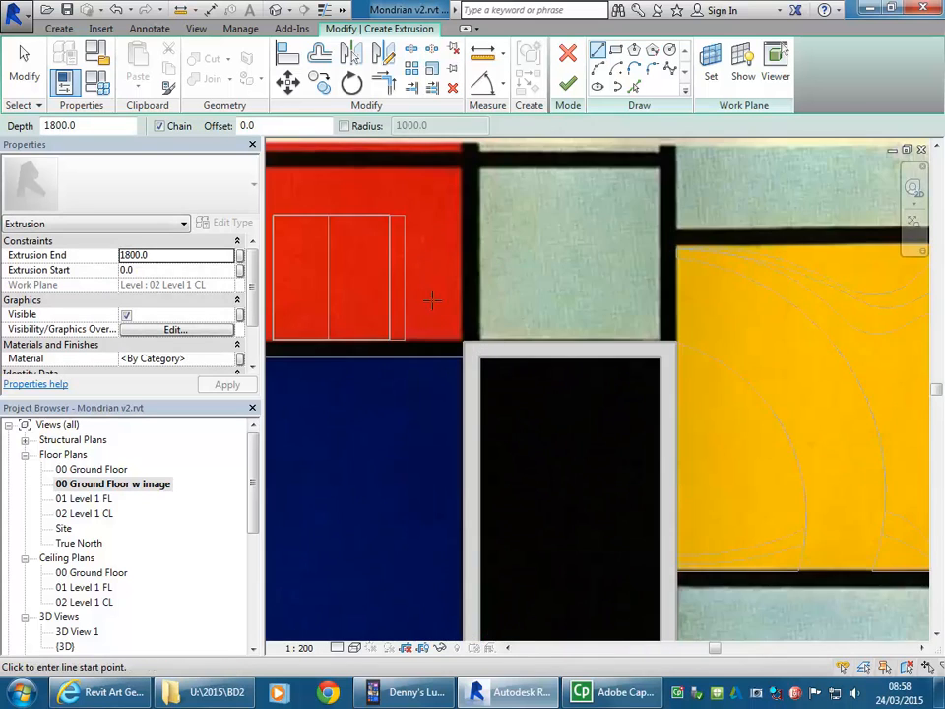
pyautogui.moveTo(432, 300); pyautogui.dragTo(607, 397, button='middle')
pyautogui.scroll(4, 647, 419)
pyautogui.click(651, 498)
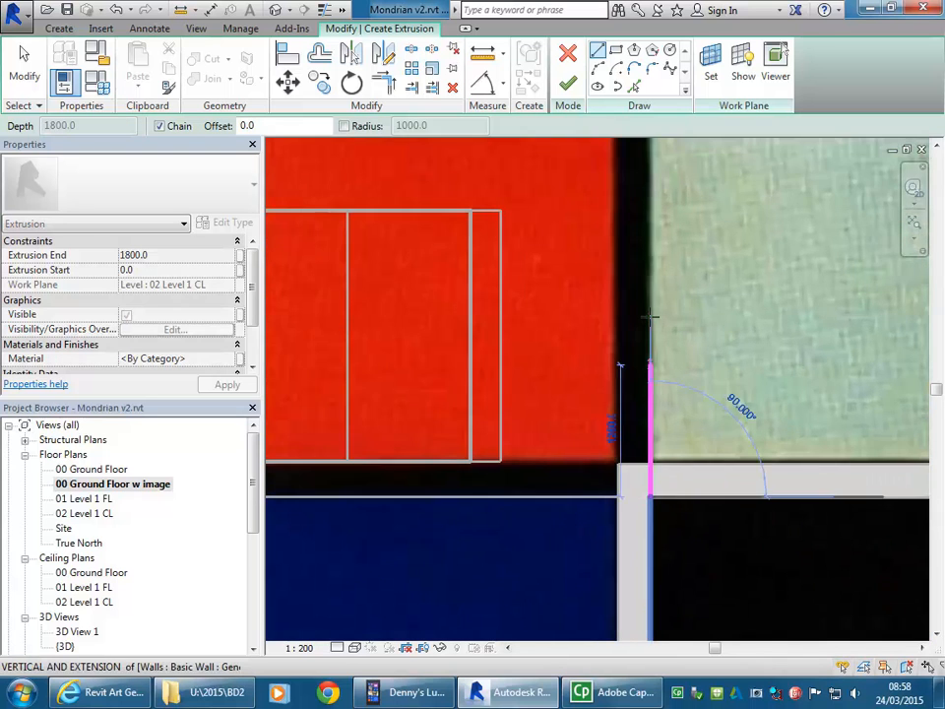
pyautogui.scroll(-2, 650, 316)
pyautogui.moveTo(657, 317); pyautogui.dragTo(642, 466, button='middle')
pyautogui.scroll(3, 640, 324)
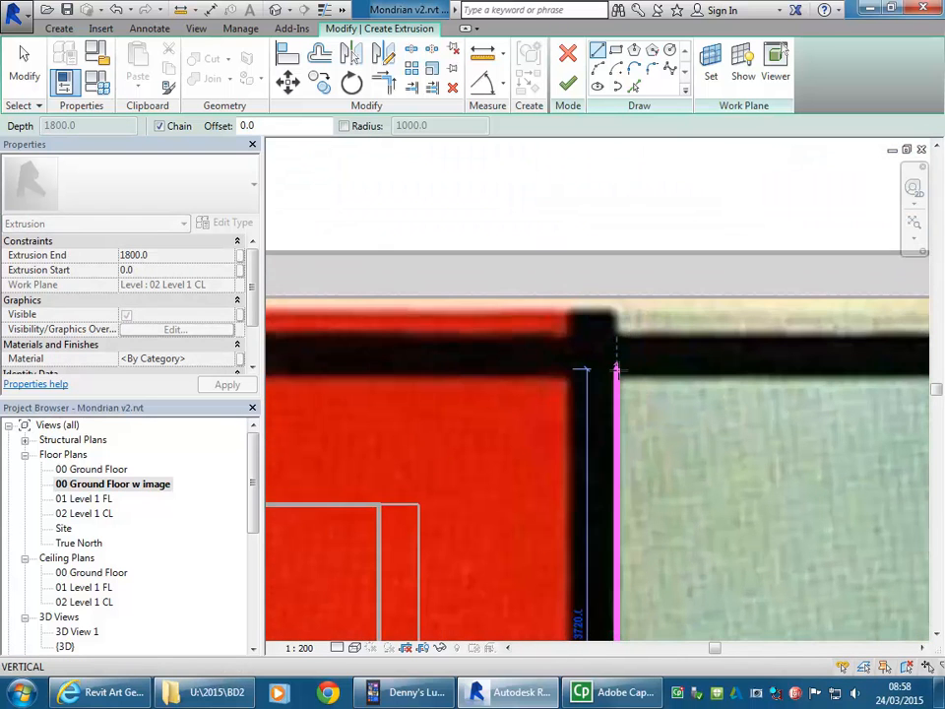
# Step: Continue with a horizontal line along the top edge of the pale rectangle above the black room, ending at the rectangle's upper-right corner
pyautogui.scroll(-3, 780, 389)
pyautogui.moveTo(779, 391); pyautogui.dragTo(481, 397, button='middle')
pyautogui.scroll(2, 691, 386)
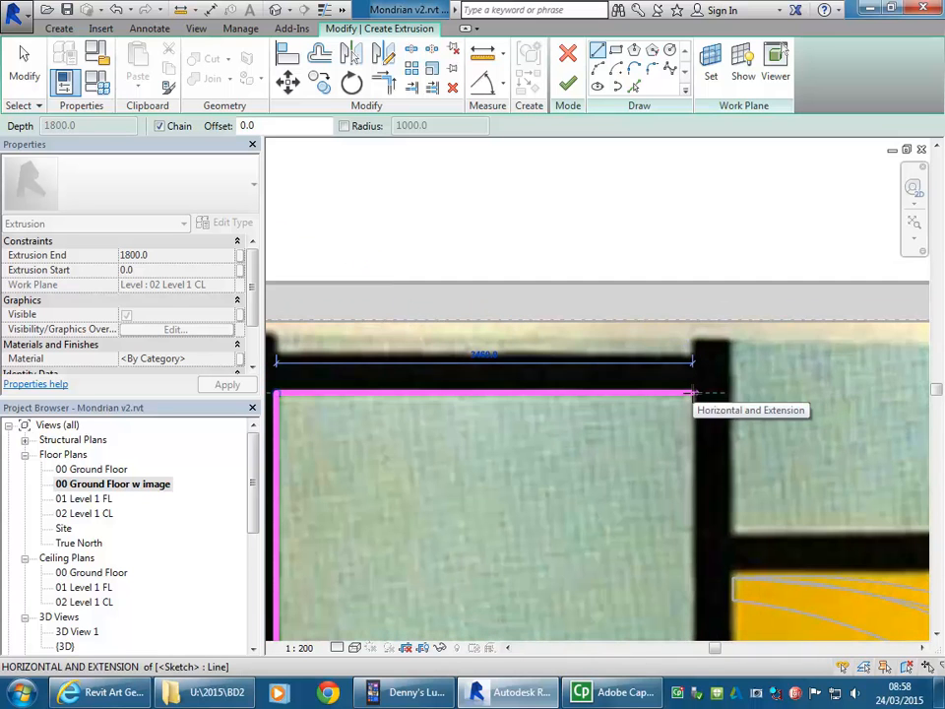
pyautogui.click(692, 394)
pyautogui.scroll(-1, 690, 419)
pyautogui.moveTo(688, 429); pyautogui.dragTo(602, 281, button='middle')
pyautogui.rightClick(617, 313)
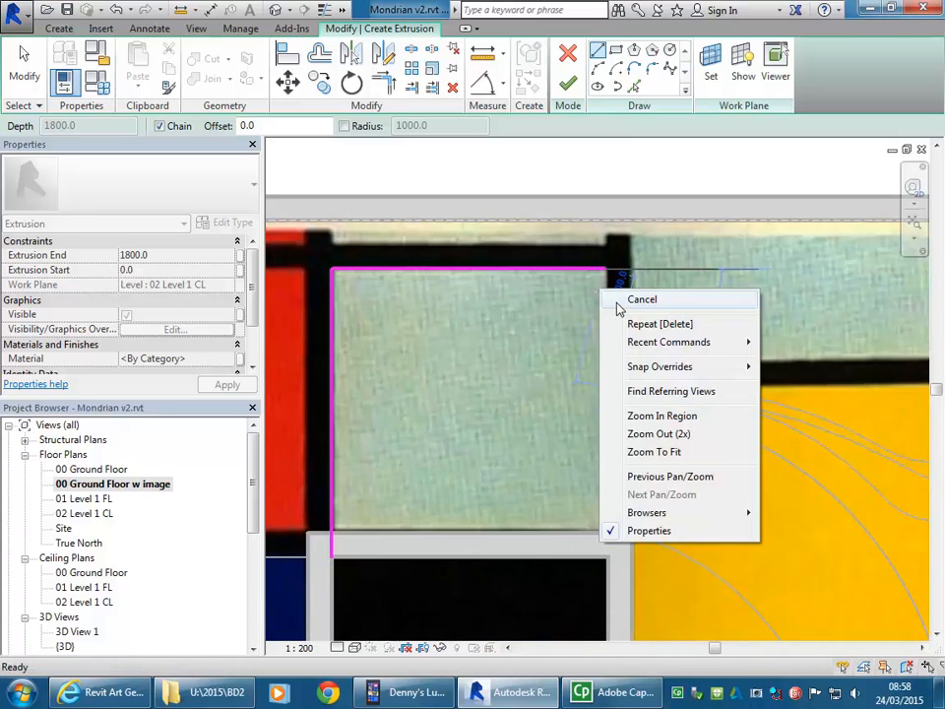
pyautogui.click(630, 300)
# Step: Sketch a vertical line about 3952 mm long from the central black room's outer upper-right wall corner up to the top reference plane
pyautogui.click(631, 533)
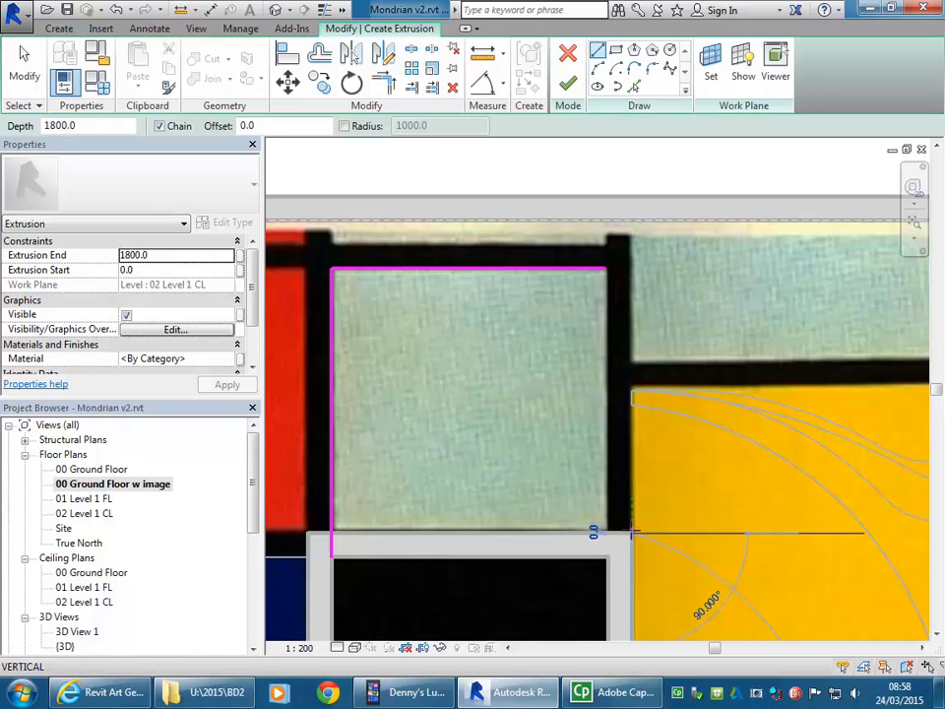
pyautogui.click(633, 220)
pyautogui.rightClick(670, 268)
pyautogui.click(701, 280)
# Step: Sketch a horizontal line along the lower edge of the pale strip above the large yellow rectangle, from the vertical line to the right-hand black band
pyautogui.scroll(-2, 653, 337)
pyautogui.moveTo(653, 337); pyautogui.dragTo(622, 213, button='middle')
pyautogui.scroll(-4, 610, 333)
pyautogui.scroll(-1, 758, 341)
pyautogui.moveTo(758, 340); pyautogui.dragTo(742, 462, button='middle')
pyautogui.scroll(3, 565, 312)
pyautogui.scroll(3, 565, 410)
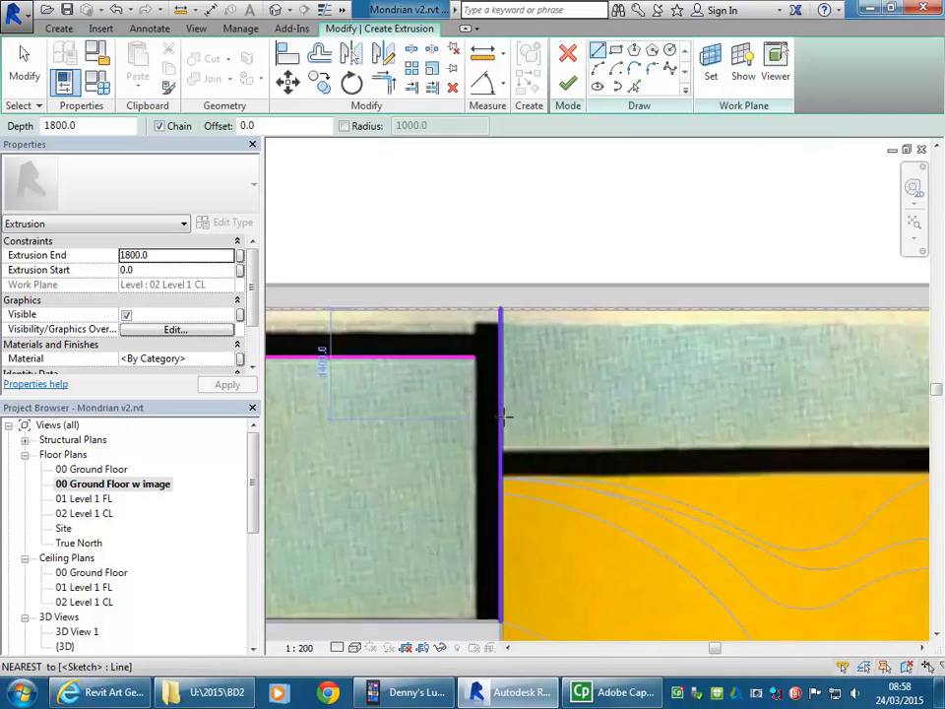
pyautogui.click(499, 451)
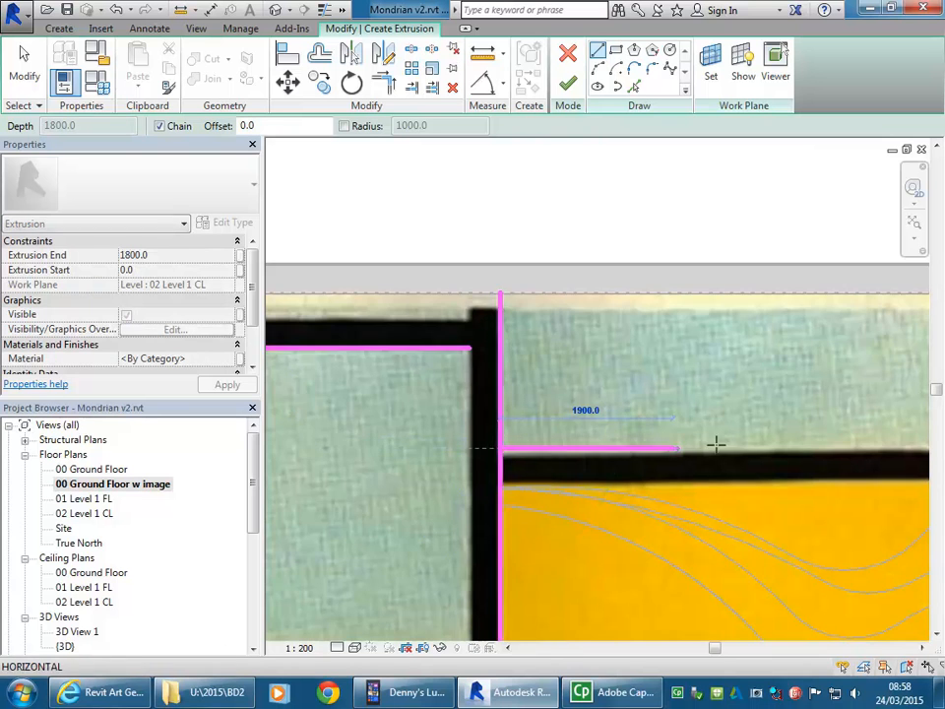
pyautogui.scroll(-2, 719, 443)
pyautogui.moveTo(719, 443); pyautogui.dragTo(493, 439, button='middle')
pyautogui.scroll(2, 699, 432)
pyautogui.moveTo(699, 432); pyautogui.dragTo(496, 436, button='middle')
pyautogui.scroll(1, 510, 465)
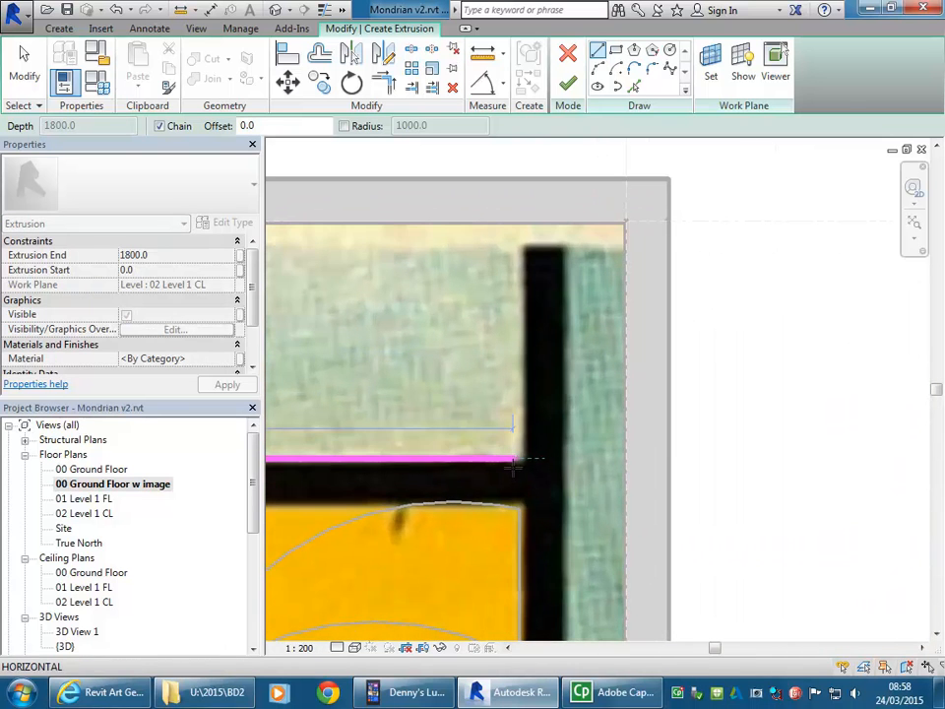
pyautogui.rightClick(507, 362)
pyautogui.click(513, 372)
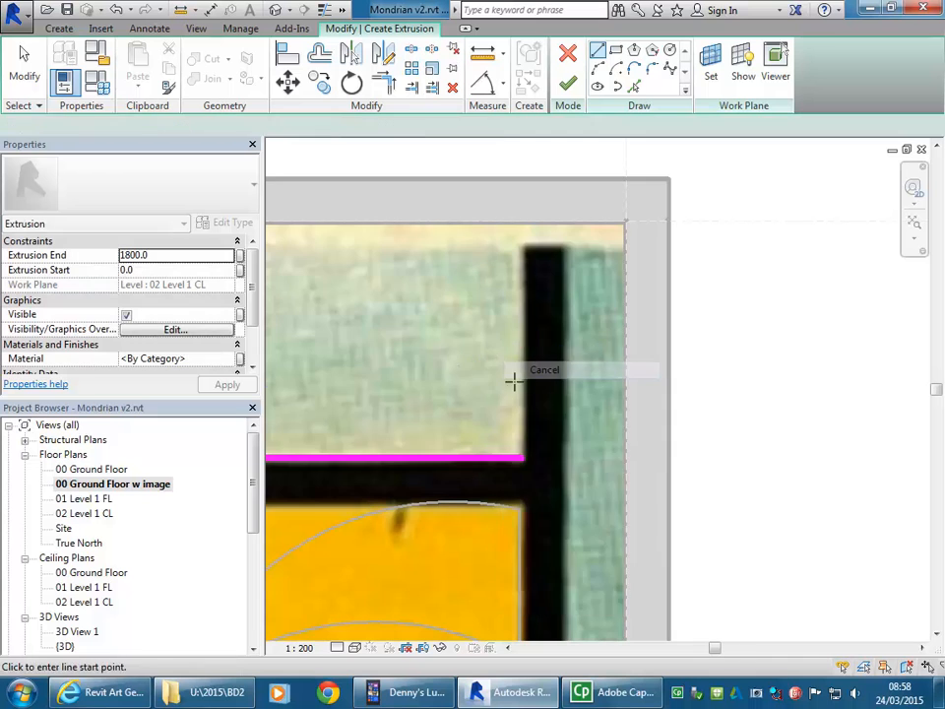
# Step: Sketch a vertical line about 8354 mm long from the top reference plane down the right-hand black band's right edge to the right black room's upper wall
pyautogui.scroll(-2, 517, 247)
pyautogui.moveTo(517, 247)
pyautogui.mouseDown(button='middle')
pyautogui.moveTo(532, 397)
pyautogui.moveTo(550, 347)
pyautogui.mouseUp(button='middle')
pyautogui.scroll(1, 539, 422)
pyautogui.scroll(4, 549, 248)
pyautogui.moveTo(549, 248); pyautogui.dragTo(552, 373, button='middle')
pyautogui.scroll(-1, 552, 373)
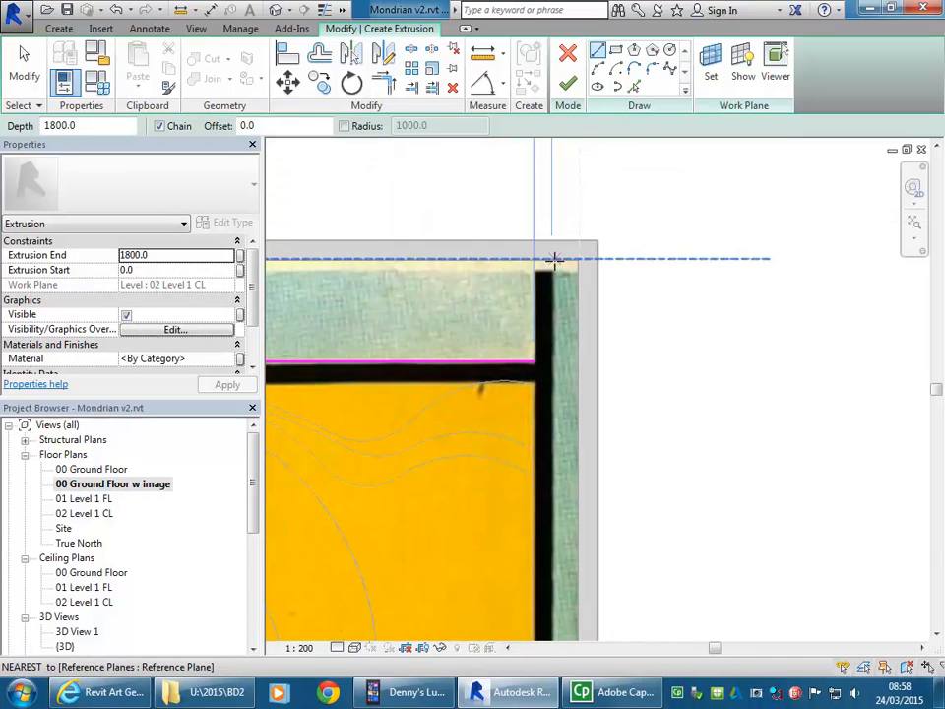
pyautogui.click(552, 259)
pyautogui.scroll(-4, 558, 305)
pyautogui.moveTo(559, 502); pyautogui.dragTo(558, 340, button='middle')
pyautogui.scroll(-1, 558, 369)
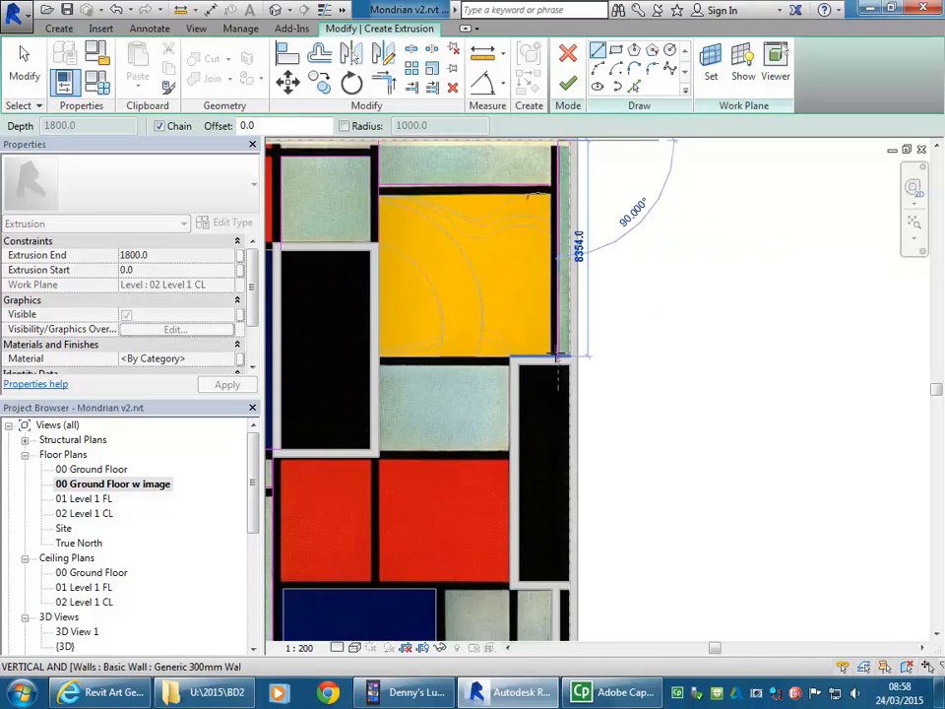
pyautogui.scroll(5, 555, 349)
pyautogui.scroll(2, 556, 352)
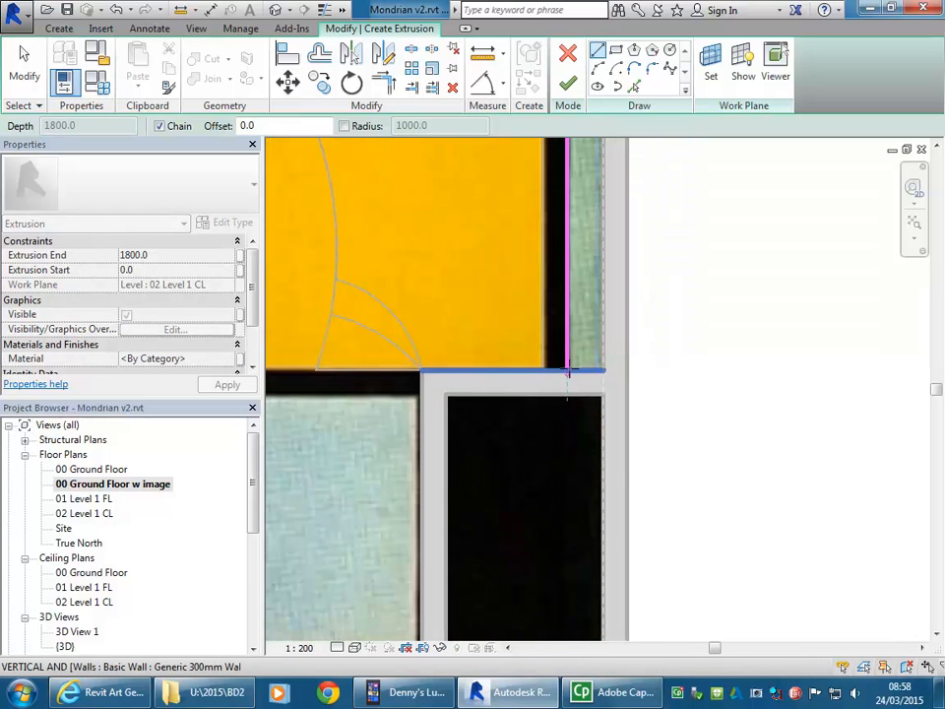
pyautogui.click(568, 371)
pyautogui.rightClick(494, 279)
pyautogui.click(529, 295)
# Step: Review the whole sketch over the painting image, and without it in the 00 Ground Floor and 02 Level 1 CL floor plans
pyautogui.scroll(-5, 478, 290)
pyautogui.moveTo(479, 290); pyautogui.dragTo(693, 328, button='middle')
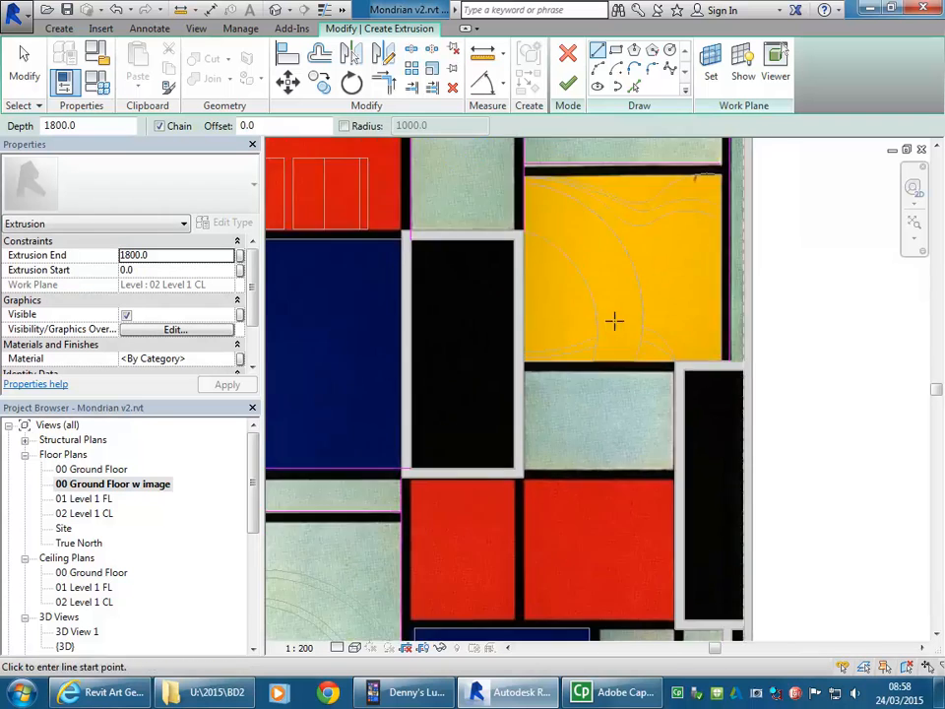
pyautogui.scroll(-2, 636, 327)
pyautogui.moveTo(636, 331); pyautogui.dragTo(629, 304, button='middle')
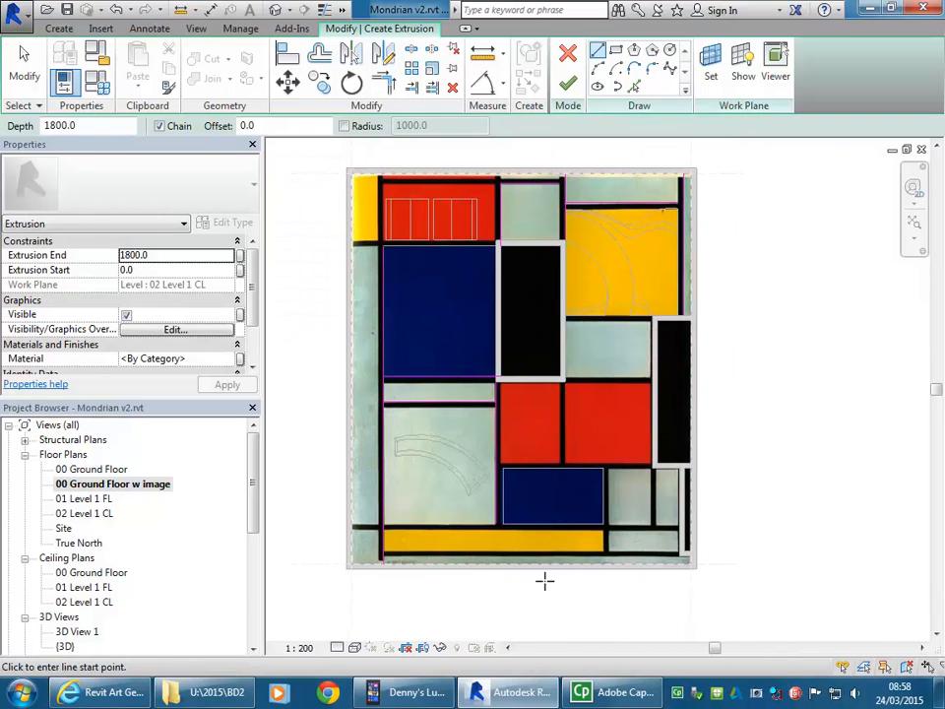
pyautogui.scroll(5, 504, 480)
pyautogui.scroll(-5, 446, 269)
pyautogui.moveTo(446, 269); pyautogui.dragTo(485, 443, button='middle')
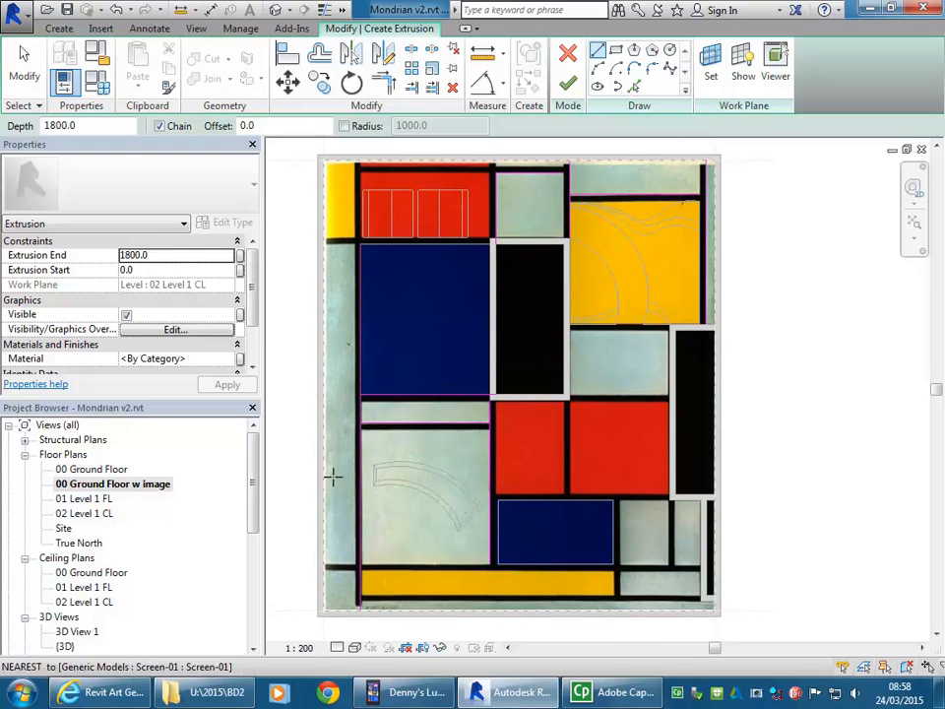
pyautogui.doubleClick(101, 470)
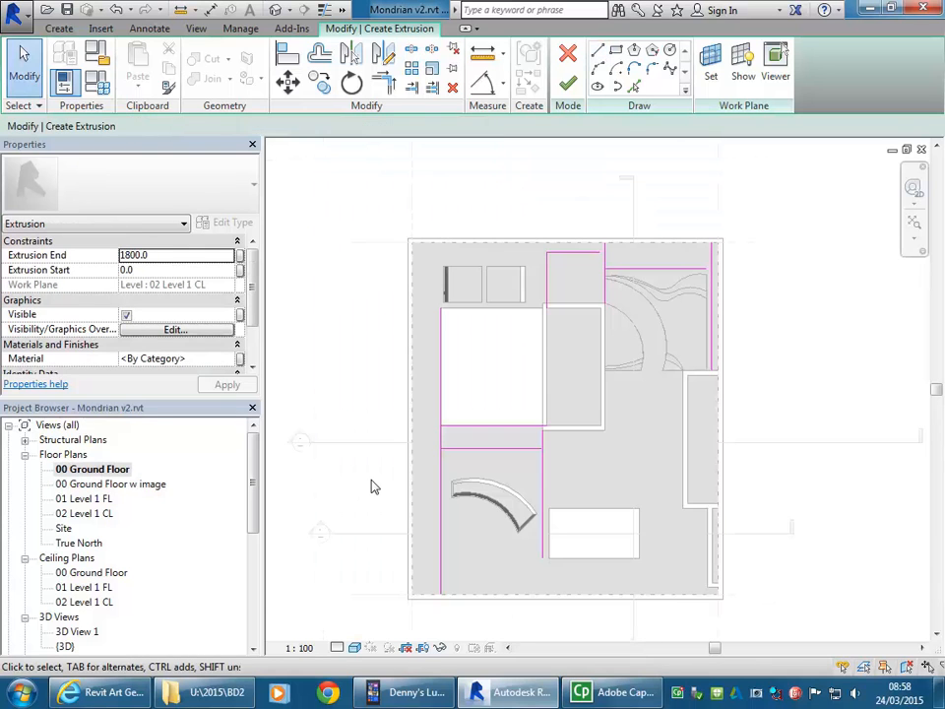
pyautogui.doubleClick(83, 514)
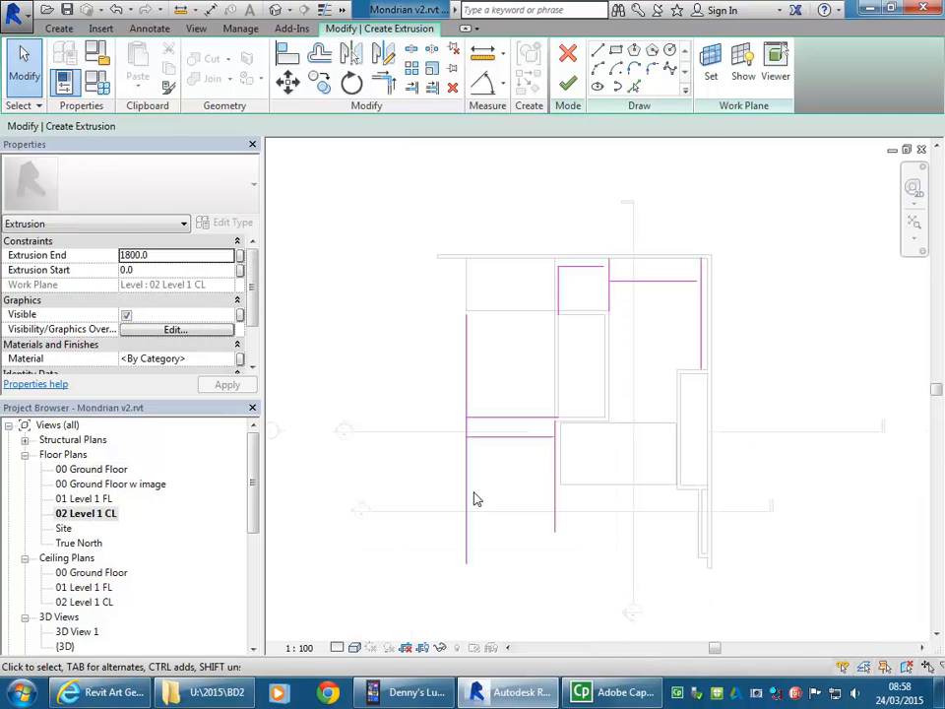
pyautogui.scroll(2, 593, 388)
pyautogui.moveTo(597, 395); pyautogui.dragTo(572, 403, button='middle')
pyautogui.scroll(1, 559, 391)
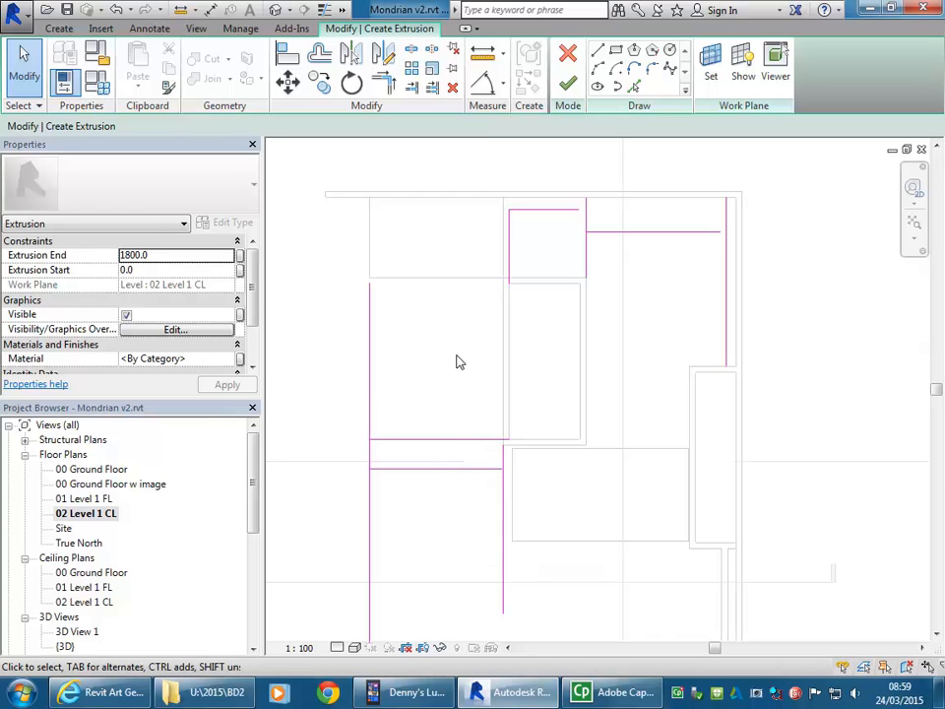
pyautogui.moveTo(458, 372); pyautogui.dragTo(453, 323, button='middle')
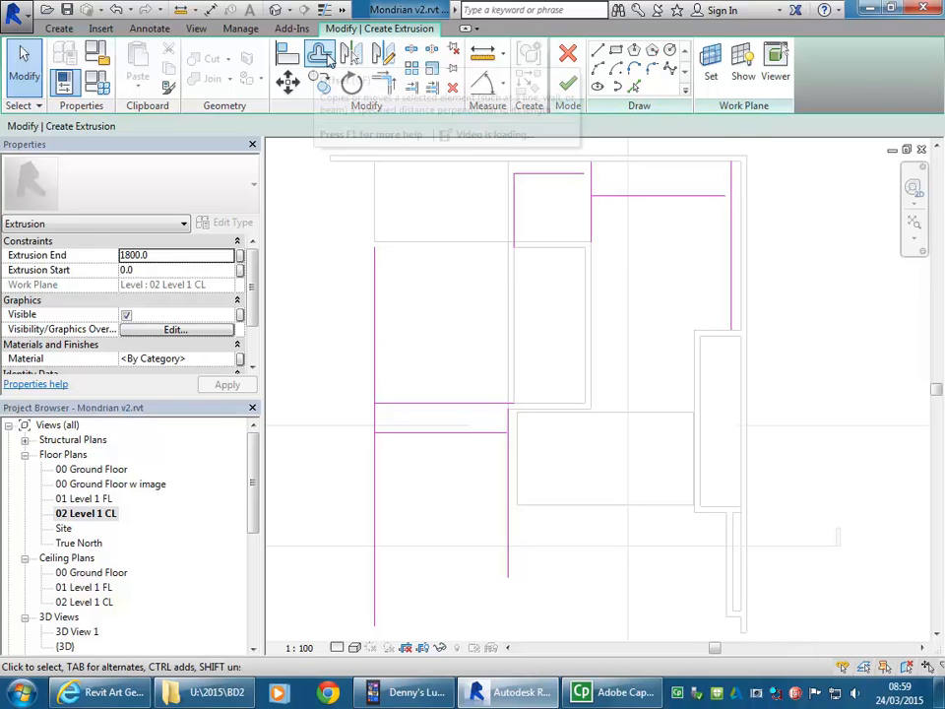
pyautogui.click(598, 51)
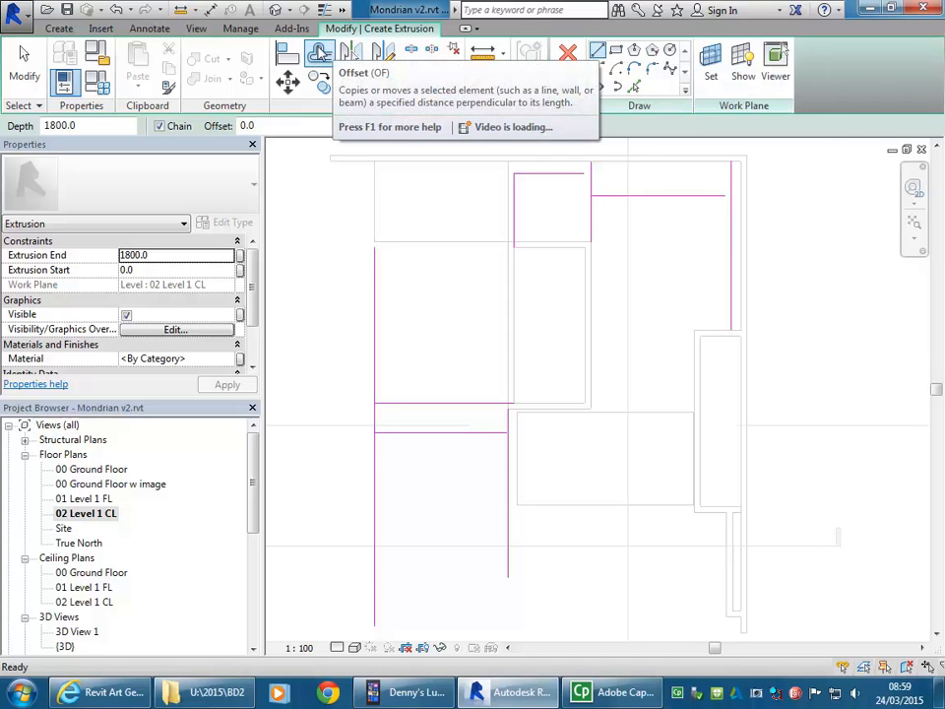
pyautogui.click(319, 54)
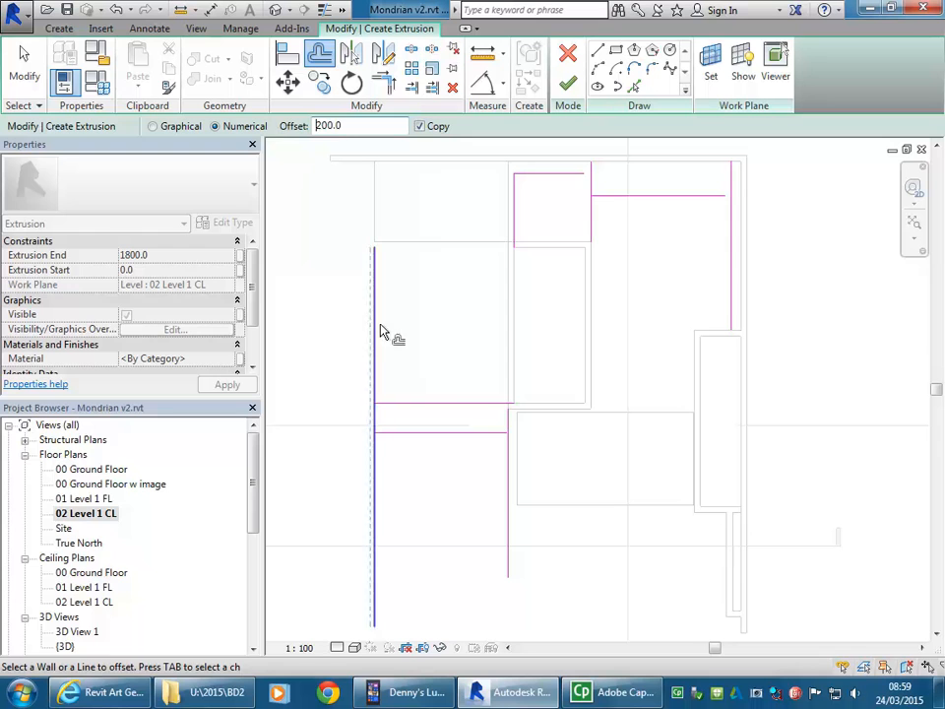
pyautogui.doubleClick(90, 470)
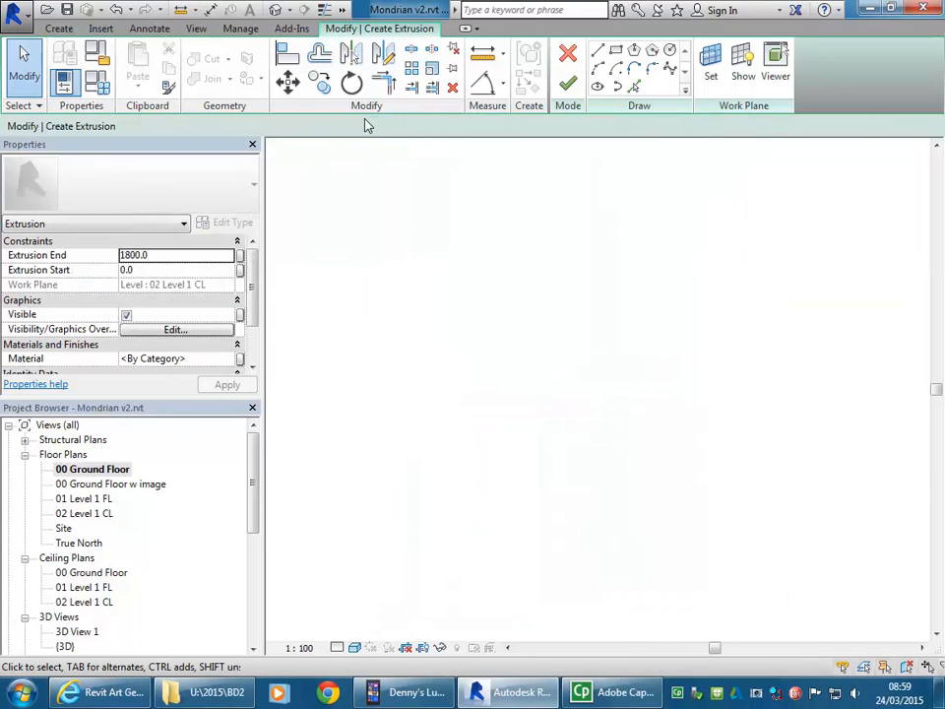
# Step: Open the 00 Ground Floor w image plan and measure the thickness of the black band beneath the large blue rectangle
pyautogui.doubleClick(59, 487)
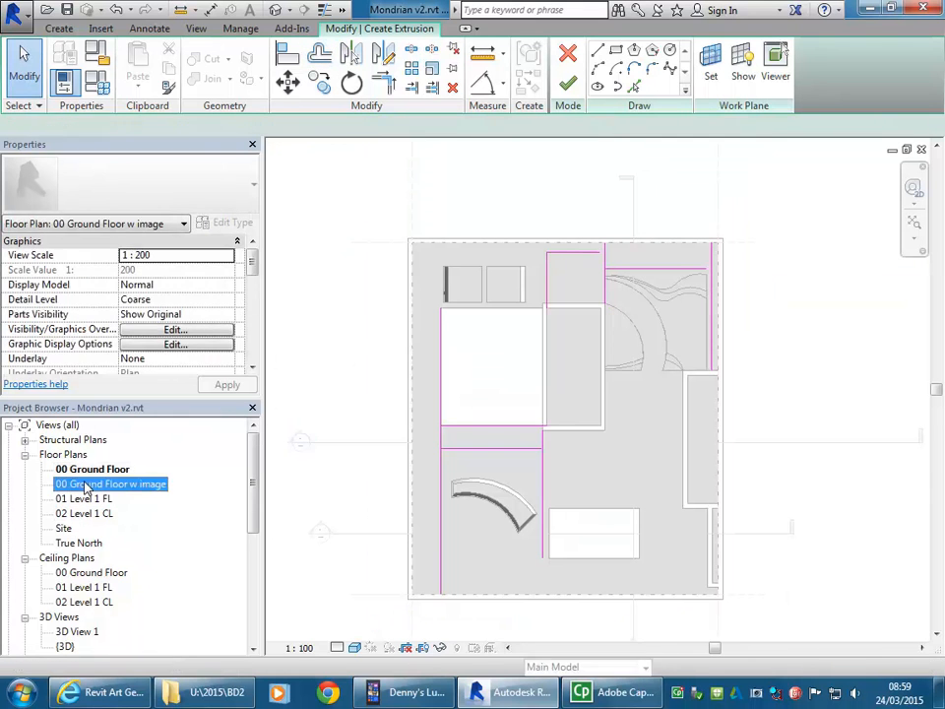
pyautogui.scroll(5, 450, 311)
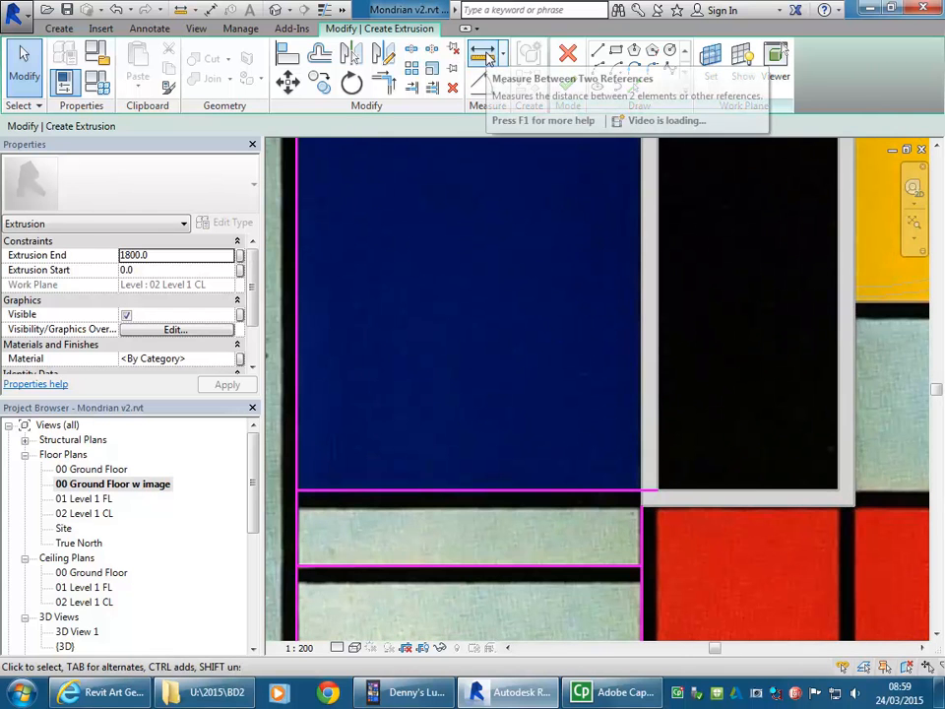
pyautogui.click(486, 56)
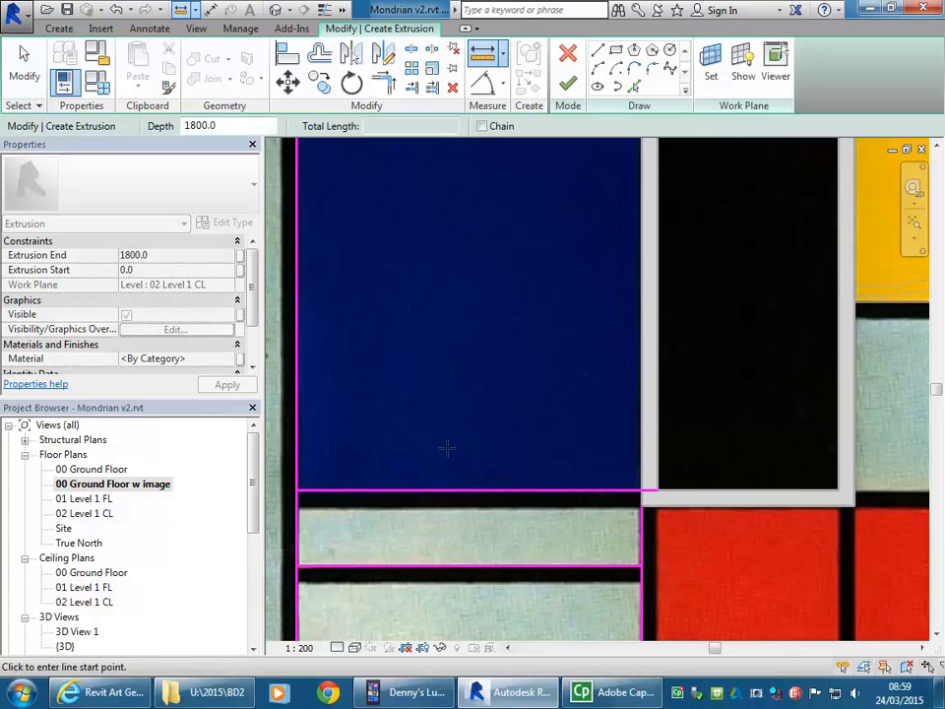
pyautogui.scroll(5, 445, 447)
pyautogui.click(426, 442)
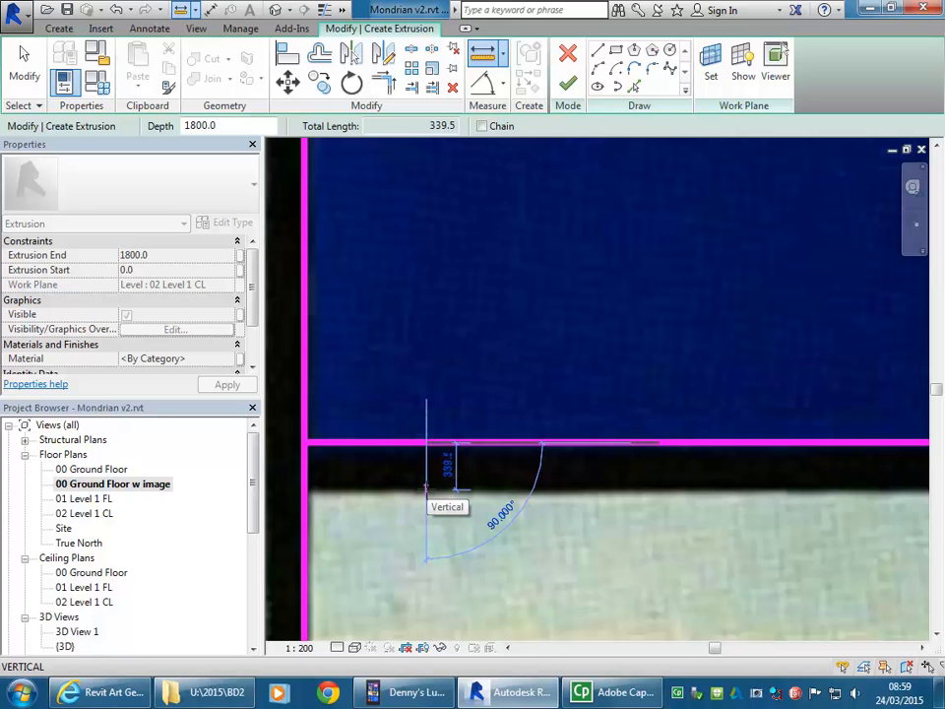
pyautogui.click(426, 489)
pyautogui.moveTo(291, 397); pyautogui.dragTo(465, 396, button='middle')
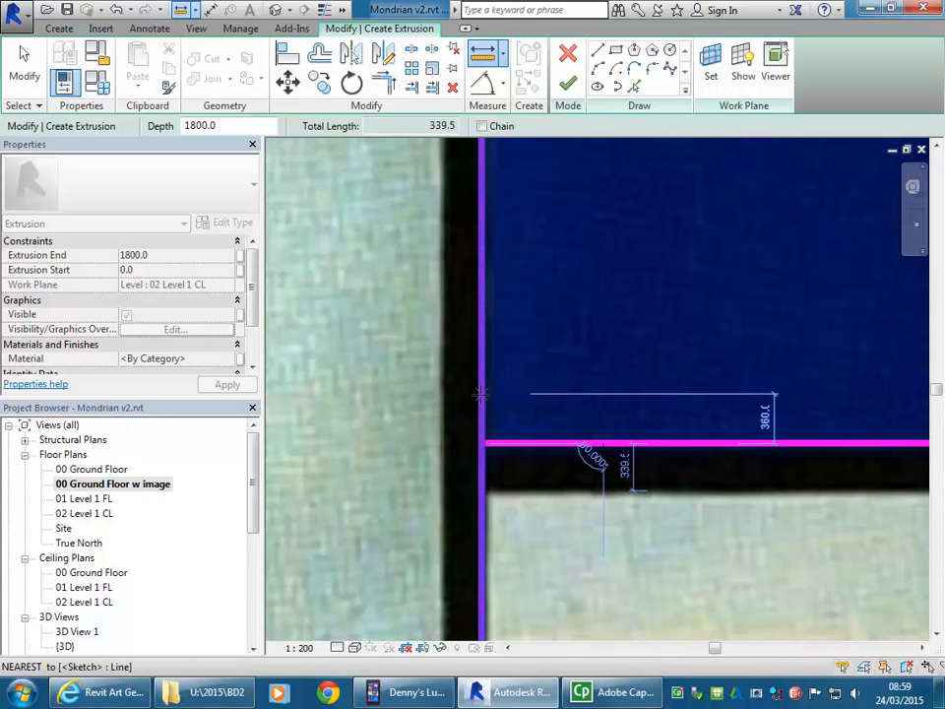
pyautogui.click(480, 394)
pyautogui.rightClick(444, 395)
pyautogui.click(461, 408)
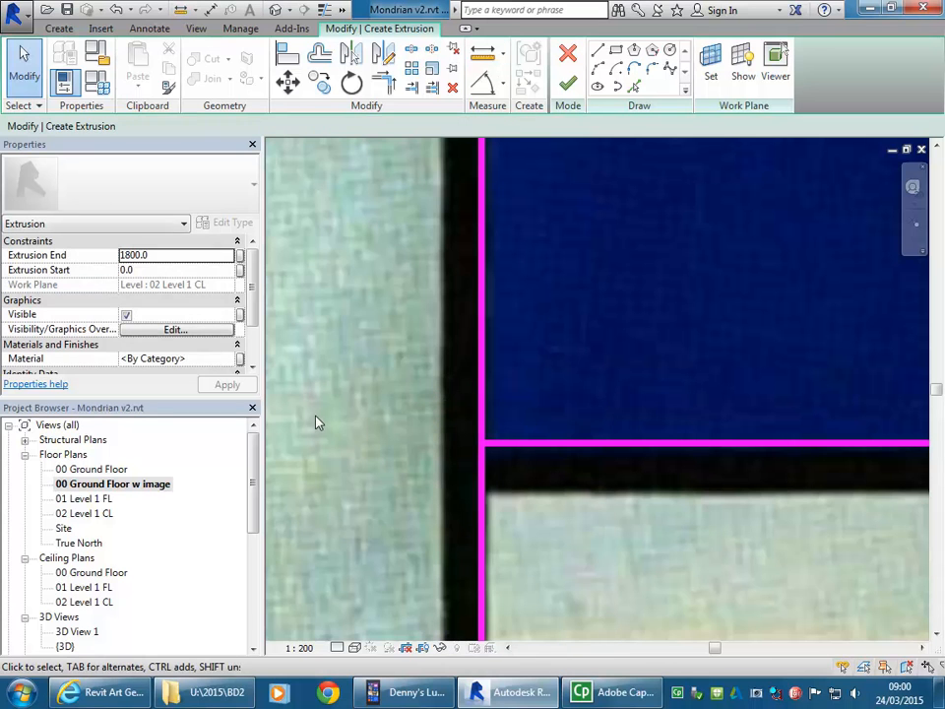
# Step: In the 02 Level 1 CL plan, offset copies by 300 mm of the horizontal line beneath the blue rectangle and the small upper square's left vertical line
pyautogui.doubleClick(87, 514)
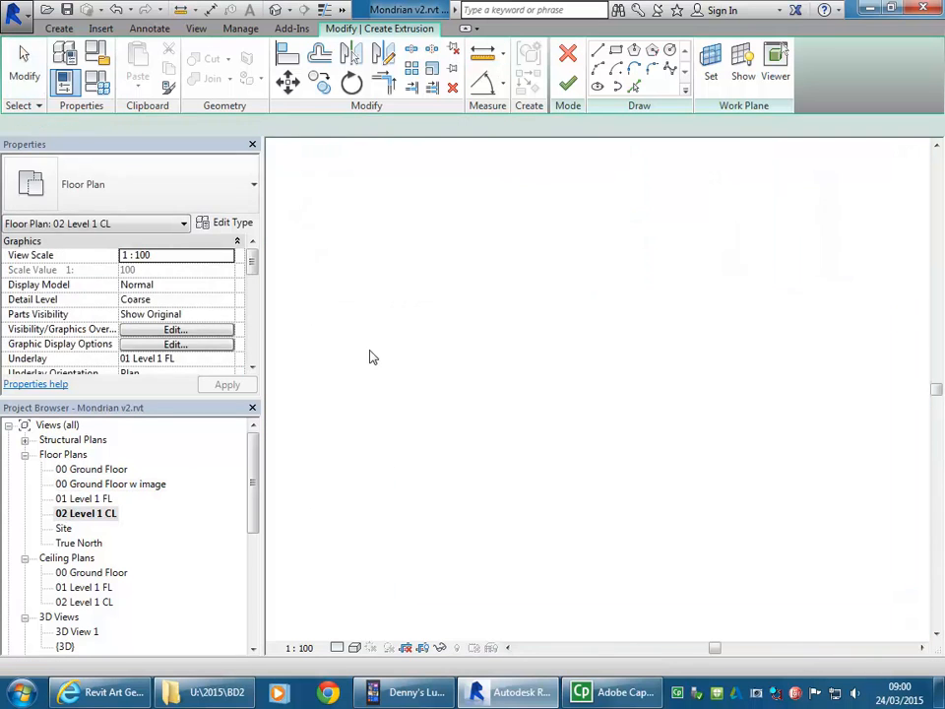
pyautogui.click(319, 53)
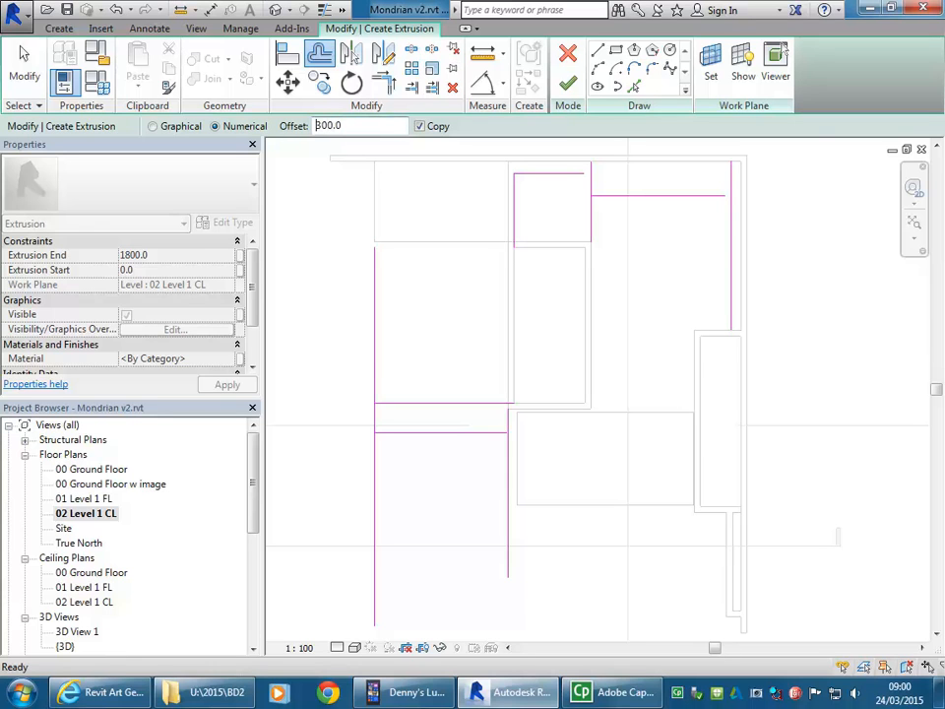
pyautogui.moveTo(439, 331); pyautogui.dragTo(523, 310, button='middle')
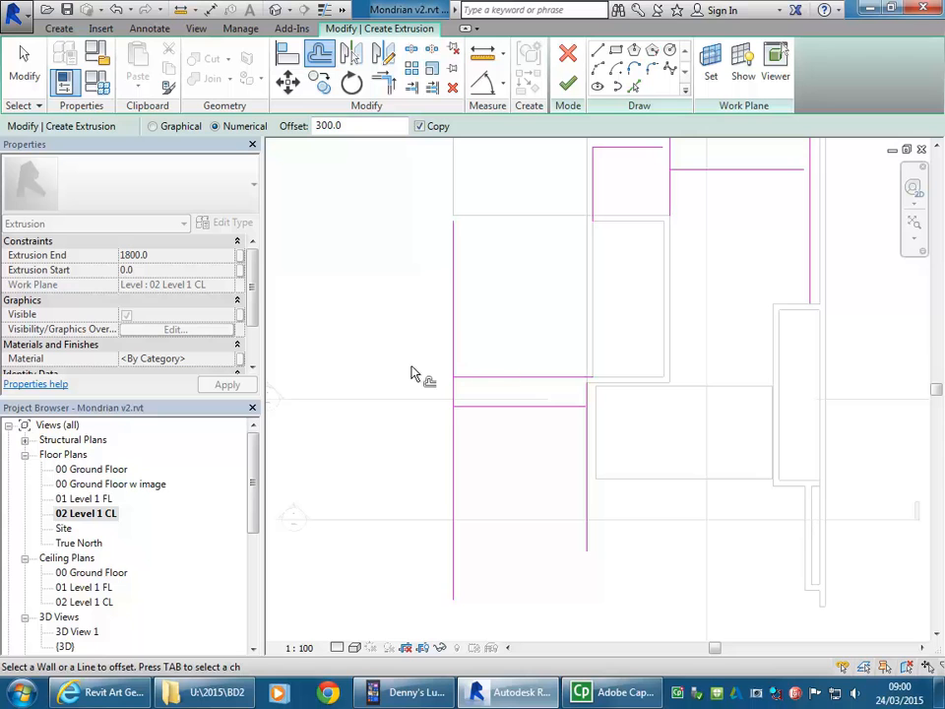
pyautogui.scroll(3, 512, 344)
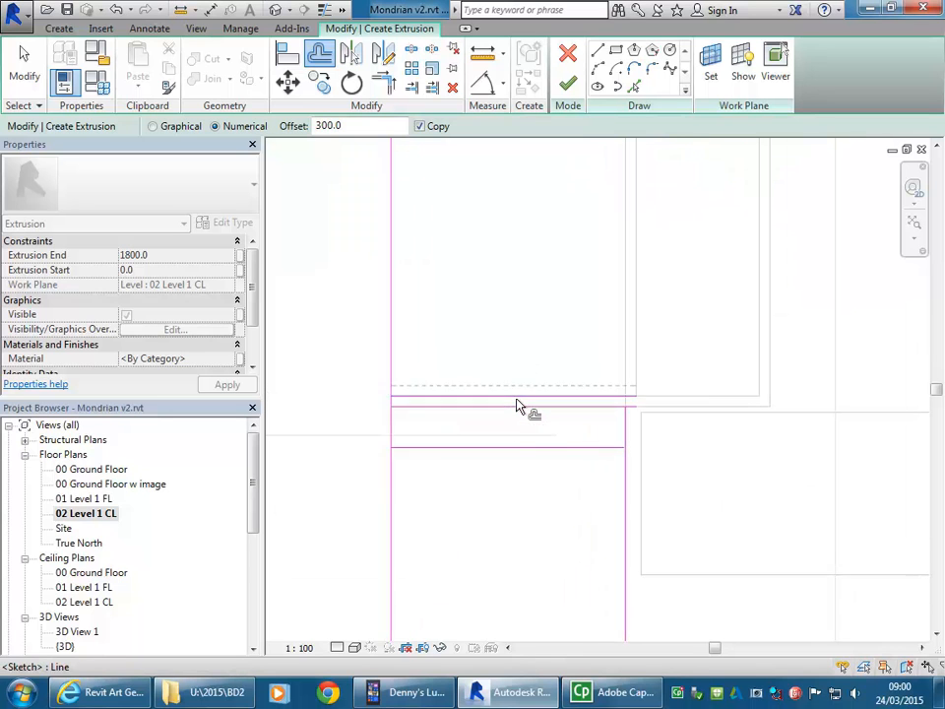
pyautogui.scroll(-1, 544, 359)
pyautogui.moveTo(545, 358); pyautogui.dragTo(500, 452, button='middle')
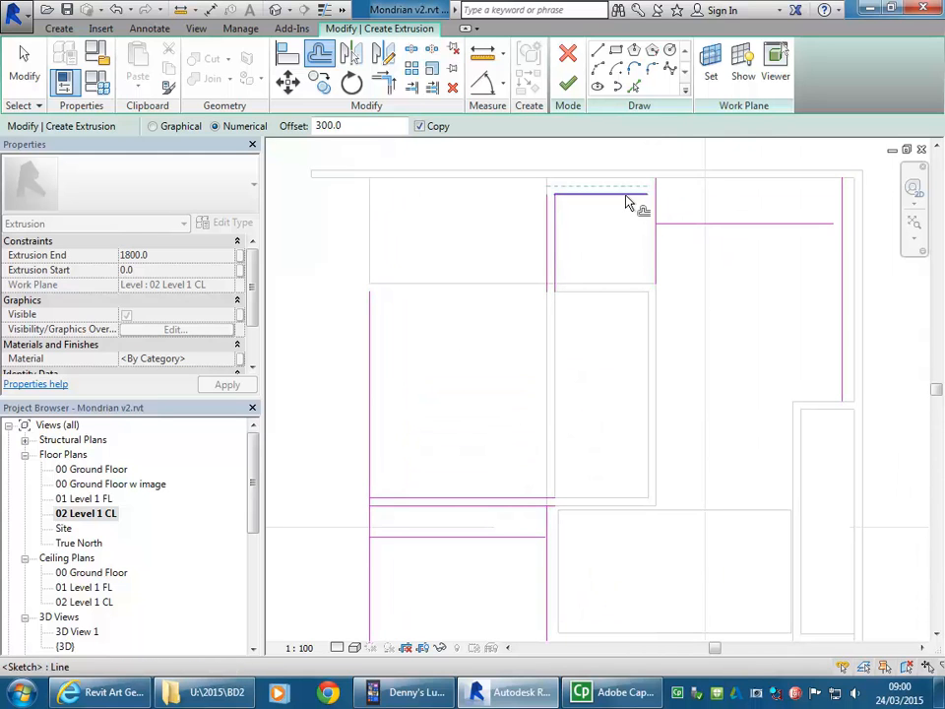
# Step: In the 00 Ground Floor w image plan, offset copies by 300 mm of the long left vertical line and the lower horizontal line across their black bands
pyautogui.doubleClick(111, 484)
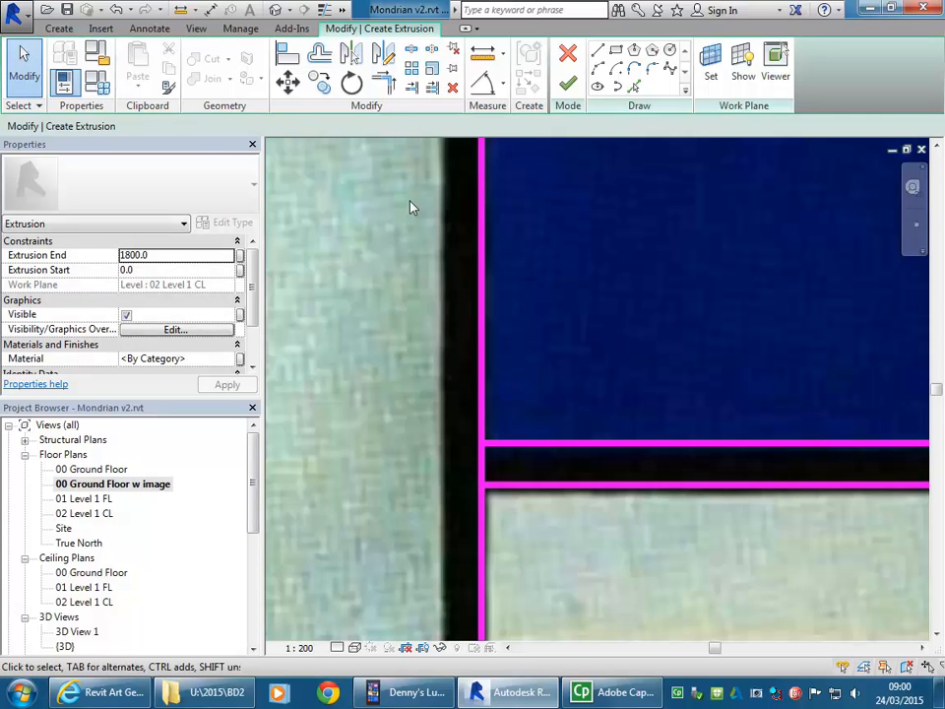
pyautogui.moveTo(439, 298); pyautogui.dragTo(439, 352, button='middle')
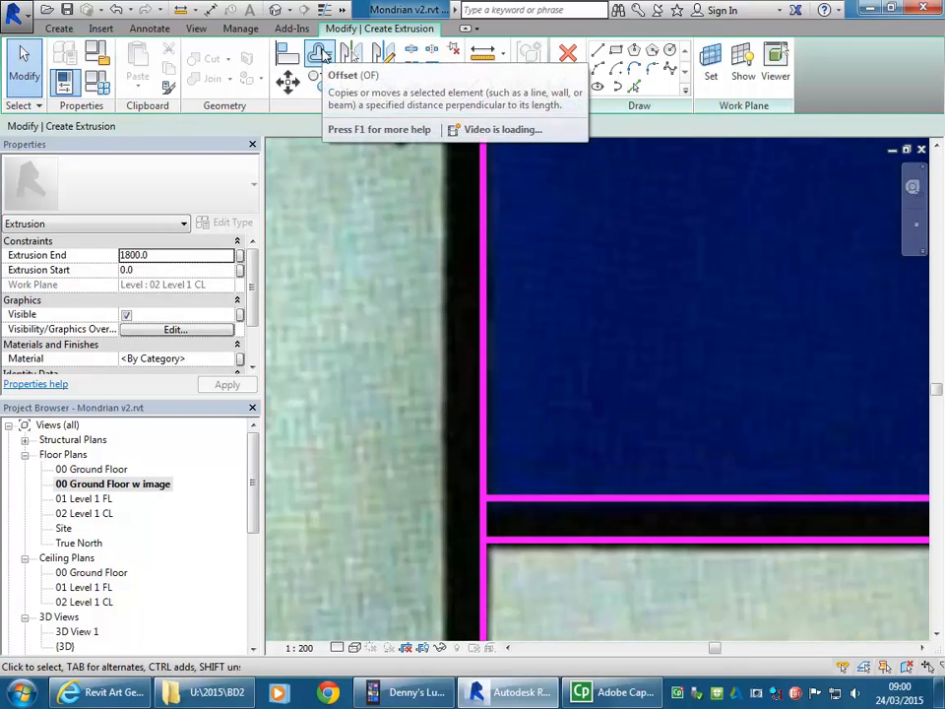
pyautogui.click(321, 54)
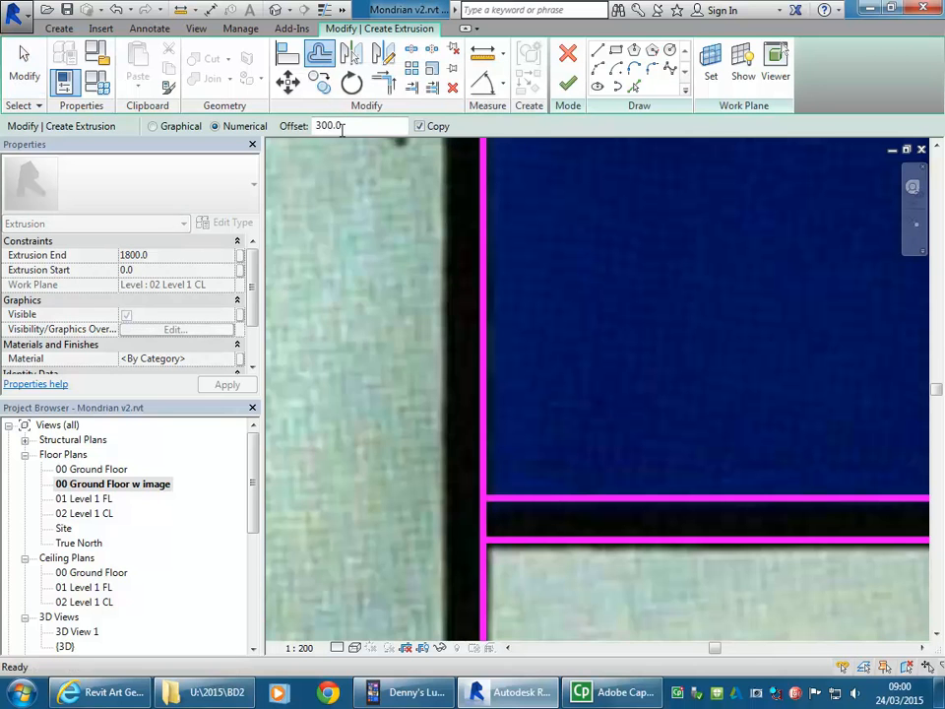
pyautogui.click(480, 349)
pyautogui.scroll(-3, 555, 308)
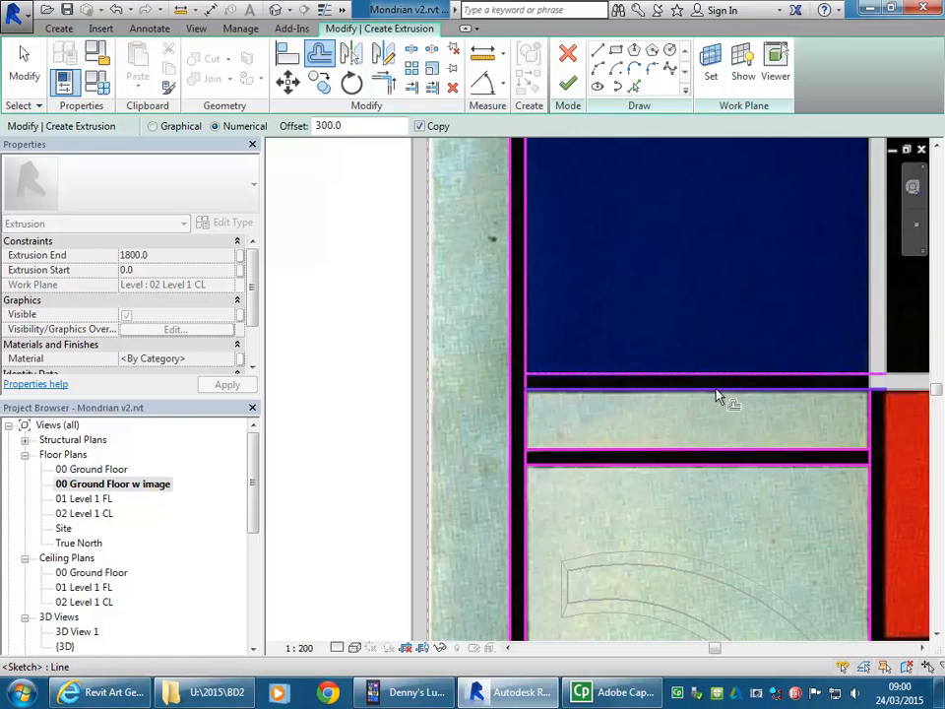
# Step: Offset a copy of the vertical line beside the lower red rectangle by 300 mm to the right across its black band
pyautogui.scroll(-3, 692, 395)
pyautogui.moveTo(692, 395); pyautogui.dragTo(461, 374, button='middle')
pyautogui.scroll(2, 540, 394)
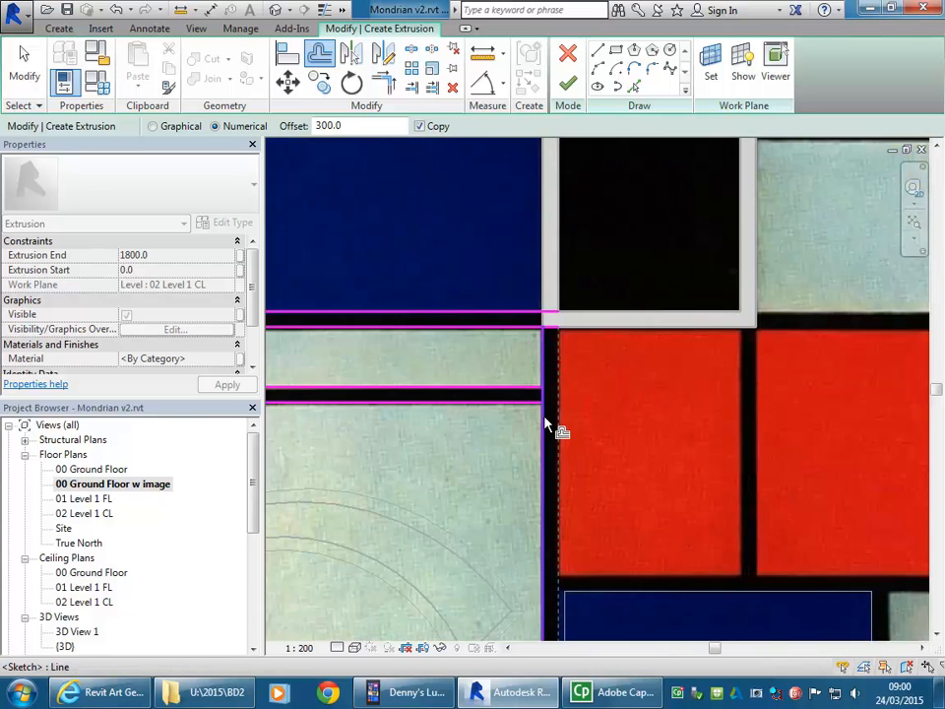
pyautogui.scroll(2, 546, 415)
pyautogui.click(545, 415)
# Step: Offset a copy of the horizontal line above the small pale square upward by 300 mm across the black band
pyautogui.scroll(-3, 591, 399)
pyautogui.moveTo(588, 374)
pyautogui.mouseDown(button='middle')
pyautogui.moveTo(535, 316)
pyautogui.moveTo(522, 237)
pyautogui.mouseUp(button='middle')
pyautogui.scroll(1, 522, 241)
pyautogui.scroll(-3, 528, 339)
pyautogui.moveTo(632, 297); pyautogui.dragTo(548, 515, button='middle')
pyautogui.scroll(-1, 547, 512)
pyautogui.moveTo(472, 328); pyautogui.dragTo(653, 430, button='middle')
pyautogui.scroll(2, 579, 272)
pyautogui.moveTo(661, 270)
pyautogui.mouseDown(button='middle')
pyautogui.moveTo(572, 301)
pyautogui.moveTo(582, 293)
pyautogui.moveTo(541, 263)
pyautogui.mouseUp(button='middle')
pyautogui.scroll(1, 541, 263)
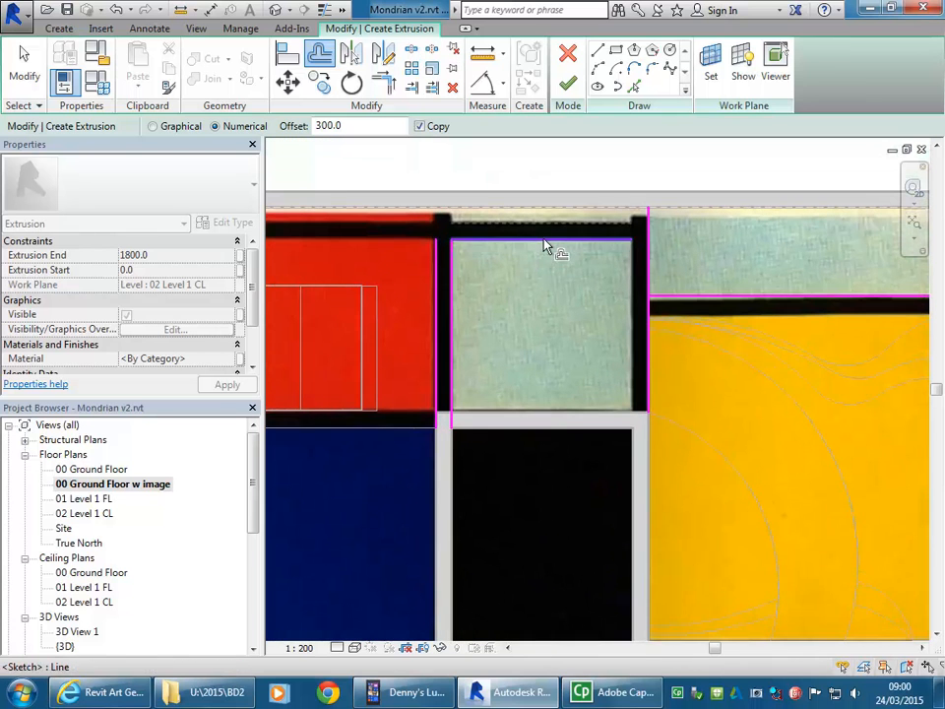
# Step: Offset copies by 300 mm of the horizontal line above the yellow rectangle downward and of the right-hand black band's vertical line to the left
pyautogui.scroll(-2, 773, 371)
pyautogui.moveTo(772, 371)
pyautogui.mouseDown(button='middle')
pyautogui.moveTo(591, 378)
pyautogui.moveTo(599, 365)
pyautogui.mouseUp(button='middle')
pyautogui.scroll(-1, 598, 365)
pyautogui.moveTo(709, 357); pyautogui.dragTo(596, 296, button='middle')
pyautogui.scroll(-1, 596, 296)
pyautogui.scroll(3, 597, 296)
pyautogui.click(644, 325)
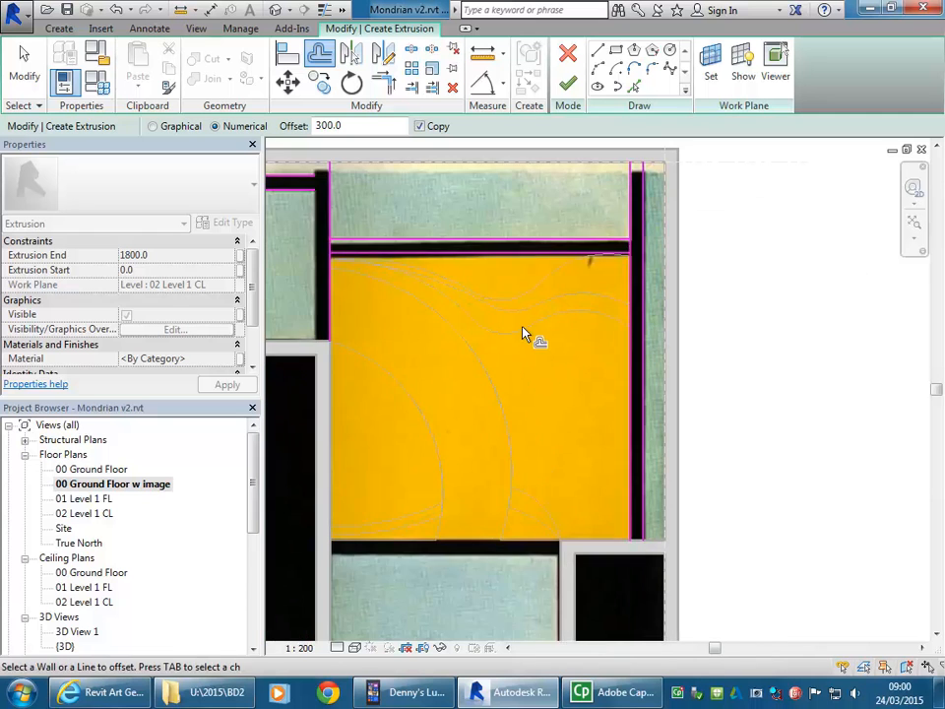
# Step: Offset a copy of the vertical line between the small pale square and the yellow rectangle by 300 mm to the left
pyautogui.scroll(-2, 527, 327)
pyautogui.moveTo(396, 328); pyautogui.dragTo(525, 331, button='middle')
pyautogui.moveTo(458, 319); pyautogui.dragTo(580, 326, button='middle')
pyautogui.scroll(1, 531, 268)
pyautogui.scroll(1, 532, 275)
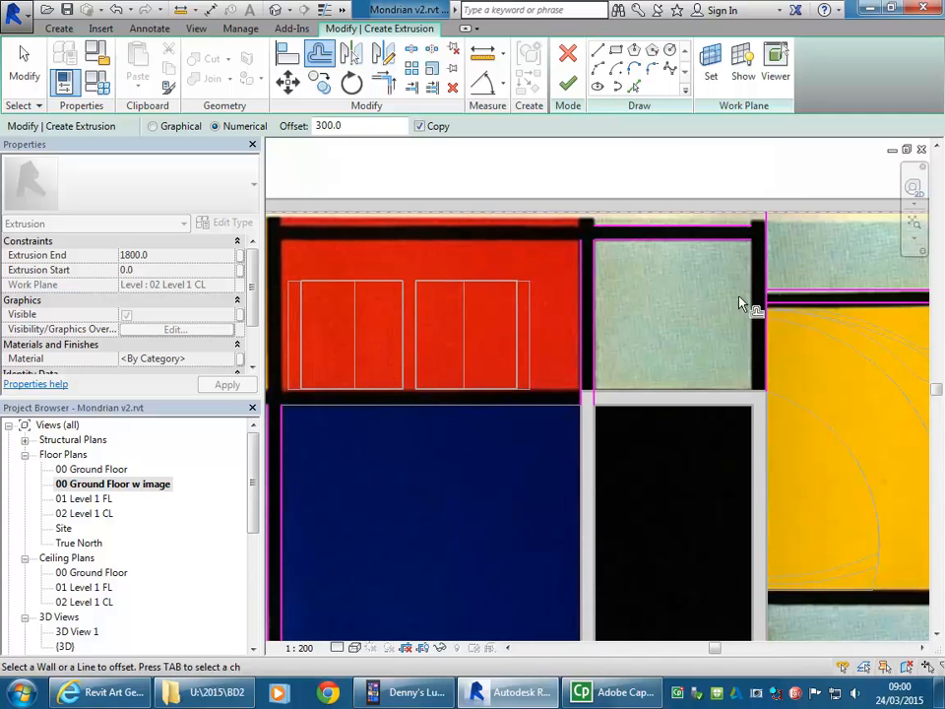
pyautogui.scroll(-1, 673, 343)
pyautogui.scroll(-1, 672, 344)
pyautogui.moveTo(672, 344); pyautogui.dragTo(648, 198, button='middle')
pyautogui.moveTo(650, 317)
pyautogui.mouseDown(button='middle')
pyautogui.moveTo(605, 253)
pyautogui.moveTo(591, 210)
pyautogui.mouseUp(button='middle')
pyautogui.moveTo(464, 426)
pyautogui.mouseDown(button='middle')
pyautogui.moveTo(510, 350)
pyautogui.moveTo(539, 434)
pyautogui.moveTo(534, 536)
pyautogui.moveTo(545, 519)
pyautogui.moveTo(534, 516)
pyautogui.mouseUp(button='middle')
pyautogui.scroll(-1, 530, 296)
pyautogui.moveTo(530, 295)
pyautogui.mouseDown(button='middle')
pyautogui.moveTo(522, 389)
pyautogui.moveTo(475, 401)
pyautogui.moveTo(469, 314)
pyautogui.moveTo(458, 338)
pyautogui.mouseUp(button='middle')
# Step: Open the 02 Level 1 CL plan and examine where the two horizontal line pairs meet the left vertical pair
pyautogui.doubleClick(102, 514)
pyautogui.scroll(-1, 459, 413)
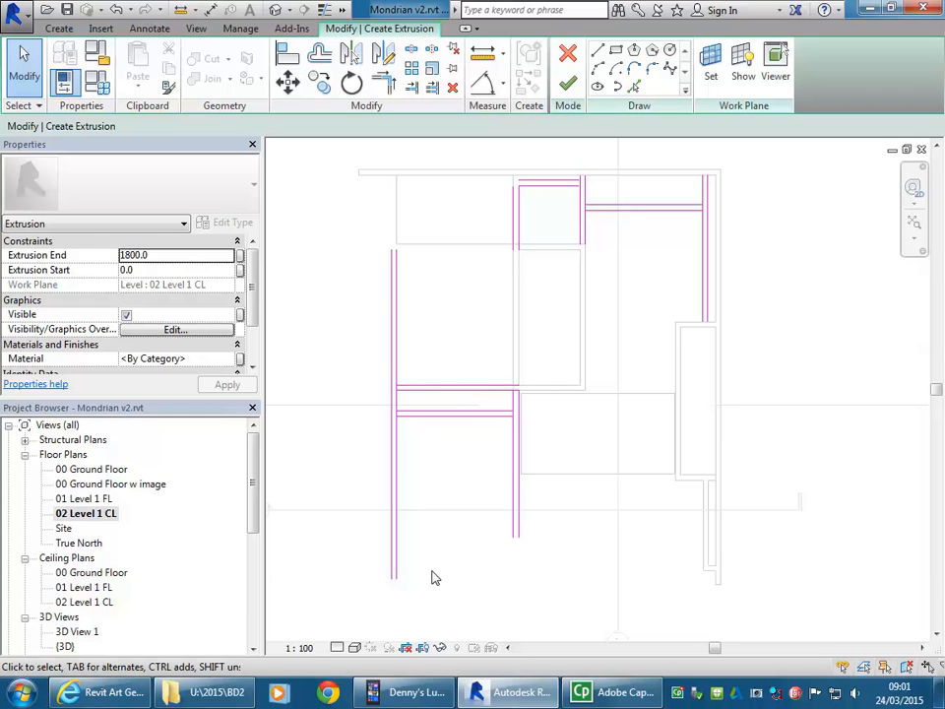
pyautogui.scroll(8, 397, 434)
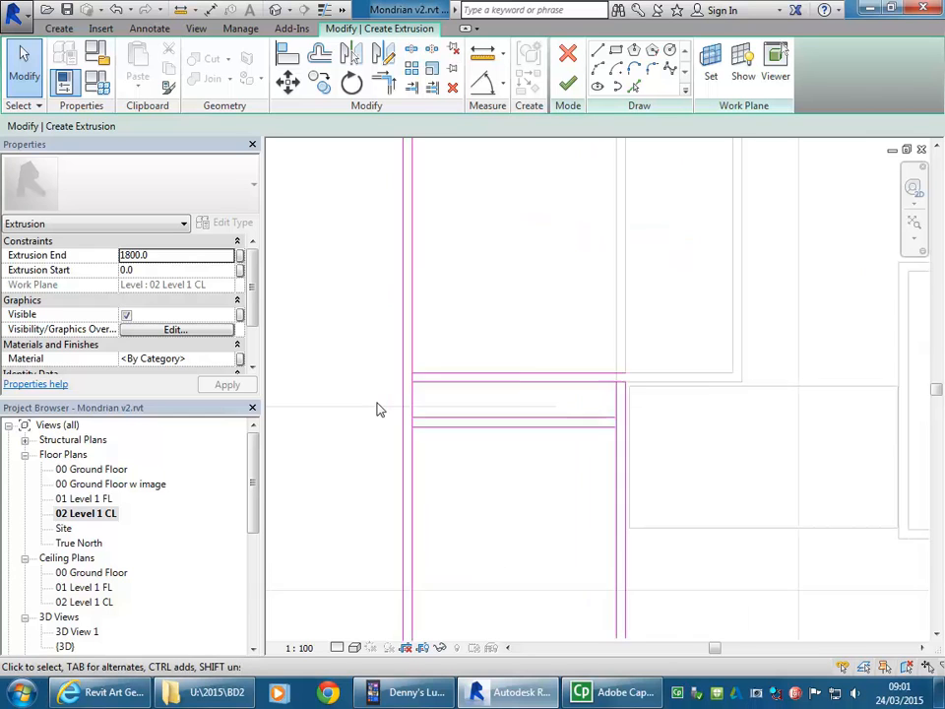
pyautogui.moveTo(423, 382); pyautogui.dragTo(433, 428, button='middle')
pyautogui.rightClick(457, 315)
pyautogui.rightClick(490, 321)
pyautogui.moveTo(497, 352)
pyautogui.mouseDown(button='middle')
pyautogui.moveTo(525, 328)
pyautogui.moveTo(509, 305)
pyautogui.moveTo(484, 346)
pyautogui.mouseUp(button='middle')
pyautogui.scroll(1, 486, 313)
pyautogui.scroll(2, 450, 429)
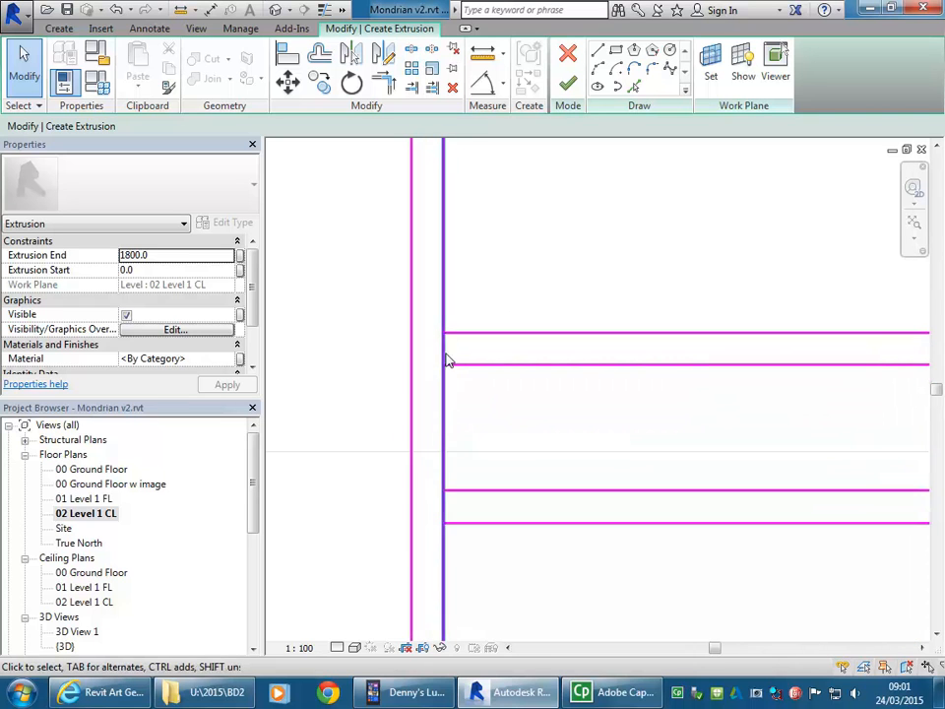
pyautogui.scroll(2, 482, 412)
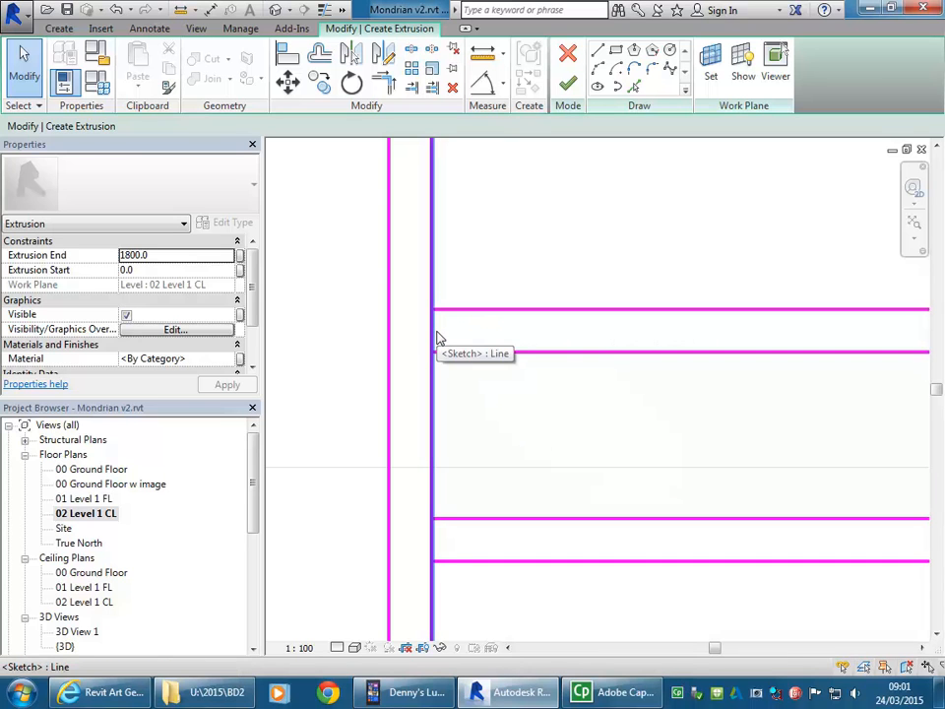
pyautogui.scroll(3, 438, 338)
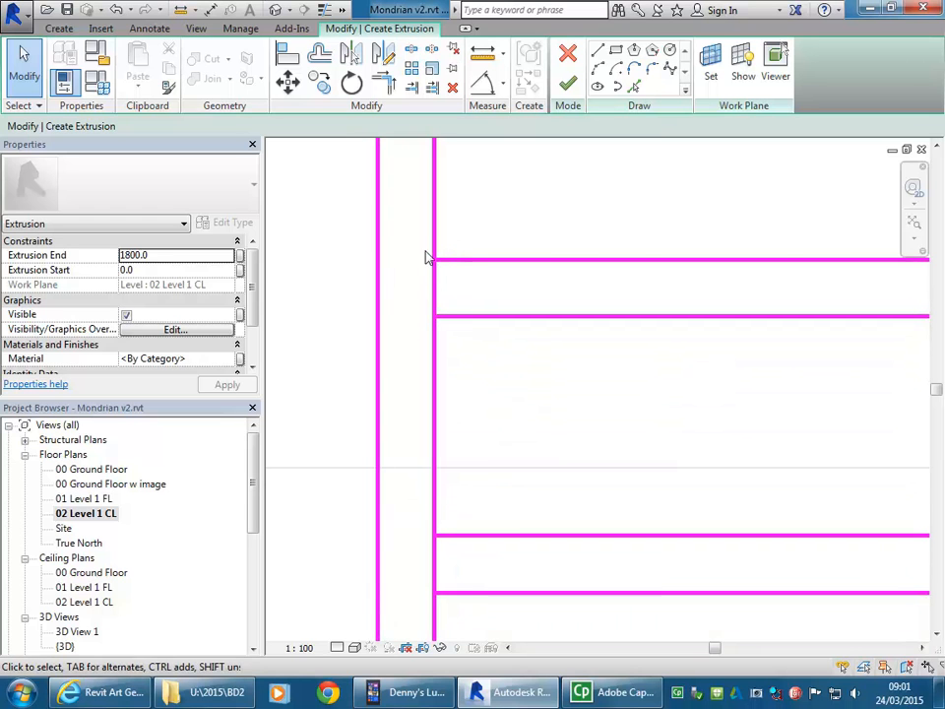
# Step: Split the left pair's inner vertical line at two points, one within the gap of each horizontal line pair
pyautogui.moveTo(483, 221); pyautogui.dragTo(469, 228, button='middle')
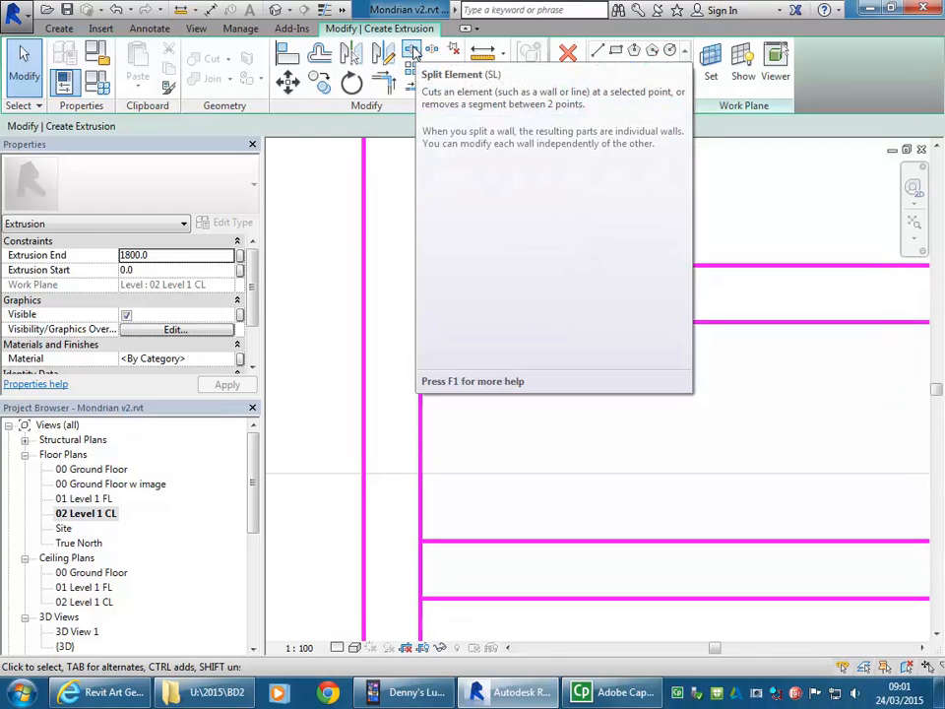
pyautogui.click(413, 52)
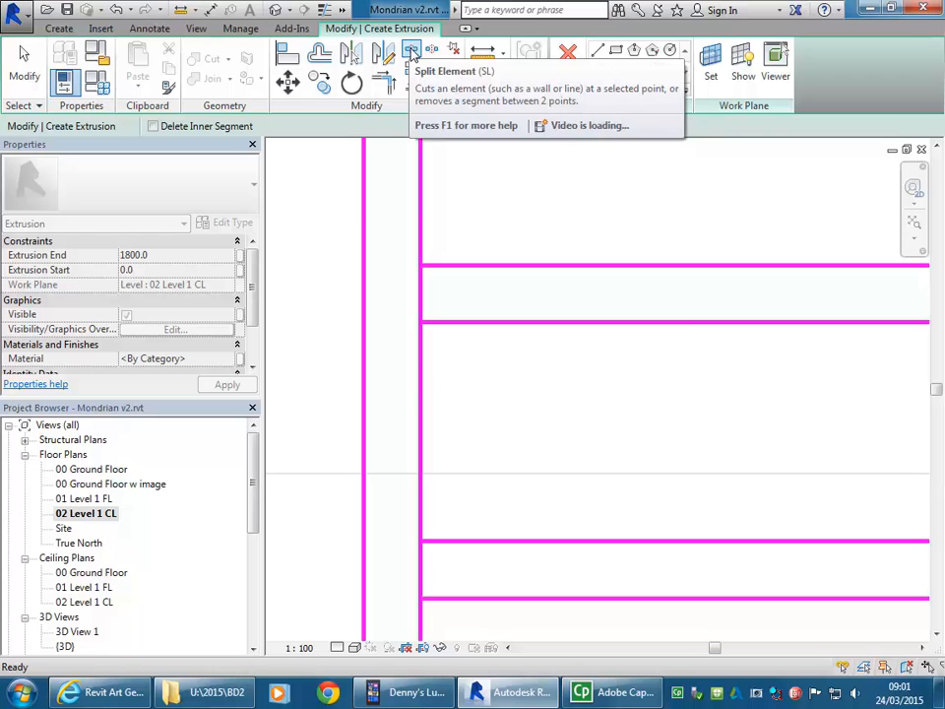
pyautogui.click(422, 288)
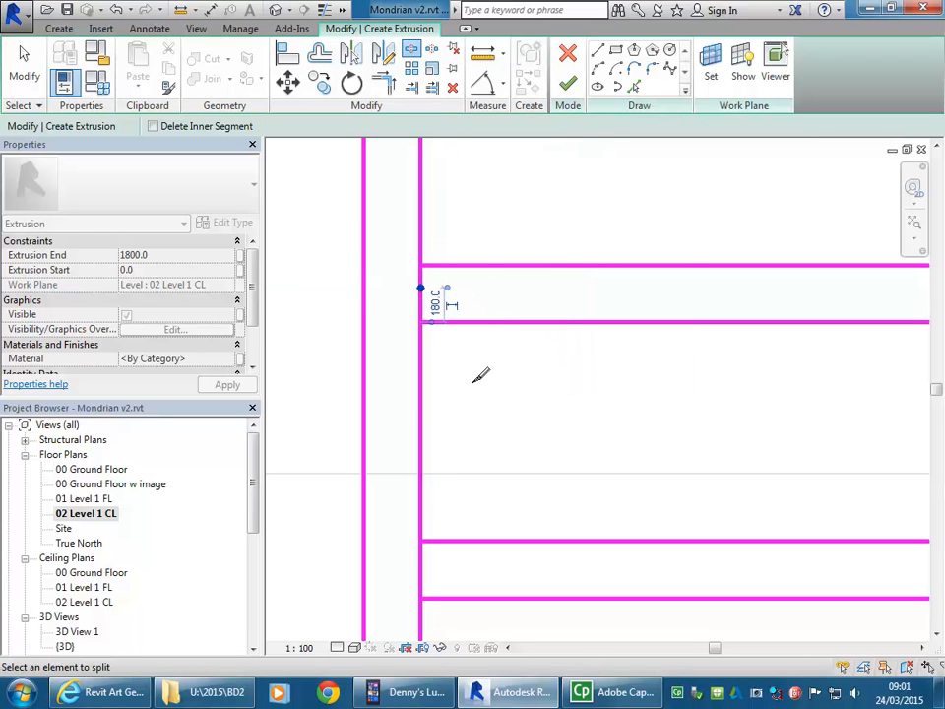
pyautogui.moveTo(497, 452); pyautogui.dragTo(500, 401, button='middle')
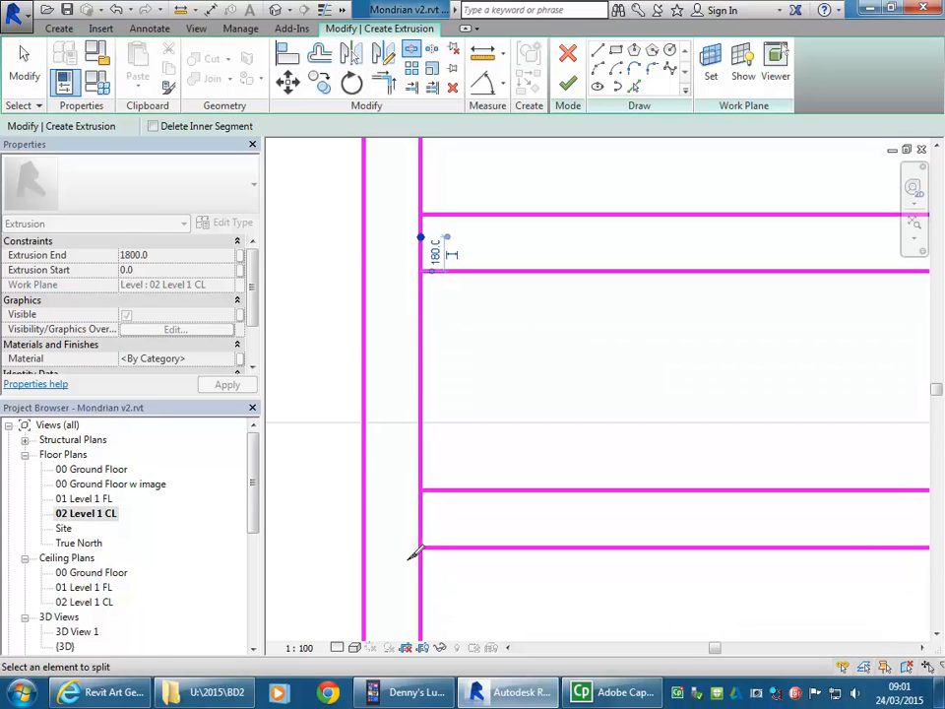
pyautogui.click(424, 520)
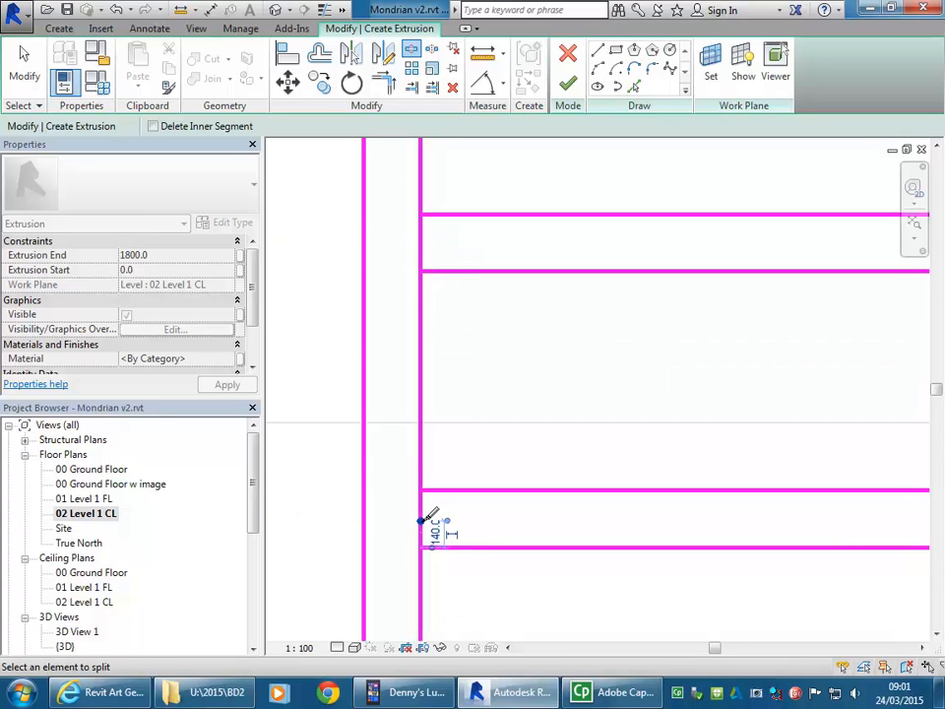
pyautogui.rightClick(488, 325)
pyautogui.click(536, 336)
pyautogui.rightClick(539, 338)
pyautogui.click(563, 347)
pyautogui.moveTo(537, 336); pyautogui.dragTo(514, 360, button='middle')
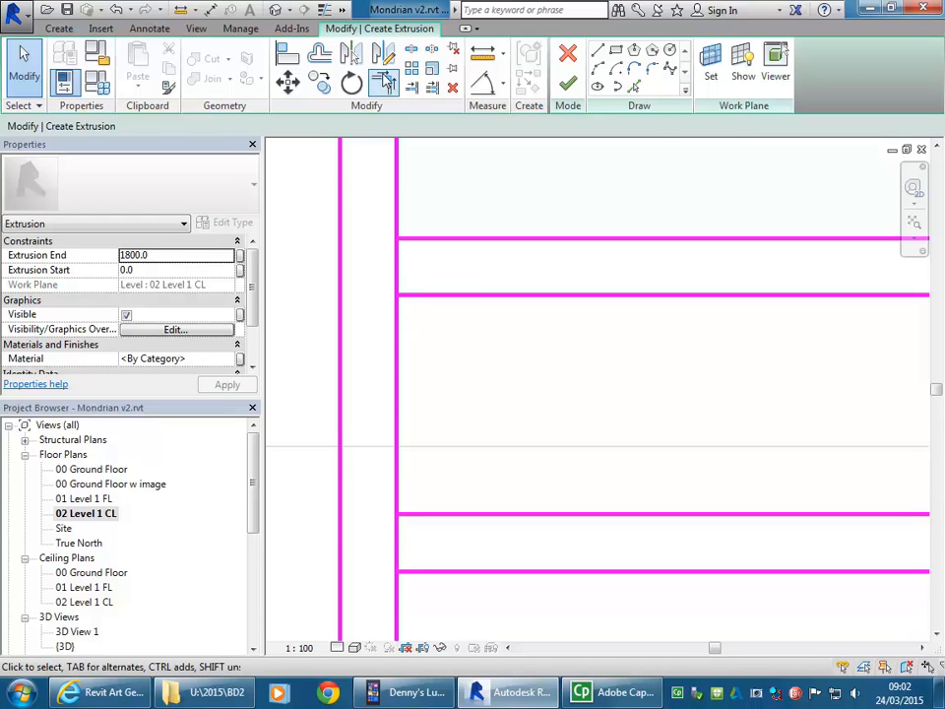
# Step: Trim the split left vertical segments and the four horizontal lines into corners, opening the band at both junctions
pyautogui.click(385, 79)
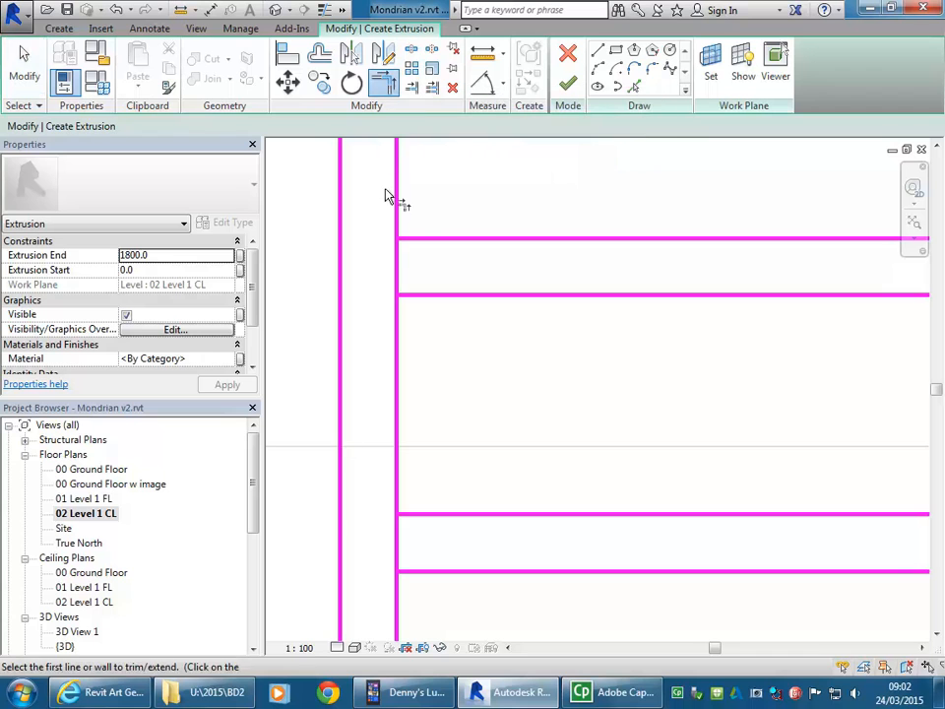
pyautogui.click(397, 201)
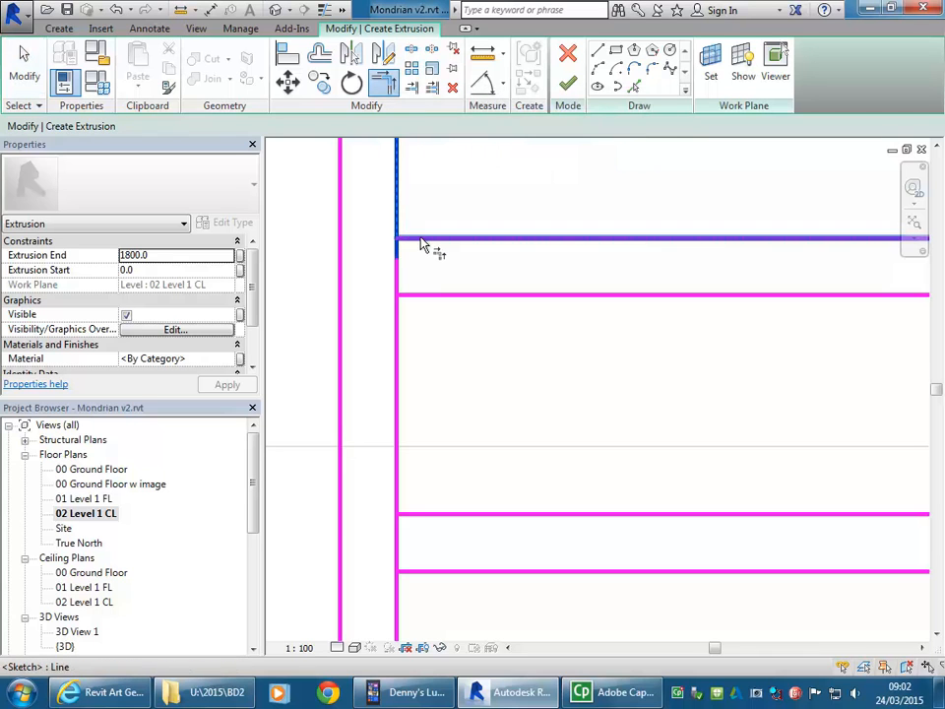
pyautogui.click(421, 297)
pyautogui.click(397, 326)
pyautogui.click(417, 513)
pyautogui.click(397, 504)
pyautogui.click(399, 605)
pyautogui.click(423, 572)
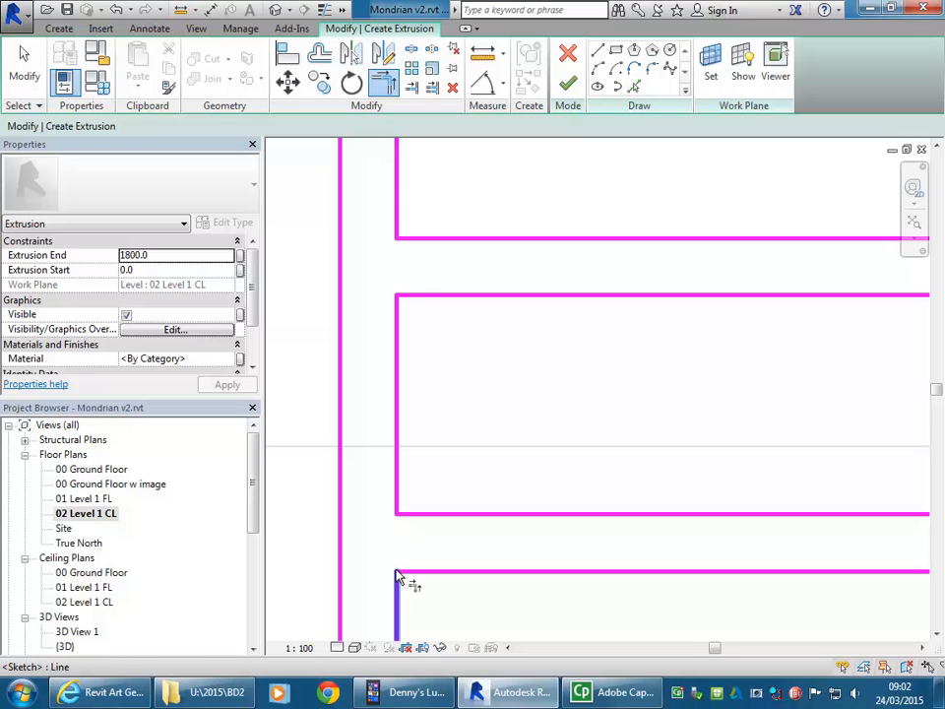
# Step: Trim the upper pair's lower horizontal line and the inner vertical line into a corner at the right-hand junction
pyautogui.scroll(-3, 574, 363)
pyautogui.moveTo(574, 363)
pyautogui.mouseDown(button='middle')
pyautogui.moveTo(417, 361)
pyautogui.moveTo(561, 375)
pyautogui.moveTo(435, 367)
pyautogui.mouseUp(button='middle')
pyautogui.scroll(-1, 599, 373)
pyautogui.scroll(-2, 772, 366)
pyautogui.moveTo(783, 374); pyautogui.dragTo(583, 367, button='middle')
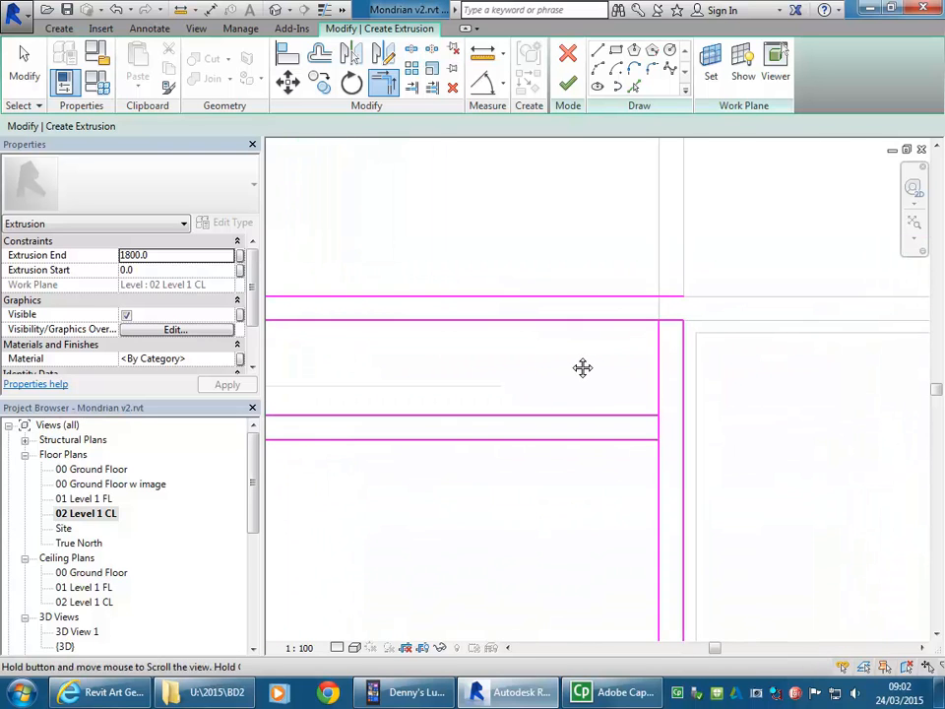
pyautogui.scroll(1, 707, 362)
pyautogui.moveTo(723, 363); pyautogui.dragTo(694, 401, button='middle')
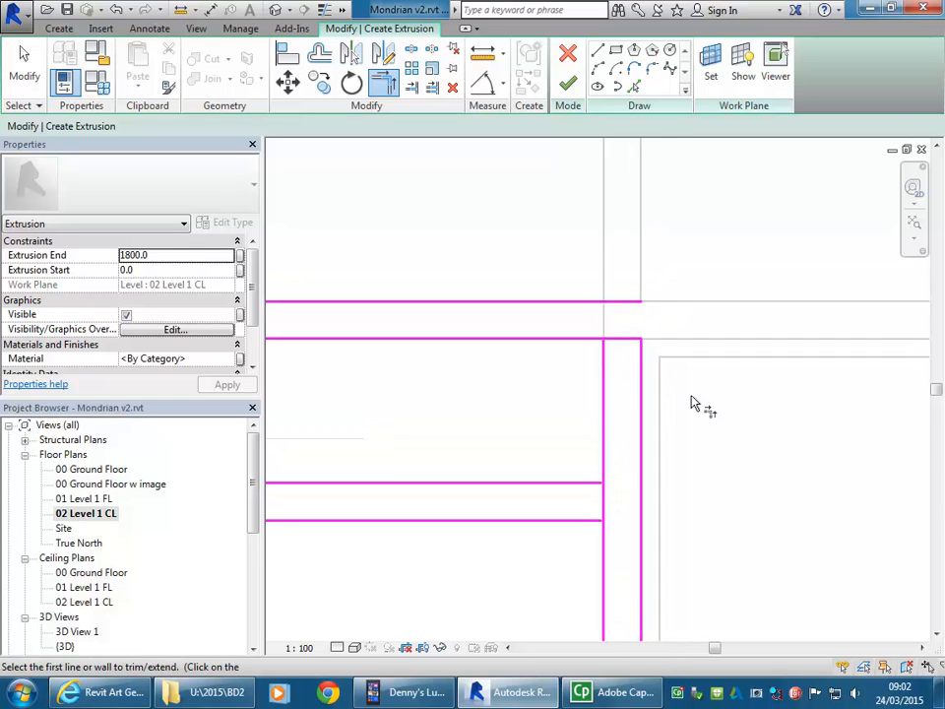
pyautogui.scroll(1, 694, 400)
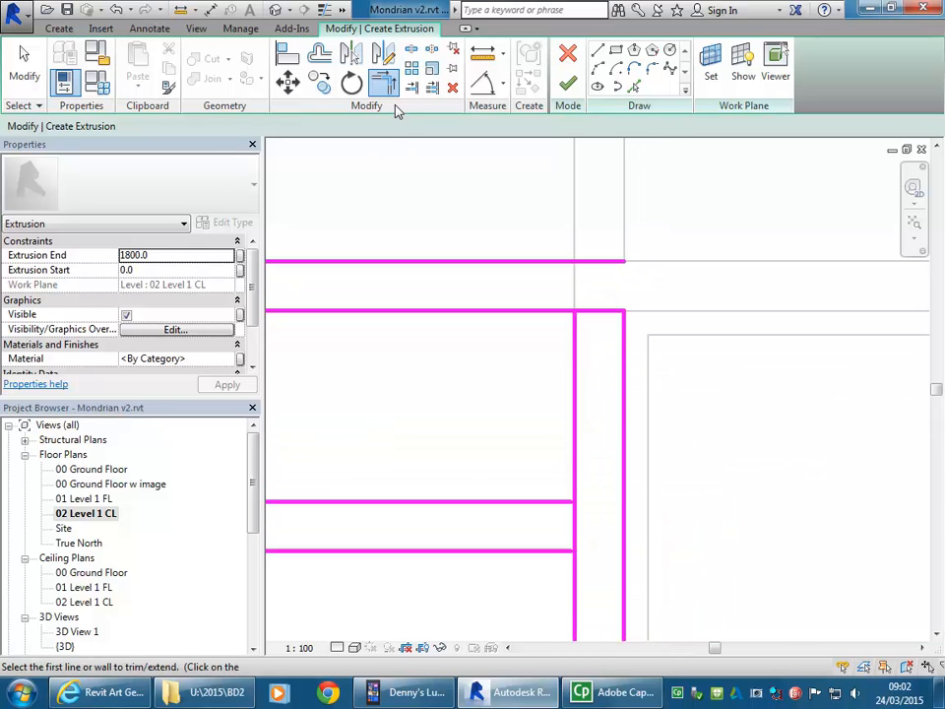
pyautogui.click(544, 313)
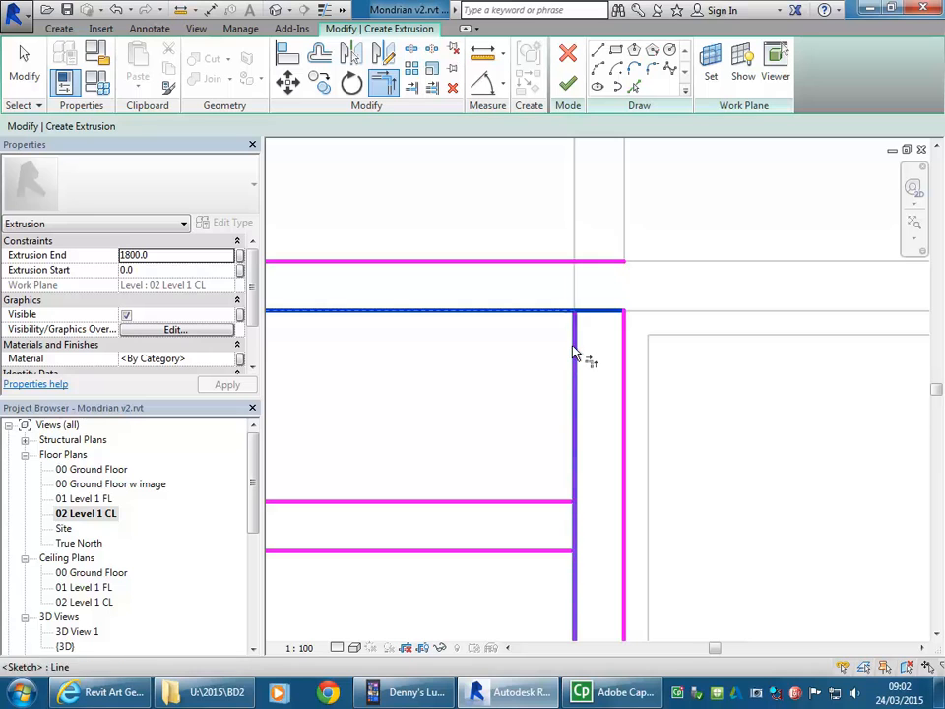
pyautogui.click(573, 344)
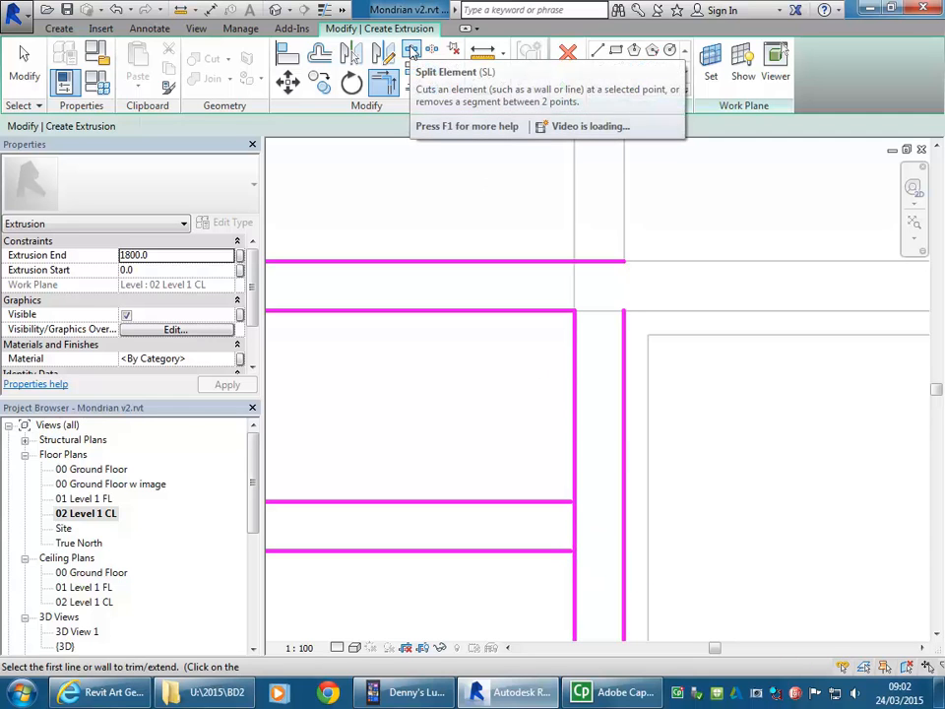
# Step: Split the right junction's inner vertical line between the lower horizontal pair, trim both openings' corners, and join the outer vertical to the uppermost horizontal line
pyautogui.click(412, 49)
pyautogui.click(574, 528)
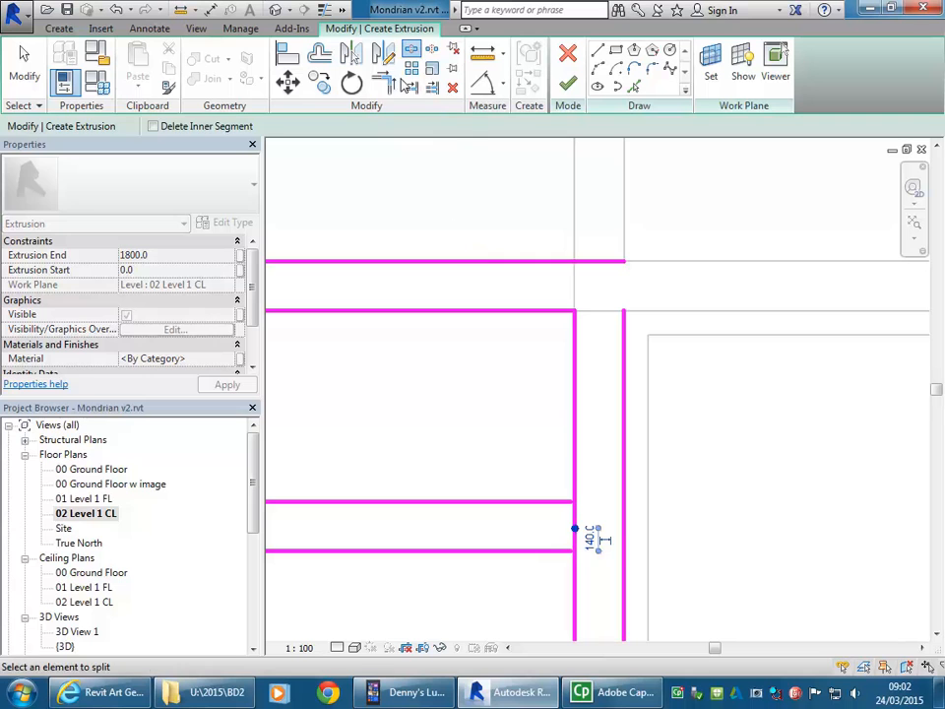
pyautogui.press('t')
pyautogui.press('r')
pyautogui.click(569, 501)
pyautogui.click(576, 476)
pyautogui.click(549, 551)
pyautogui.click(576, 585)
pyautogui.click(605, 262)
pyautogui.click(626, 360)
# Step: Split both vertical lines of the upper middle pair, each within the gap of the horizontal band that meets it
pyautogui.scroll(-2, 571, 325)
pyautogui.moveTo(570, 326); pyautogui.dragTo(600, 300, button='middle')
pyautogui.scroll(-3, 600, 300)
pyautogui.moveTo(529, 443); pyautogui.dragTo(616, 303, button='middle')
pyautogui.scroll(-3, 596, 345)
pyautogui.moveTo(574, 363); pyautogui.dragTo(545, 336, button='middle')
pyautogui.moveTo(541, 381)
pyautogui.mouseDown(button='middle')
pyautogui.moveTo(546, 526)
pyautogui.moveTo(515, 327)
pyautogui.moveTo(420, 431)
pyautogui.moveTo(429, 429)
pyautogui.mouseUp(button='middle')
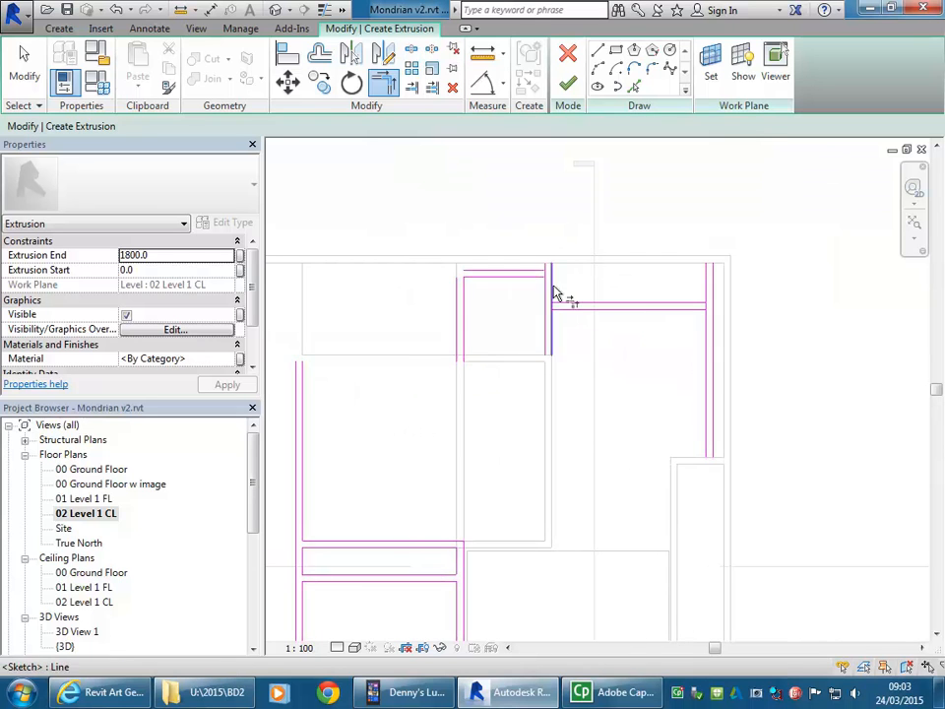
pyautogui.scroll(5, 564, 294)
pyautogui.moveTo(567, 300); pyautogui.dragTo(589, 387, button='middle')
pyautogui.scroll(1, 657, 374)
pyautogui.moveTo(662, 375); pyautogui.dragTo(517, 373, button='middle')
pyautogui.scroll(1, 519, 374)
pyautogui.click(411, 50)
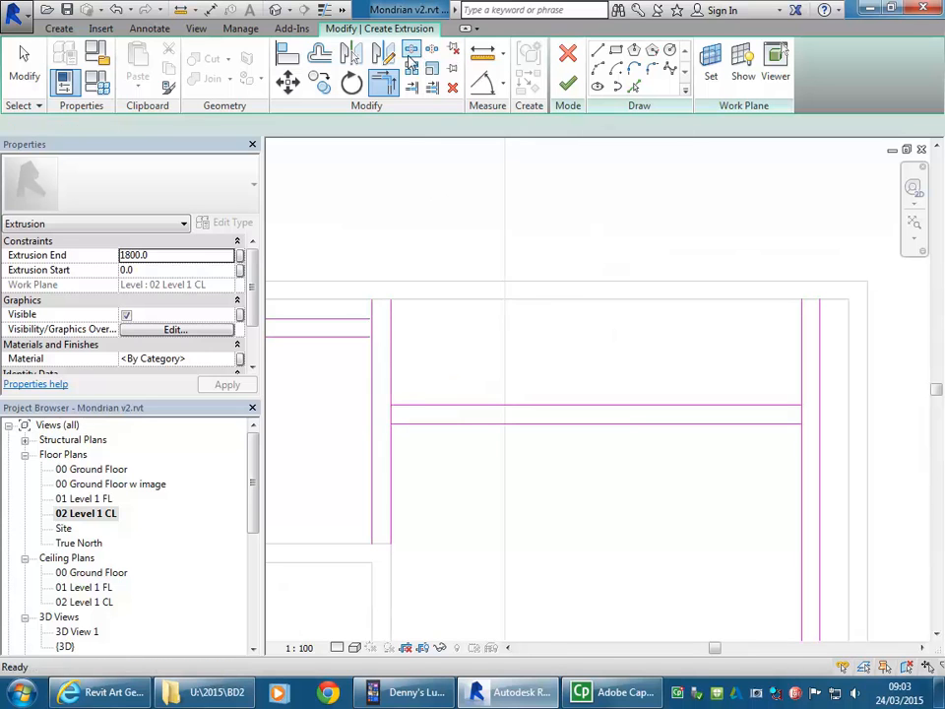
pyautogui.scroll(2, 380, 321)
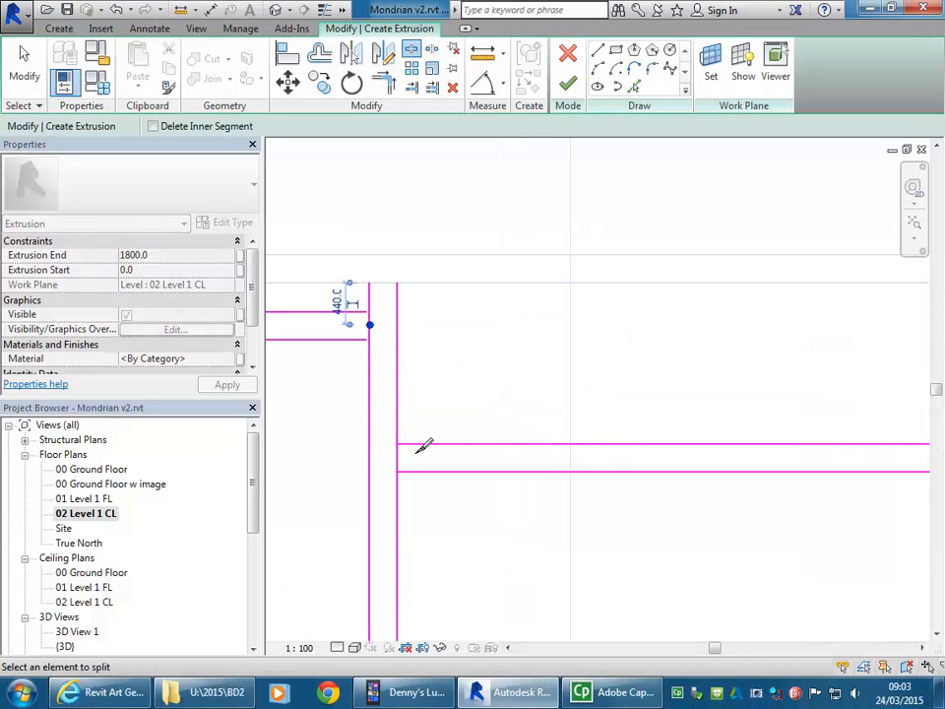
pyautogui.click(398, 459)
# Step: Split the inner vertical line of the upper-right pair within the gap of the adjoining horizontal band
pyautogui.scroll(-1, 482, 431)
pyautogui.moveTo(481, 430); pyautogui.dragTo(371, 401, button='middle')
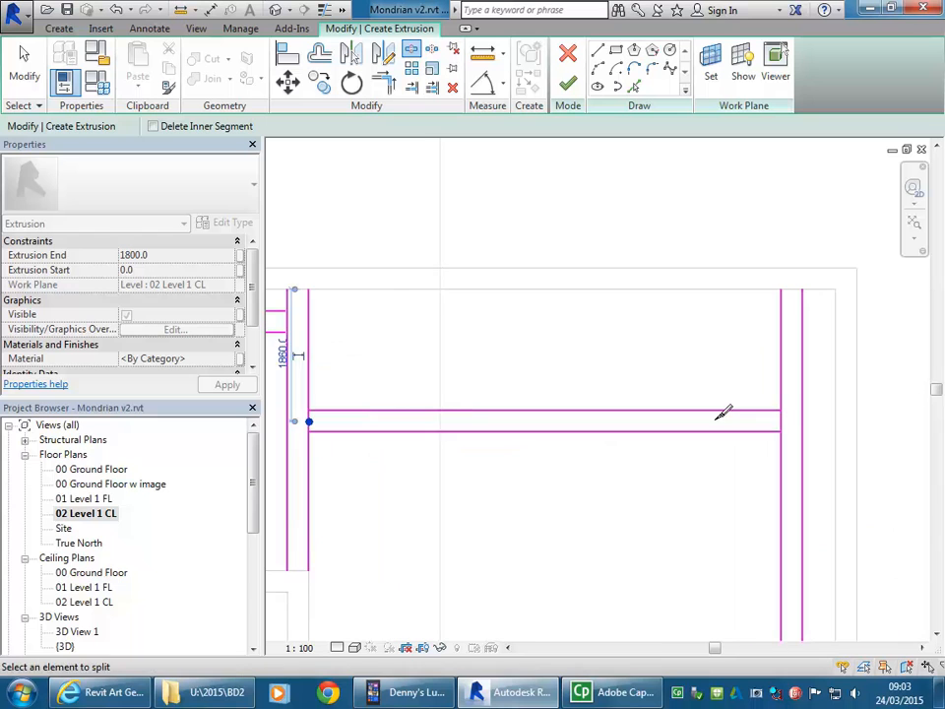
pyautogui.click(782, 425)
pyautogui.scroll(1, 785, 406)
pyautogui.moveTo(785, 405)
pyautogui.mouseDown(button='middle')
pyautogui.moveTo(703, 408)
pyautogui.moveTo(661, 431)
pyautogui.mouseUp(button='middle')
pyautogui.scroll(3, 661, 431)
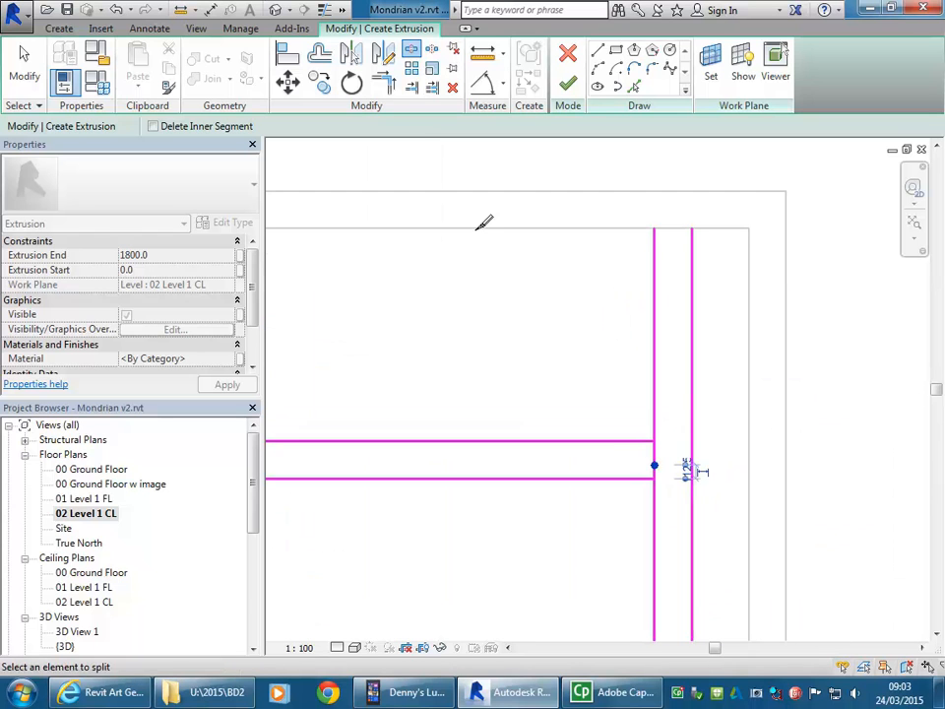
# Step: Trim the upper-right pair's split vertical segments and the two adjoining horizontal lines into corners, opening the band at the junction
pyautogui.click(392, 86)
pyautogui.scroll(1, 625, 453)
pyautogui.click(649, 486)
pyautogui.click(659, 497)
pyautogui.click(650, 439)
pyautogui.click(660, 422)
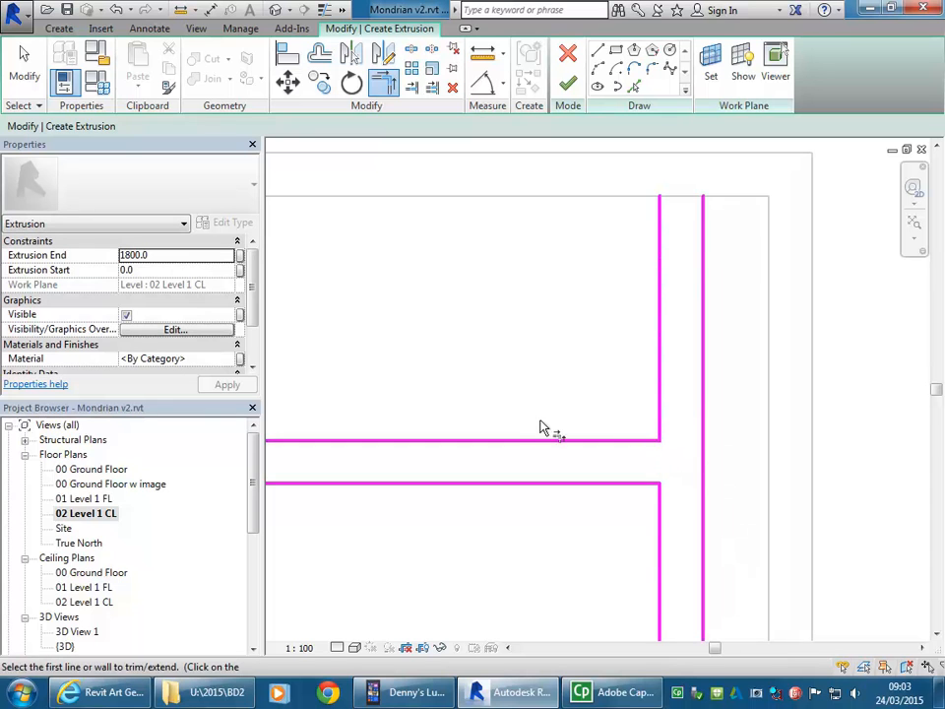
# Step: Trim the middle pair's split right-hand vertical segments and the right band's two horizontal lines into corners
pyautogui.scroll(-2, 540, 421)
pyautogui.moveTo(279, 419); pyautogui.dragTo(542, 419, button='middle')
pyautogui.moveTo(324, 416); pyautogui.dragTo(713, 414, button='middle')
pyautogui.scroll(1, 713, 413)
pyautogui.scroll(1, 638, 418)
pyautogui.click(685, 433)
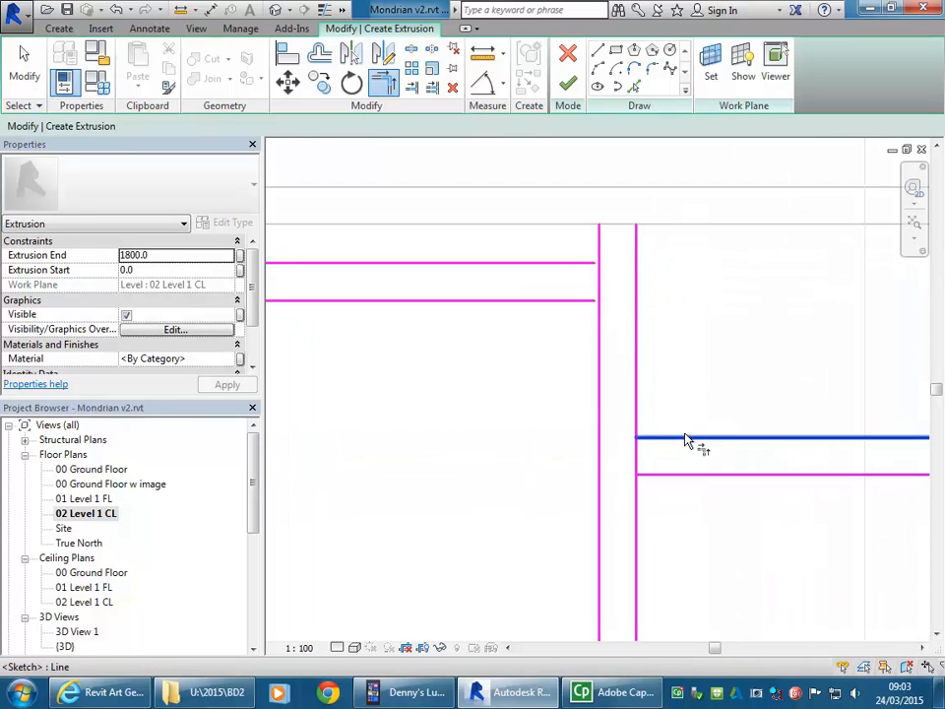
pyautogui.click(637, 421)
pyautogui.click(637, 517)
pyautogui.click(654, 482)
# Step: Trim the short upper band's horizontal lines into corners with the middle pair's left vertical segments, and join its upper line to the outer left vertical
pyautogui.click(581, 317)
pyautogui.click(598, 323)
pyautogui.click(582, 265)
pyautogui.click(601, 254)
pyautogui.scroll(-2, 508, 436)
pyautogui.moveTo(508, 436)
pyautogui.mouseDown(button='middle')
pyautogui.moveTo(495, 424)
pyautogui.moveTo(520, 395)
pyautogui.mouseUp(button='middle')
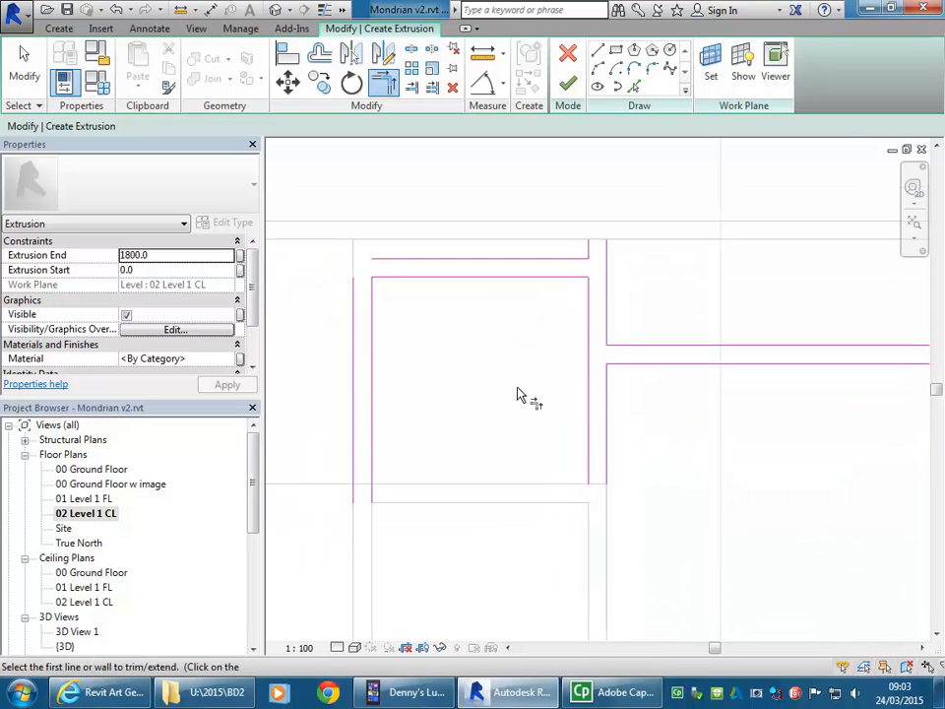
pyautogui.scroll(2, 361, 301)
pyautogui.click(356, 298)
pyautogui.click(392, 247)
# Step: Delete the short inner vertical line on the left side of the small upper rectangle
pyautogui.scroll(-1, 519, 414)
pyautogui.moveTo(519, 413); pyautogui.dragTo(595, 298, button='middle')
pyautogui.scroll(-1, 483, 402)
pyautogui.scroll(-1, 482, 401)
pyautogui.moveTo(482, 401)
pyautogui.mouseDown(button='middle')
pyautogui.moveTo(584, 291)
pyautogui.moveTo(585, 371)
pyautogui.moveTo(567, 349)
pyautogui.mouseUp(button='middle')
pyautogui.scroll(-1, 582, 433)
pyautogui.moveTo(585, 436)
pyautogui.mouseDown(button='middle')
pyautogui.moveTo(556, 380)
pyautogui.moveTo(550, 406)
pyautogui.moveTo(523, 304)
pyautogui.moveTo(522, 393)
pyautogui.mouseUp(button='middle')
pyautogui.scroll(-1, 544, 368)
pyautogui.scroll(-1, 546, 370)
pyautogui.rightClick(451, 272)
pyautogui.click(466, 282)
pyautogui.rightClick(480, 277)
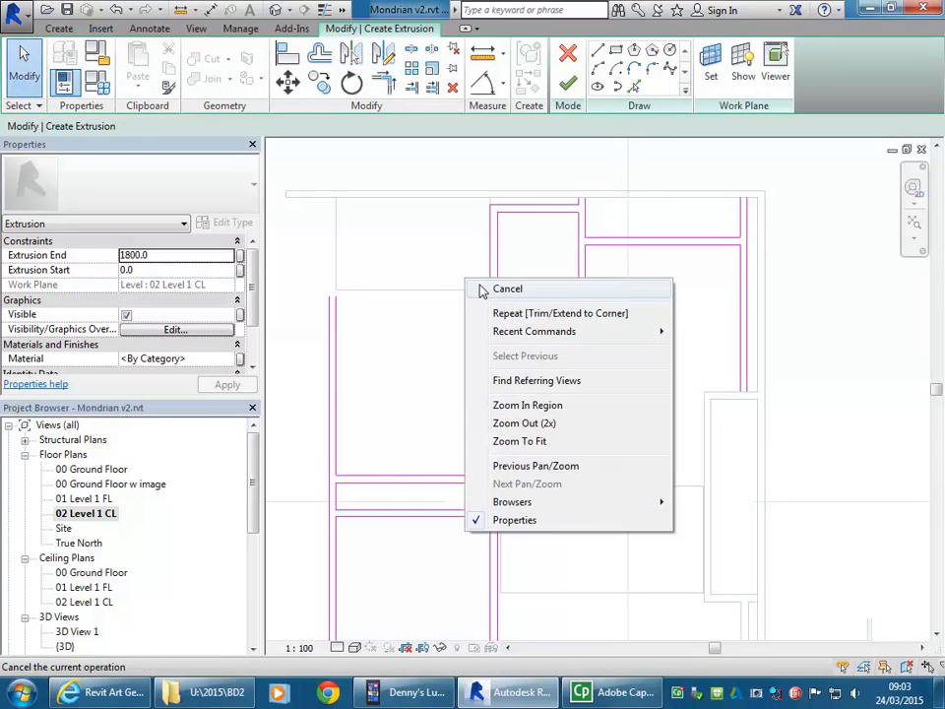
pyautogui.click(485, 288)
pyautogui.moveTo(511, 258); pyautogui.dragTo(449, 344)
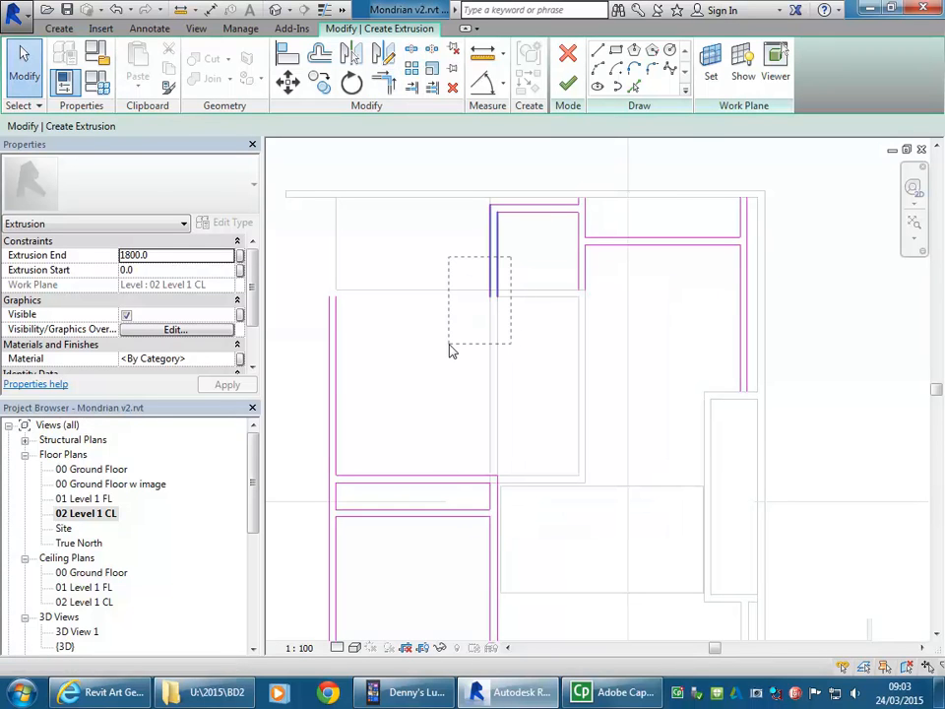
pyautogui.moveTo(532, 312); pyautogui.dragTo(504, 285)
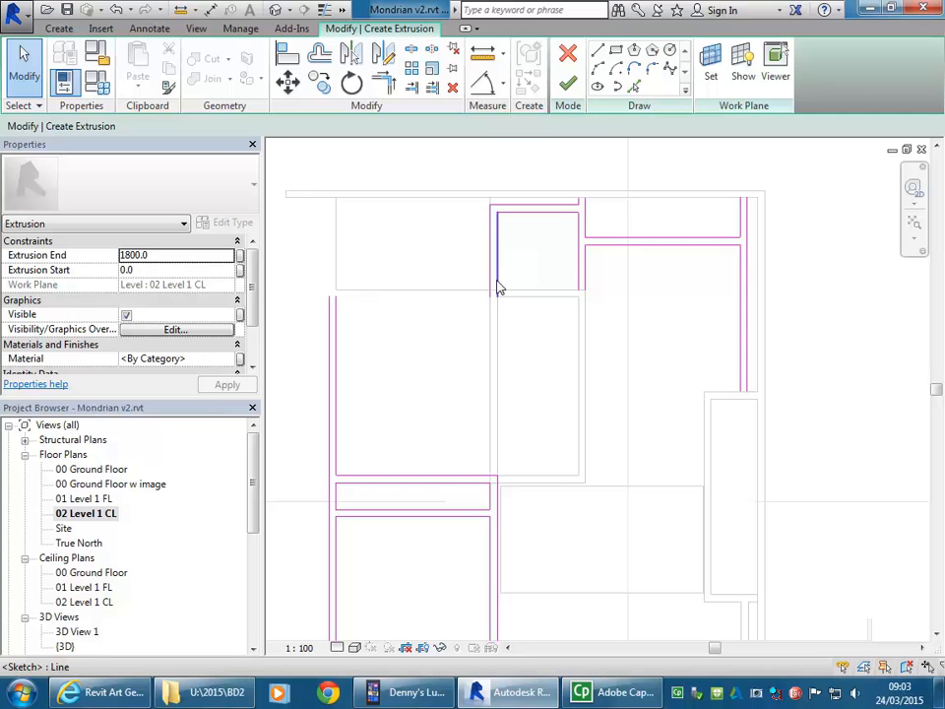
pyautogui.click(497, 286)
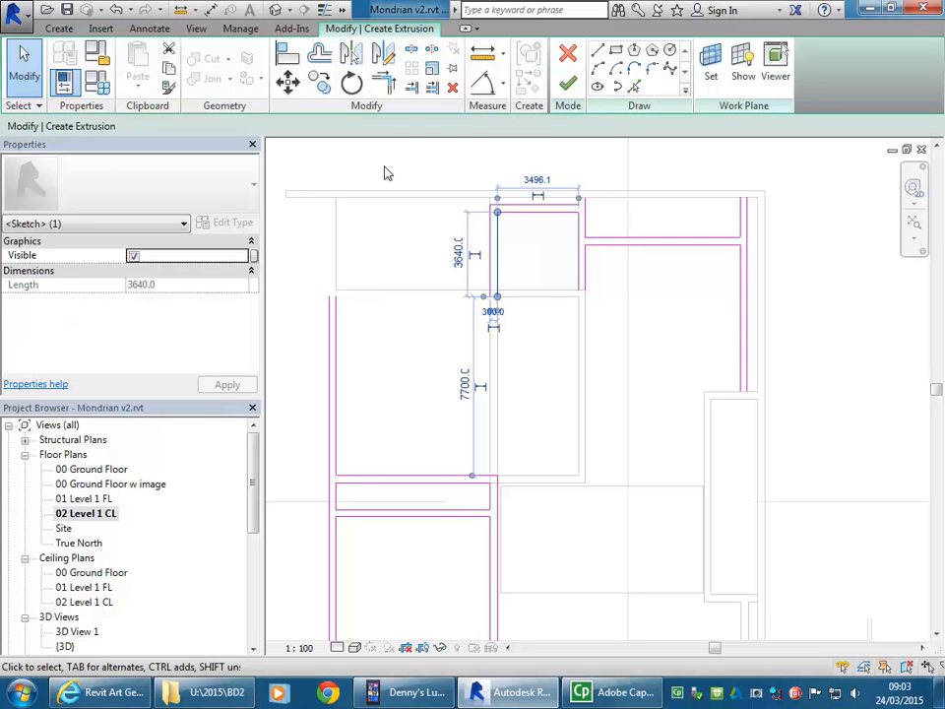
pyautogui.click(453, 90)
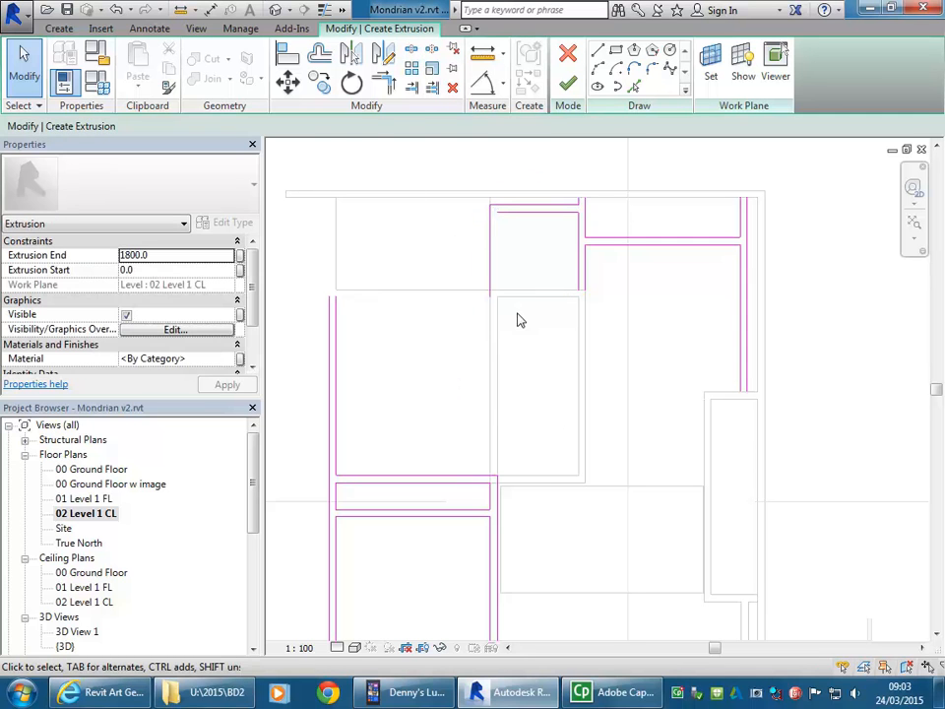
# Step: Extend the long right-hand vertical up to the small upper rectangle's top line, and trim the upper crossbar line to the outer vertical beside it
pyautogui.click(390, 86)
pyautogui.click(498, 500)
pyautogui.click(521, 214)
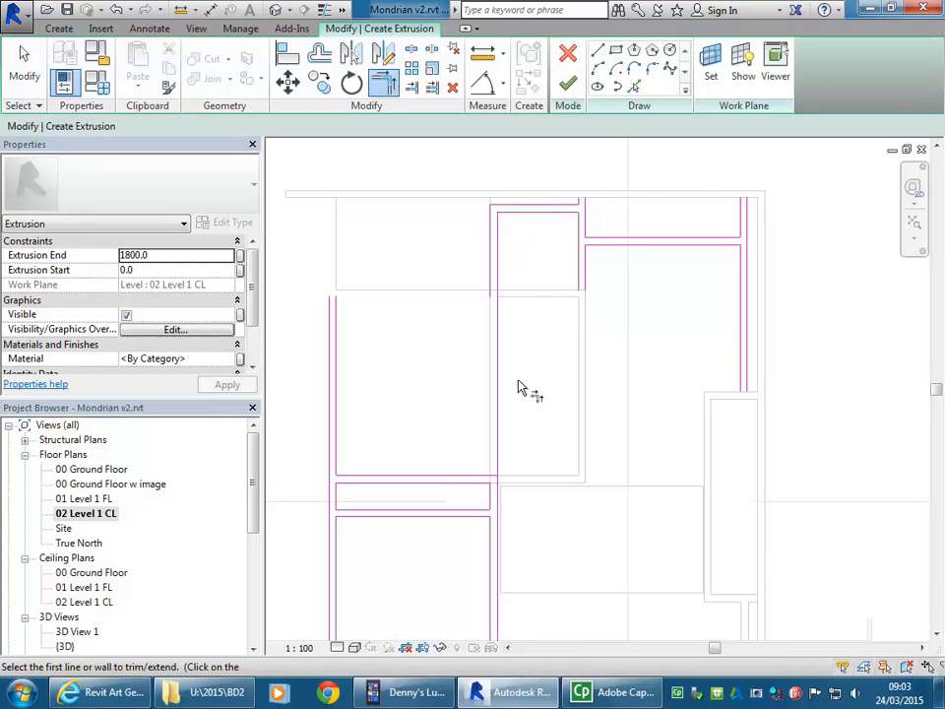
pyautogui.click(460, 477)
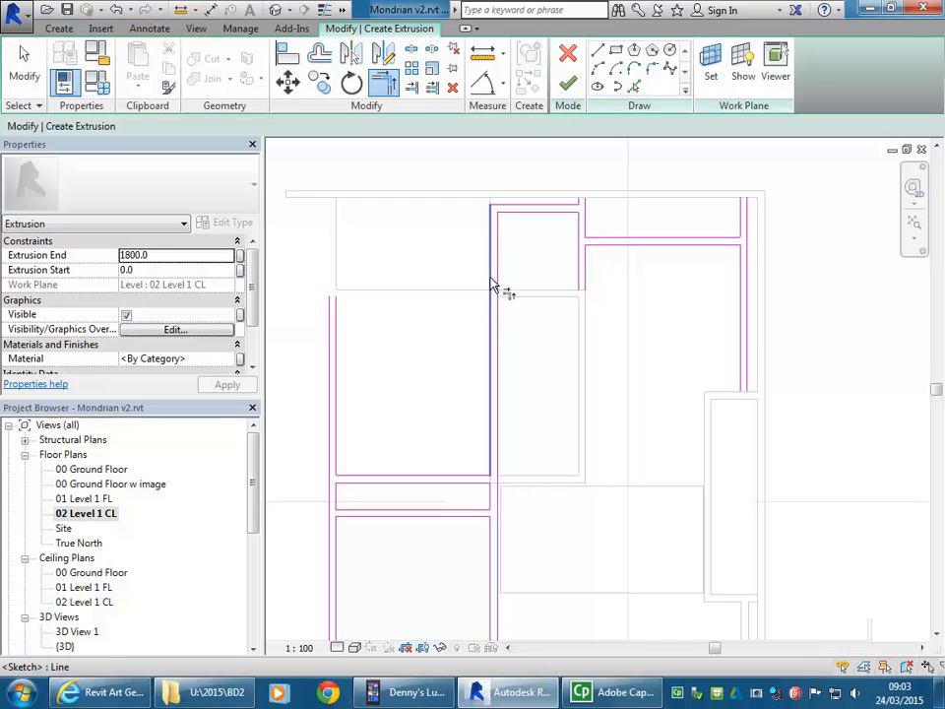
# Step: Draw short horizontal lines closing the lower ends of the two long vertical pairs
pyautogui.scroll(-1, 402, 424)
pyautogui.moveTo(411, 432)
pyautogui.mouseDown(button='middle')
pyautogui.moveTo(392, 354)
pyautogui.moveTo(401, 362)
pyautogui.mouseUp(button='middle')
pyautogui.scroll(-2, 382, 343)
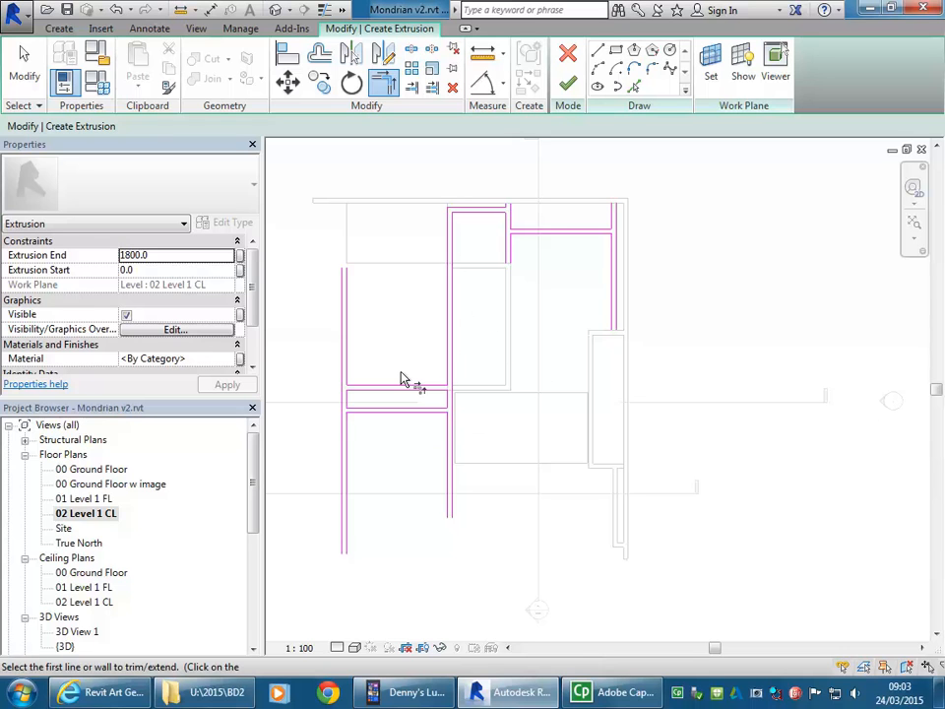
pyautogui.moveTo(390, 376)
pyautogui.mouseDown(button='middle')
pyautogui.moveTo(417, 373)
pyautogui.moveTo(399, 357)
pyautogui.mouseUp(button='middle')
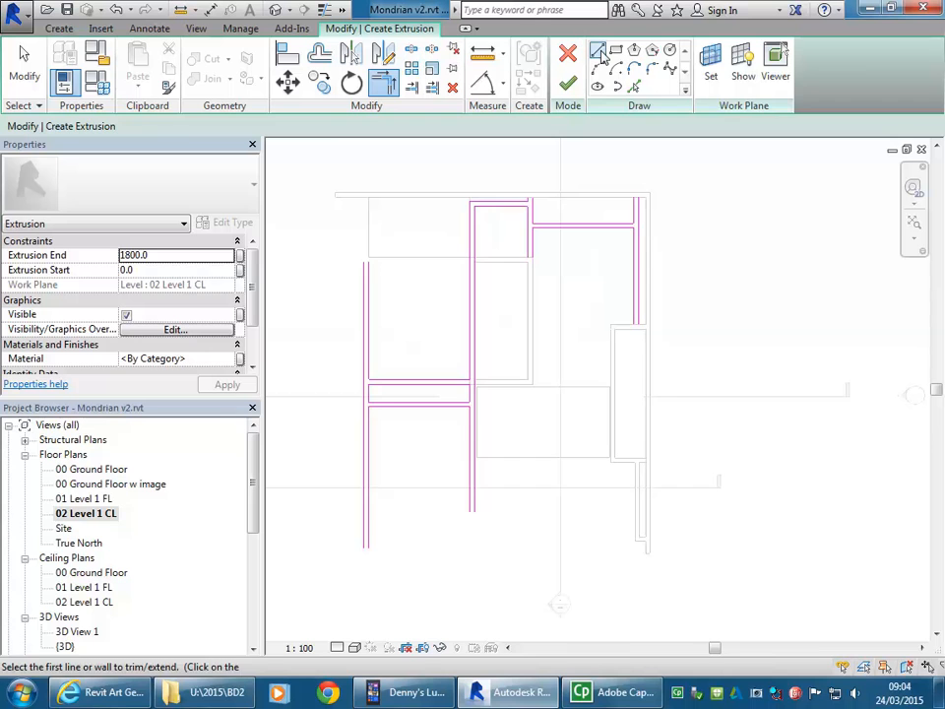
pyautogui.click(599, 52)
pyautogui.moveTo(447, 409); pyautogui.dragTo(502, 346, button='middle')
pyautogui.scroll(3, 438, 453)
pyautogui.click(597, 430)
pyautogui.scroll(5, 438, 454)
pyautogui.moveTo(421, 487); pyautogui.dragTo(514, 426, button='middle')
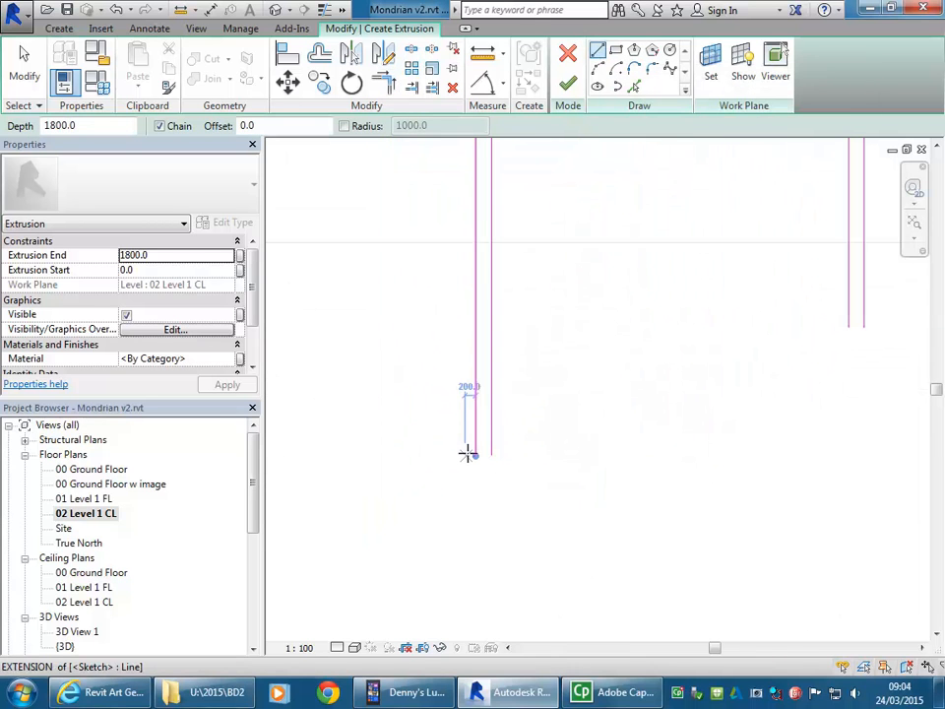
pyautogui.click(490, 456)
pyautogui.moveTo(565, 384); pyautogui.dragTo(369, 483, button='middle')
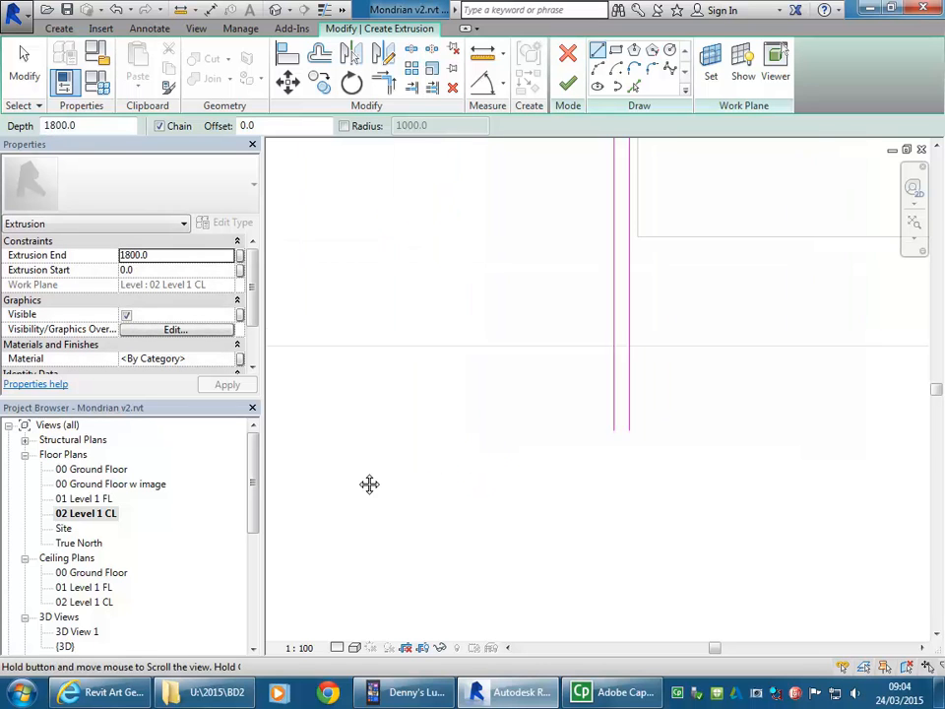
pyautogui.scroll(3, 665, 428)
pyautogui.click(550, 439)
pyautogui.click(587, 439)
# Step: Draw short horizontal lines closing the lower ends of the far-right vertical pair and the short middle pair
pyautogui.scroll(-4, 609, 321)
pyautogui.moveTo(664, 301)
pyautogui.mouseDown(button='middle')
pyautogui.moveTo(576, 439)
pyautogui.moveTo(591, 414)
pyautogui.moveTo(541, 362)
pyautogui.moveTo(622, 366)
pyautogui.mouseUp(button='middle')
pyautogui.scroll(3, 689, 374)
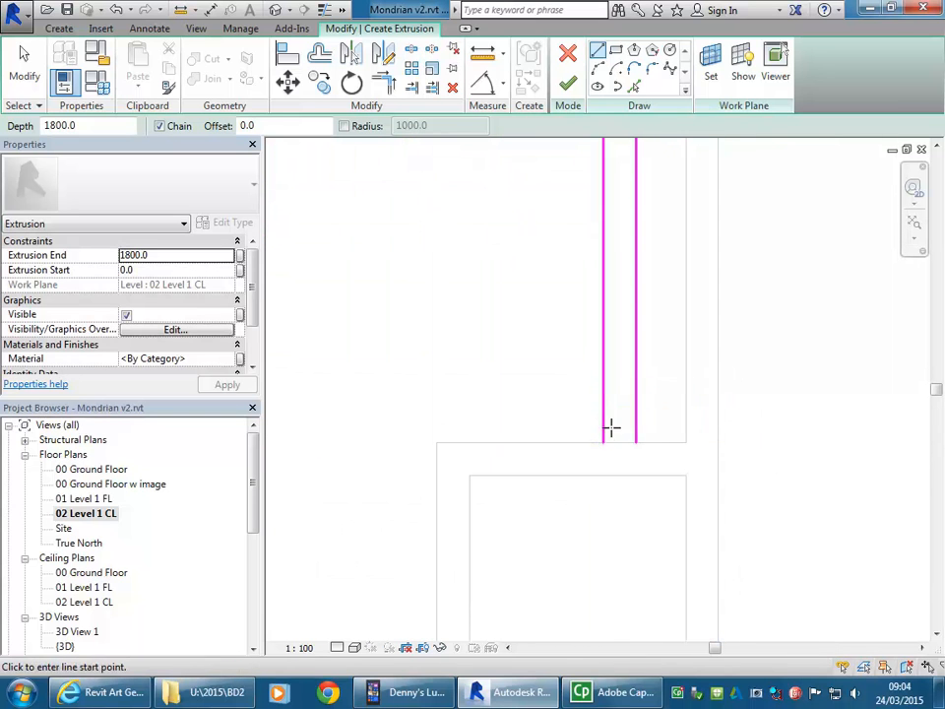
pyautogui.click(603, 442)
pyautogui.click(636, 442)
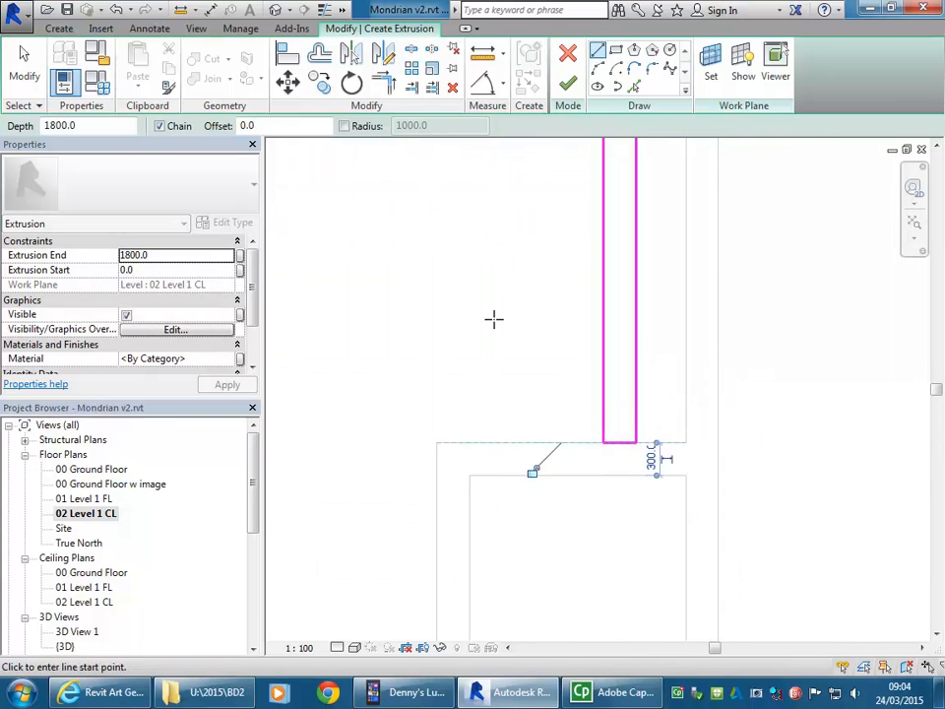
pyautogui.scroll(-4, 494, 319)
pyautogui.moveTo(496, 323); pyautogui.dragTo(703, 466, button='middle')
pyautogui.moveTo(490, 358); pyautogui.dragTo(662, 442, button='middle')
pyautogui.scroll(2, 567, 366)
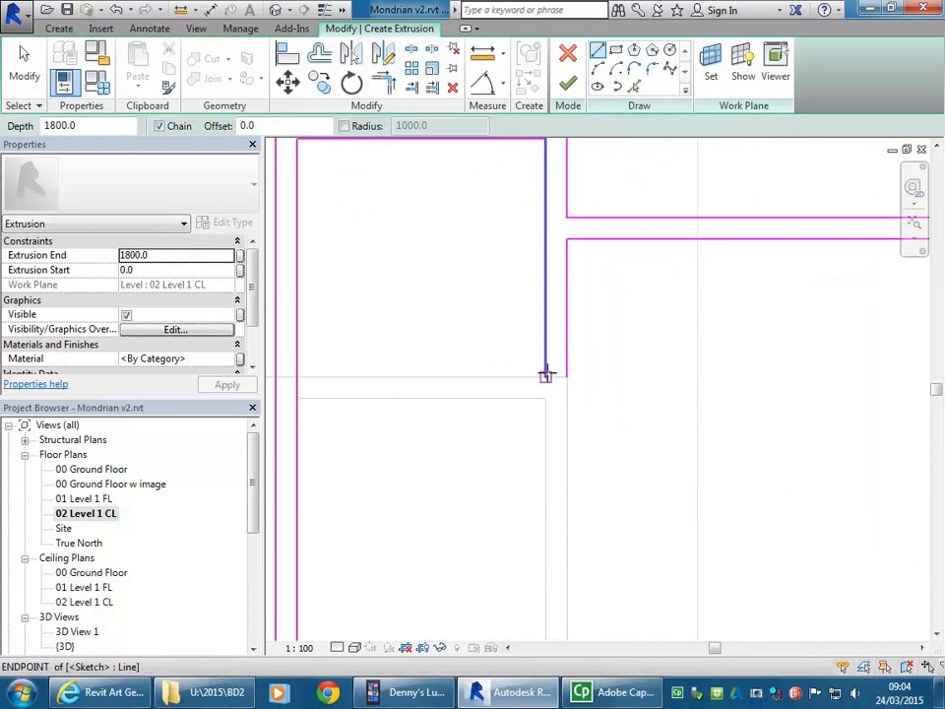
pyautogui.click(547, 375)
pyautogui.click(567, 376)
# Step: Draw short lines along the wall face closing the upper ends of the far-right vertical pair and the short middle pair
pyautogui.scroll(-2, 569, 374)
pyautogui.moveTo(604, 351); pyautogui.dragTo(422, 439, button='middle')
pyautogui.scroll(4, 733, 285)
pyautogui.click(635, 278)
pyautogui.click(679, 281)
pyautogui.scroll(-2, 482, 322)
pyautogui.moveTo(482, 323); pyautogui.dragTo(707, 328, button='middle')
pyautogui.moveTo(396, 331); pyautogui.dragTo(655, 335, button='middle')
pyautogui.scroll(2, 574, 313)
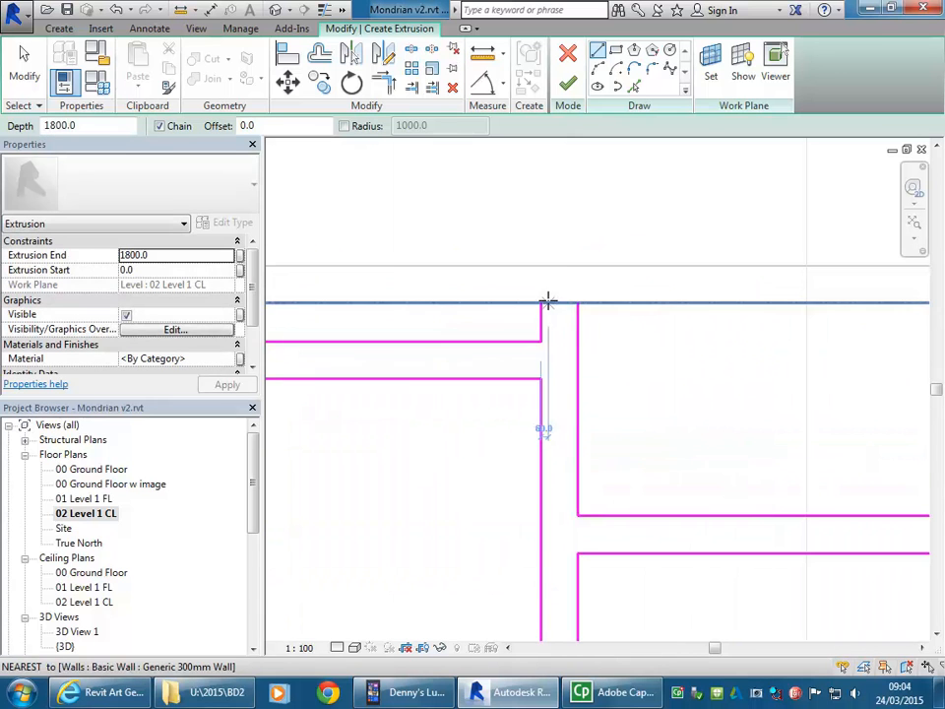
pyautogui.click(542, 302)
pyautogui.click(577, 303)
# Step: Draw a 300 mm horizontal line closing the upper end of the far-left vertical pair
pyautogui.scroll(-2, 441, 335)
pyautogui.moveTo(405, 343); pyautogui.dragTo(691, 342, button='middle')
pyautogui.moveTo(568, 413); pyautogui.dragTo(569, 221, button='middle')
pyautogui.scroll(1, 561, 410)
pyautogui.moveTo(561, 409); pyautogui.dragTo(555, 226, button='middle')
pyautogui.scroll(-5, 536, 295)
pyautogui.moveTo(545, 449); pyautogui.dragTo(572, 280, button='middle')
pyautogui.scroll(-2, 529, 311)
pyautogui.moveTo(452, 290); pyautogui.dragTo(507, 389, button='middle')
pyautogui.scroll(4, 431, 268)
pyautogui.scroll(1, 413, 292)
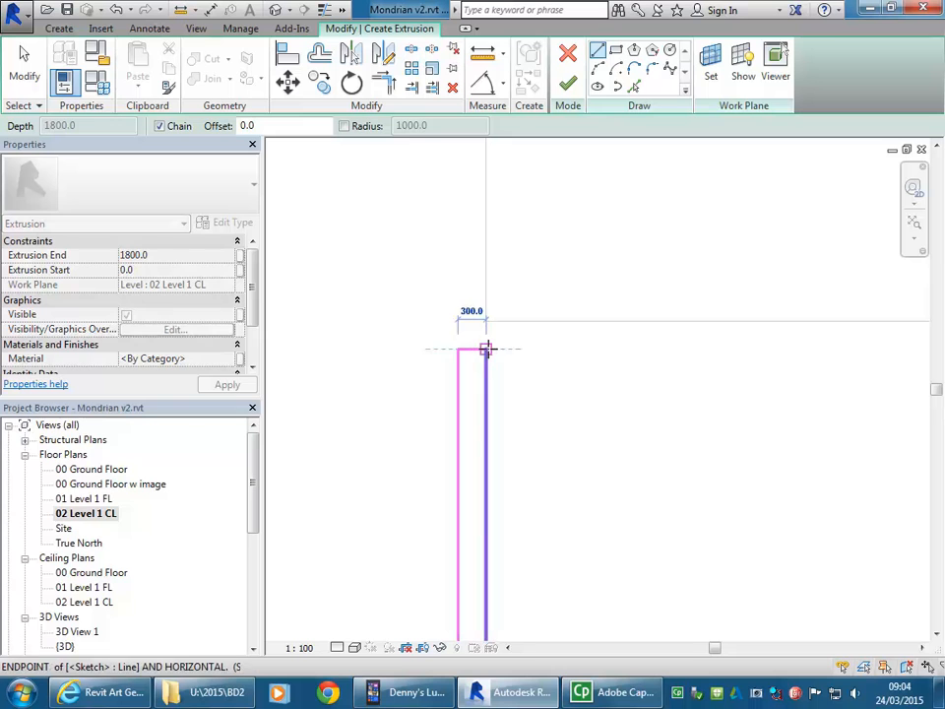
pyautogui.click(483, 348)
pyautogui.scroll(-5, 508, 276)
pyautogui.moveTo(535, 335)
pyautogui.mouseDown(button='middle')
pyautogui.moveTo(497, 278)
pyautogui.moveTo(428, 390)
pyautogui.mouseUp(button='middle')
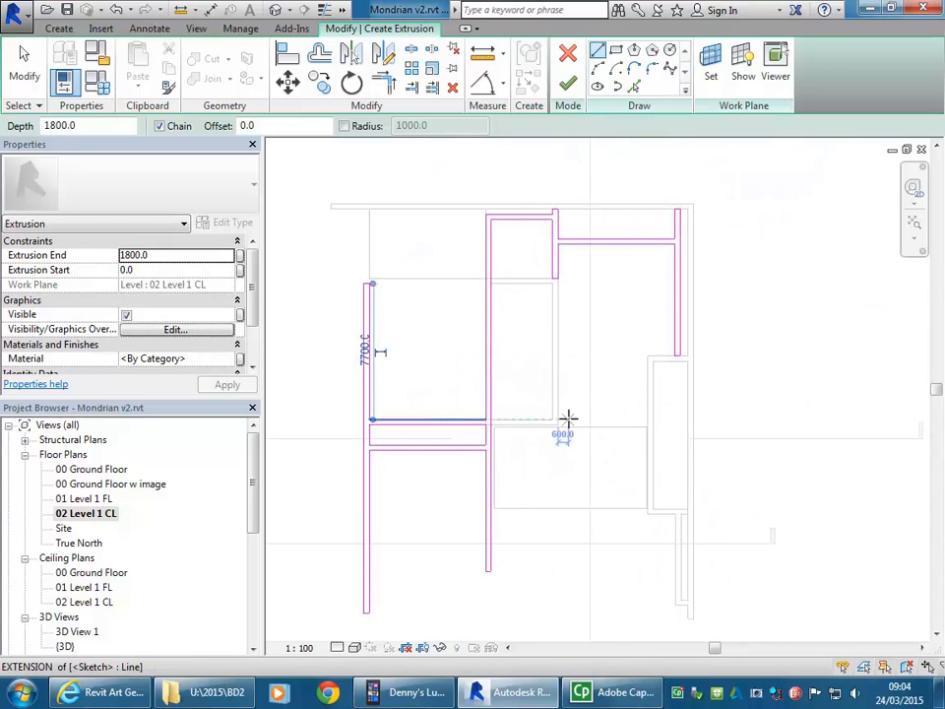
# Step: Finish the extrusion sketch and set its Extrusion End to 300
pyautogui.click(569, 89)
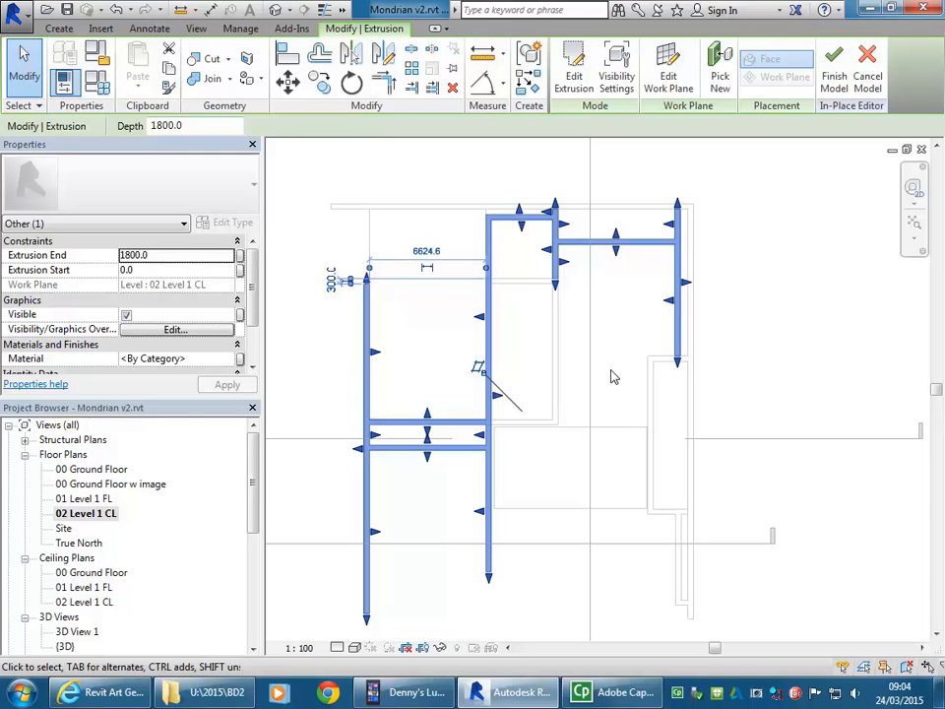
pyautogui.click(180, 256)
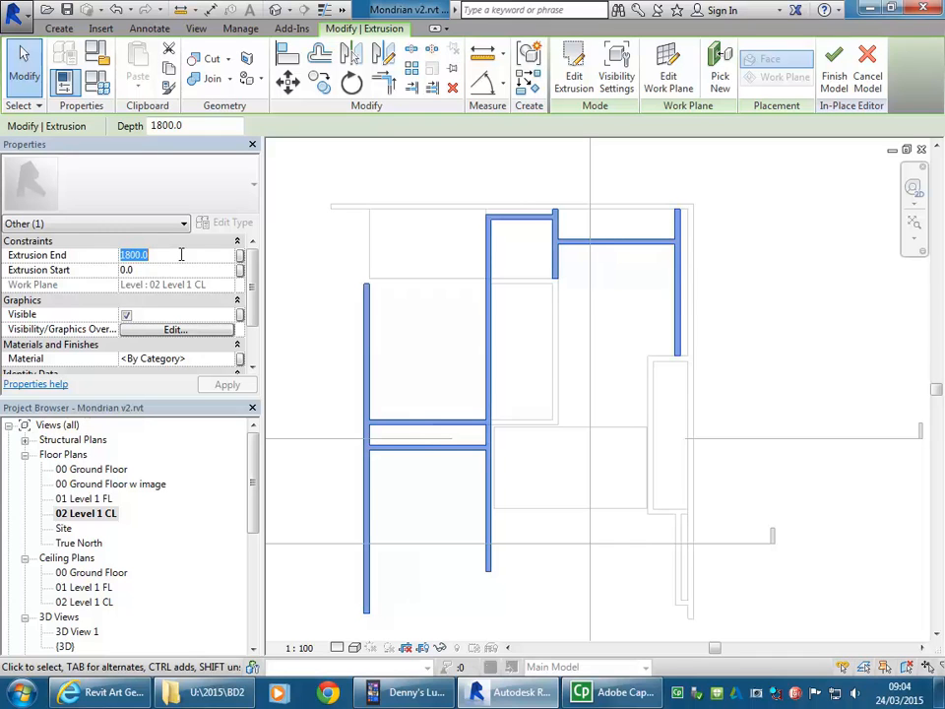
pyautogui.write('30')
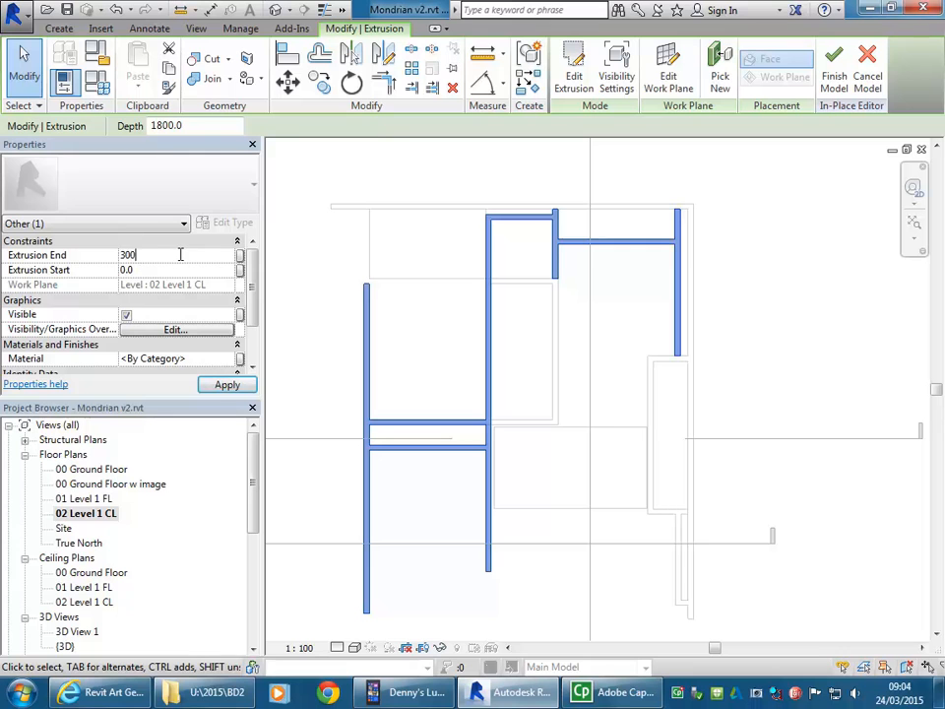
pyautogui.write('0')
pyautogui.press('Return')
pyautogui.click(154, 256)
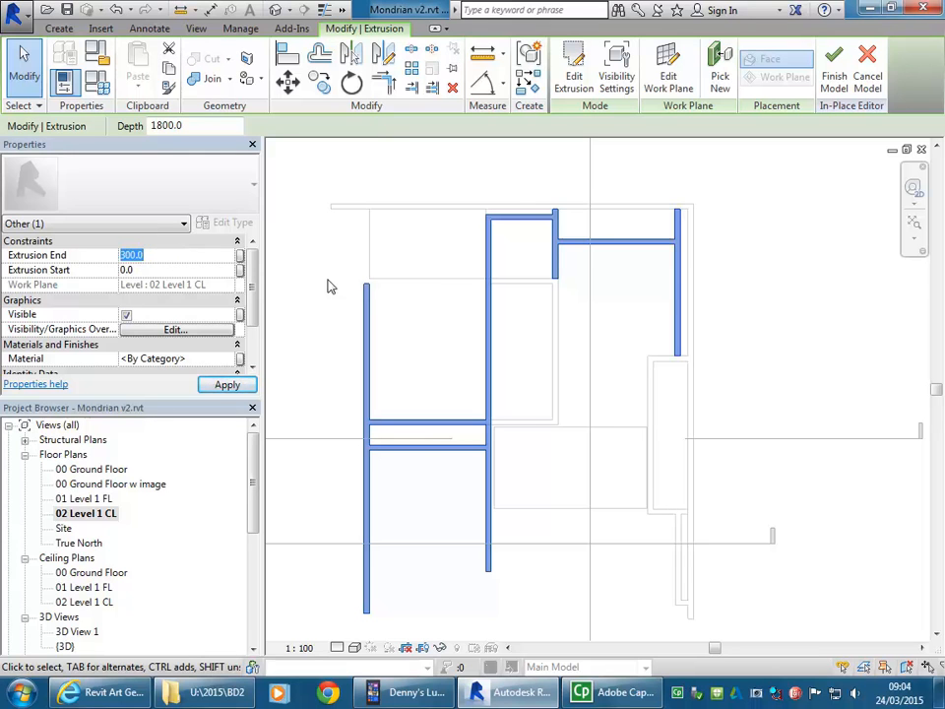
# Step: Examine the extruded ceiling bands above the walls in the default 3D view
pyautogui.click(274, 12)
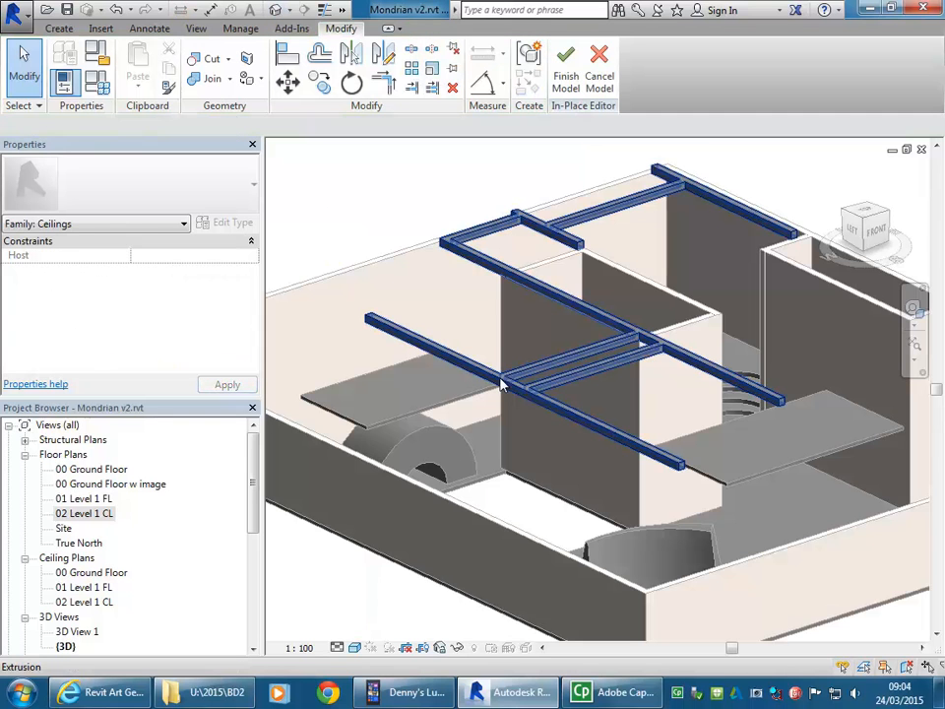
pyautogui.keyDown('shift'); pyautogui.moveTo(619, 440); pyautogui.dragTo(583, 467, button='middle'); pyautogui.keyUp('shift')
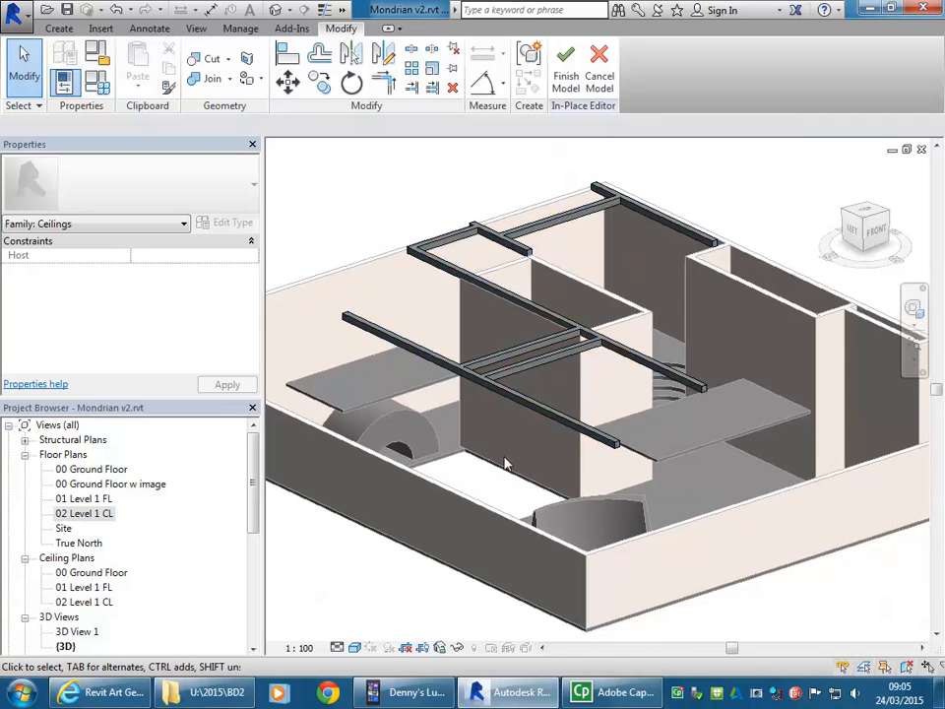
pyautogui.scroll(2, 504, 483)
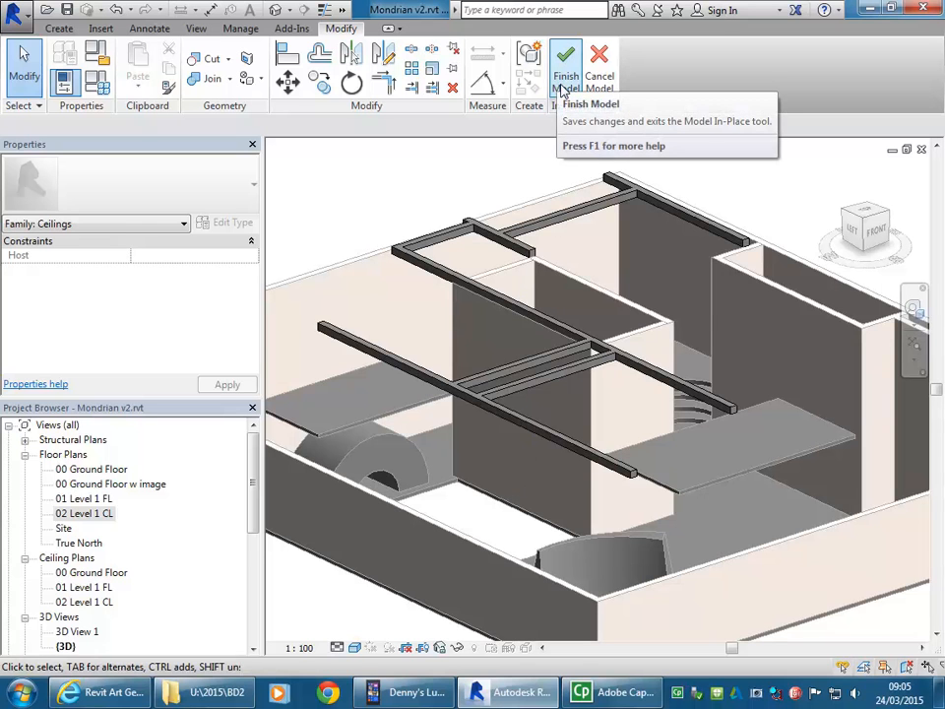
pyautogui.click(58, 27)
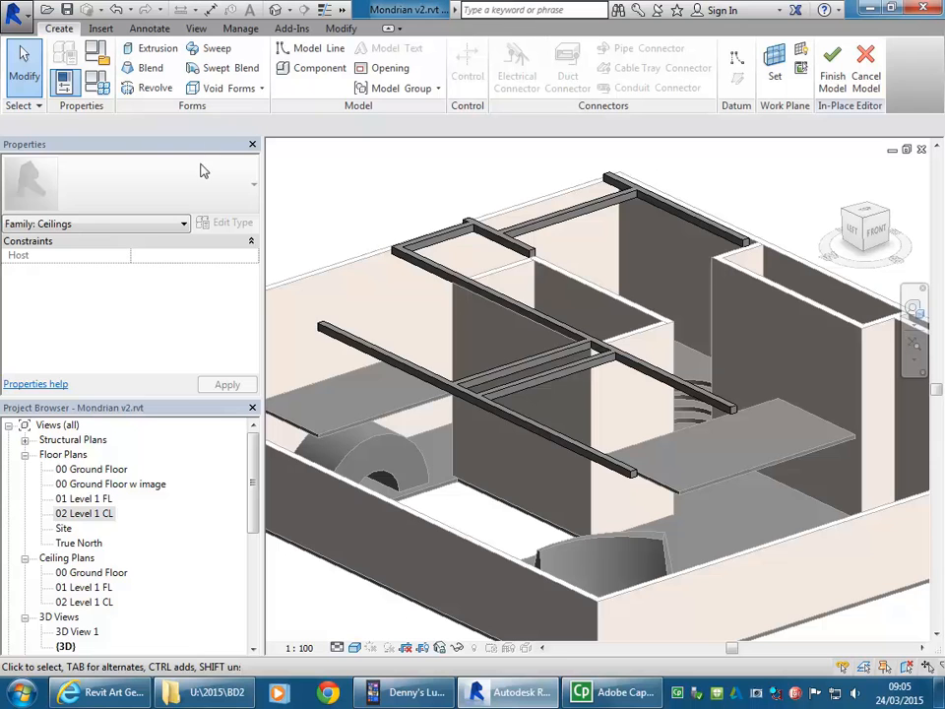
pyautogui.scroll(-1, 513, 452)
pyautogui.moveTo(533, 460)
pyautogui.mouseDown(button='middle')
pyautogui.moveTo(522, 452)
pyautogui.moveTo(516, 469)
pyautogui.mouseUp(button='middle')
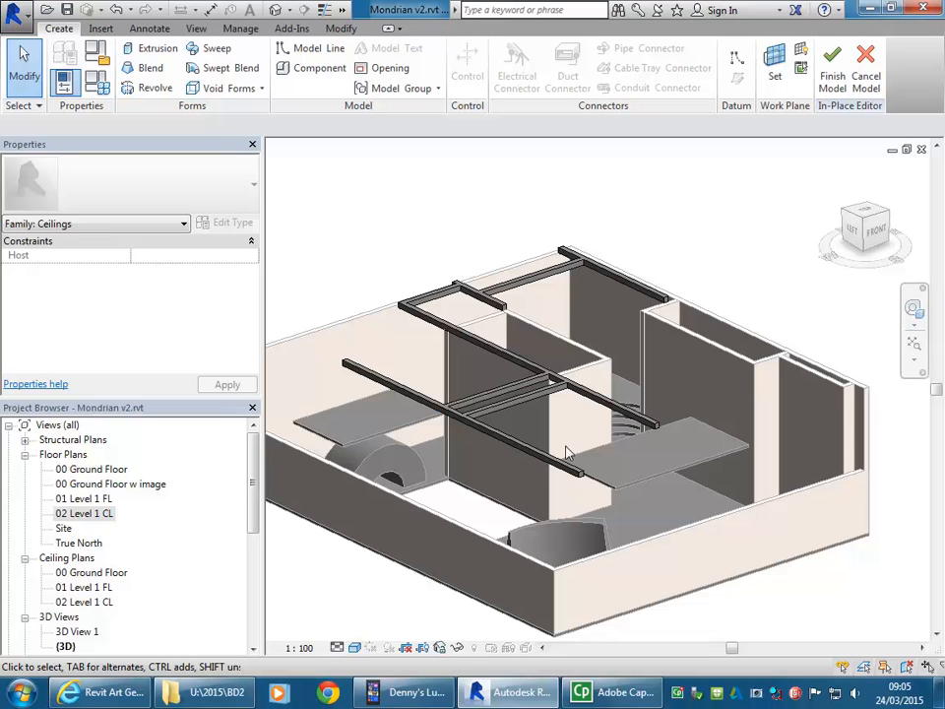
pyautogui.scroll(-1, 506, 494)
pyautogui.moveTo(506, 494); pyautogui.dragTo(532, 519, button='middle')
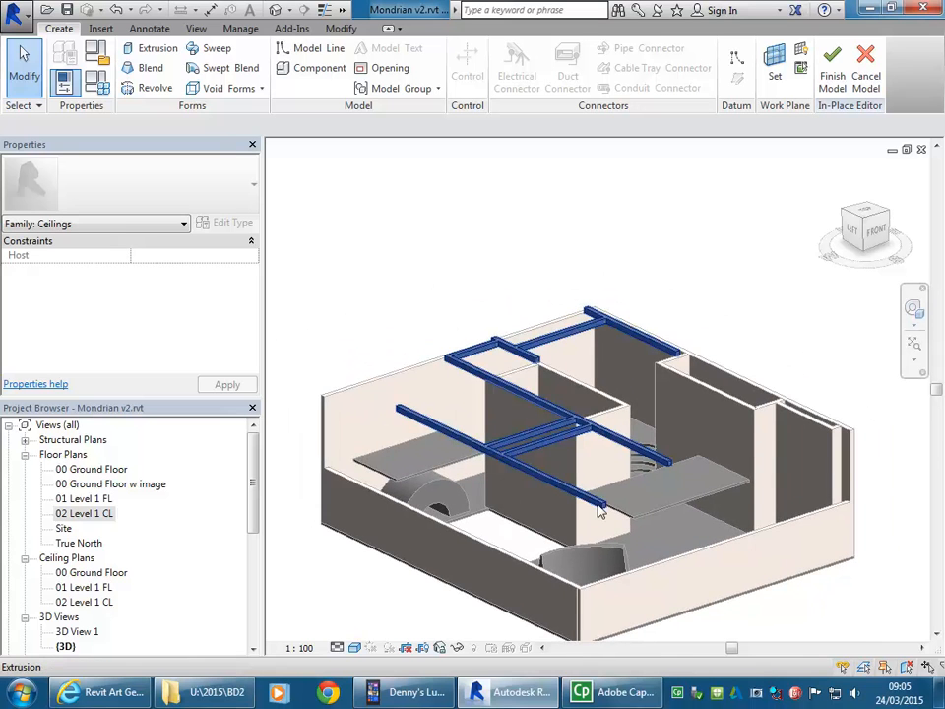
# Step: Compare the extruded bands in the 02 Level 1 CL floor plan with the painting in the 00 Ground Floor w image plan
pyautogui.click(97, 514)
pyautogui.doubleClick(97, 515)
pyautogui.scroll(-1, 505, 460)
pyautogui.moveTo(511, 473); pyautogui.dragTo(529, 390, button='middle')
pyautogui.doubleClick(103, 483)
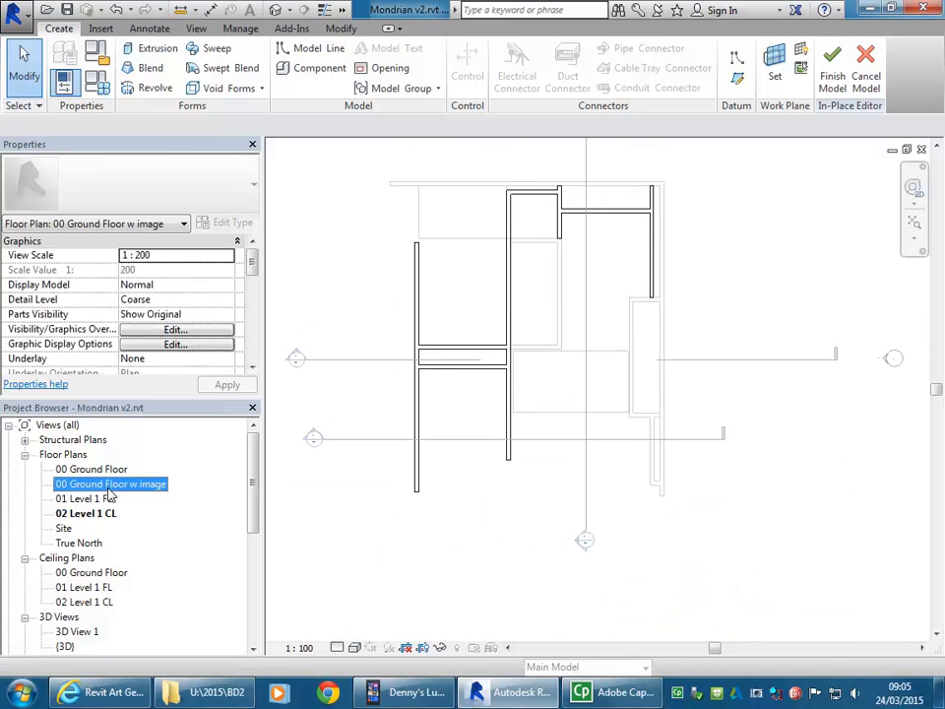
pyautogui.moveTo(501, 483); pyautogui.dragTo(517, 291, button='middle')
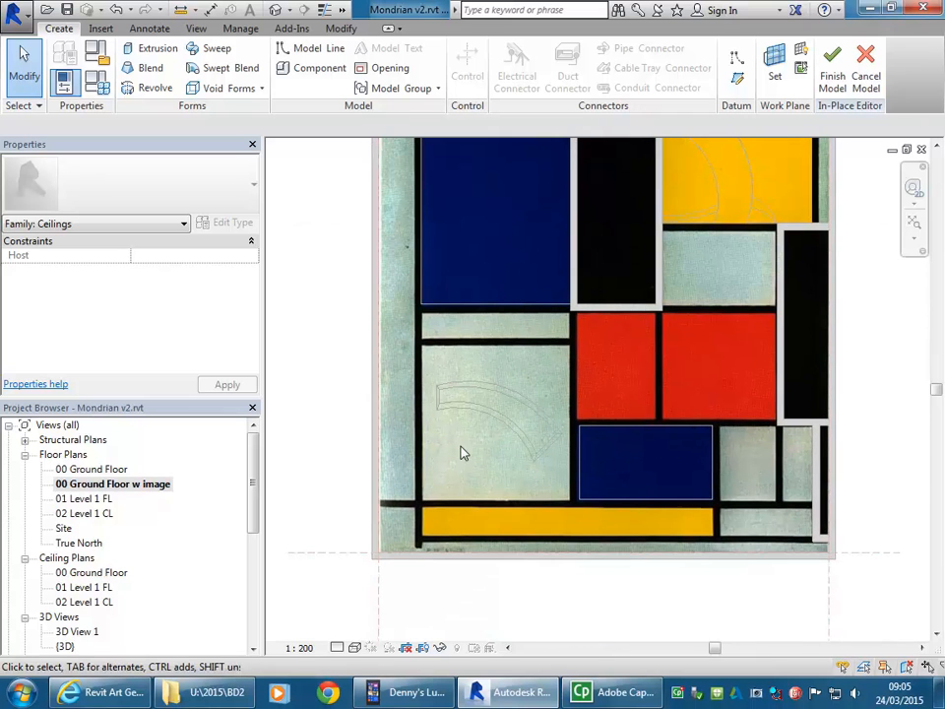
pyautogui.scroll(-1, 464, 487)
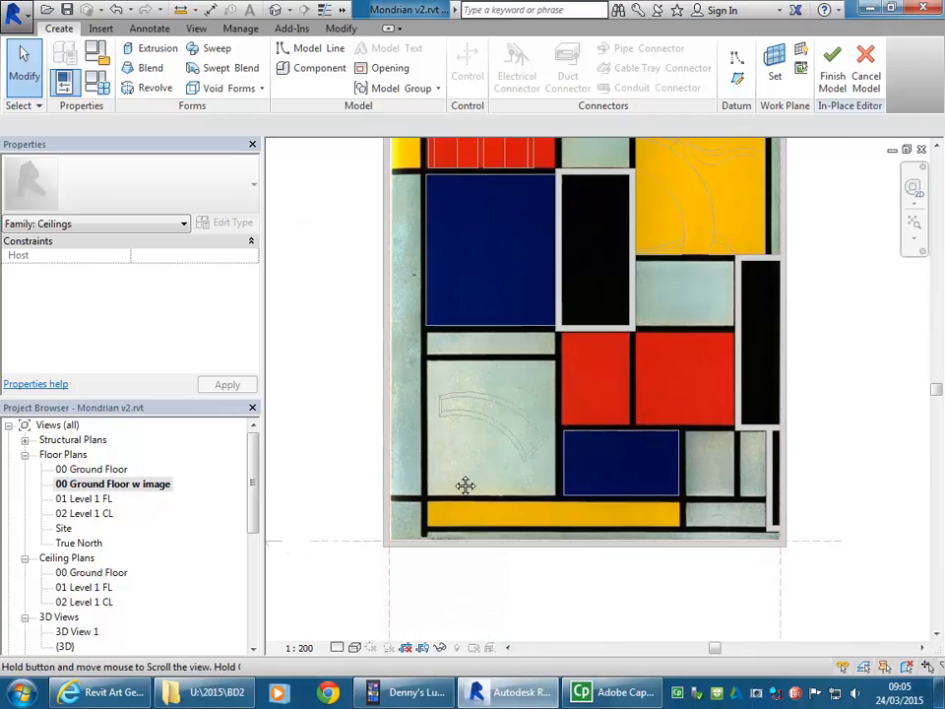
pyautogui.moveTo(464, 487); pyautogui.dragTo(449, 532, button='middle')
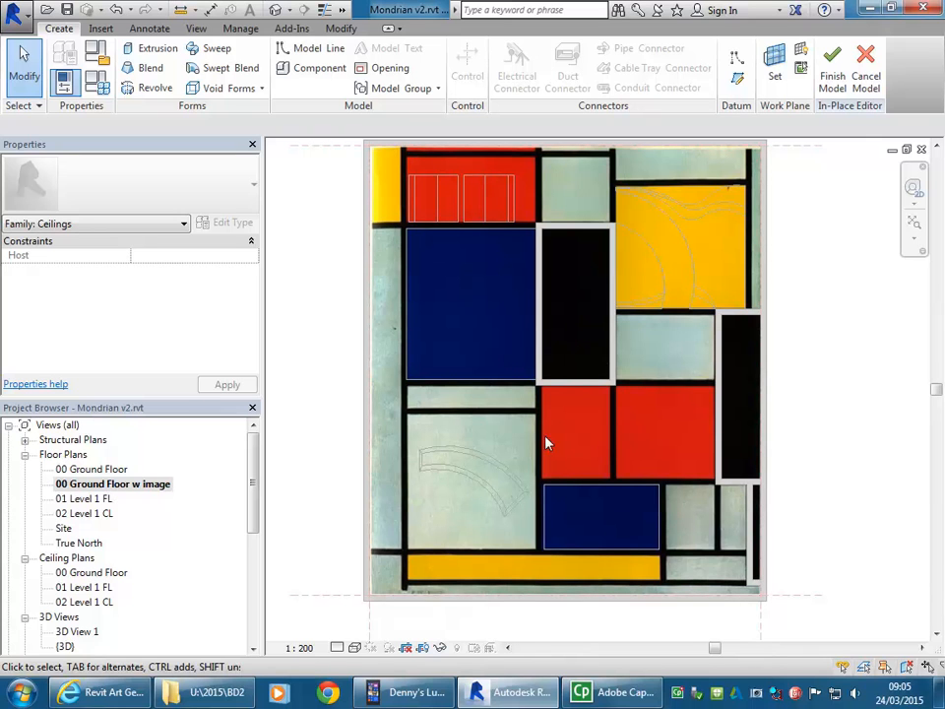
# Step: Reopen the ceiling extrusion's sketch for editing from the 02 Level 1 CL floor plan
pyautogui.doubleClick(82, 514)
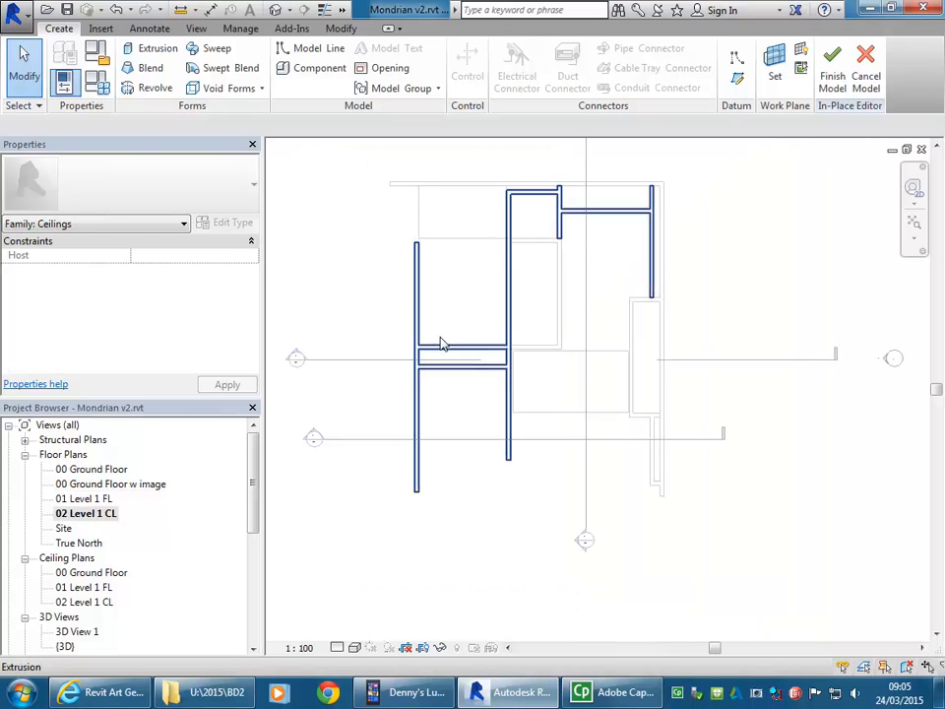
pyautogui.scroll(1, 469, 305)
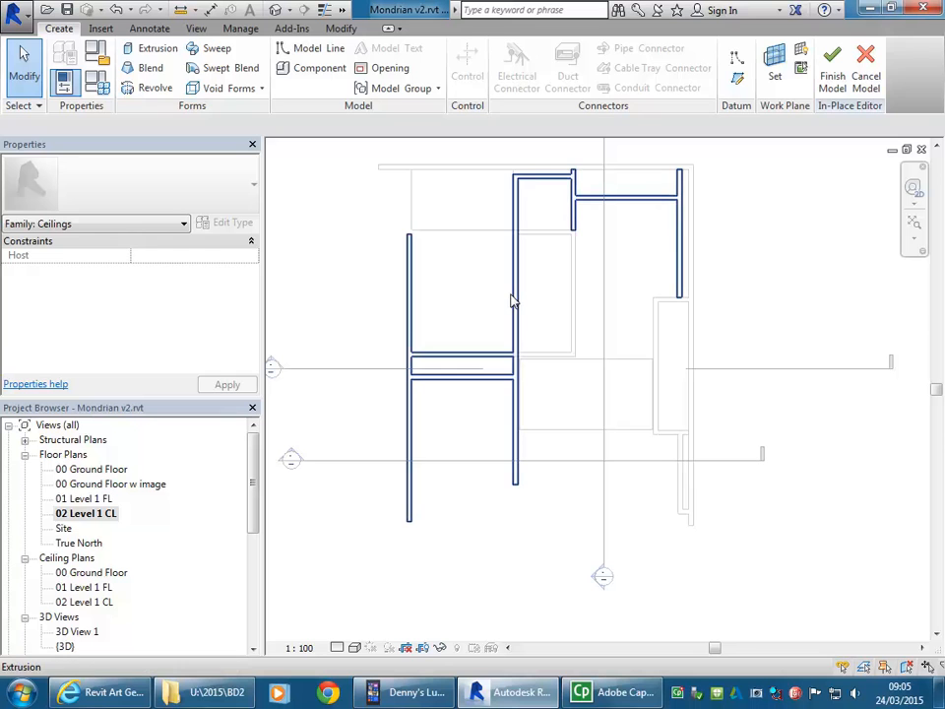
pyautogui.click(509, 301)
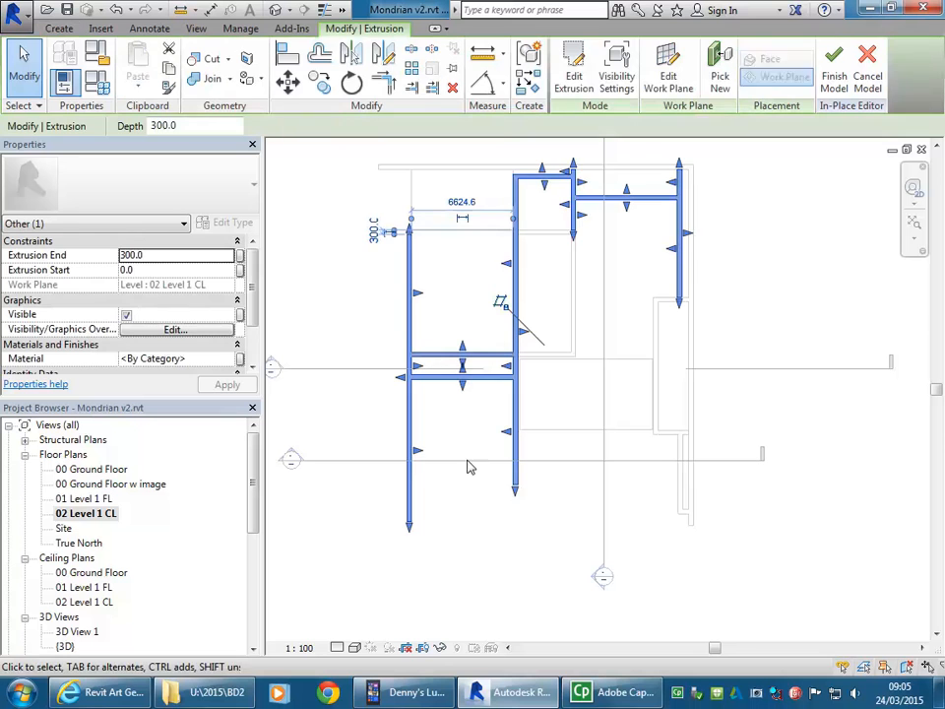
pyautogui.click(573, 69)
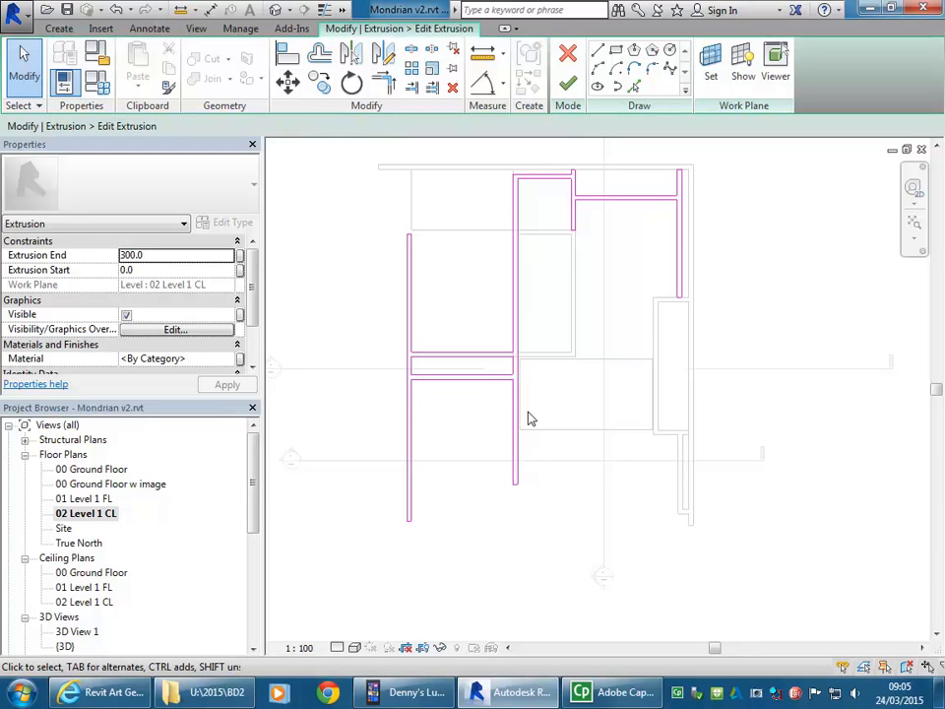
# Step: Examine the sketch loops over the painting in the 00 Ground Floor w image plan, especially the lower end of the far-left band
pyautogui.doubleClick(114, 483)
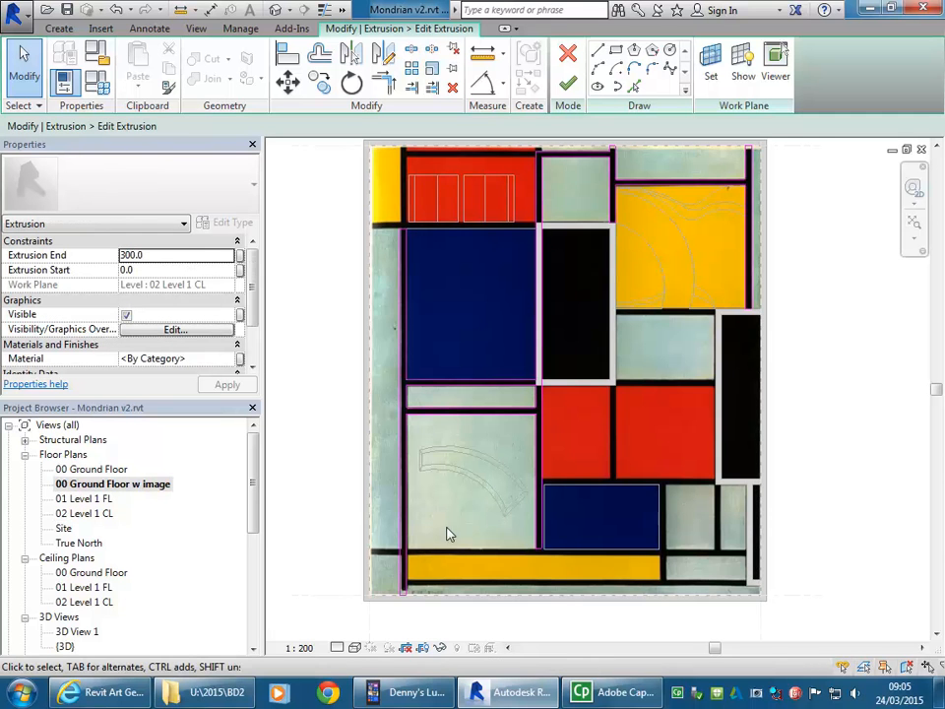
pyautogui.scroll(5, 477, 511)
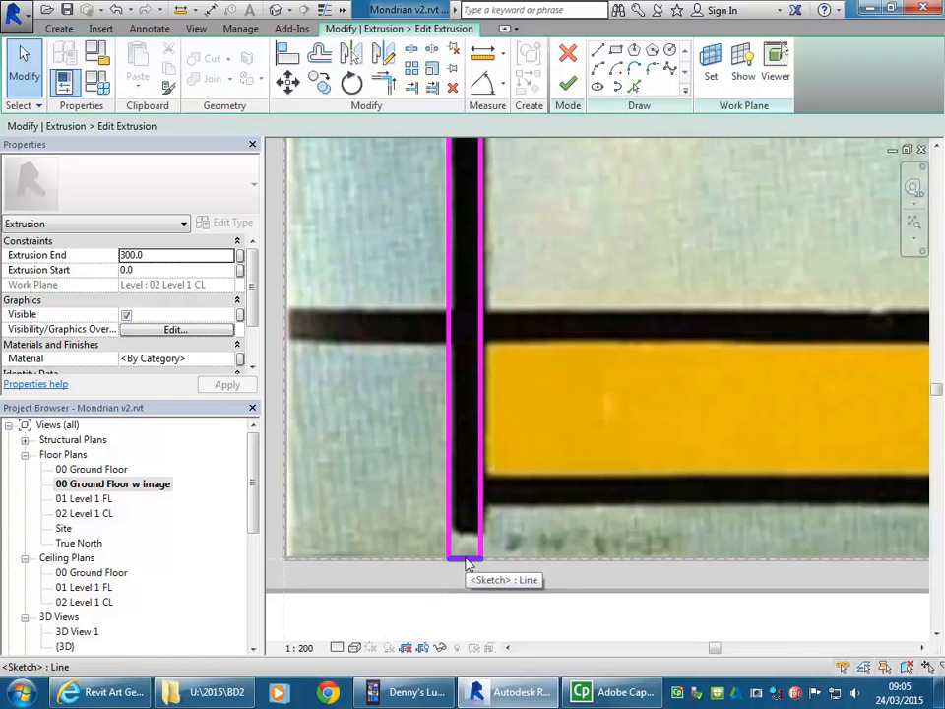
pyautogui.scroll(2, 439, 561)
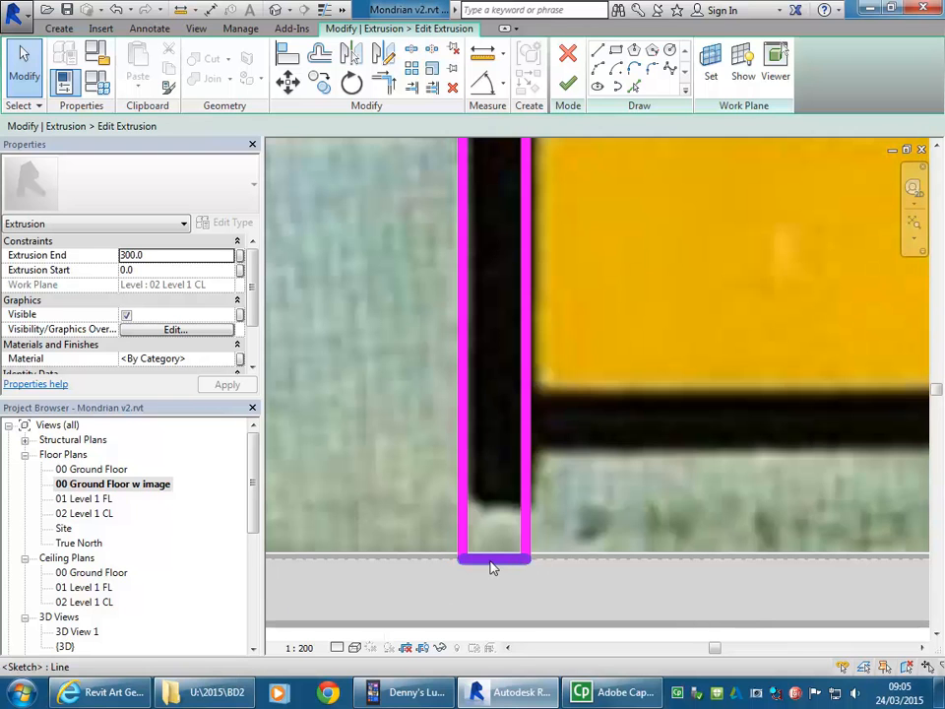
pyautogui.scroll(-3, 492, 566)
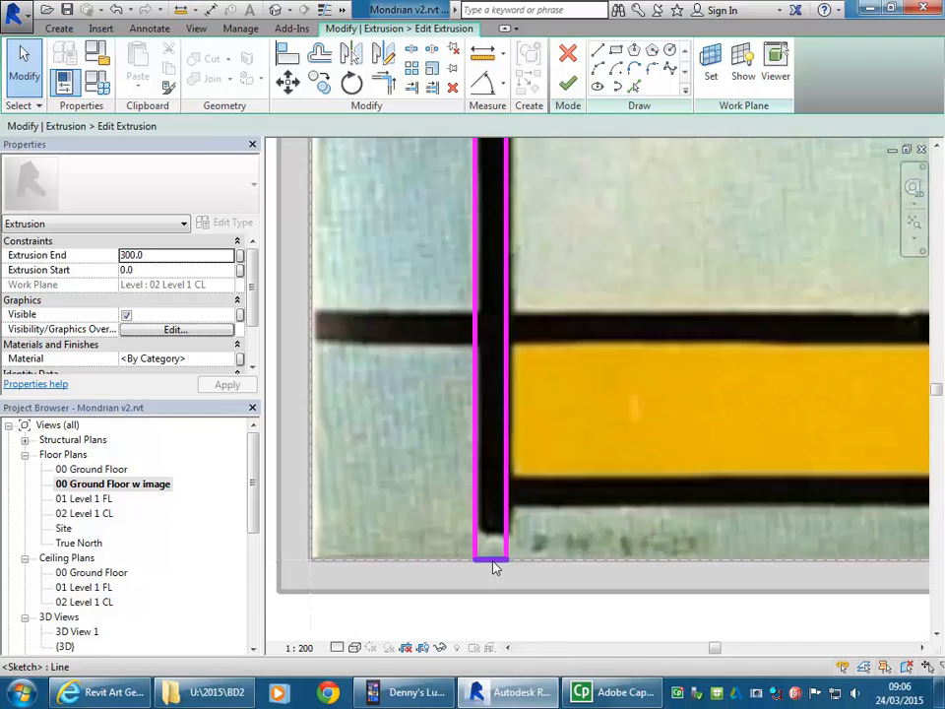
pyautogui.scroll(3, 522, 566)
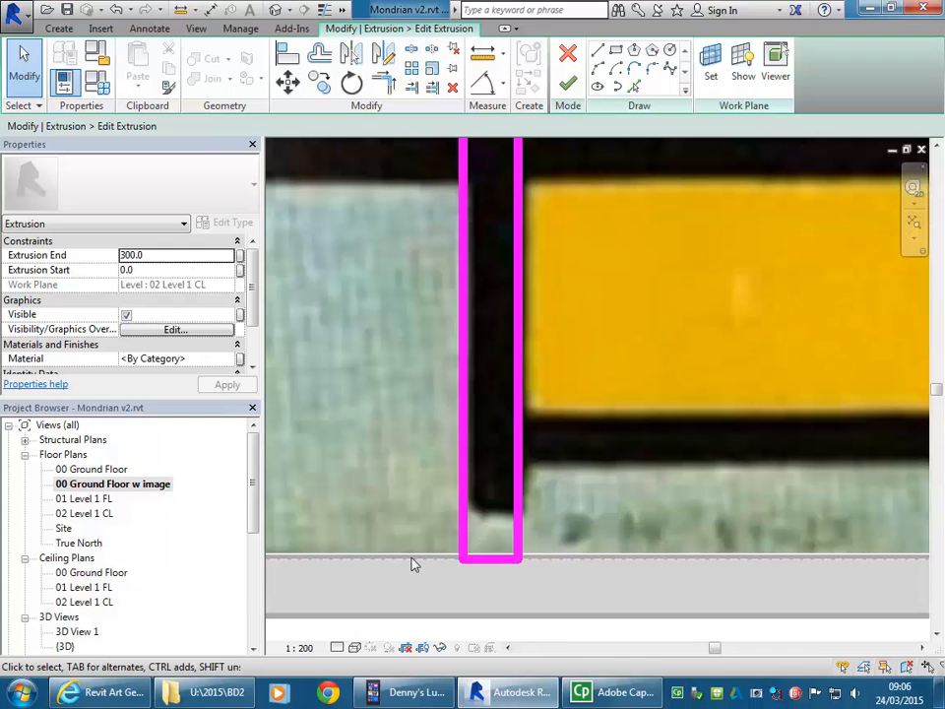
pyautogui.scroll(-4, 413, 564)
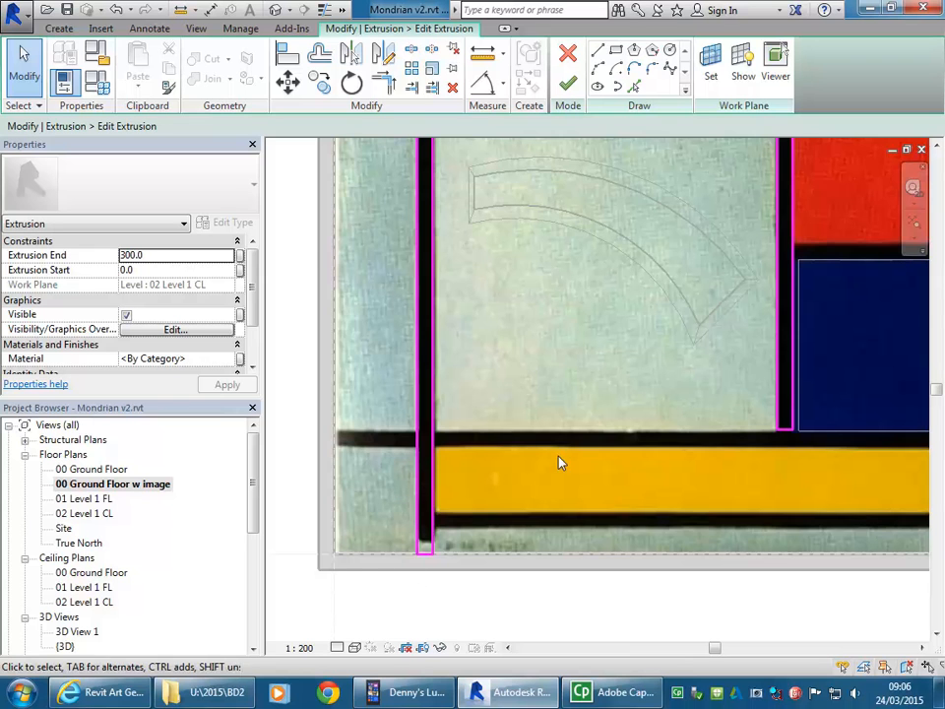
pyautogui.scroll(-2, 532, 472)
pyautogui.scroll(-1, 721, 448)
pyautogui.moveTo(720, 449); pyautogui.dragTo(563, 446, button='middle')
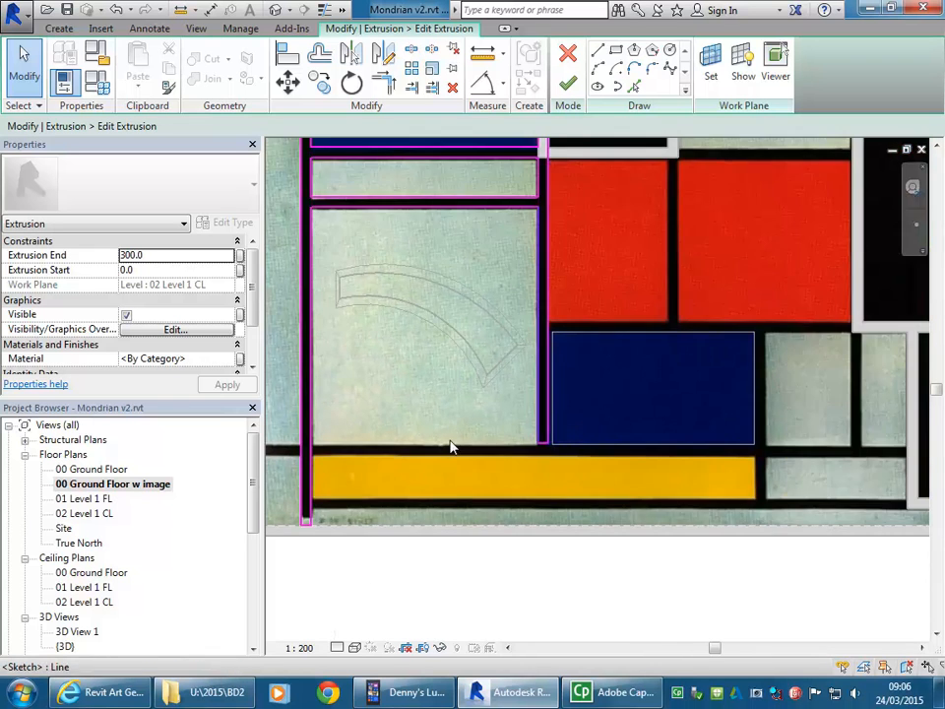
pyautogui.scroll(-2, 419, 454)
pyautogui.moveTo(419, 454); pyautogui.dragTo(489, 544, button='middle')
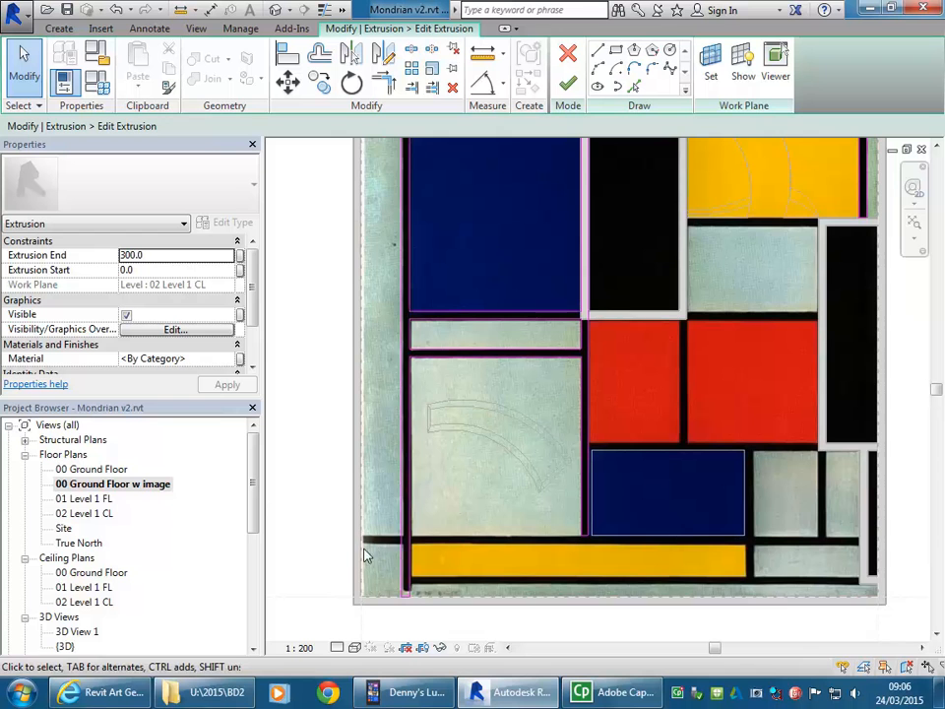
pyautogui.scroll(3, 407, 545)
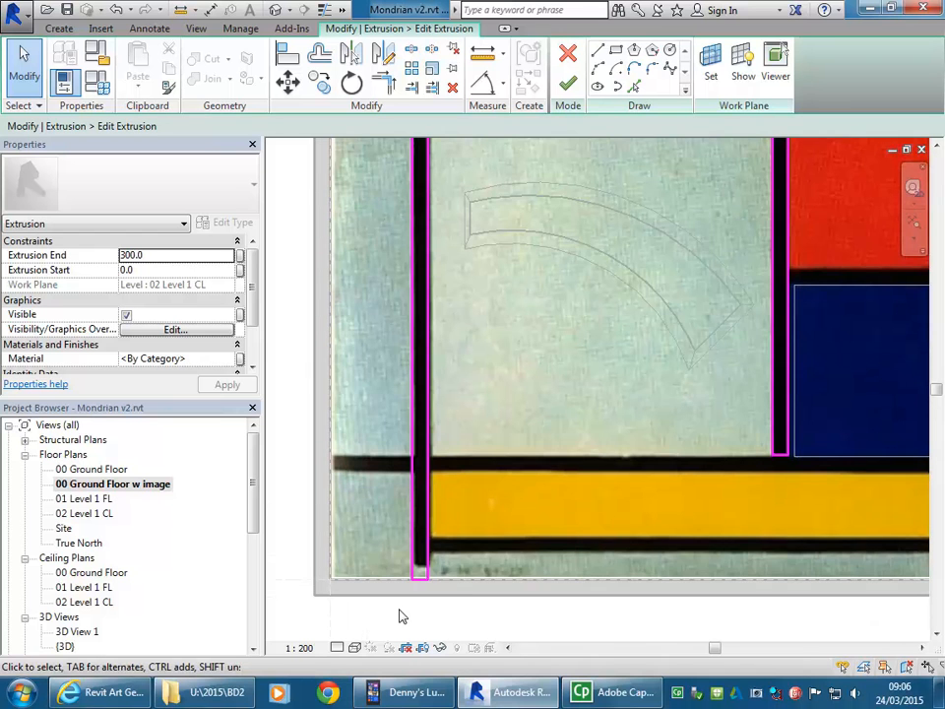
pyautogui.scroll(-3, 506, 498)
# Step: Check the sketch loops along the painting's upper edge and finish editing the extrusion sketch
pyautogui.moveTo(505, 536); pyautogui.dragTo(461, 609, button='middle')
pyautogui.scroll(-2, 512, 464)
pyautogui.moveTo(514, 464)
pyautogui.mouseDown(button='middle')
pyautogui.moveTo(458, 456)
pyautogui.moveTo(463, 505)
pyautogui.mouseUp(button='middle')
pyautogui.scroll(5, 557, 225)
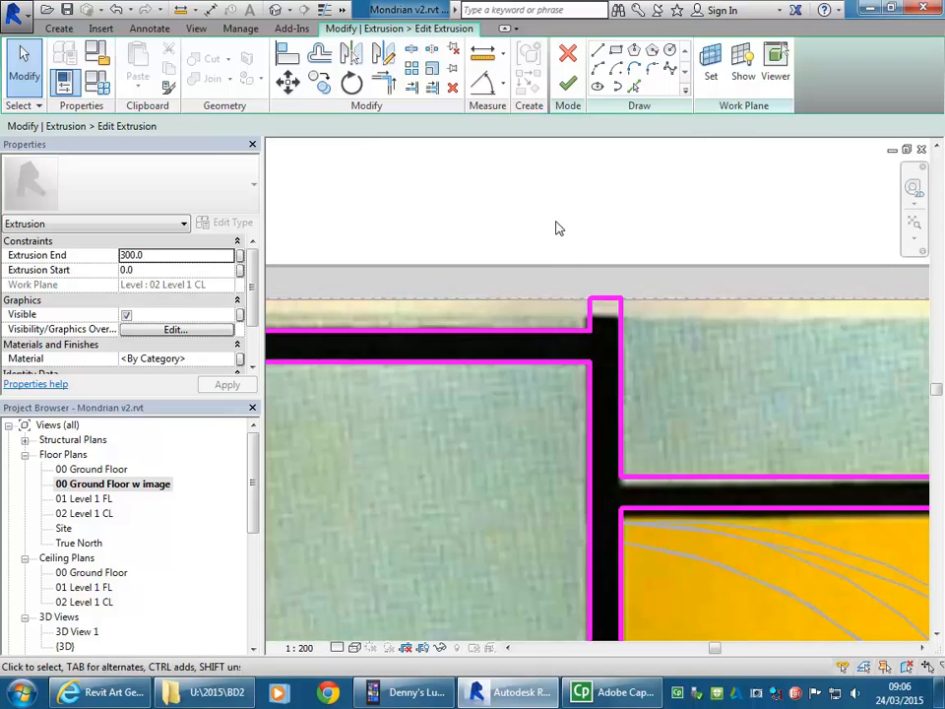
pyautogui.scroll(-5, 604, 307)
pyautogui.moveTo(549, 439)
pyautogui.mouseDown(button='middle')
pyautogui.moveTo(570, 327)
pyautogui.moveTo(591, 340)
pyautogui.mouseUp(button='middle')
pyautogui.click(567, 84)
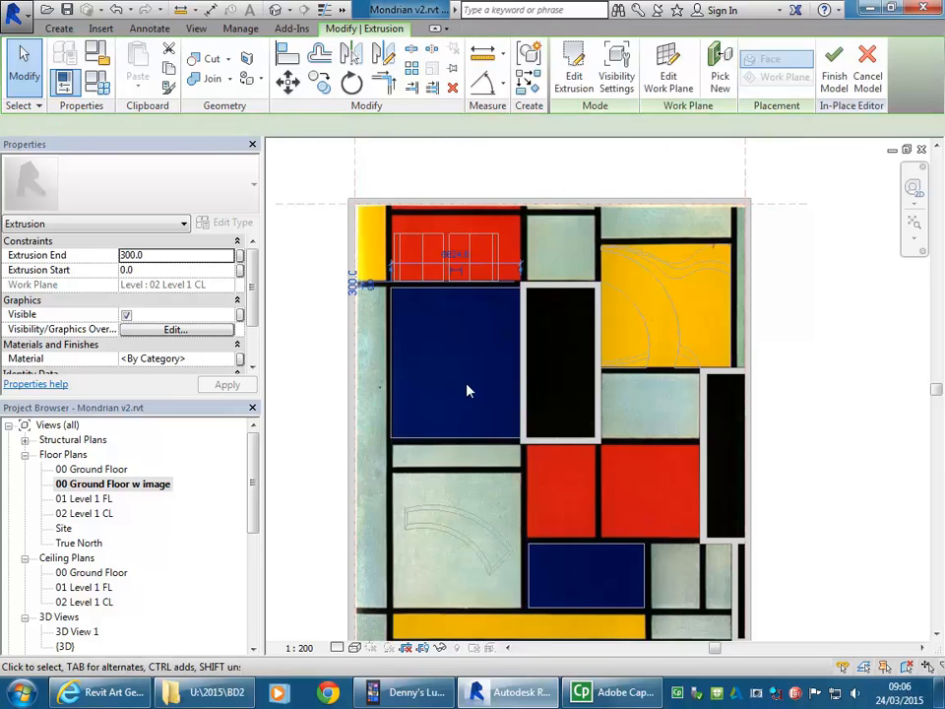
# Step: View the ceiling extrusion in the South elevation and deselect it
pyautogui.scroll(-1, 481, 333)
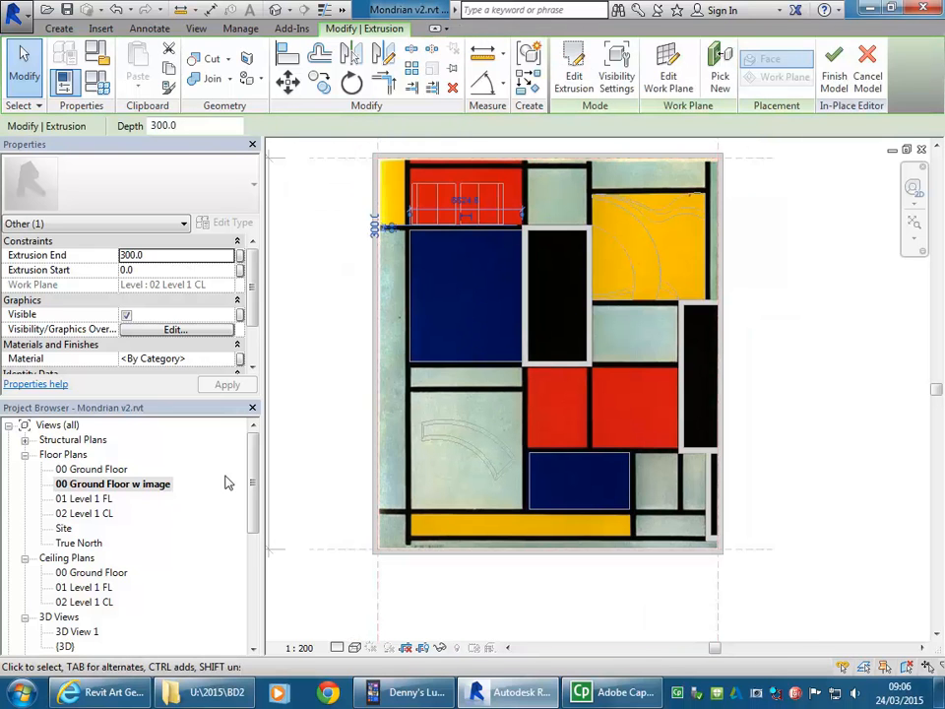
pyautogui.moveTo(254, 475); pyautogui.dragTo(253, 557)
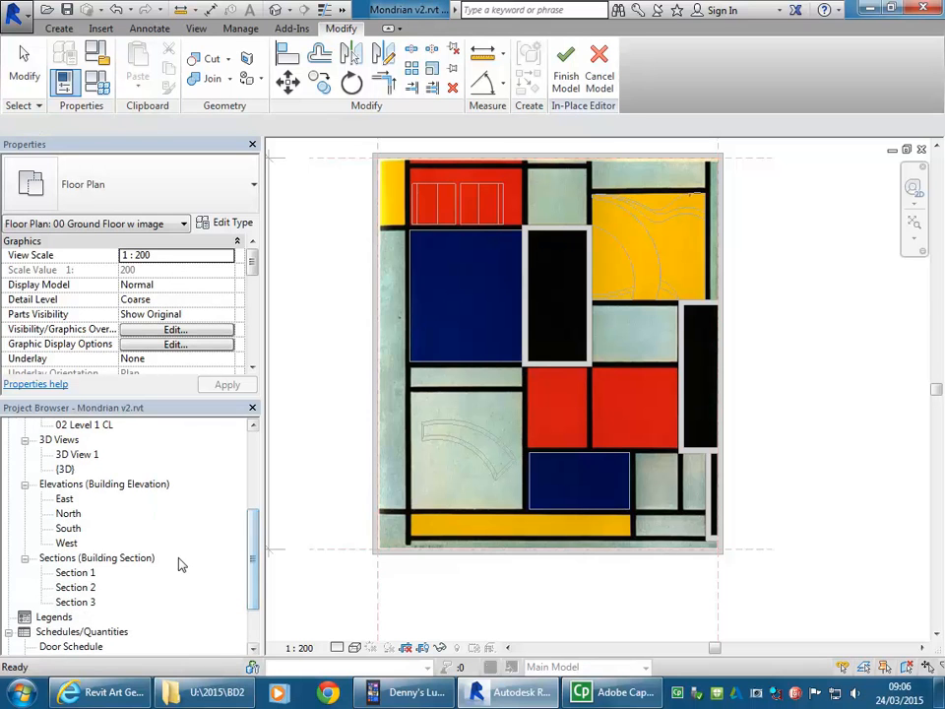
pyautogui.doubleClick(61, 531)
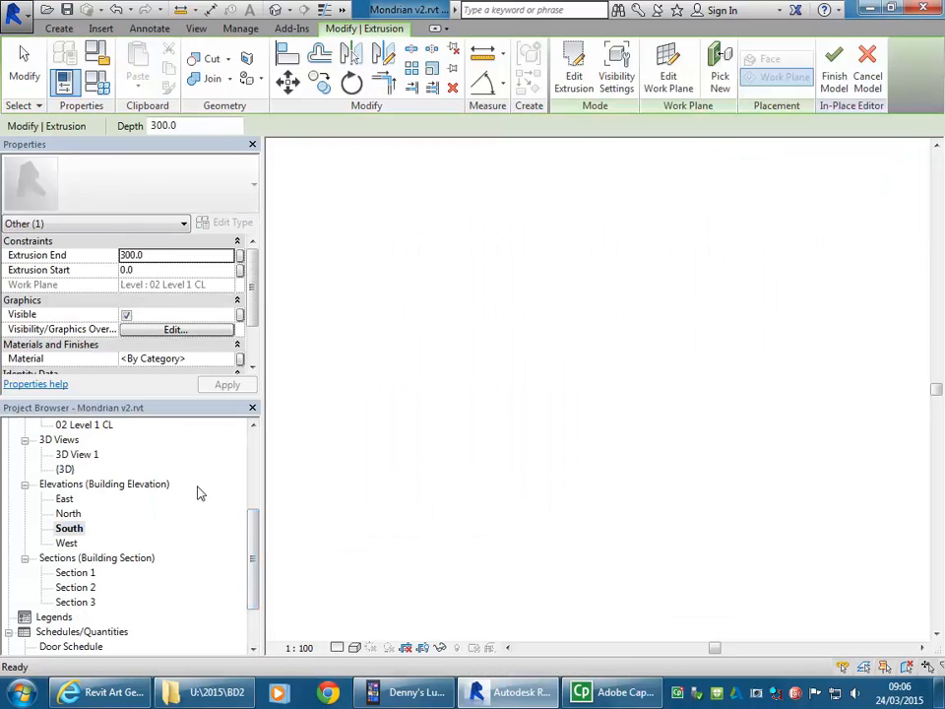
pyautogui.moveTo(444, 400); pyautogui.dragTo(421, 405, button='middle')
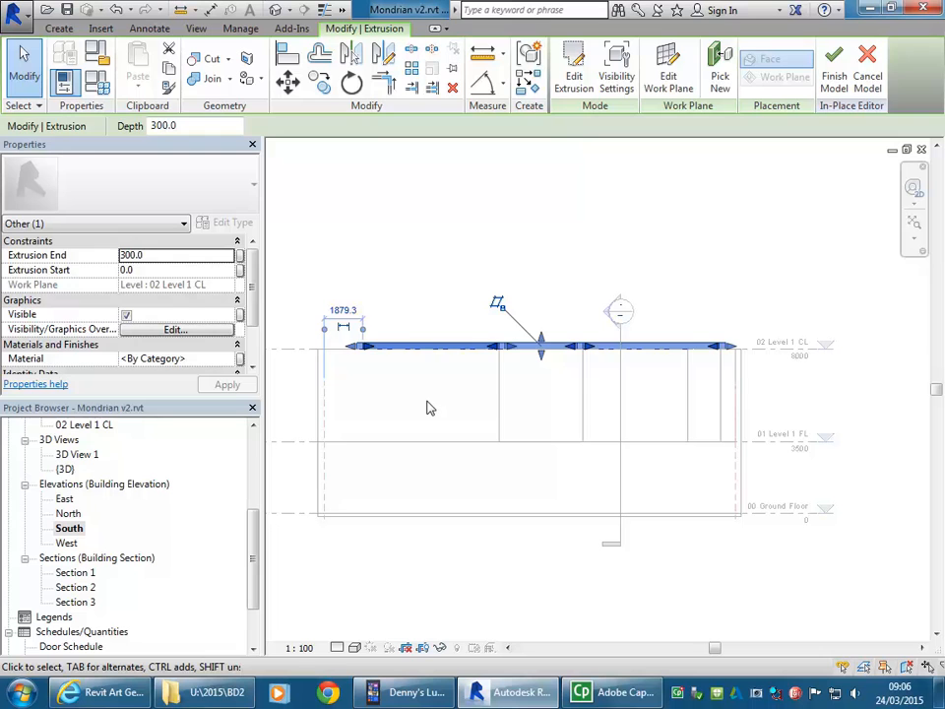
pyautogui.click(428, 401)
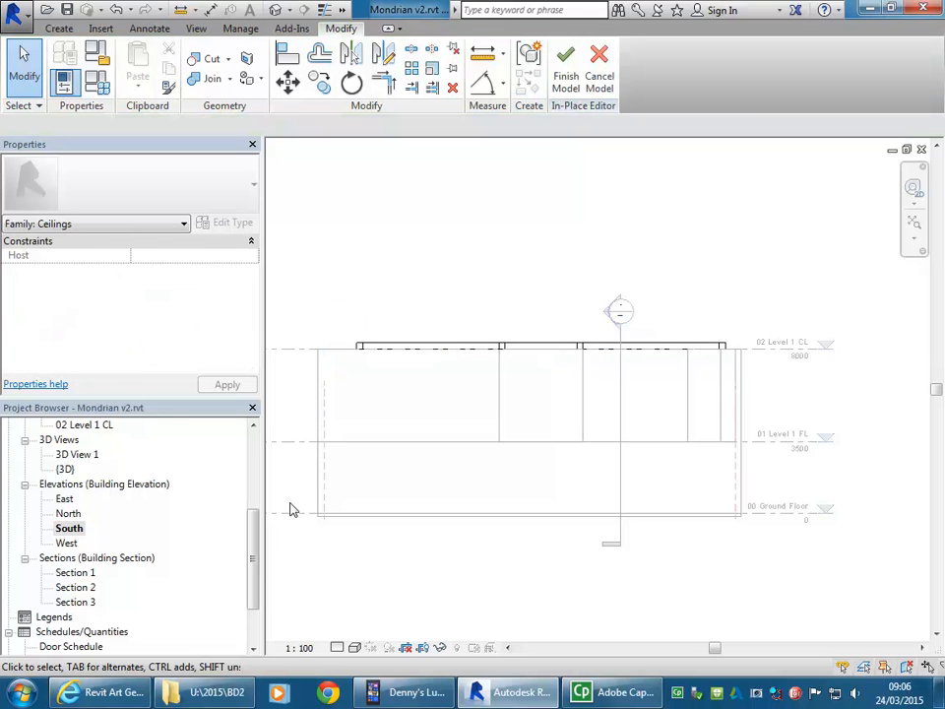
# Step: View the whole building layout in the 00 Ground Floor floor plan
pyautogui.moveTo(254, 553); pyautogui.dragTo(254, 474)
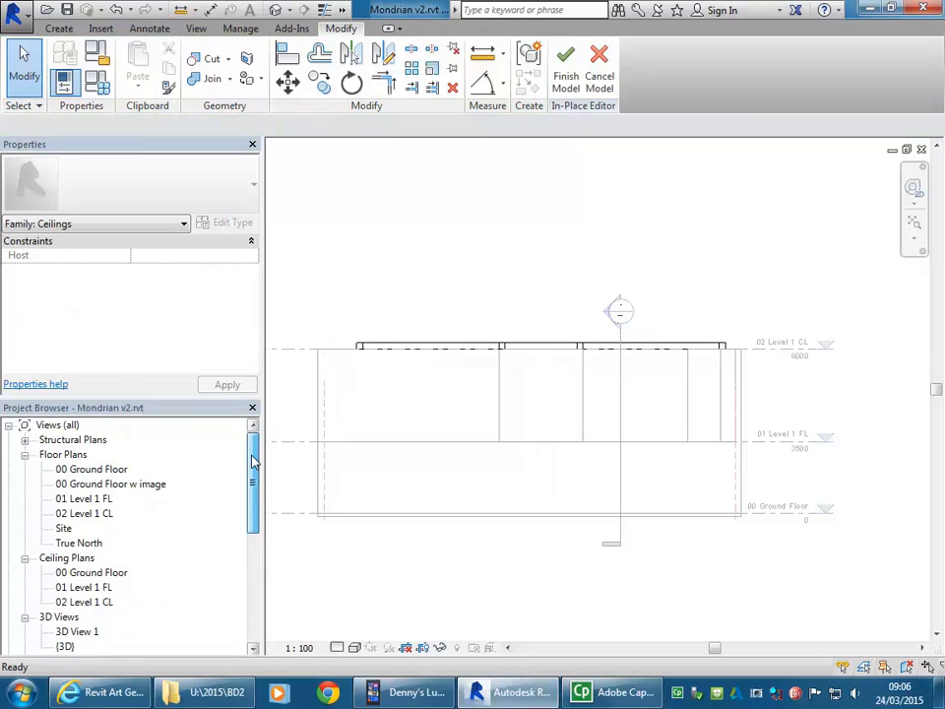
pyautogui.doubleClick(92, 469)
pyautogui.scroll(-5, 436, 369)
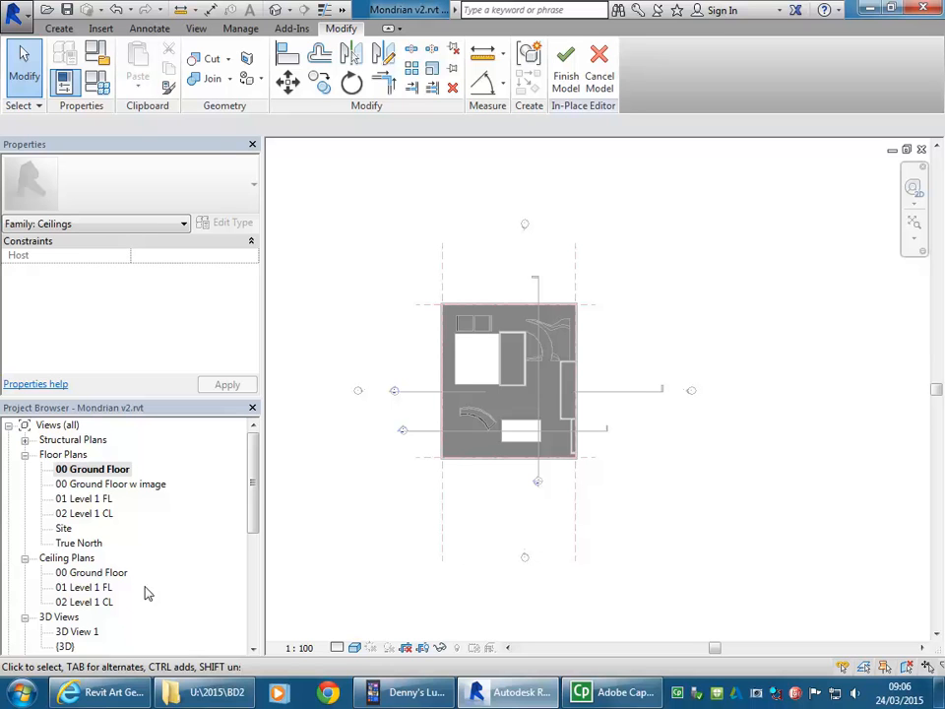
# Step: Return to the South elevation and inspect the ceiling bands' end where they meet the 02 Level 1 CL line
pyautogui.moveTo(253, 492); pyautogui.dragTo(252, 557)
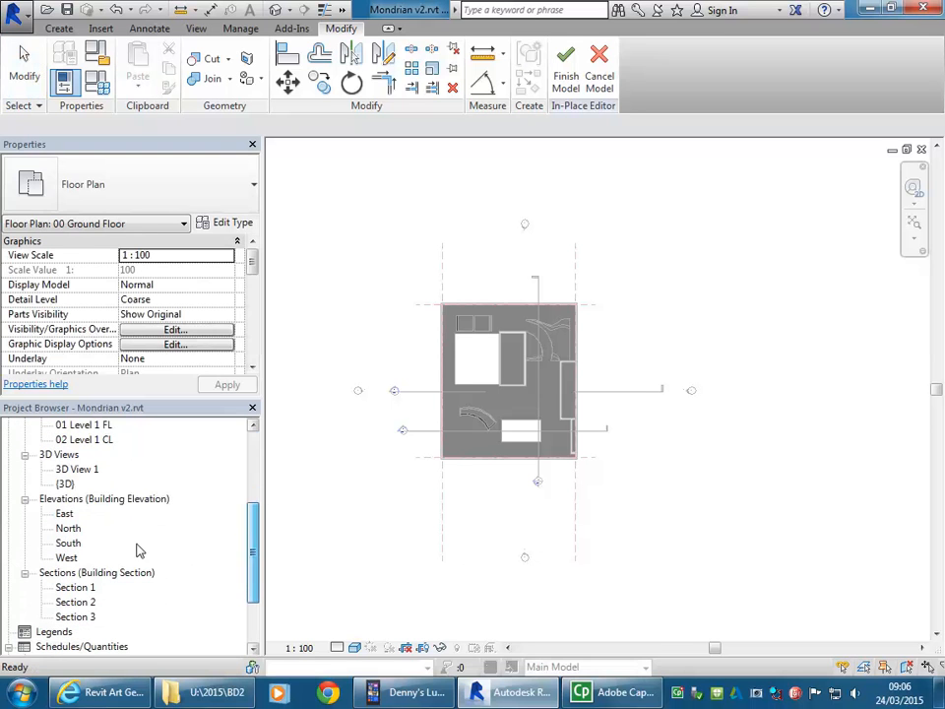
pyautogui.doubleClick(68, 543)
pyautogui.moveTo(559, 439)
pyautogui.mouseDown(button='middle')
pyautogui.moveTo(579, 432)
pyautogui.moveTo(597, 445)
pyautogui.mouseUp(button='middle')
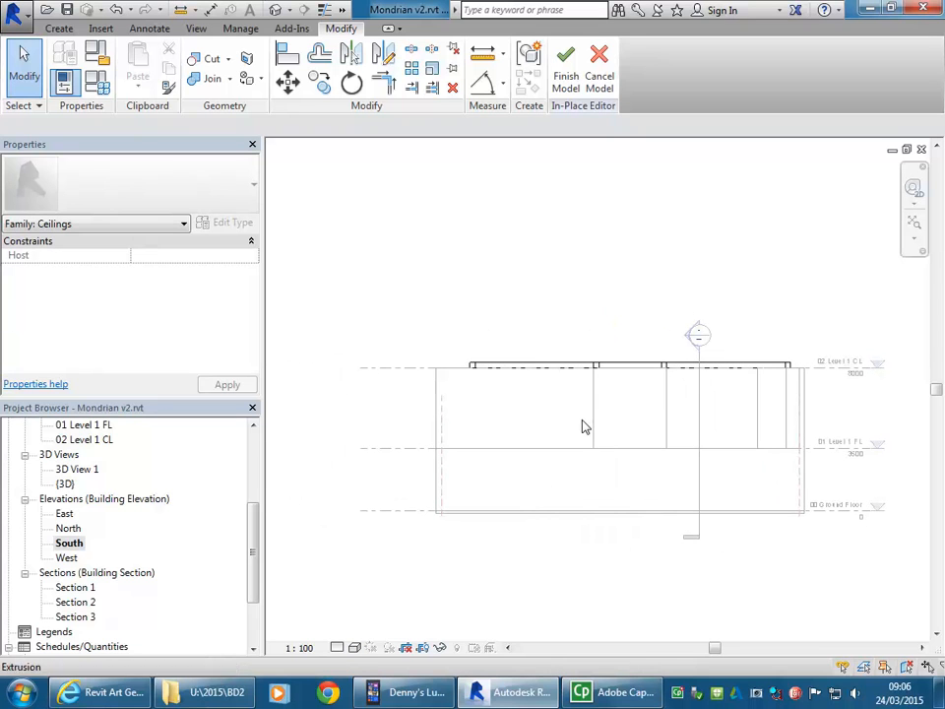
pyautogui.scroll(4, 475, 374)
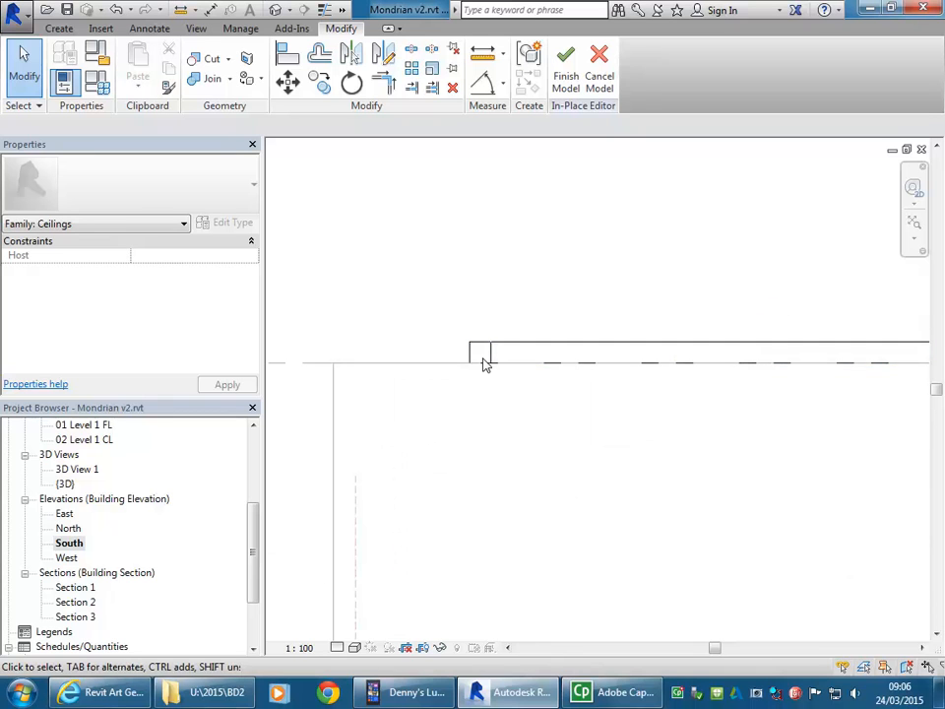
pyautogui.scroll(-2, 479, 420)
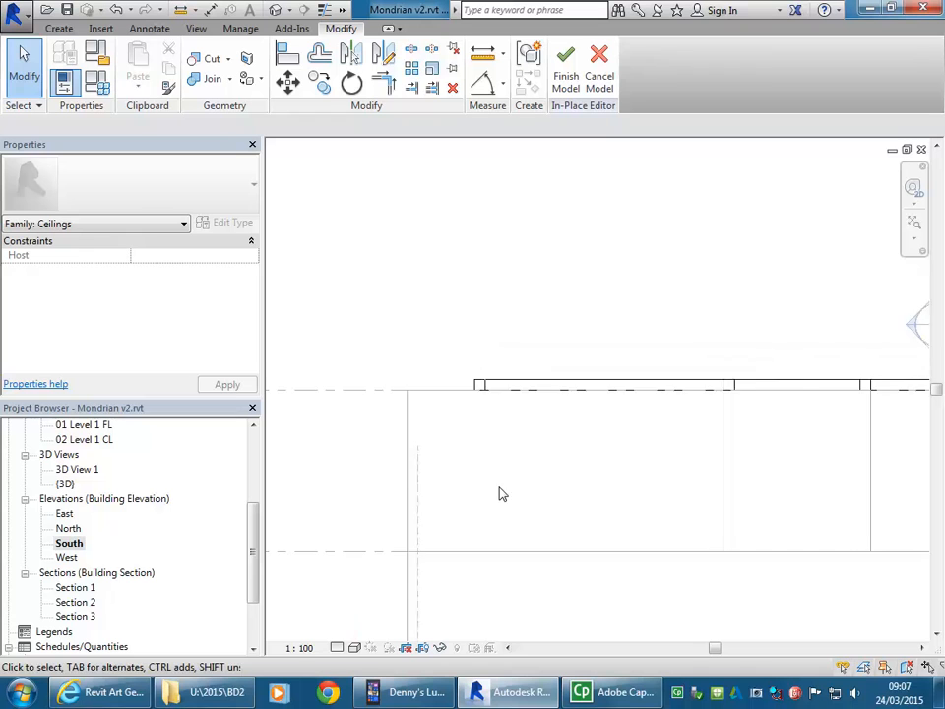
pyautogui.moveTo(500, 493); pyautogui.dragTo(465, 458, button='middle')
pyautogui.moveTo(441, 312); pyautogui.dragTo(418, 323, button='middle')
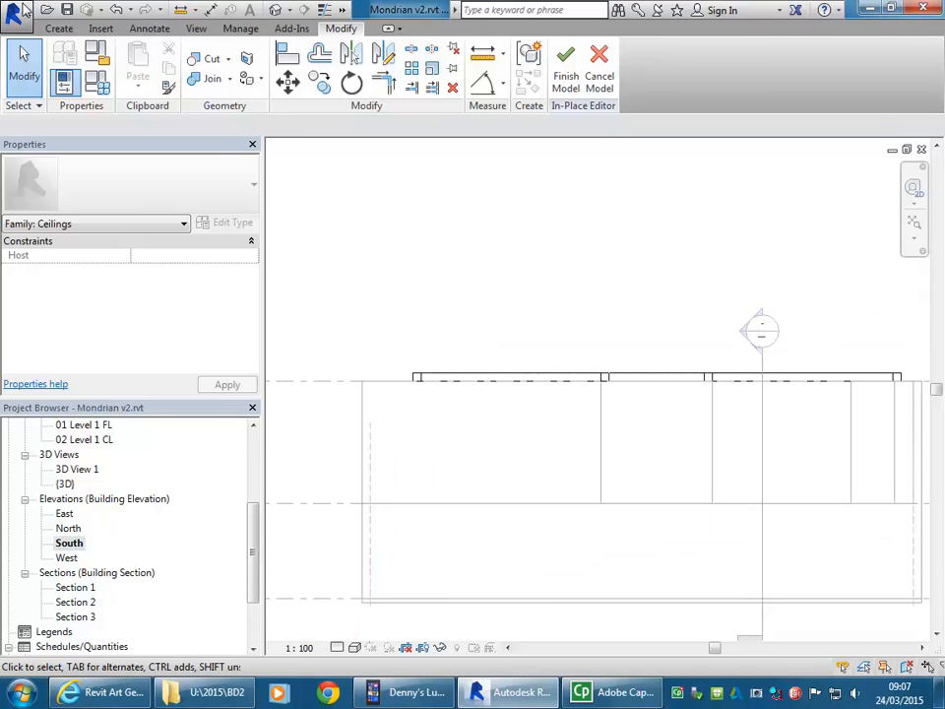
# Step: Start a new solid extrusion in the South elevation, picking the face of the ground-floor Generic 300mm wall as its work plane
pyautogui.click(63, 31)
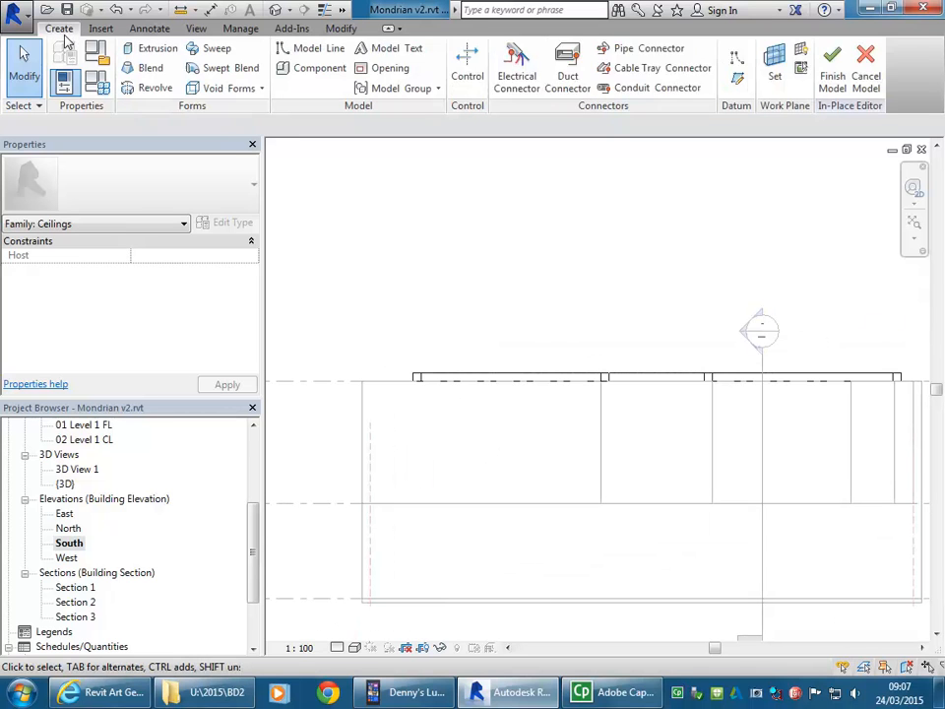
pyautogui.click(147, 52)
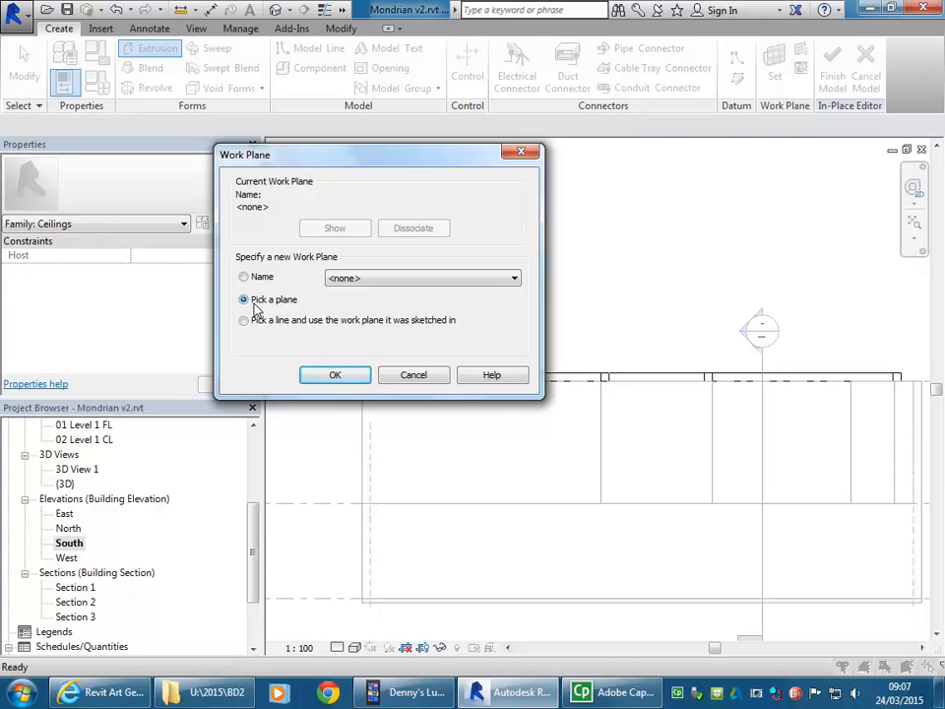
pyautogui.click(335, 375)
pyautogui.scroll(-2, 404, 262)
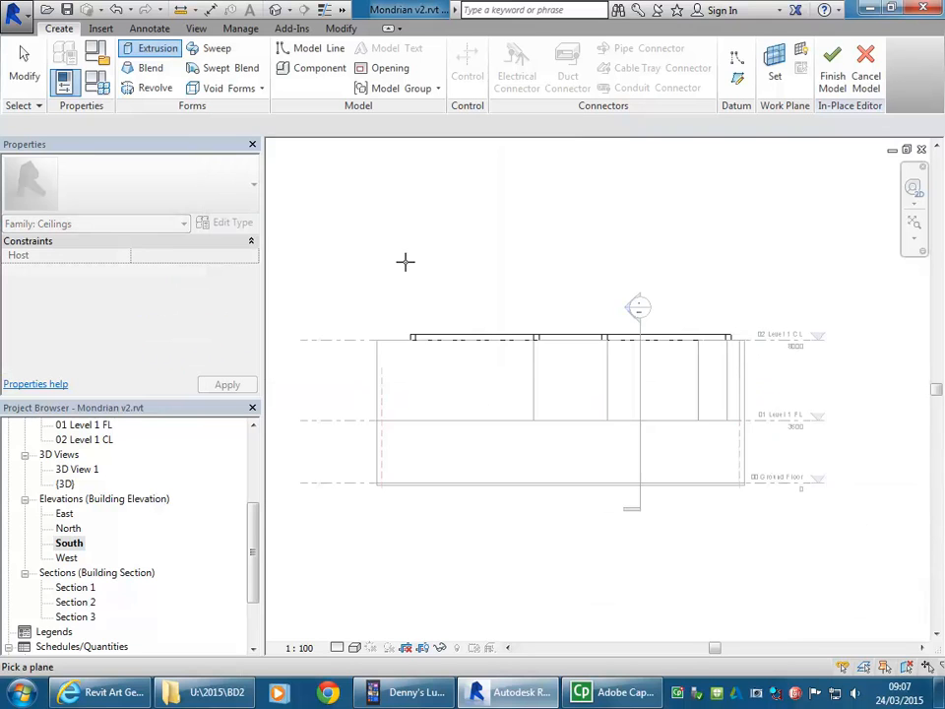
pyautogui.click(443, 426)
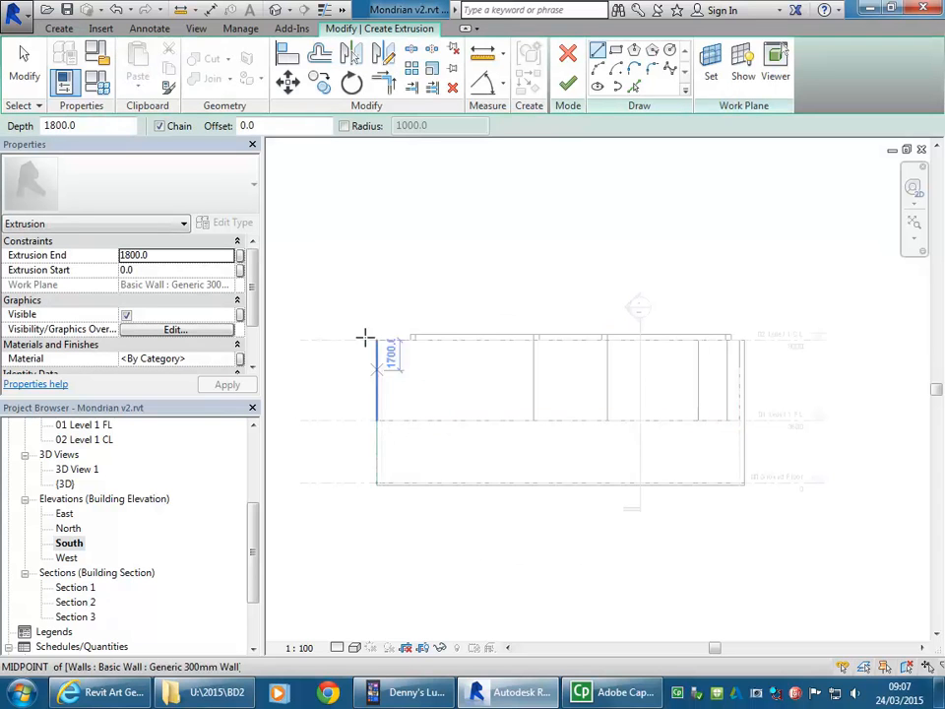
# Step: Sketch a 300 by 4800 mm rectangle from the top corner of the ceiling band's end down to the 01 Level 1 FL line
pyautogui.scroll(5, 394, 354)
pyautogui.scroll(1, 391, 349)
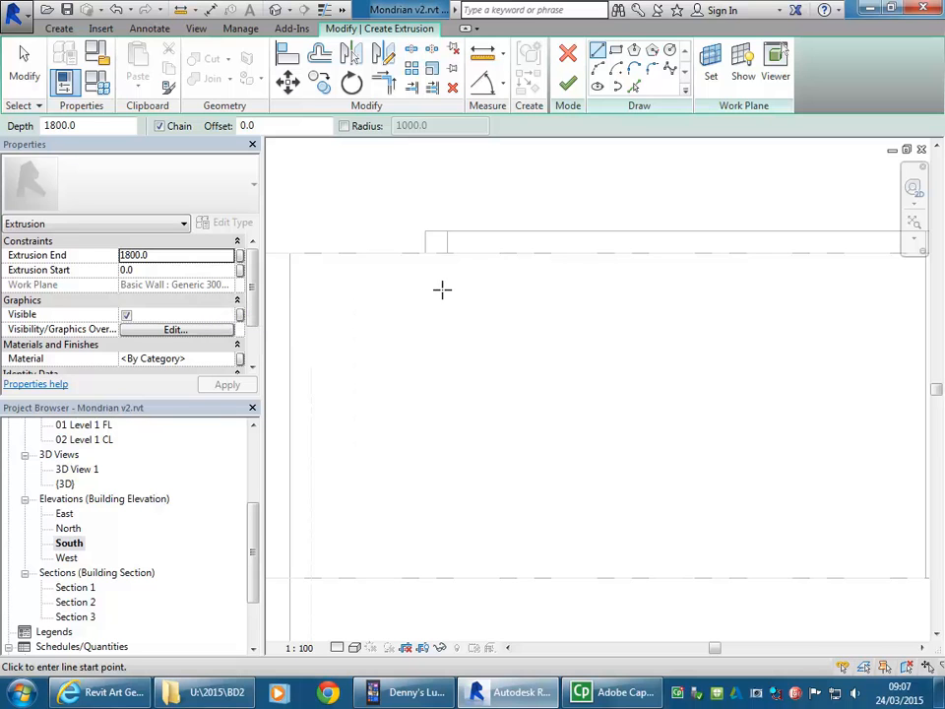
pyautogui.click(615, 50)
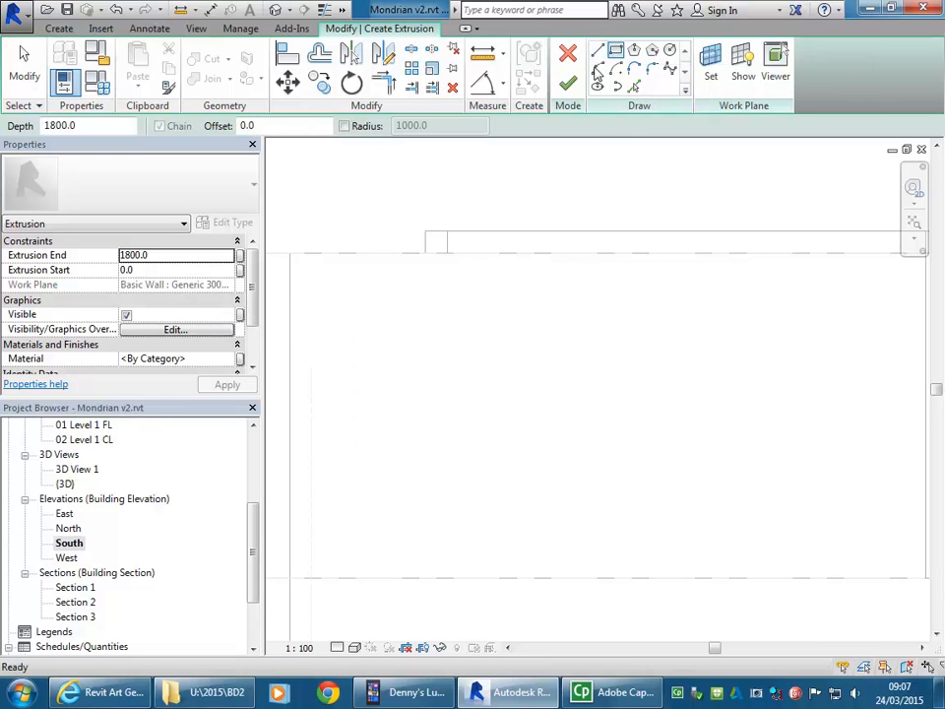
pyautogui.click(425, 231)
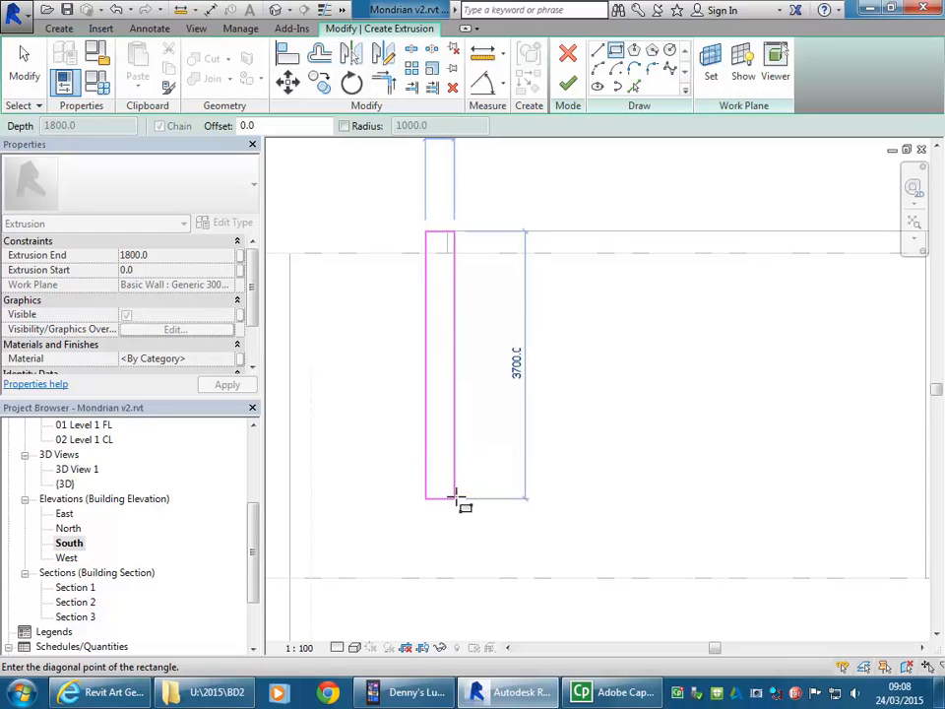
pyautogui.click(446, 578)
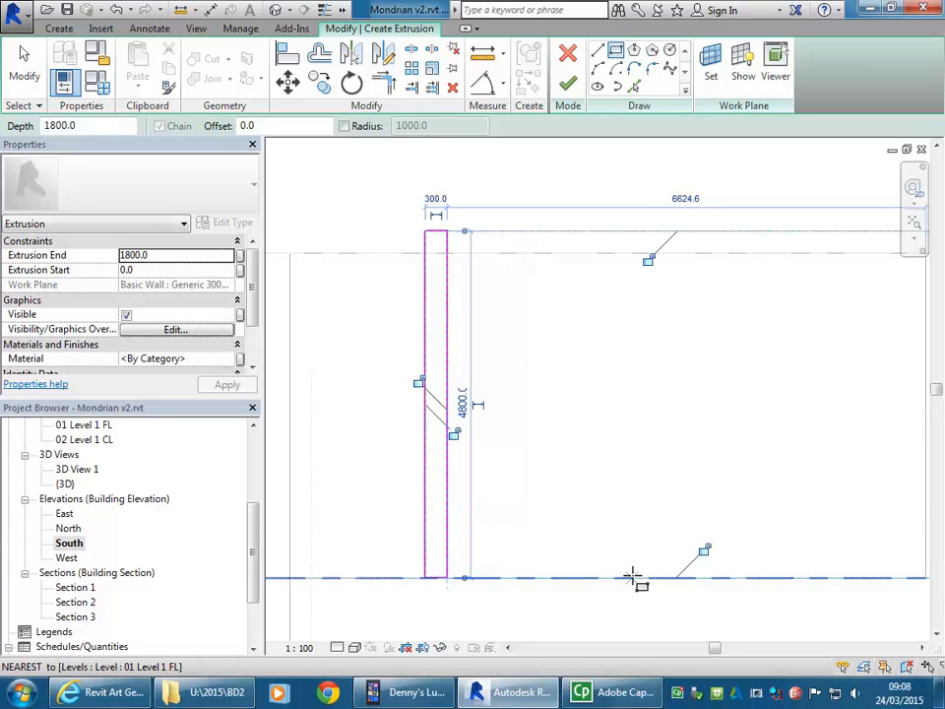
# Step: Set the rectangle's extrusion end to 300 and finish the extrusion sketch
pyautogui.click(176, 256)
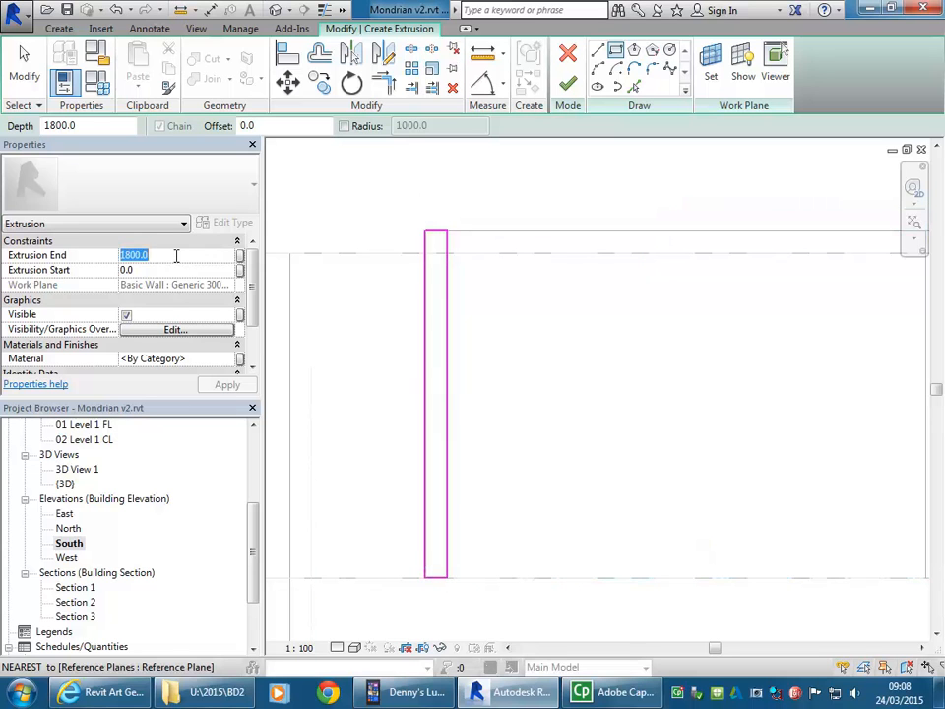
pyautogui.write('300')
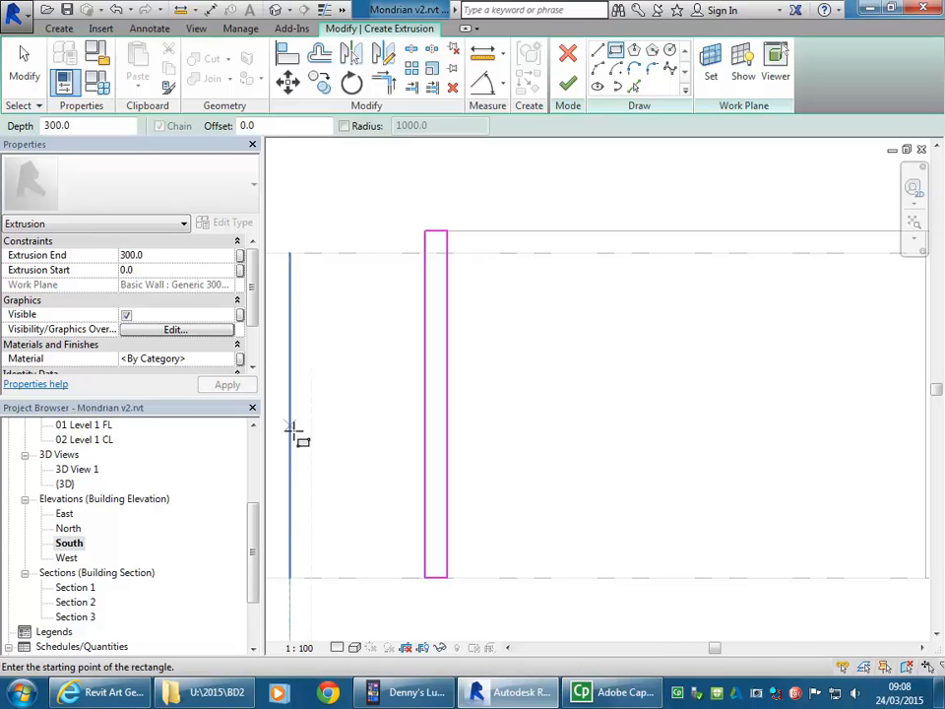
pyautogui.click(568, 87)
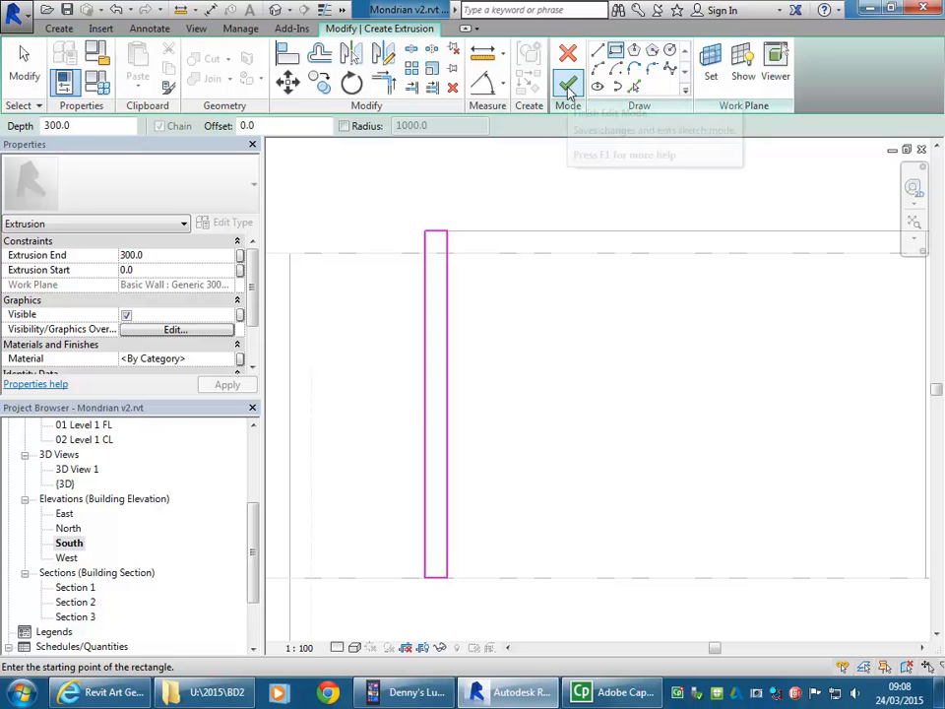
# Step: In the {3D} view, reverse the vertical post's direction by setting its extrusion end to -300, and inspect its alignment with the ceiling band
pyautogui.doubleClick(65, 484)
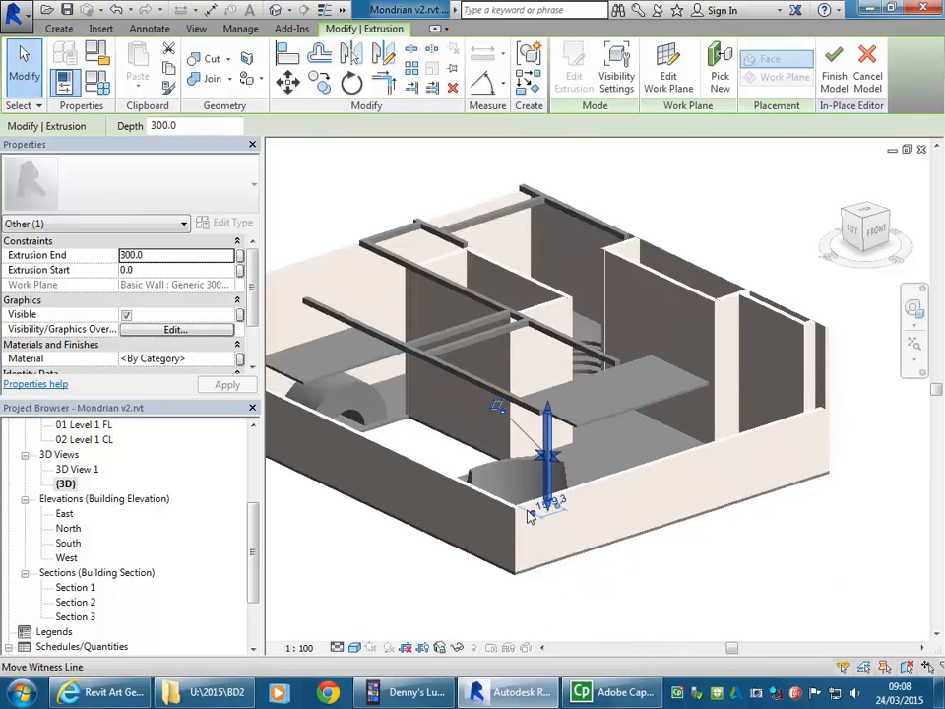
pyautogui.scroll(5, 532, 507)
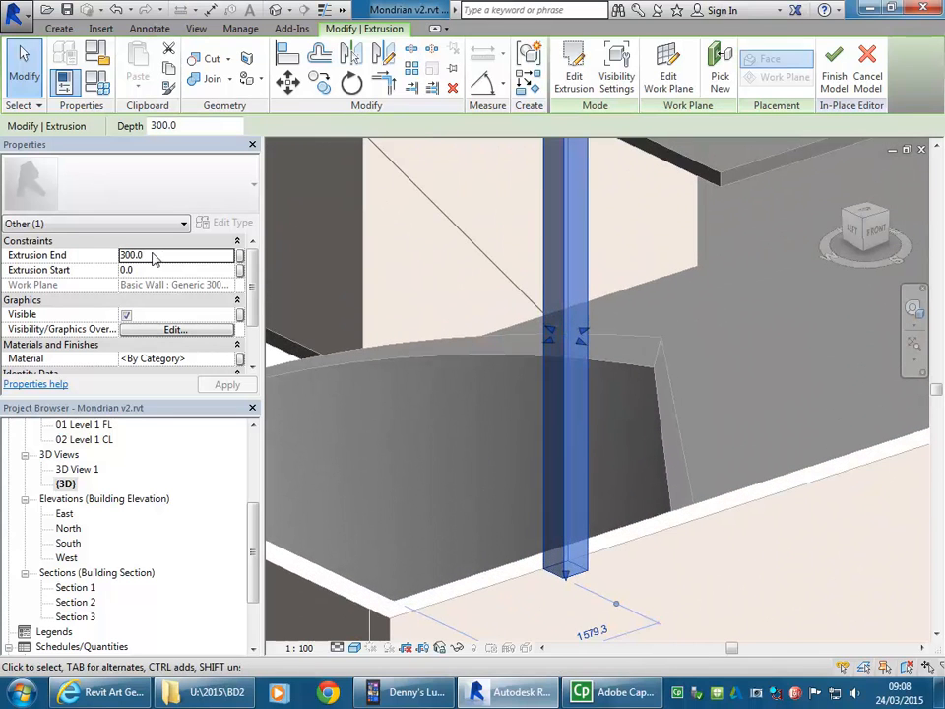
pyautogui.click(163, 258)
pyautogui.click(122, 255)
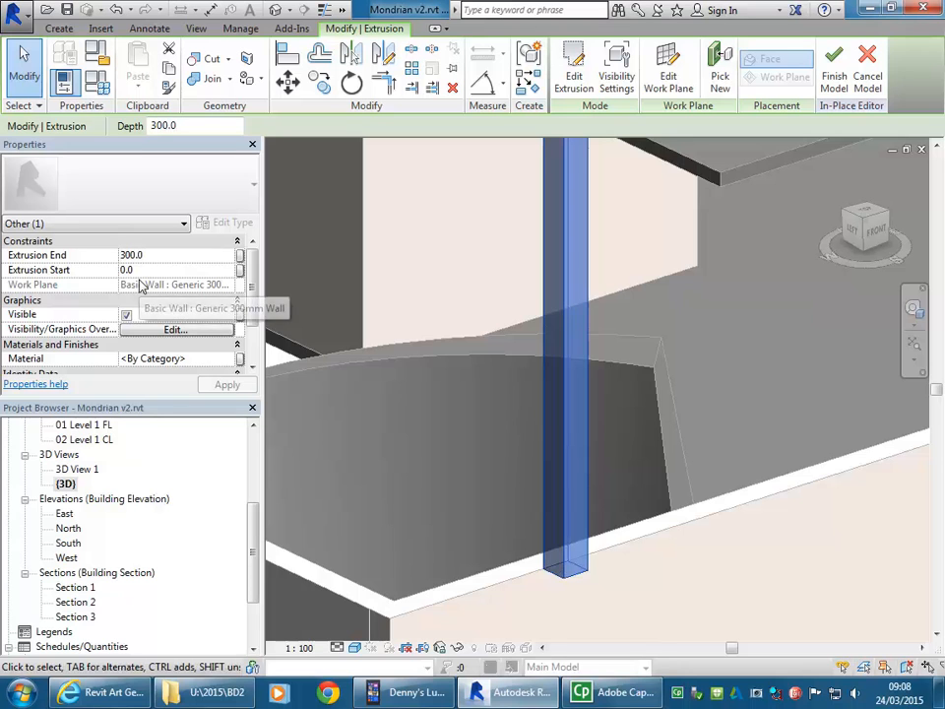
pyautogui.write('-')
pyautogui.moveTo(627, 534)
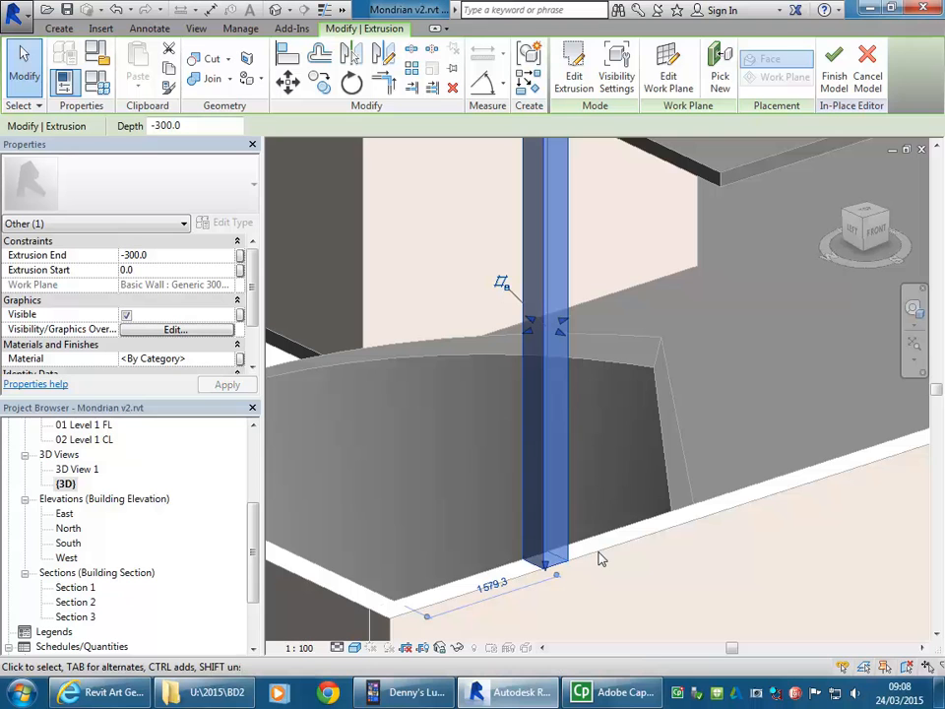
pyautogui.scroll(-2, 598, 553)
pyautogui.moveTo(598, 553); pyautogui.dragTo(544, 512, button='middle')
pyautogui.moveTo(551, 588); pyautogui.dragTo(578, 455, button='middle')
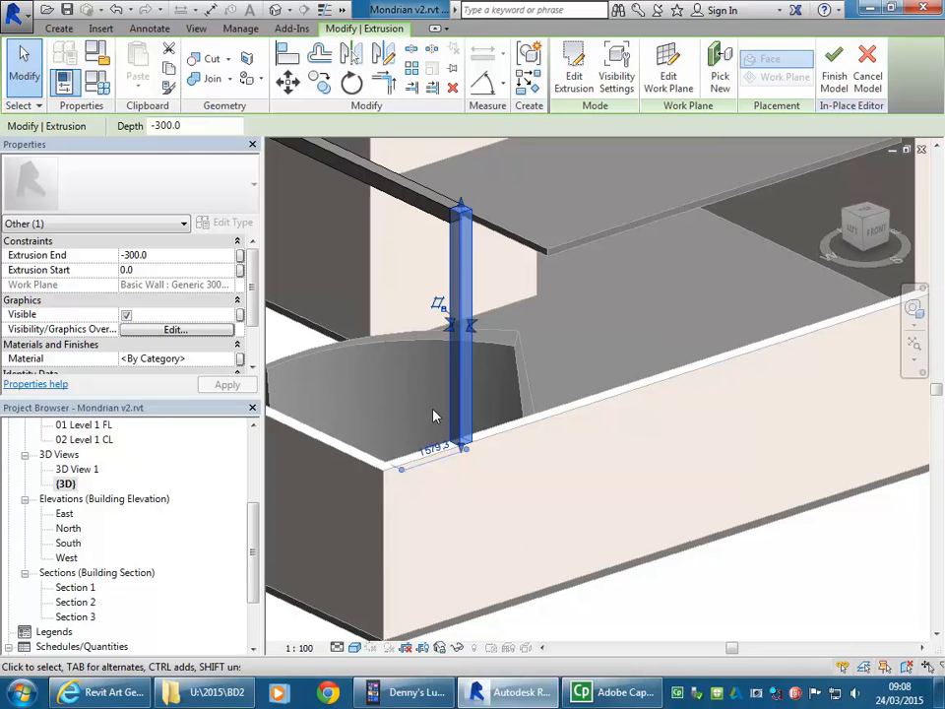
pyautogui.scroll(3, 375, 257)
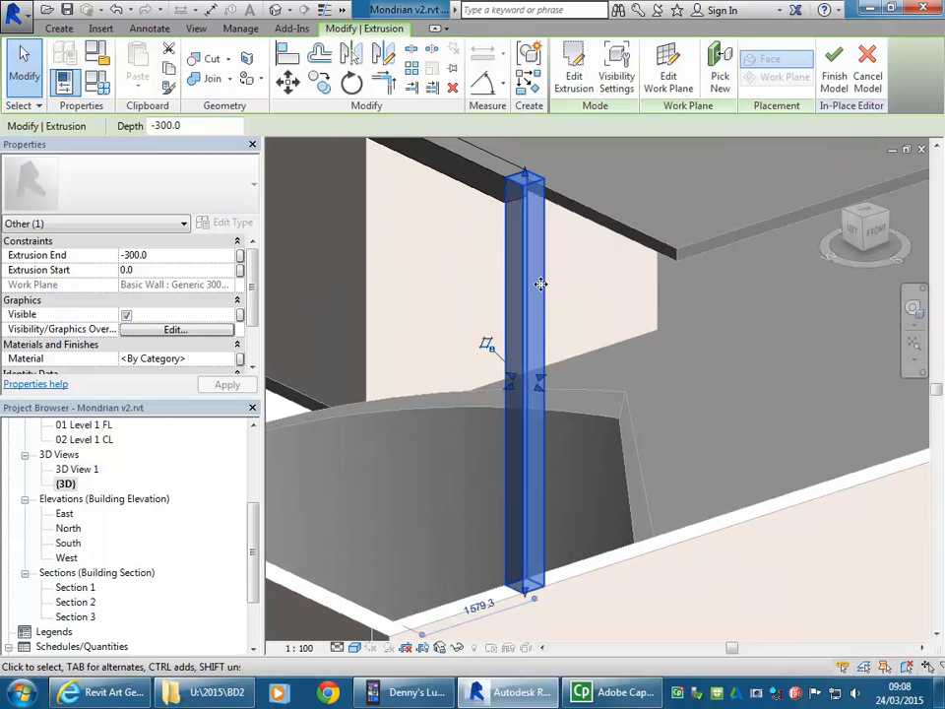
# Step: Check the vertical post's extrusion sketch without editing it, and deselect the post
pyautogui.click(574, 69)
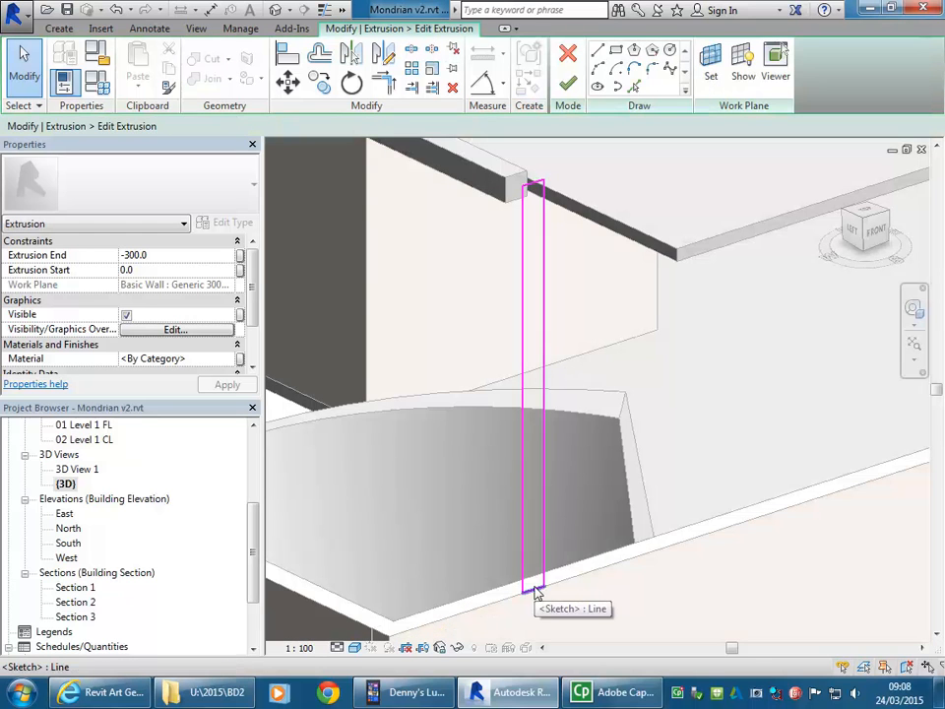
pyautogui.click(568, 84)
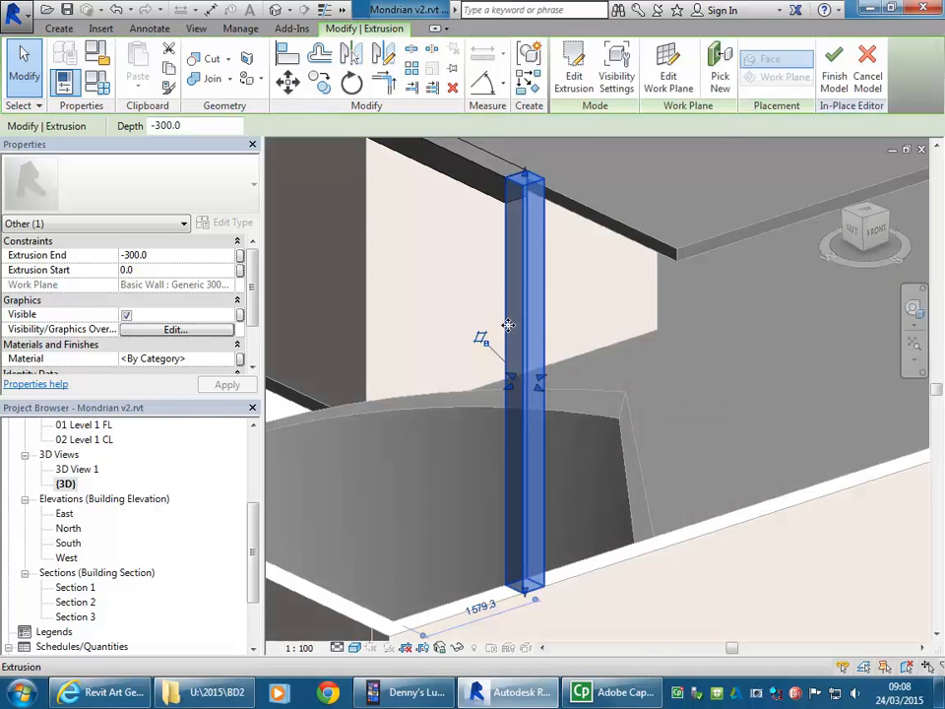
pyautogui.click(434, 254)
pyautogui.keyDown('shift'); pyautogui.moveTo(430, 251); pyautogui.dragTo(448, 363, button='middle'); pyautogui.keyUp('shift')
# Step: Join the vertical post's geometry with the ceiling band at their shared corner
pyautogui.scroll(5, 499, 289)
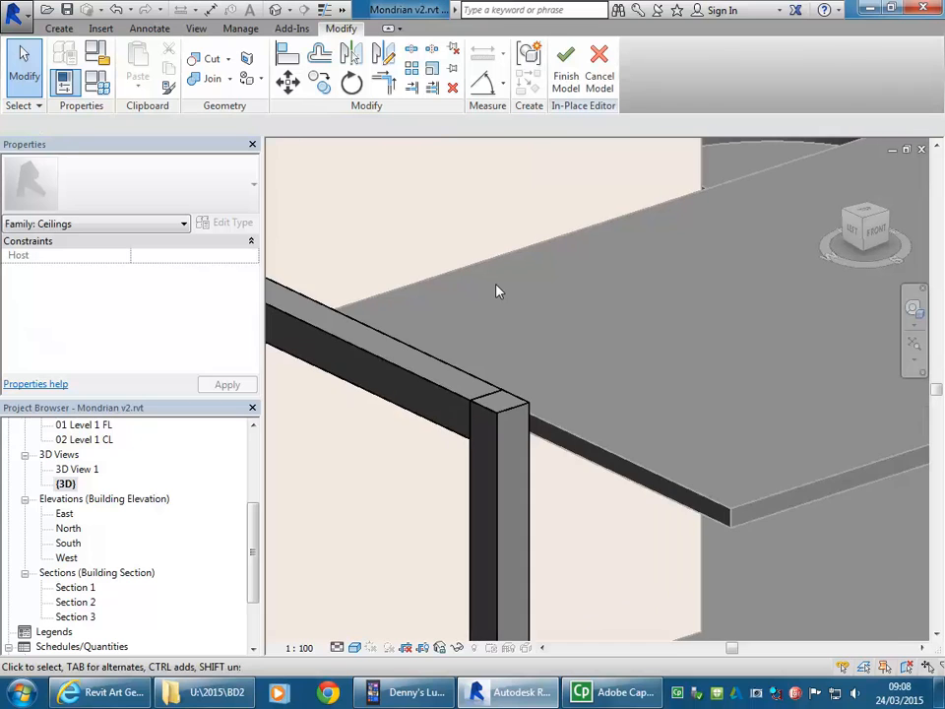
pyautogui.scroll(4, 458, 445)
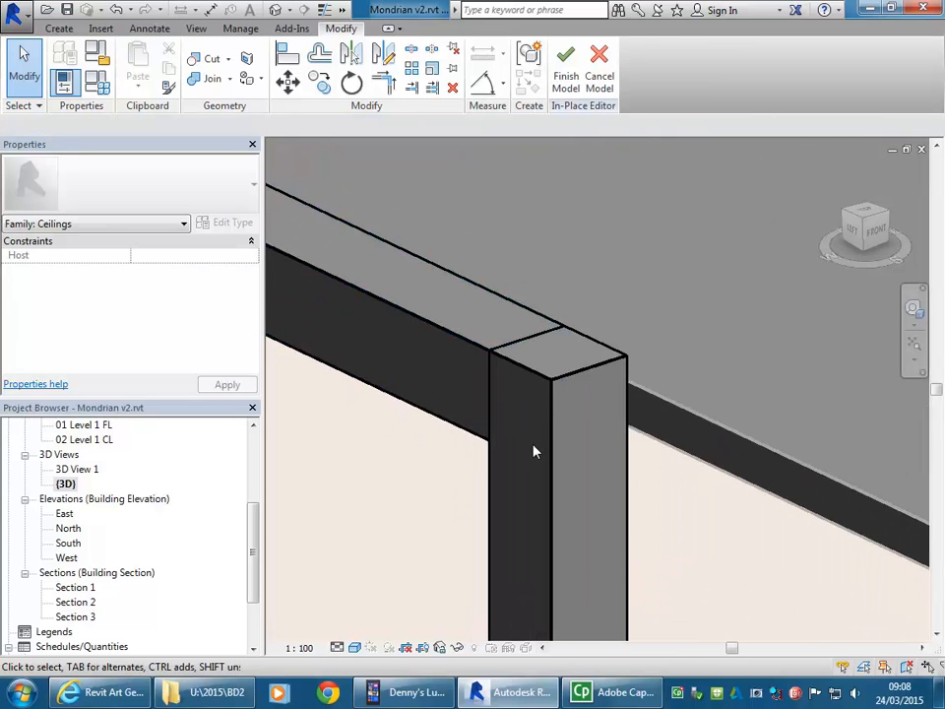
pyautogui.click(190, 78)
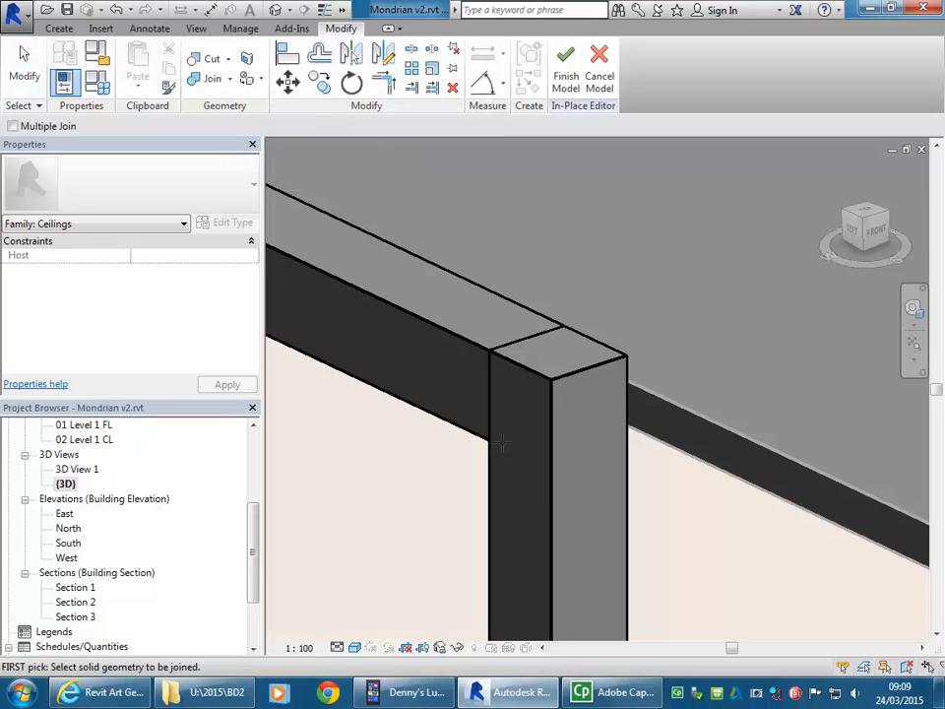
pyautogui.click(557, 392)
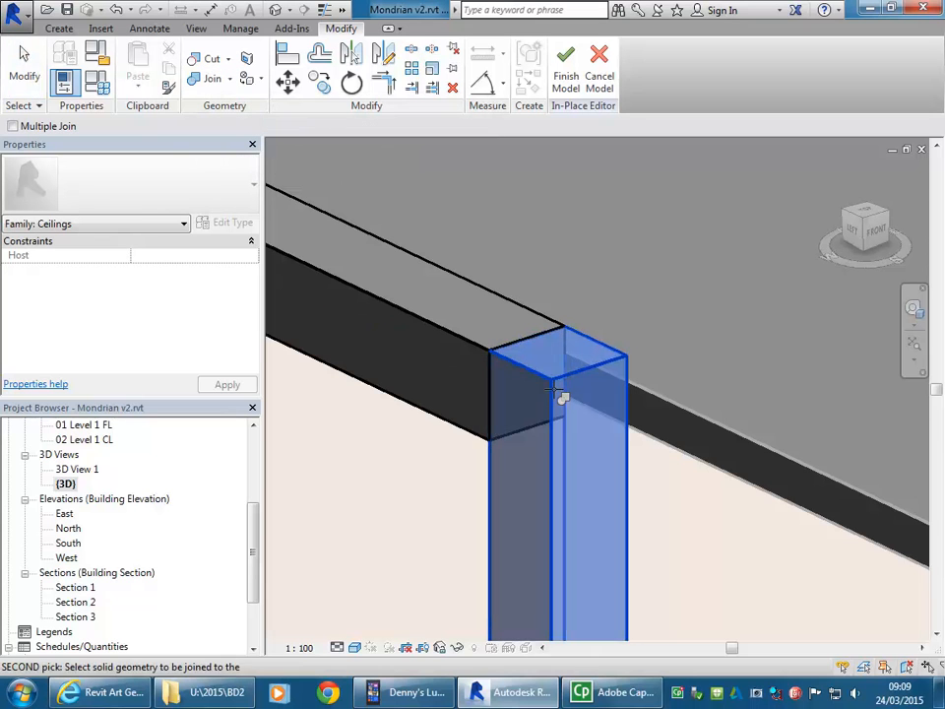
pyautogui.click(456, 336)
pyautogui.scroll(-5, 384, 498)
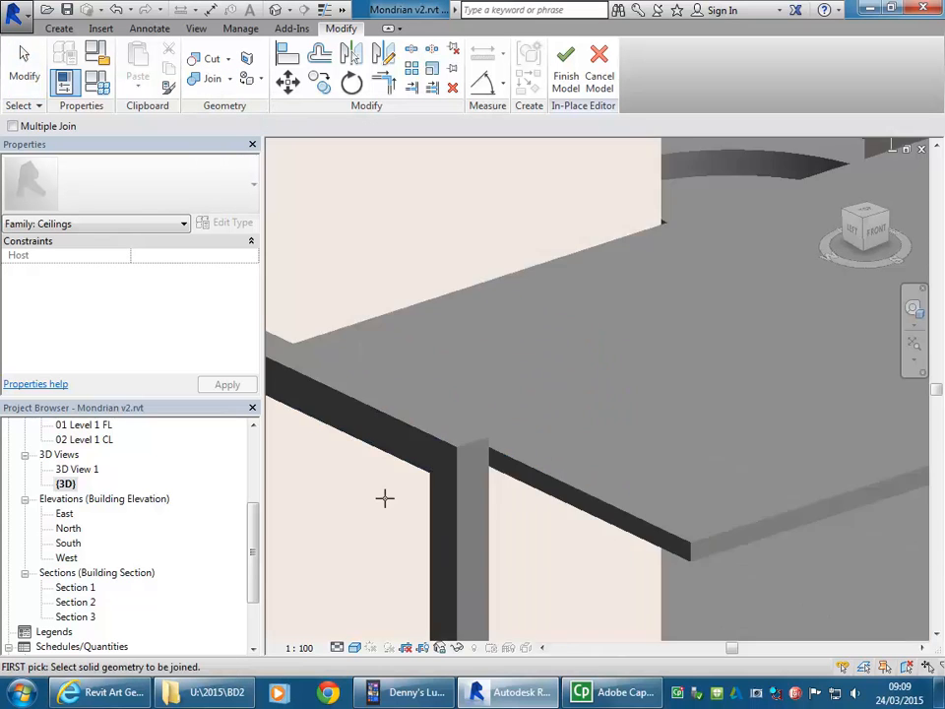
# Step: Review the joined ceiling bands in 3D and finish the in-place ceiling model
pyautogui.scroll(-5, 463, 417)
pyautogui.scroll(3, 483, 476)
pyautogui.scroll(-4, 510, 529)
pyautogui.scroll(3, 520, 506)
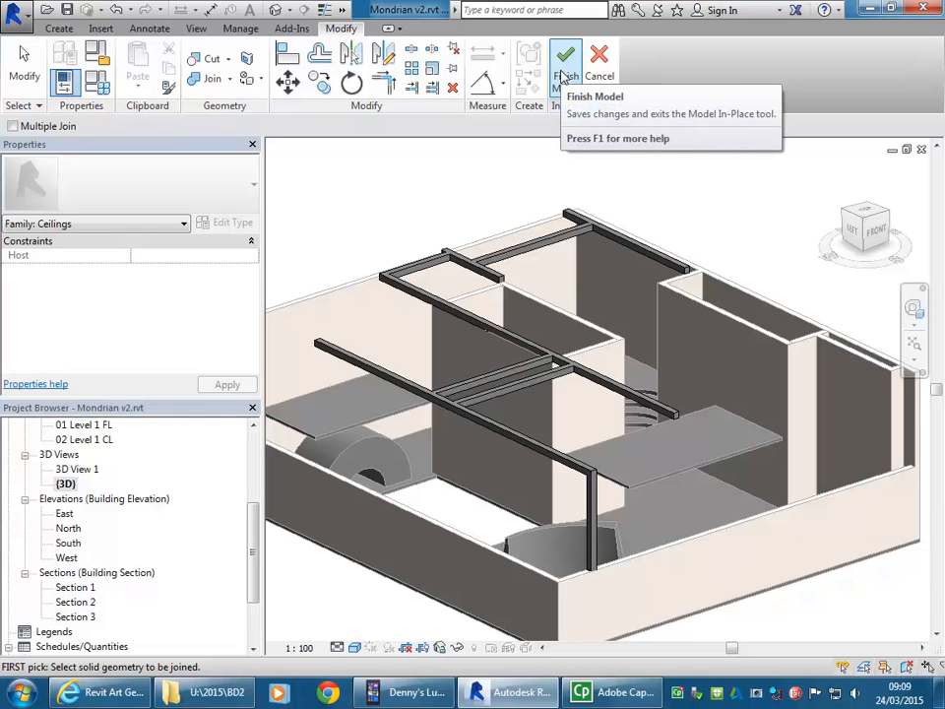
pyautogui.moveTo(556, 466); pyautogui.dragTo(526, 465, button='middle')
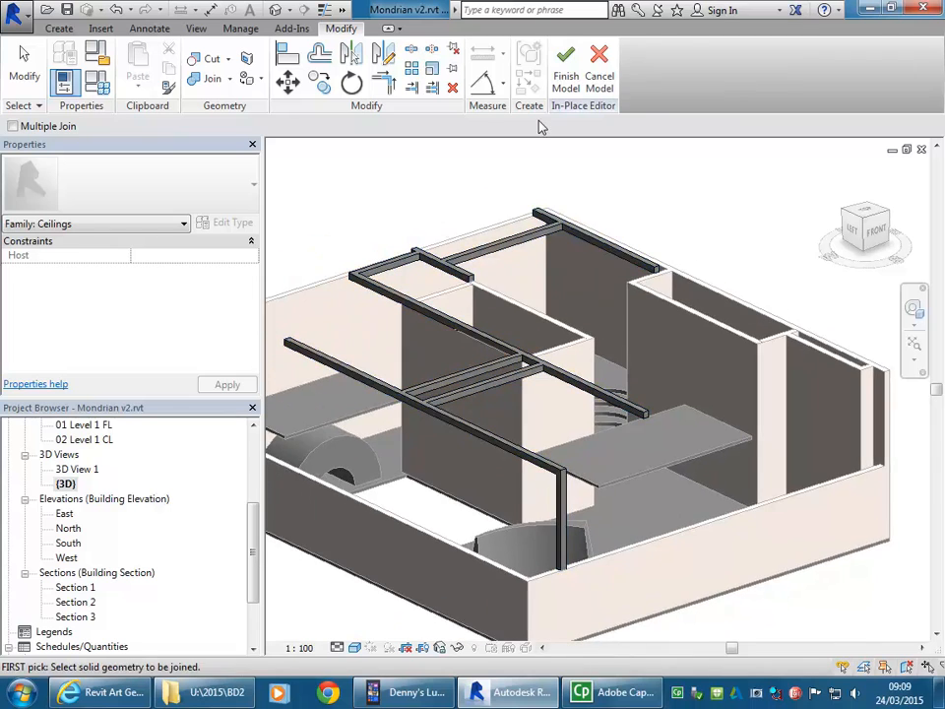
pyautogui.click(569, 71)
# Step: Delete the arched Generic Models 1 vault beneath the upper floor slab
pyautogui.scroll(-3, 512, 482)
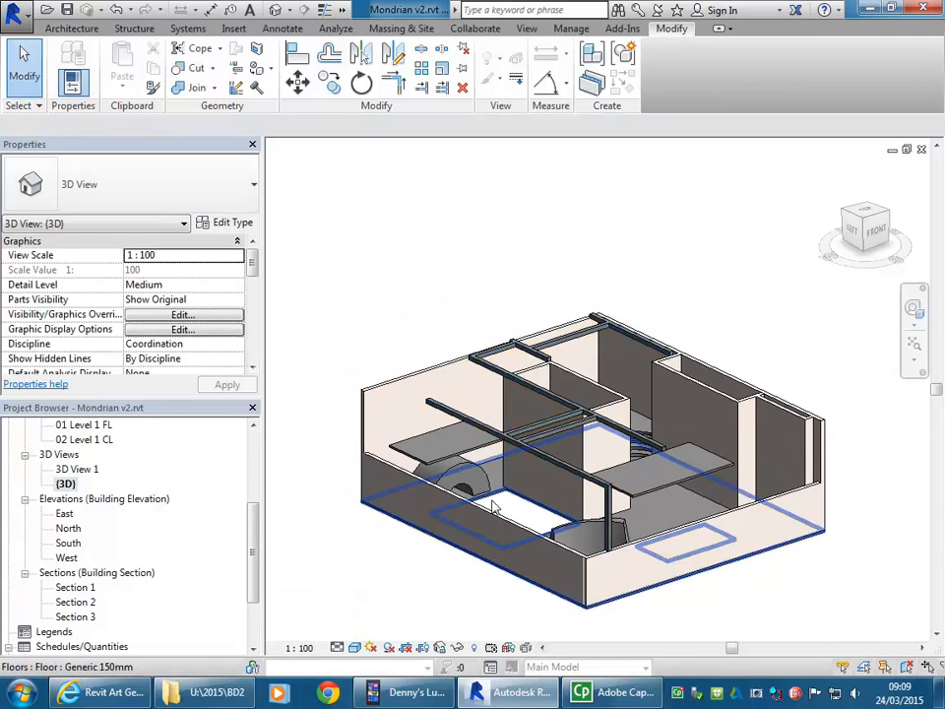
pyautogui.scroll(8, 482, 497)
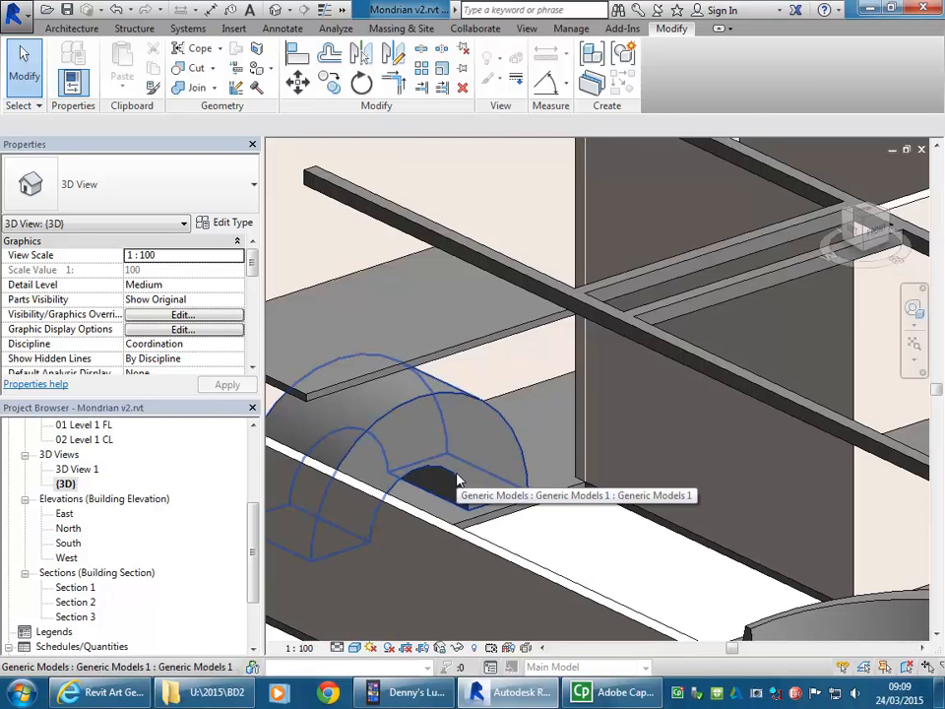
pyautogui.click(457, 479)
pyautogui.scroll(-4, 462, 472)
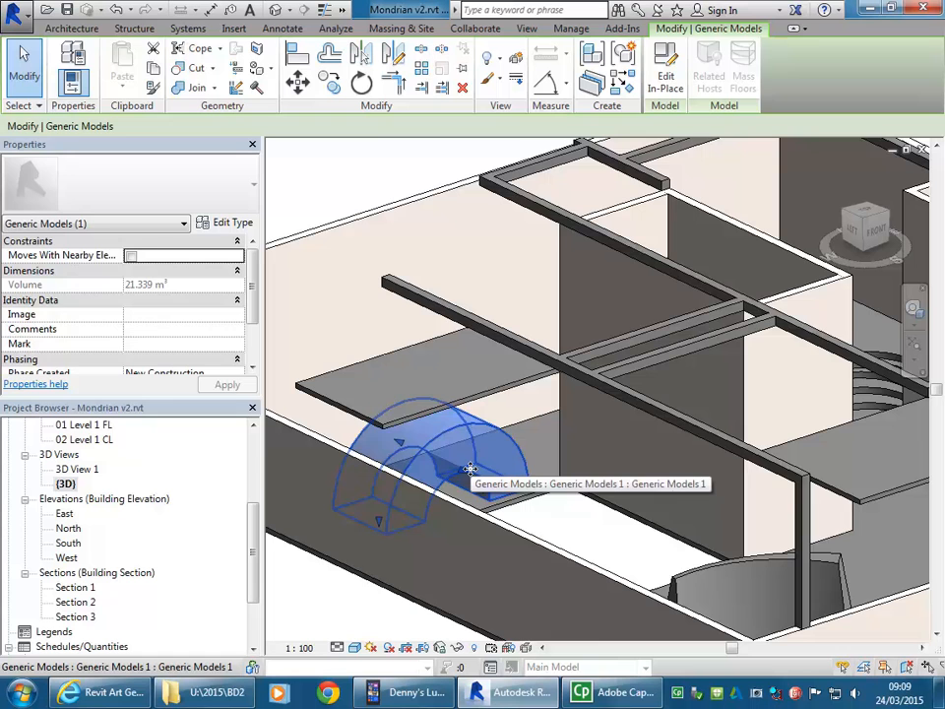
pyautogui.press('Delete')
pyautogui.keyDown('shift'); pyautogui.moveTo(473, 476); pyautogui.dragTo(429, 483, button='middle'); pyautogui.keyUp('shift')
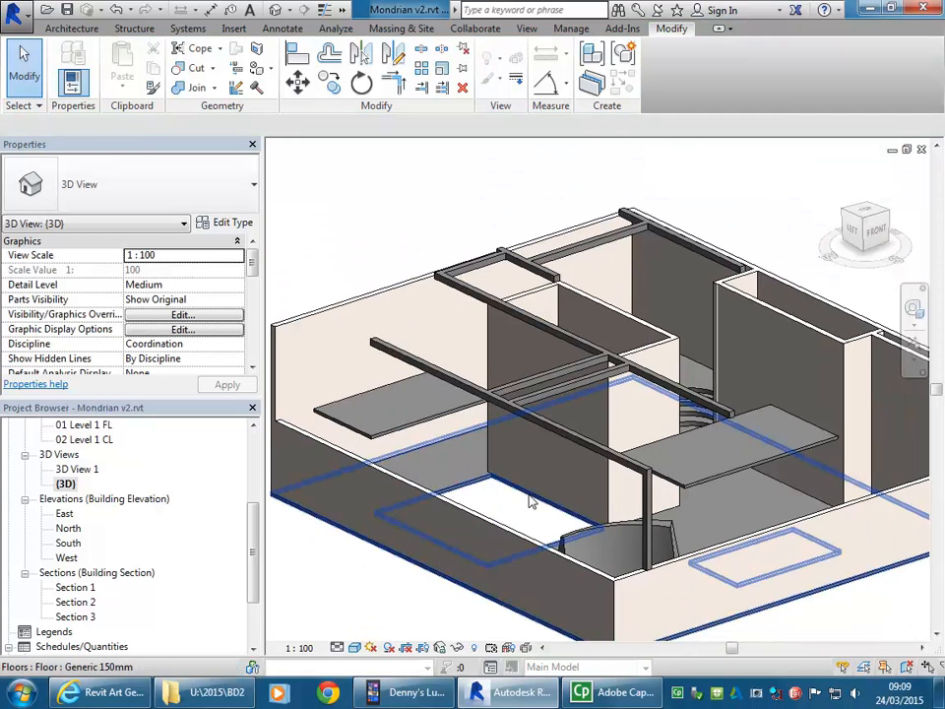
# Step: Select the in-place ceiling model to examine its bands and post as one element, and deselect it
pyautogui.click(566, 439)
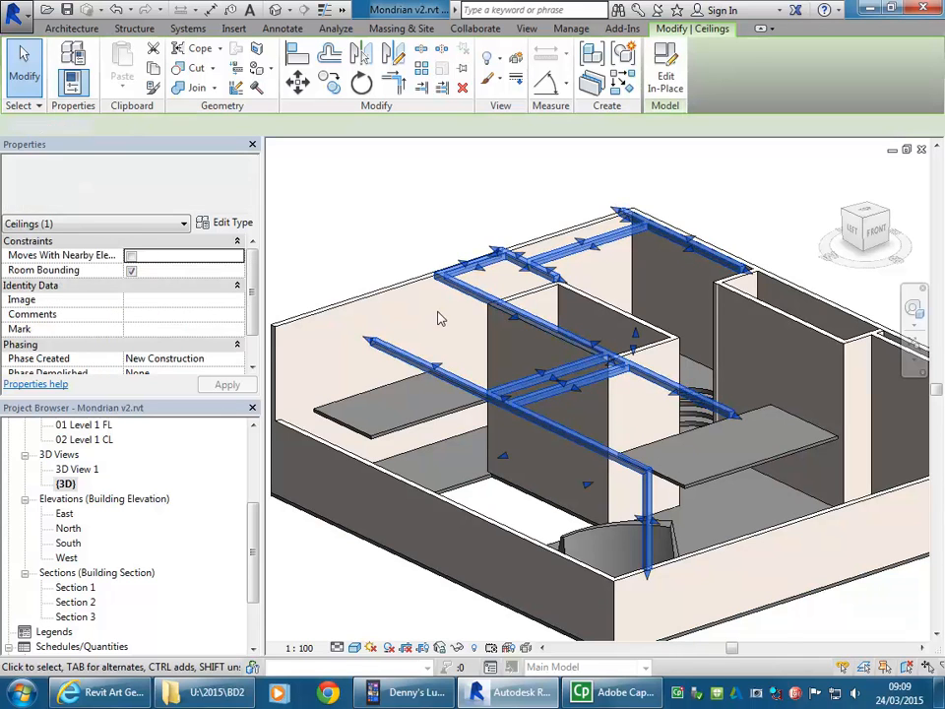
pyautogui.click(439, 316)
pyautogui.click(574, 445)
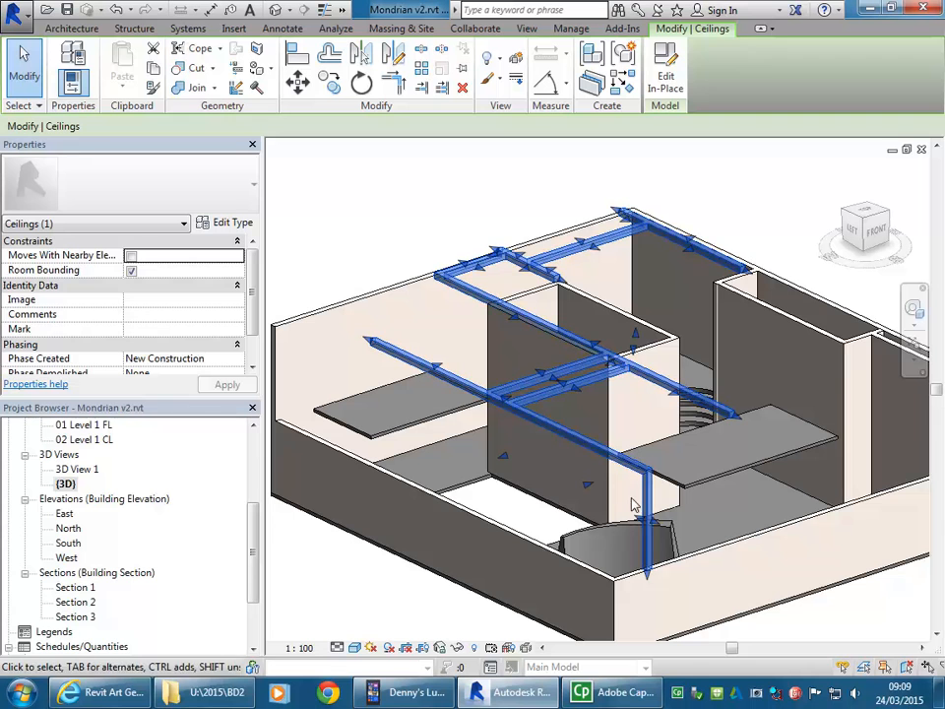
pyautogui.press('Escape')
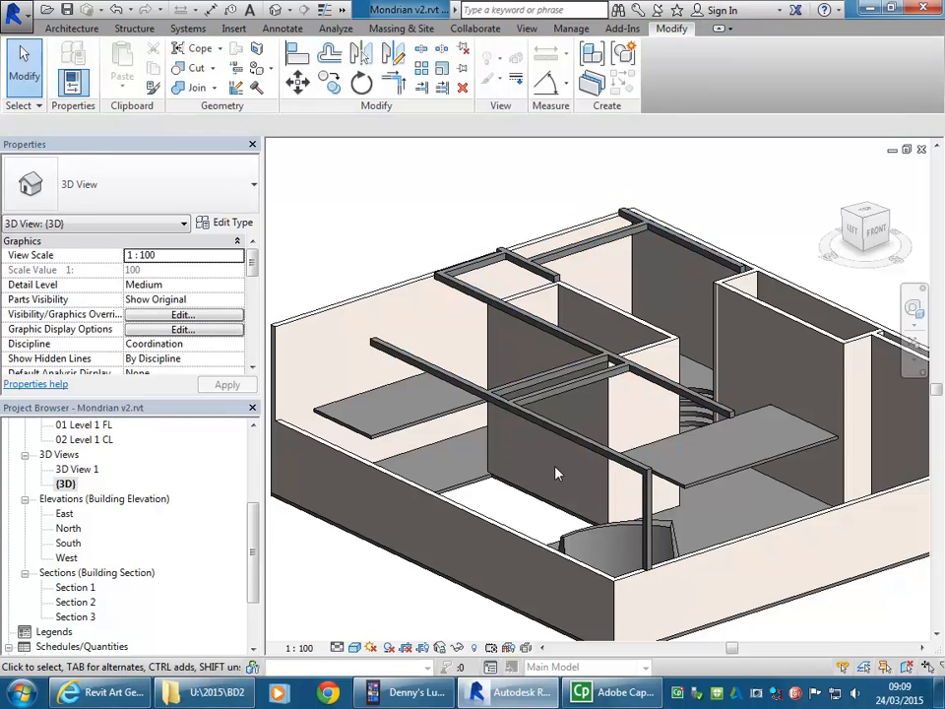
# Step: Open the 00 Ground Floor plan and start a Model In-Place component, dismissing the save reminder without saving the project
pyautogui.scroll(2, 253, 552)
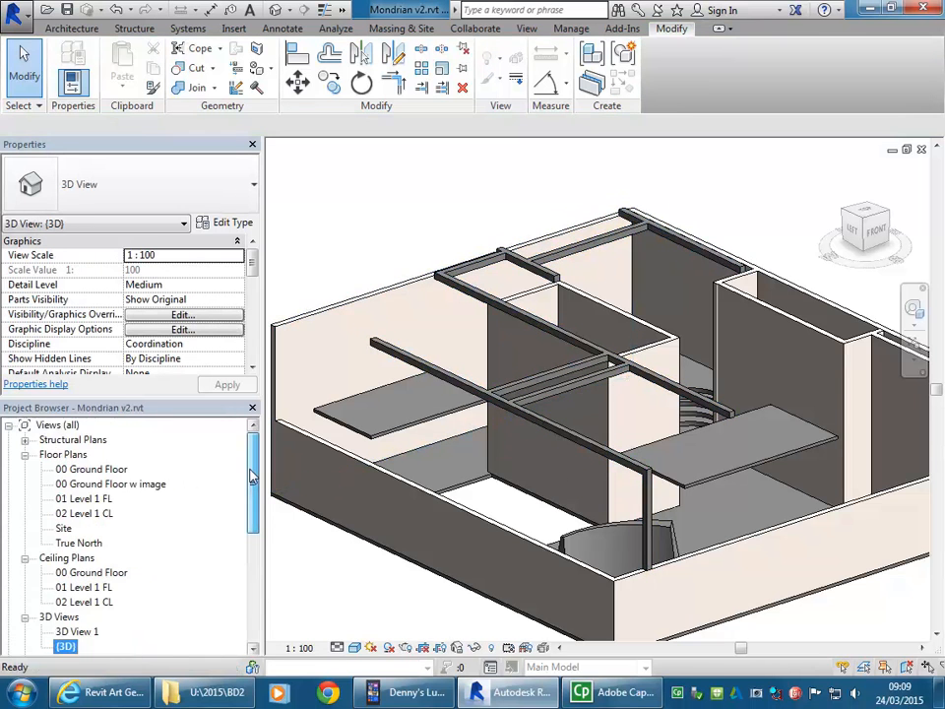
pyautogui.doubleClick(92, 469)
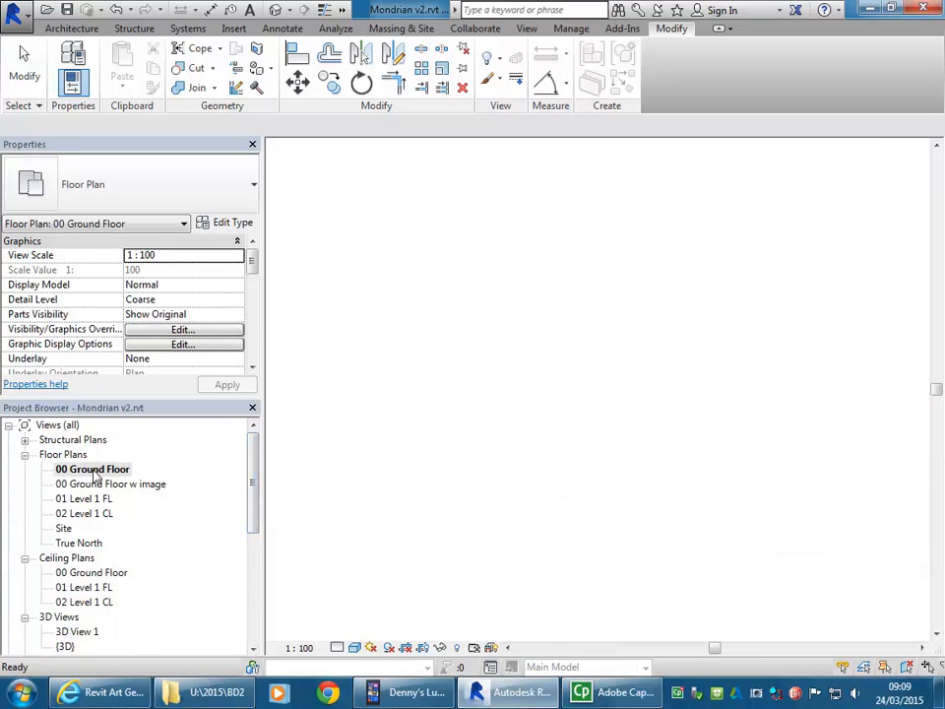
pyautogui.scroll(3, 453, 348)
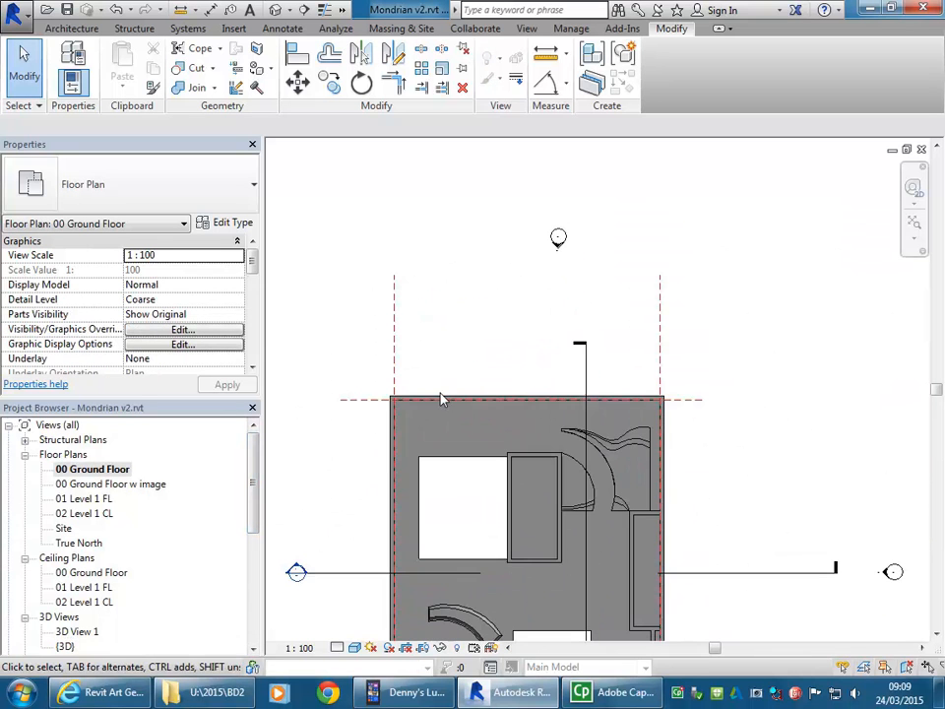
pyautogui.click(65, 28)
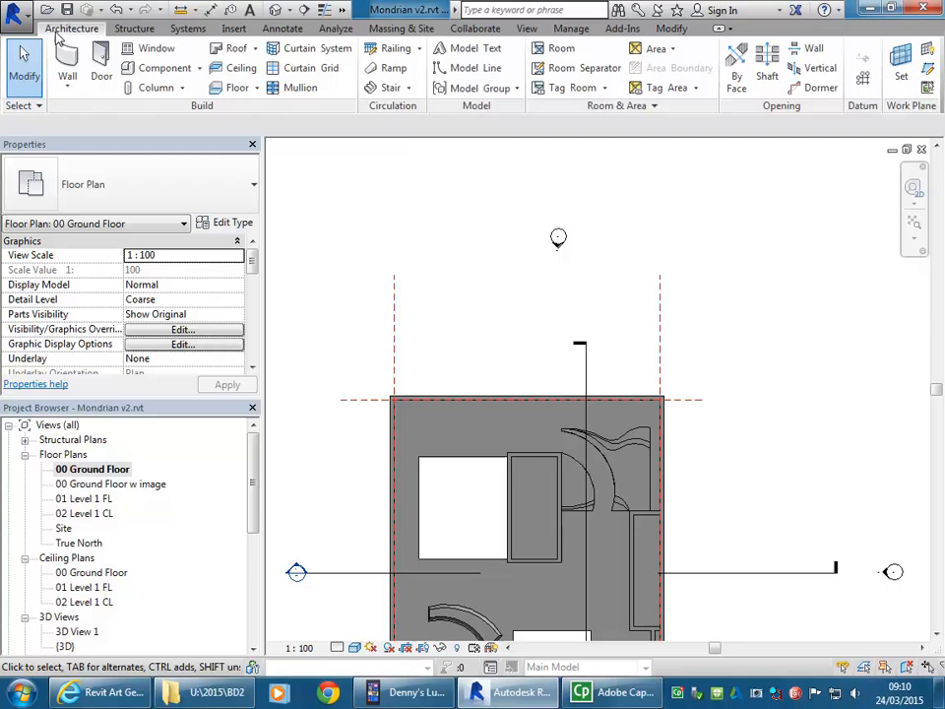
pyautogui.click(199, 67)
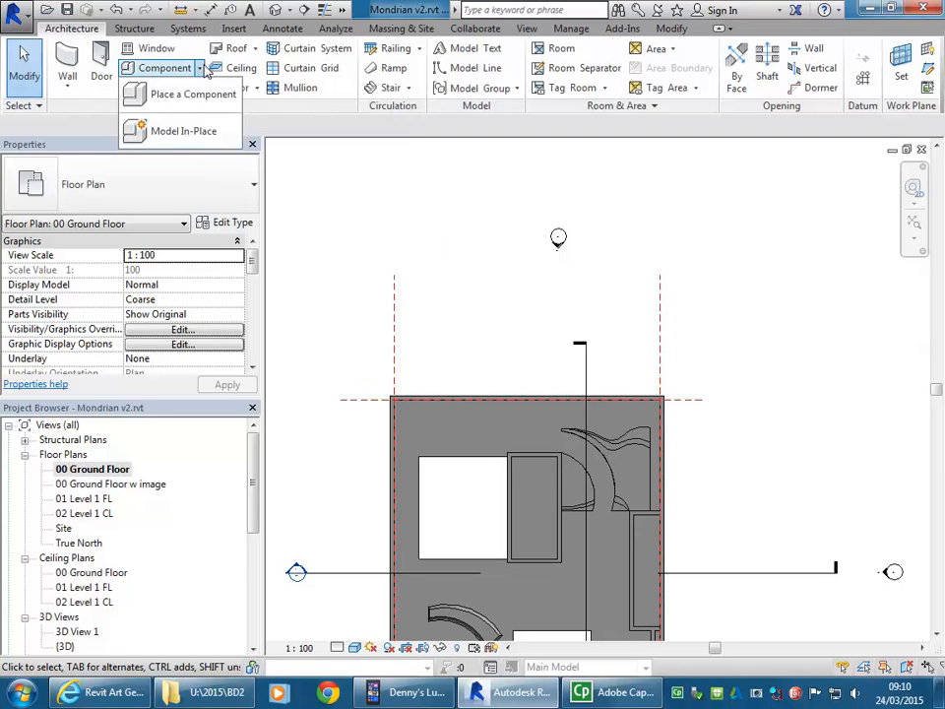
pyautogui.click(179, 133)
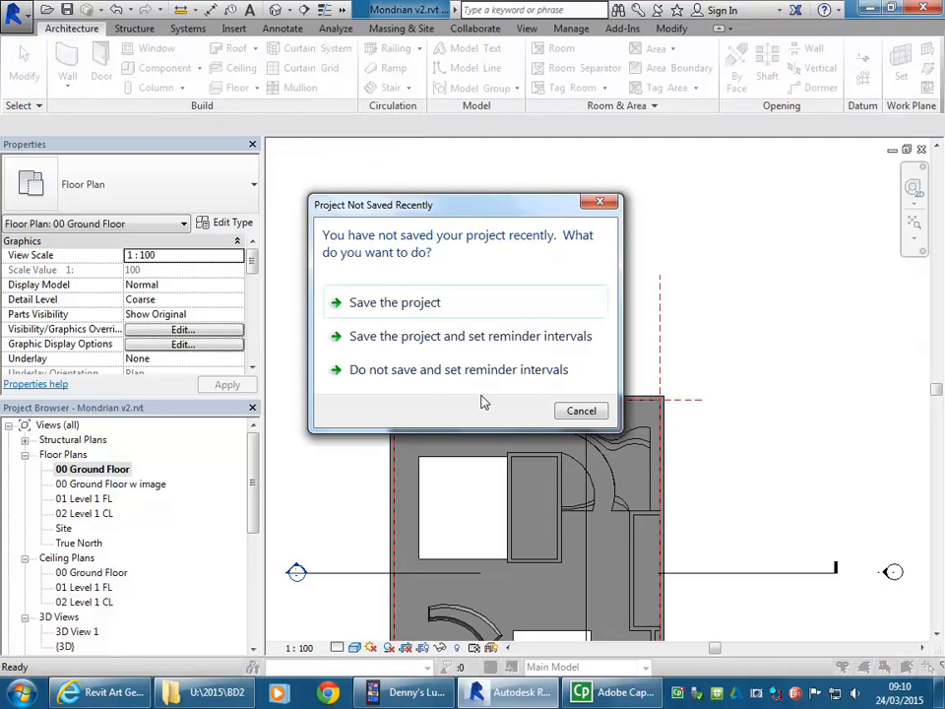
pyautogui.click(581, 411)
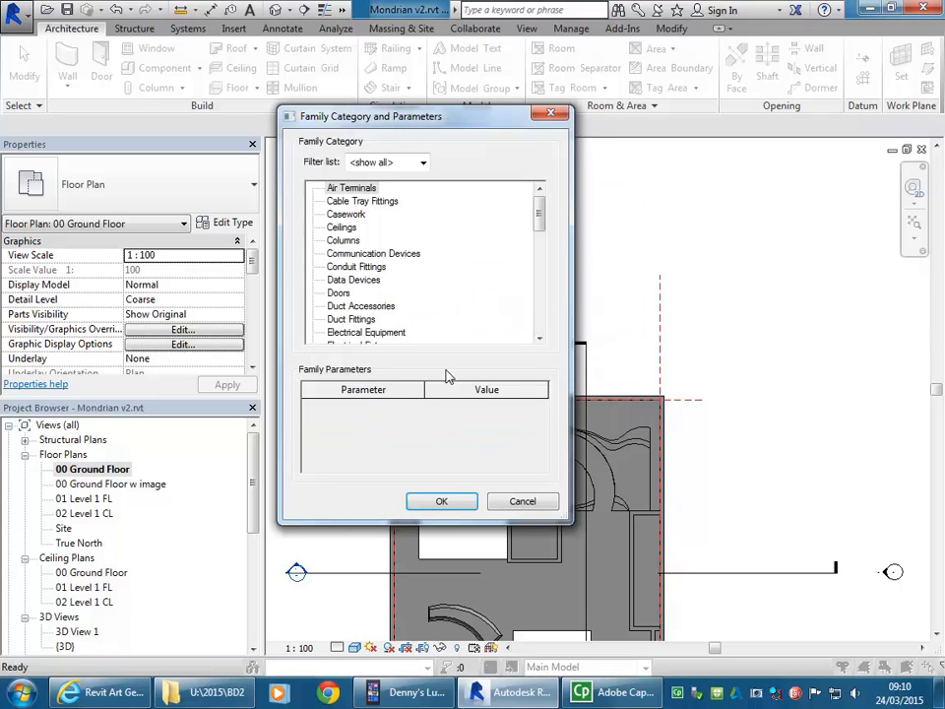
# Step: Assign the in-place component to the Generic Models category and accept the name Generic Models 1
pyautogui.scroll(-3, 358, 273)
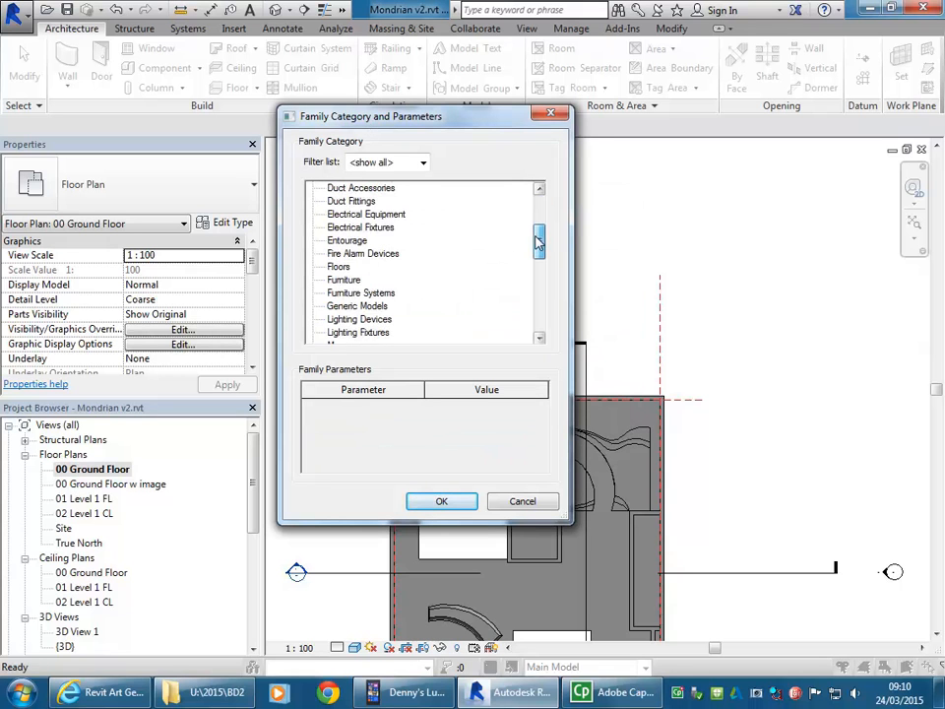
pyautogui.click(355, 292)
pyautogui.click(357, 306)
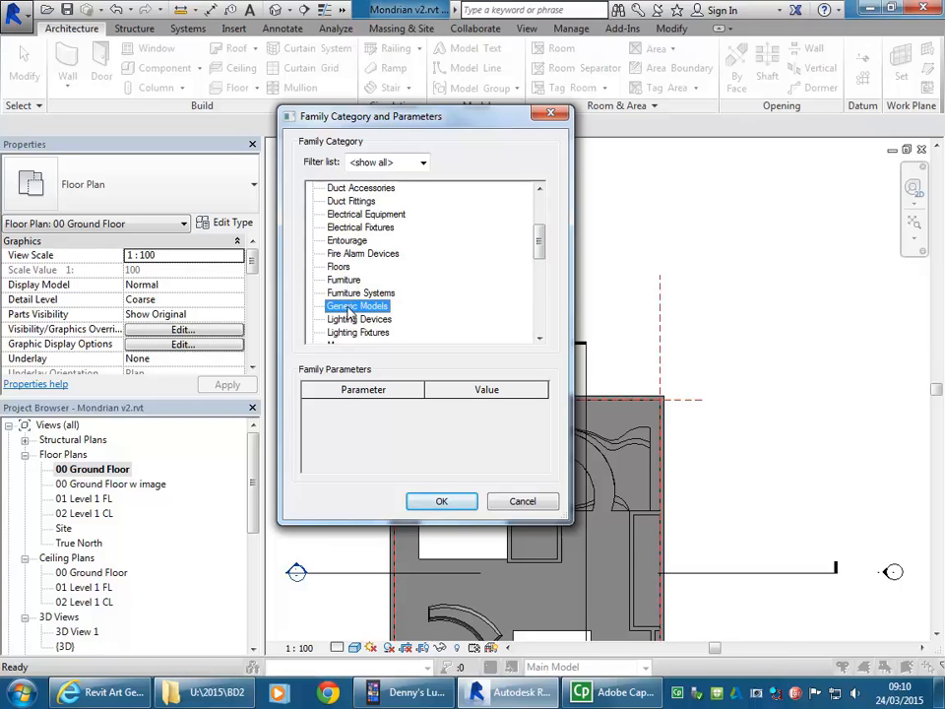
pyautogui.click(443, 502)
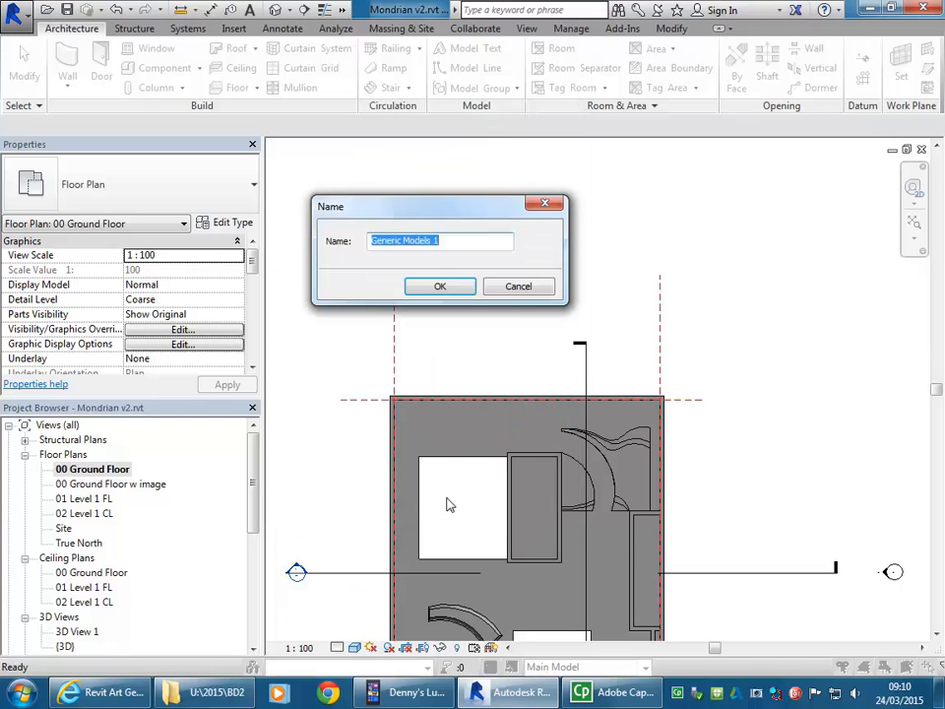
pyautogui.click(437, 289)
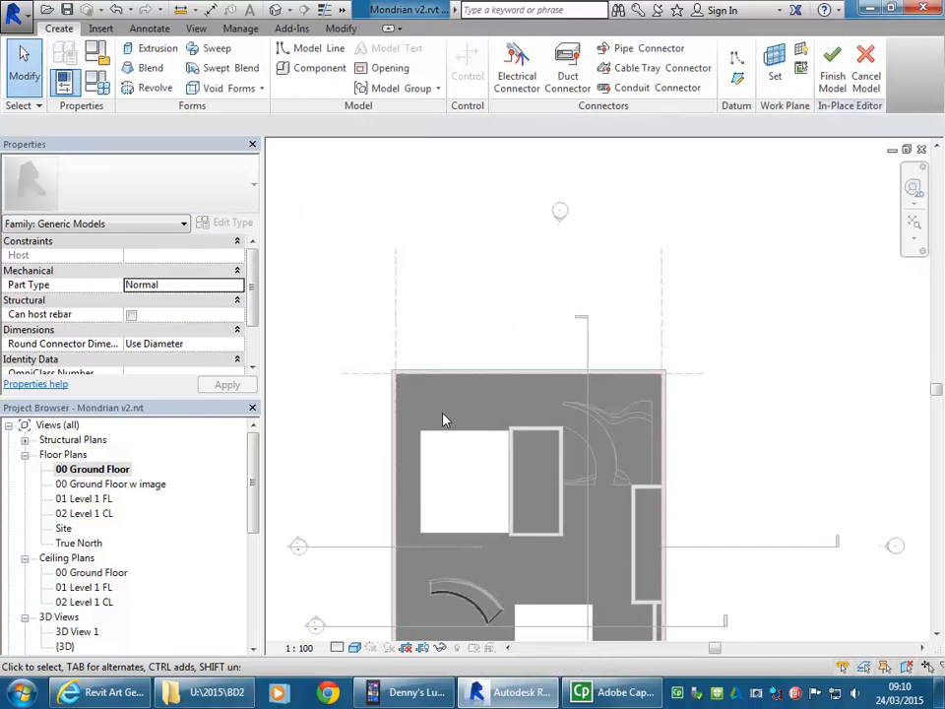
# Step: Open the {3D} view of the building and frame the upper floor slab beside the long outer wall
pyautogui.scroll(4, 442, 446)
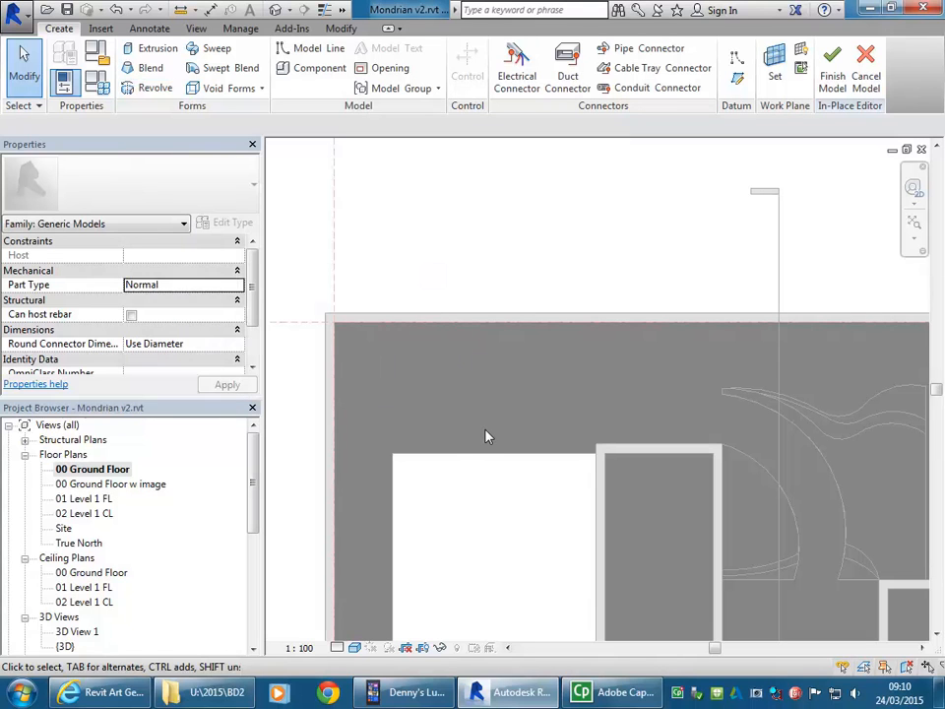
pyautogui.moveTo(485, 436); pyautogui.dragTo(487, 385, button='middle')
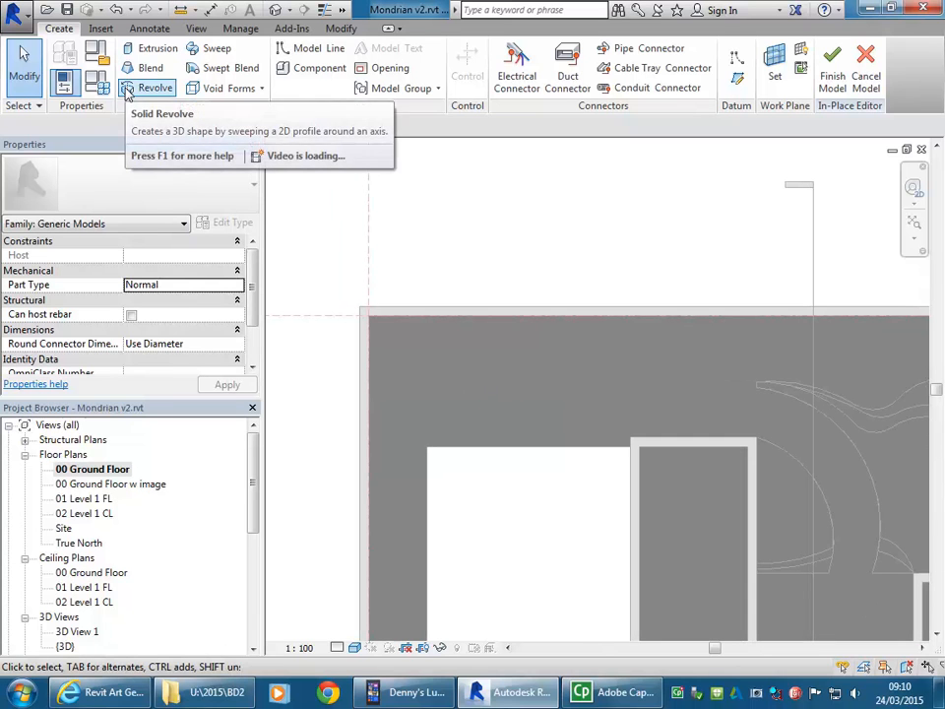
pyautogui.moveTo(255, 486); pyautogui.dragTo(253, 526)
pyautogui.doubleClick(64, 558)
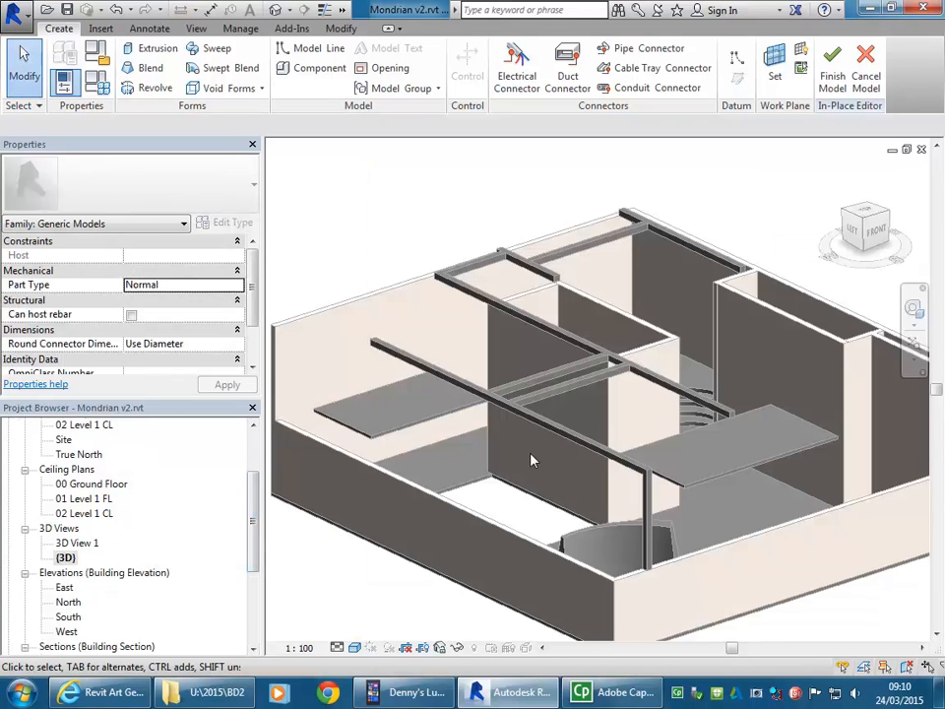
pyautogui.moveTo(507, 424); pyautogui.dragTo(616, 449, button='middle')
pyautogui.scroll(5, 429, 371)
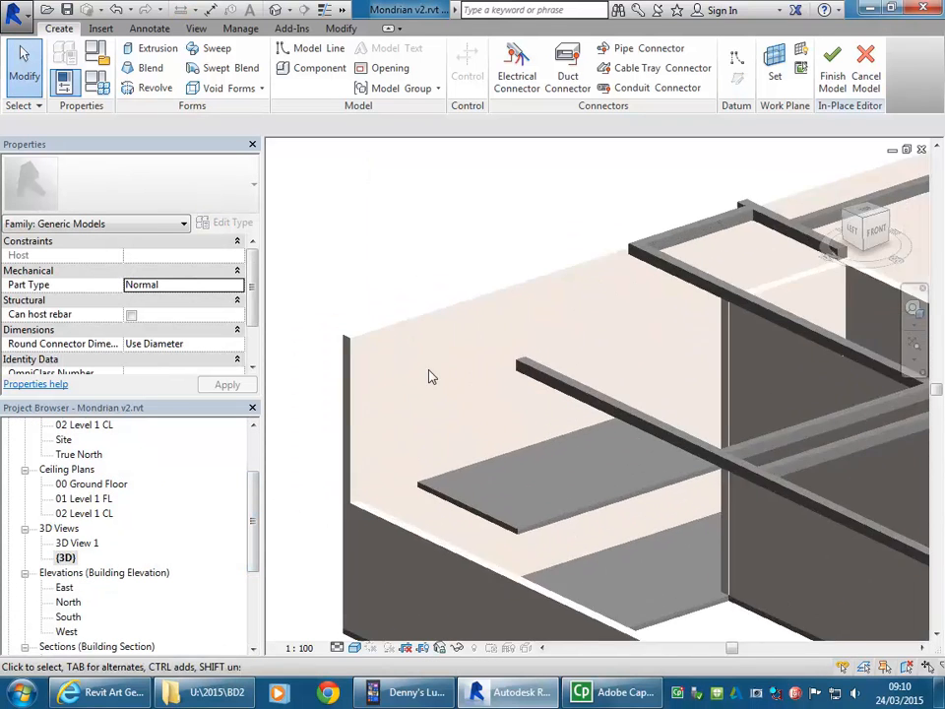
pyautogui.moveTo(488, 429); pyautogui.dragTo(469, 402, button='middle')
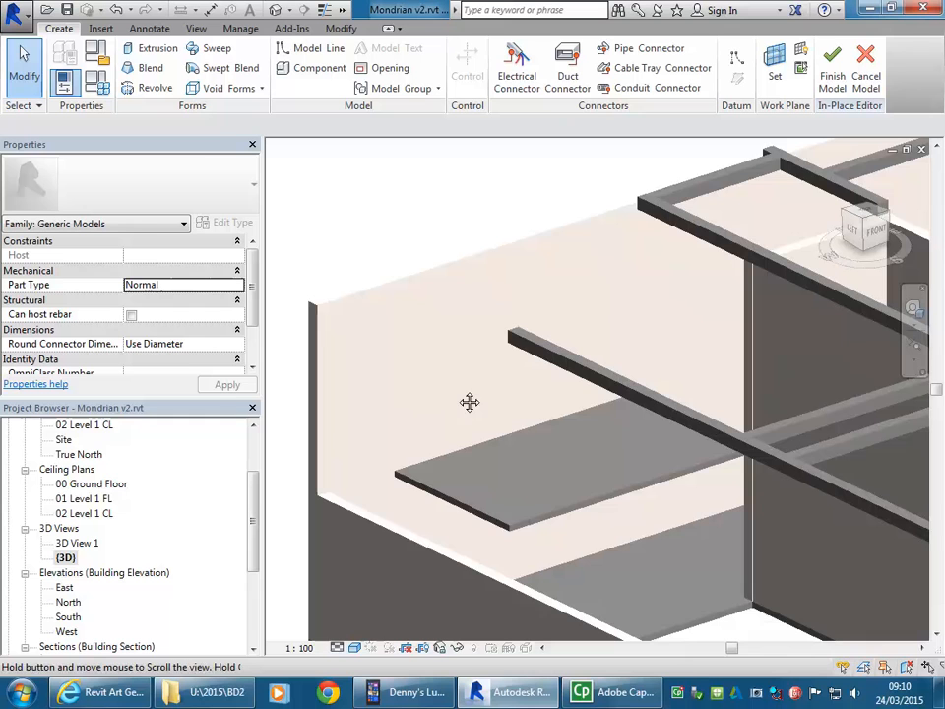
# Step: Start a solid Revolve and pick the face of the long Generic 300mm wall behind the upper slab as its work plane
pyautogui.click(148, 89)
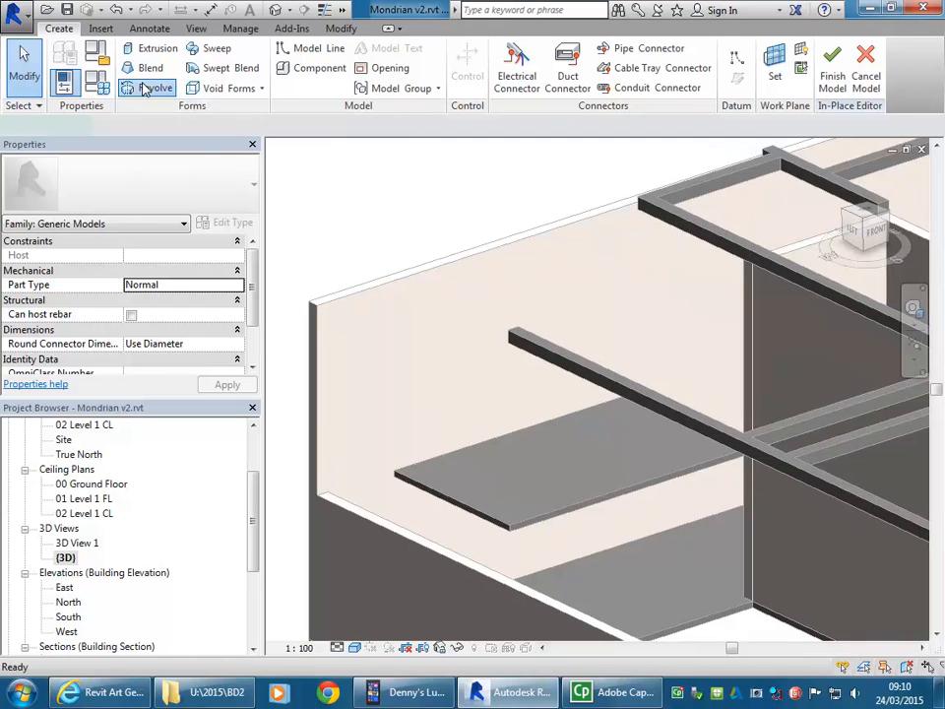
pyautogui.scroll(-2, 473, 337)
pyautogui.moveTo(474, 338)
pyautogui.mouseDown(button='middle')
pyautogui.moveTo(490, 344)
pyautogui.moveTo(484, 336)
pyautogui.mouseUp(button='middle')
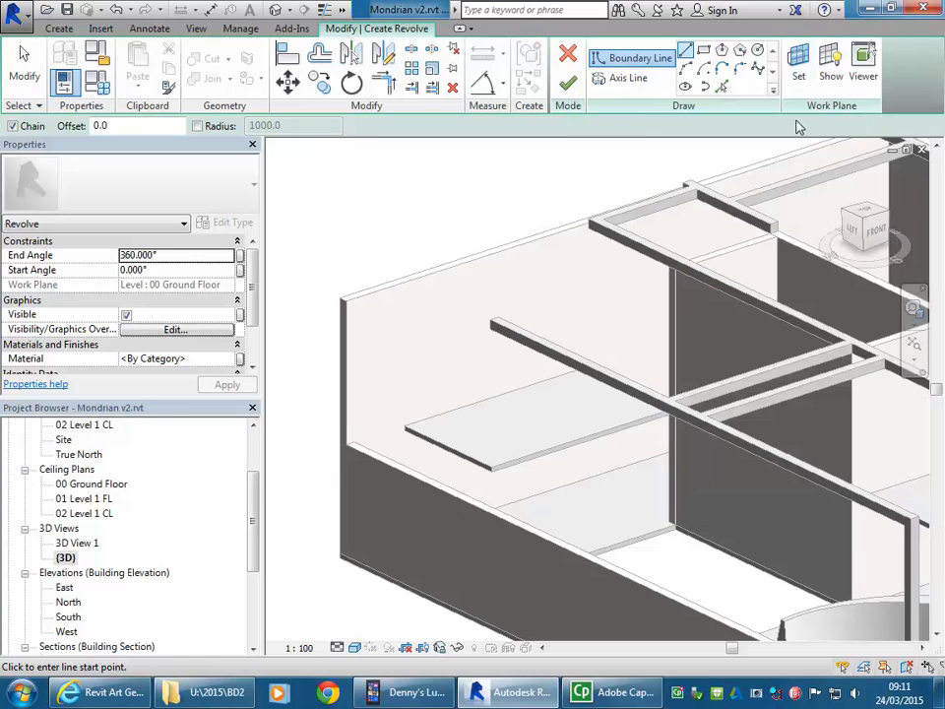
pyautogui.click(798, 69)
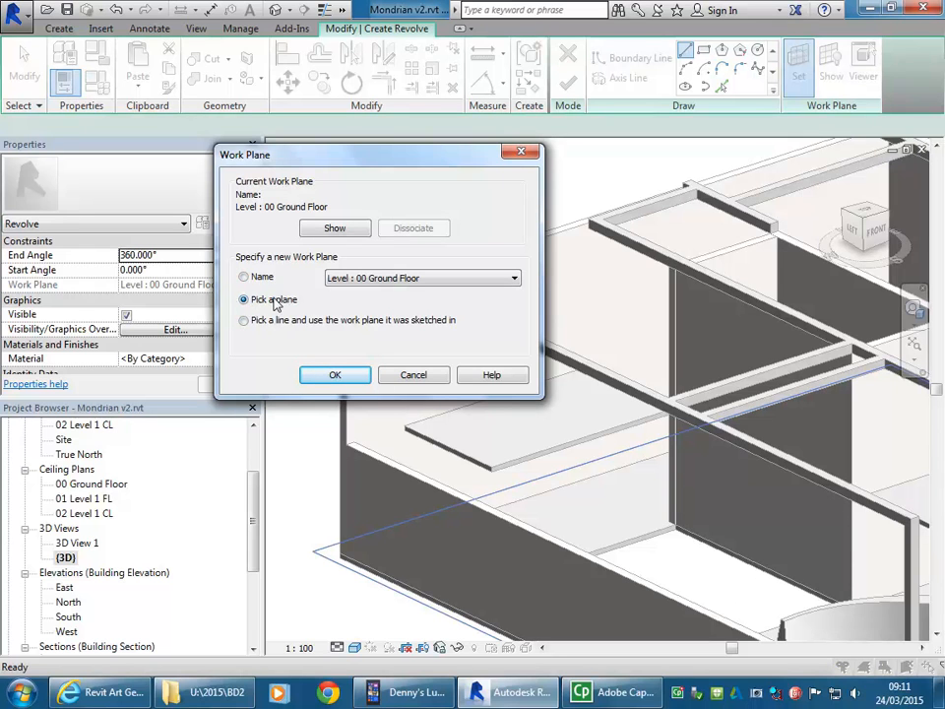
pyautogui.click(339, 378)
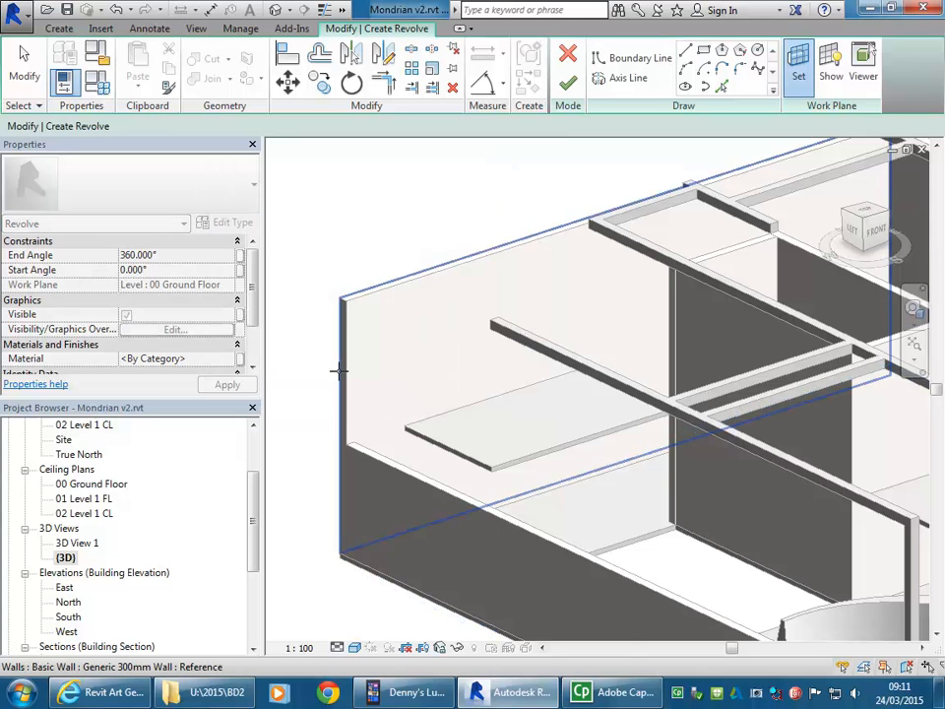
pyautogui.scroll(-3, 434, 348)
pyautogui.moveTo(440, 316); pyautogui.dragTo(351, 321, button='middle')
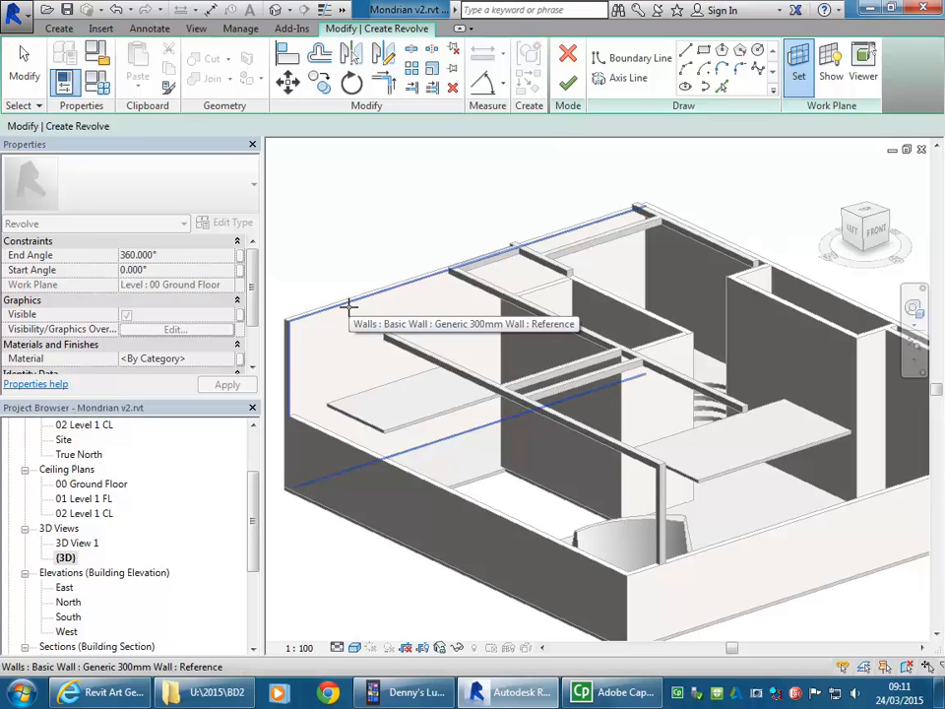
pyautogui.click(349, 306)
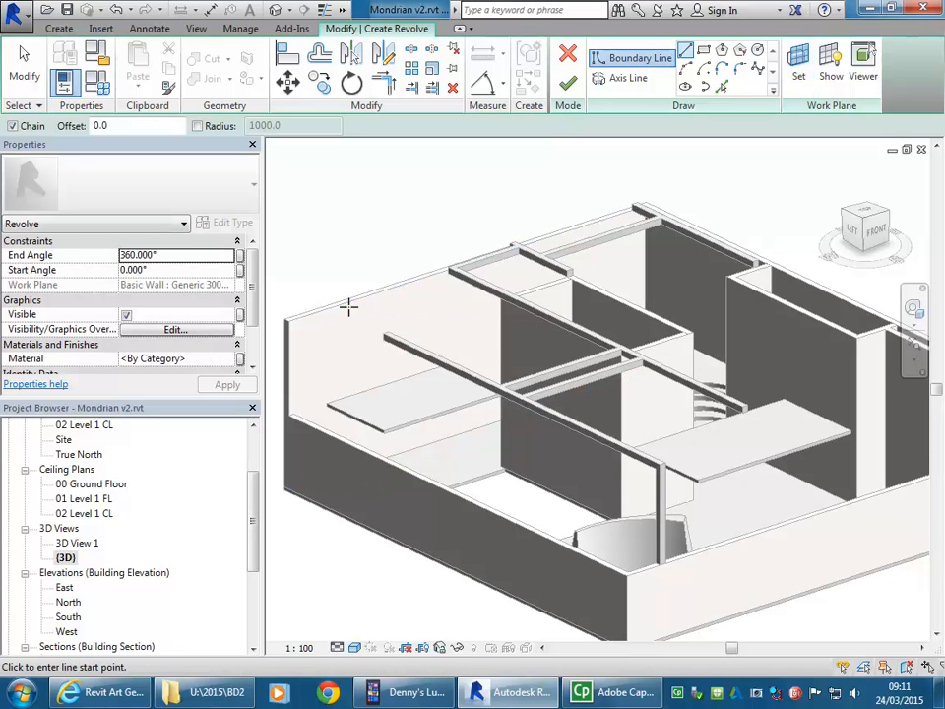
# Step: Display the active work plane to check its position along the long wall, and hide it again
pyautogui.moveTo(370, 354); pyautogui.dragTo(401, 357, button='middle')
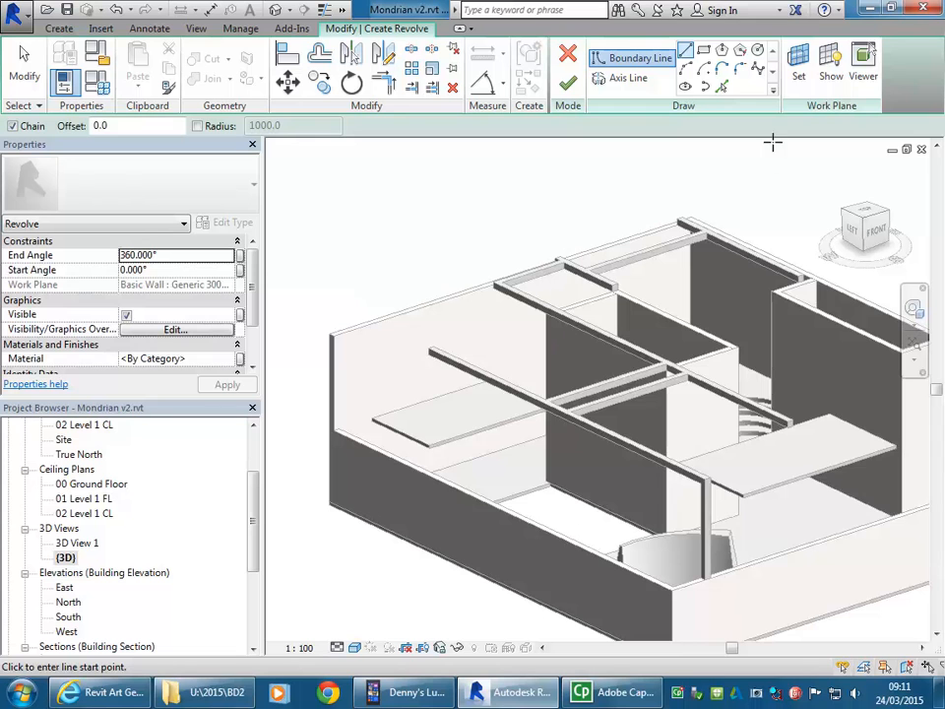
pyautogui.click(830, 69)
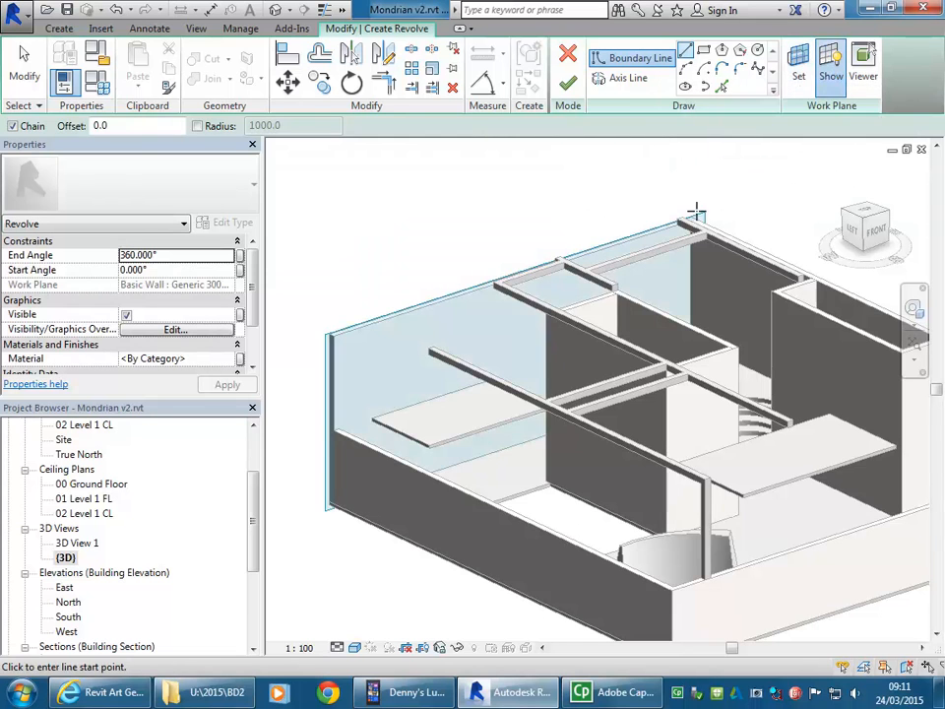
pyautogui.keyDown('shift'); pyautogui.moveTo(384, 404); pyautogui.dragTo(401, 365, button='middle'); pyautogui.keyUp('shift')
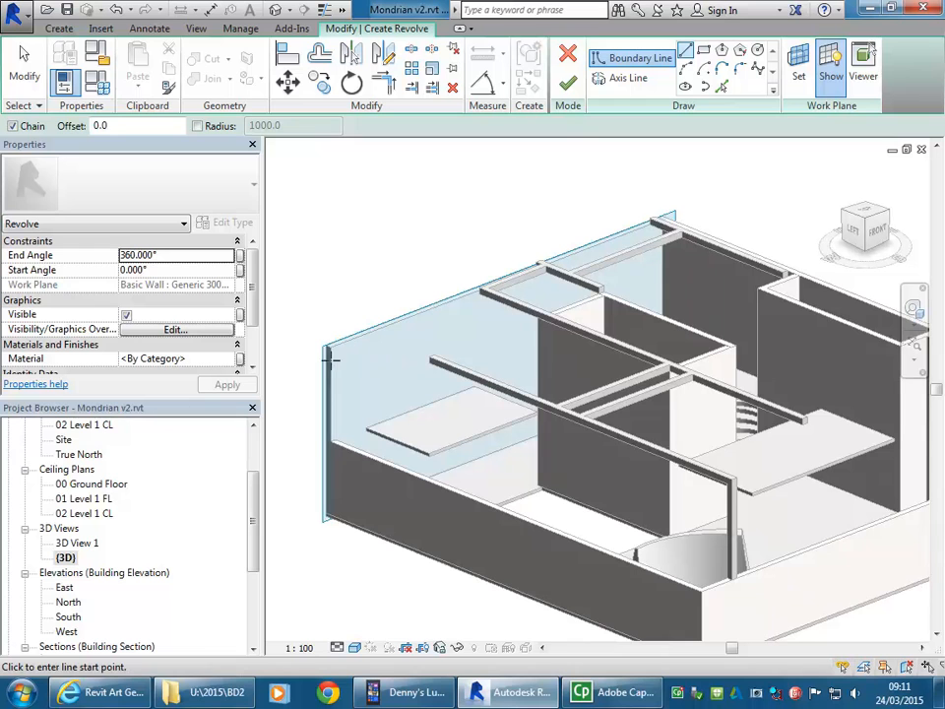
pyautogui.click(830, 74)
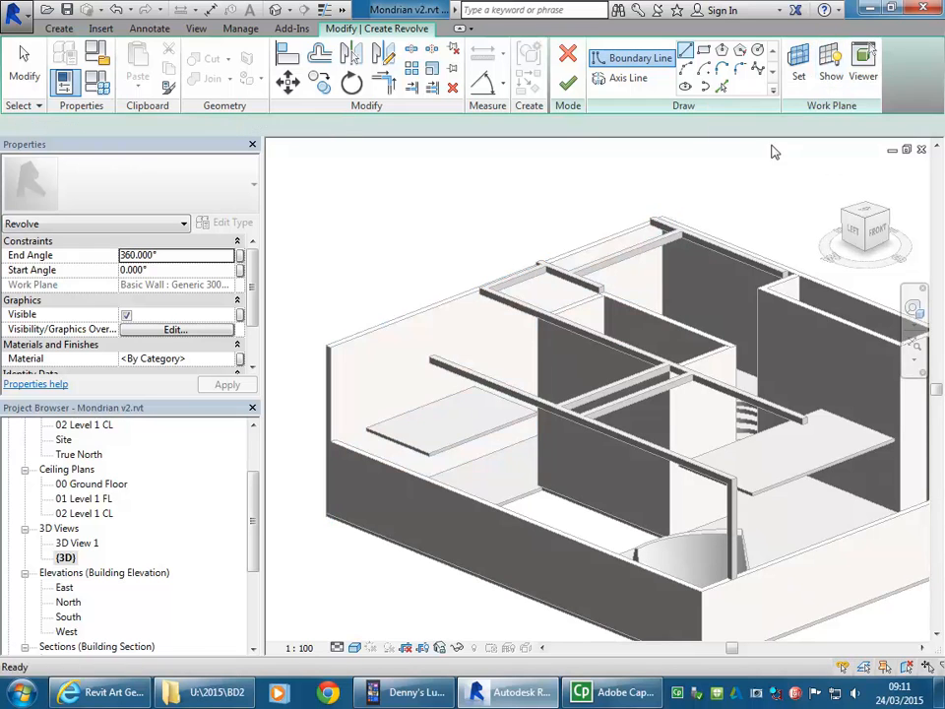
# Step: Draw a vertical boundary line for the revolve profile up from the wall's base line, ending below the upper slab
pyautogui.moveTo(390, 428); pyautogui.dragTo(403, 424, button='middle')
pyautogui.scroll(2, 403, 424)
pyautogui.keyDown('shift'); pyautogui.moveTo(539, 529); pyautogui.dragTo(575, 441, button='middle'); pyautogui.keyUp('shift')
pyautogui.scroll(4, 576, 462)
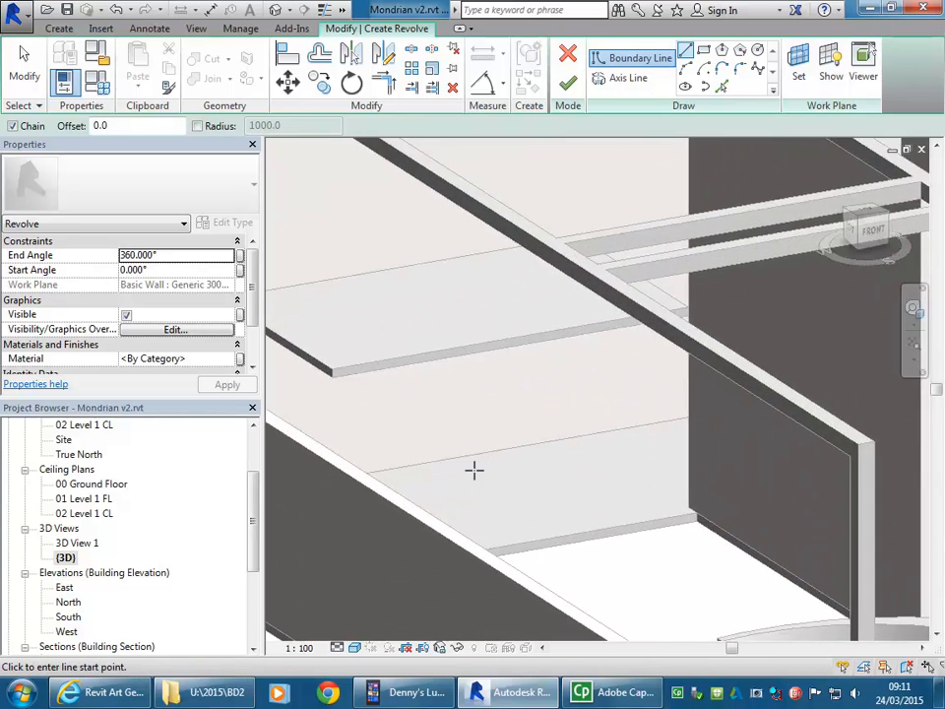
pyautogui.scroll(3, 487, 457)
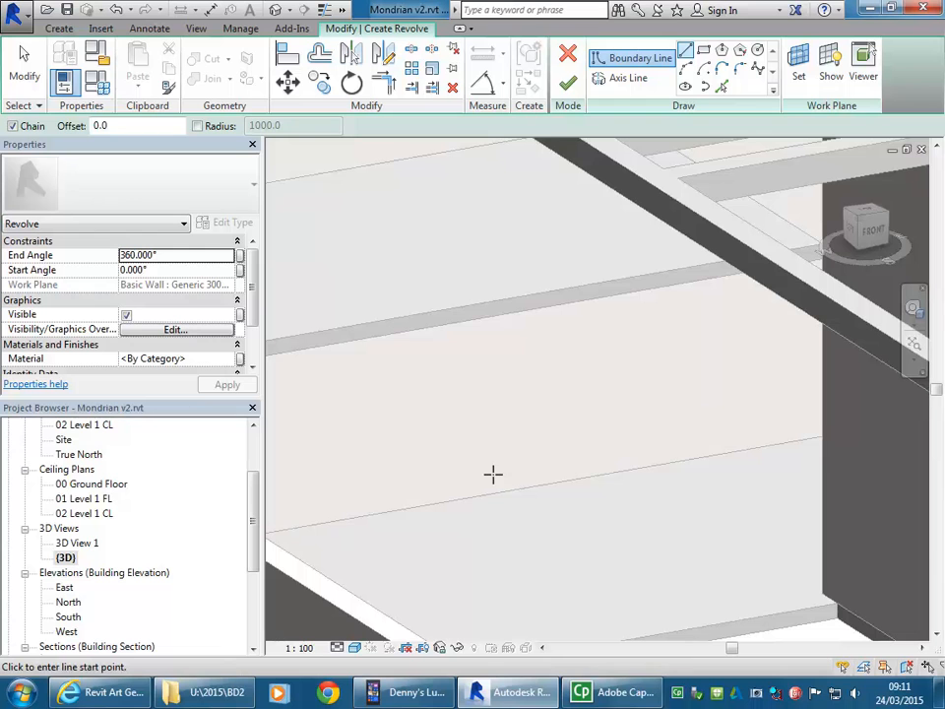
pyautogui.scroll(3, 536, 453)
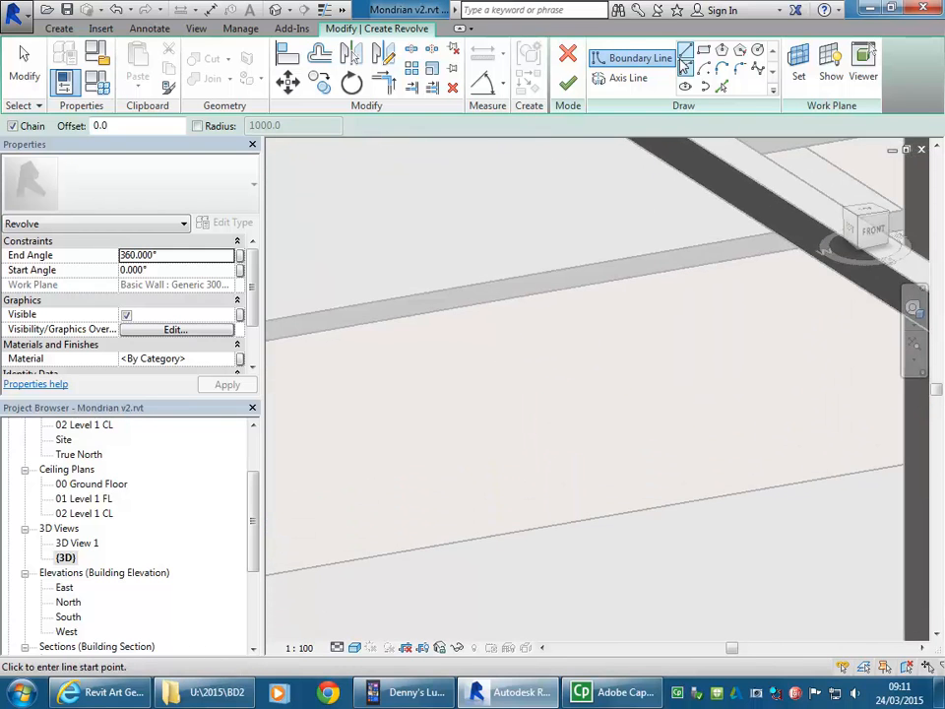
pyautogui.click(565, 520)
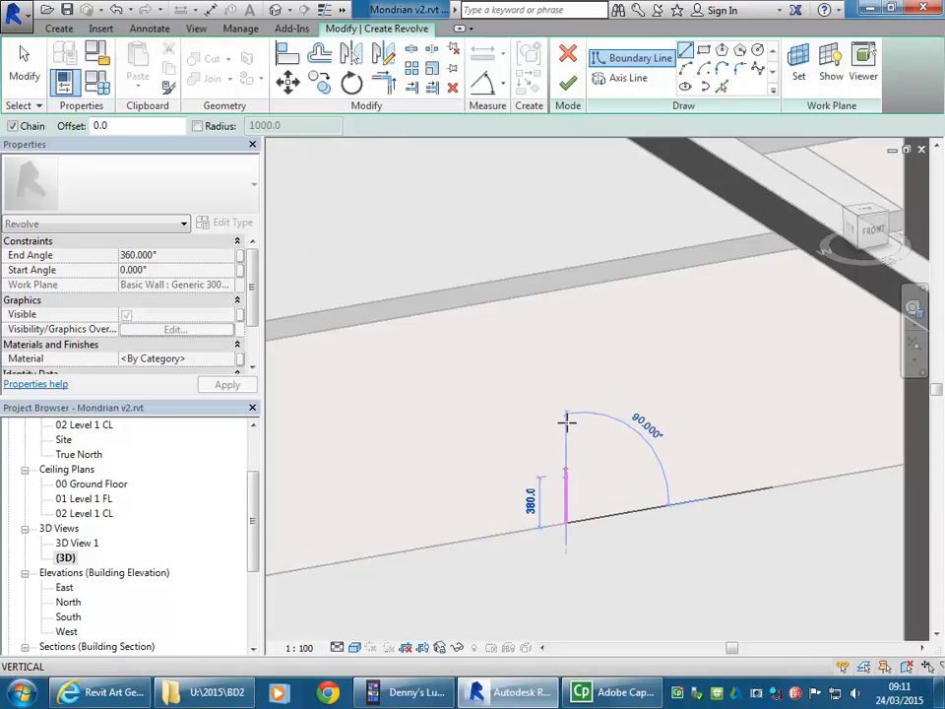
pyautogui.click(565, 347)
pyautogui.scroll(2, 571, 345)
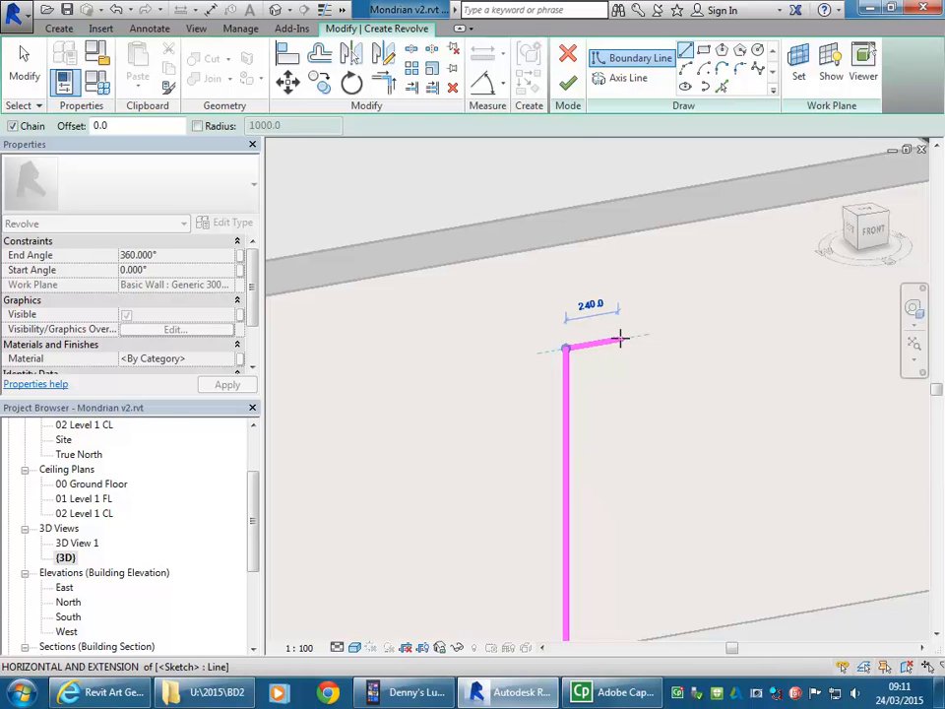
# Step: Close the revolve profile with a short top edge, a sloped edge about 760 mm long, a 500 mm seat edge, a slanted front and the base line
pyautogui.click(666, 331)
pyautogui.keyDown('shift'); pyautogui.moveTo(670, 331); pyautogui.dragTo(638, 491, button='middle'); pyautogui.keyUp('shift')
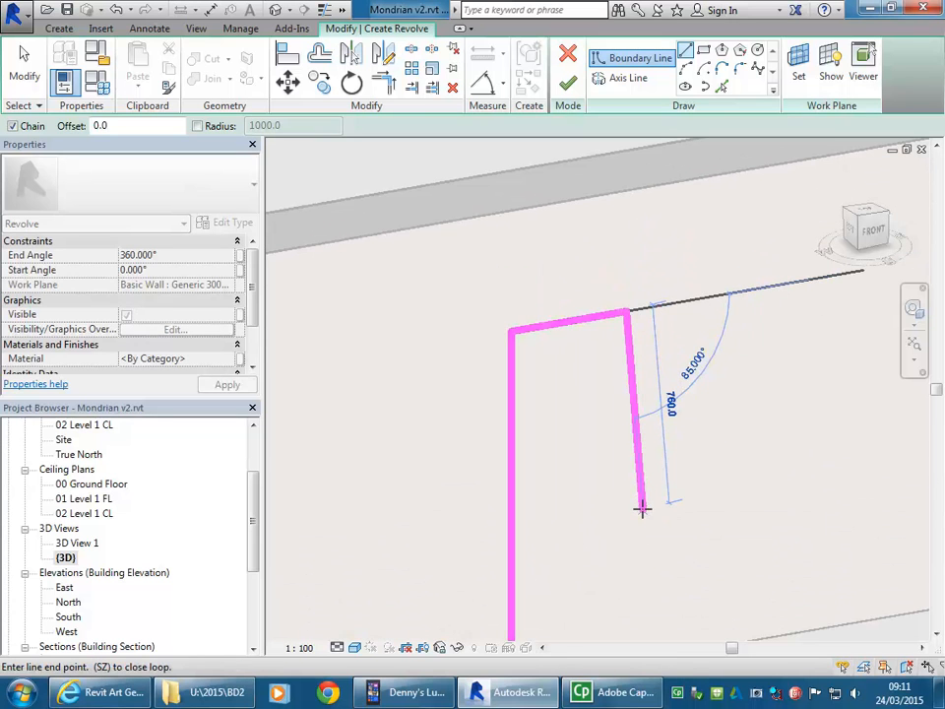
pyautogui.click(642, 508)
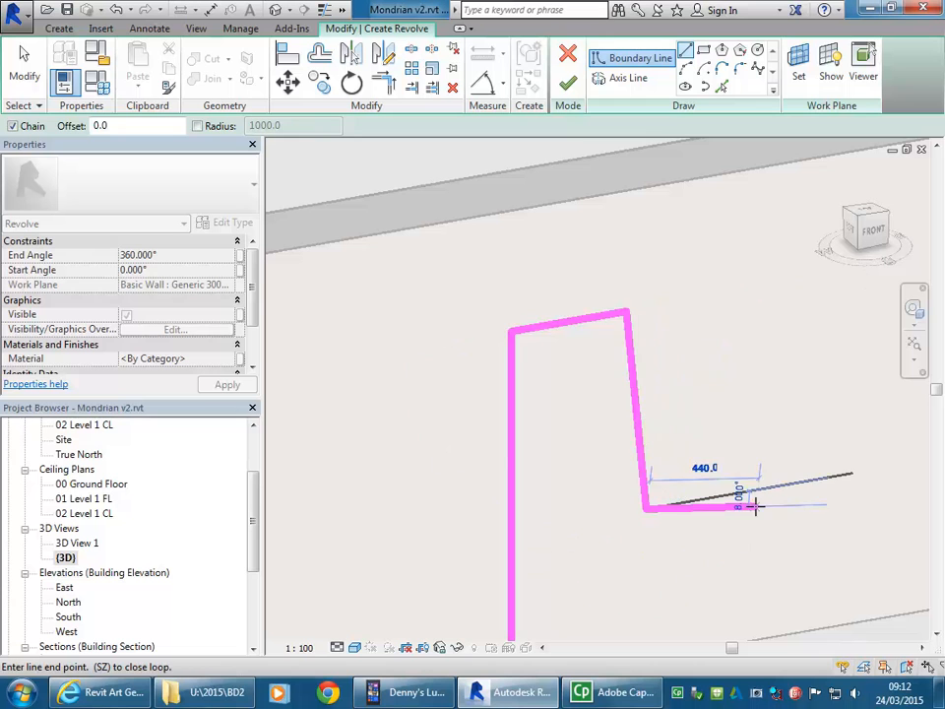
pyautogui.click(769, 492)
pyautogui.moveTo(769, 492); pyautogui.dragTo(783, 430, button='middle')
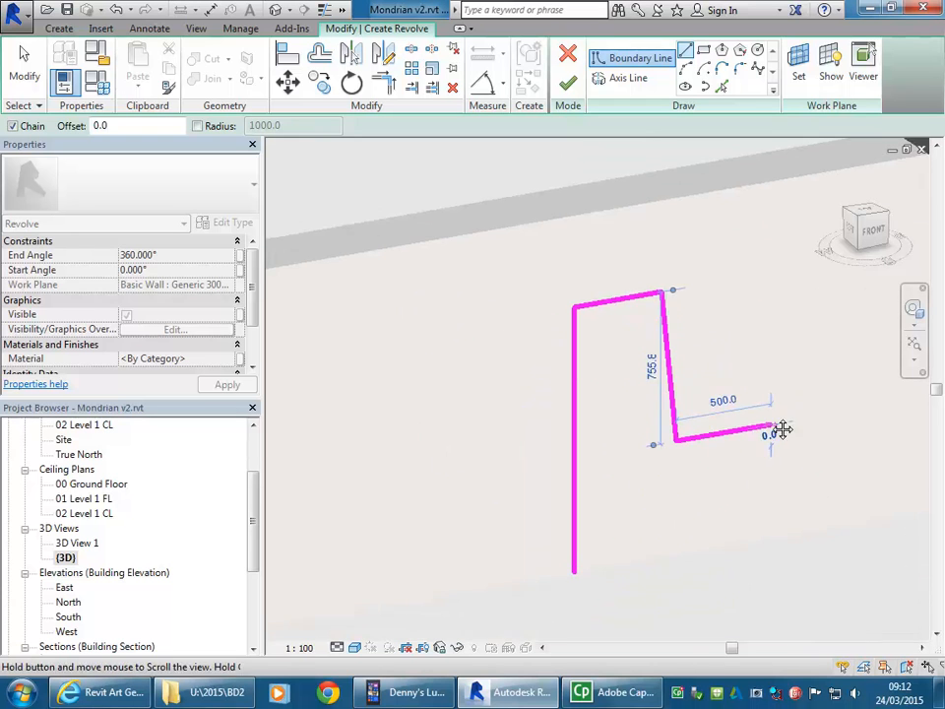
pyautogui.click(735, 537)
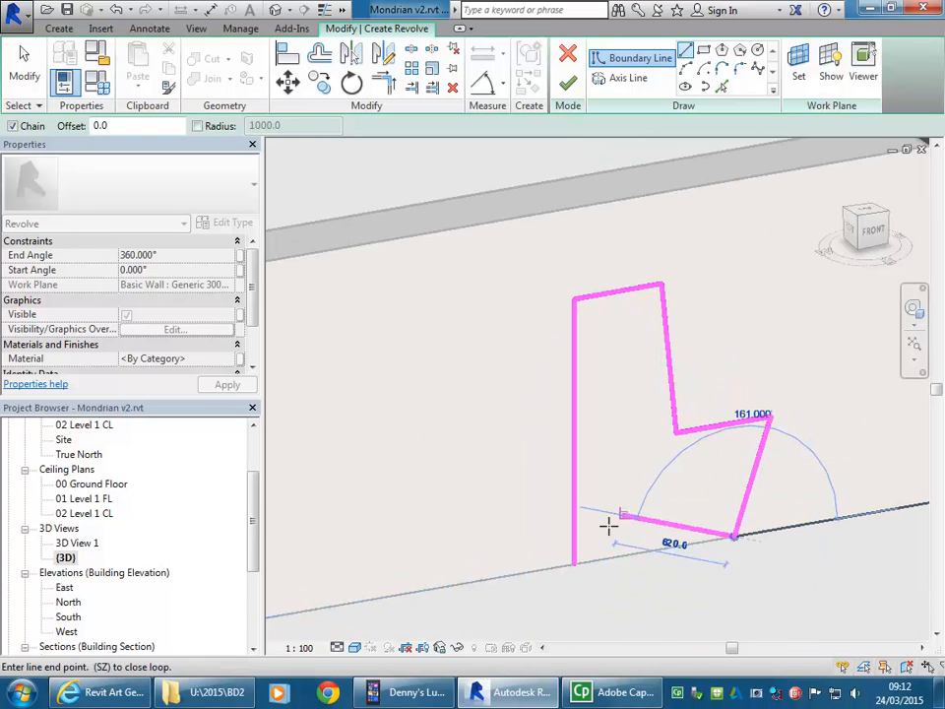
pyautogui.click(574, 562)
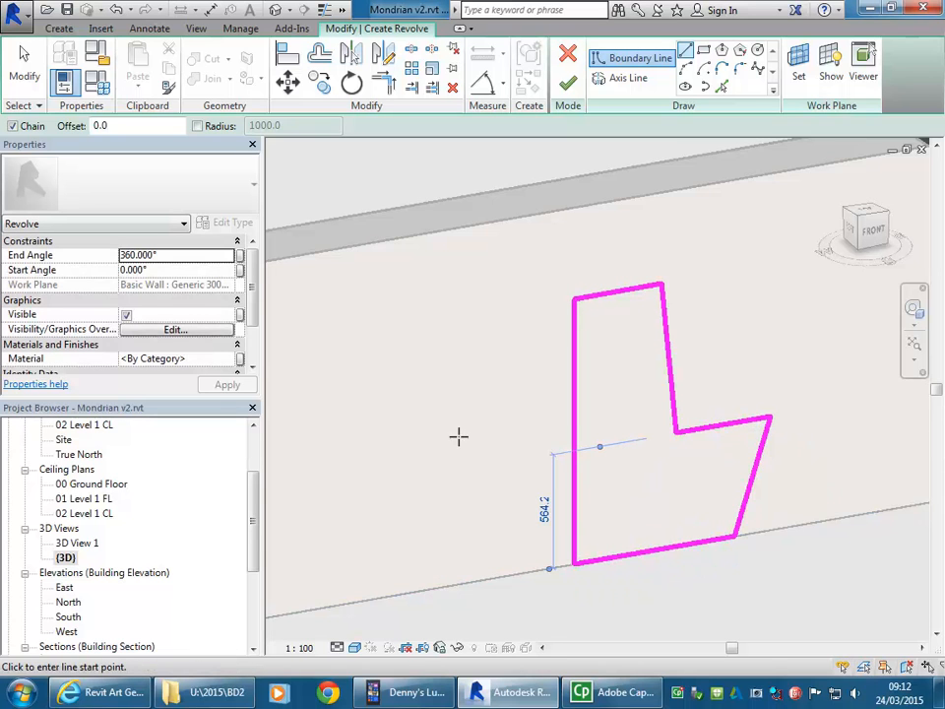
# Step: Draw a vertical axis line 1680 mm long up the profile's straight back edge from its base corner and finish the Revolve sketch
pyautogui.moveTo(497, 384); pyautogui.dragTo(487, 385, button='middle')
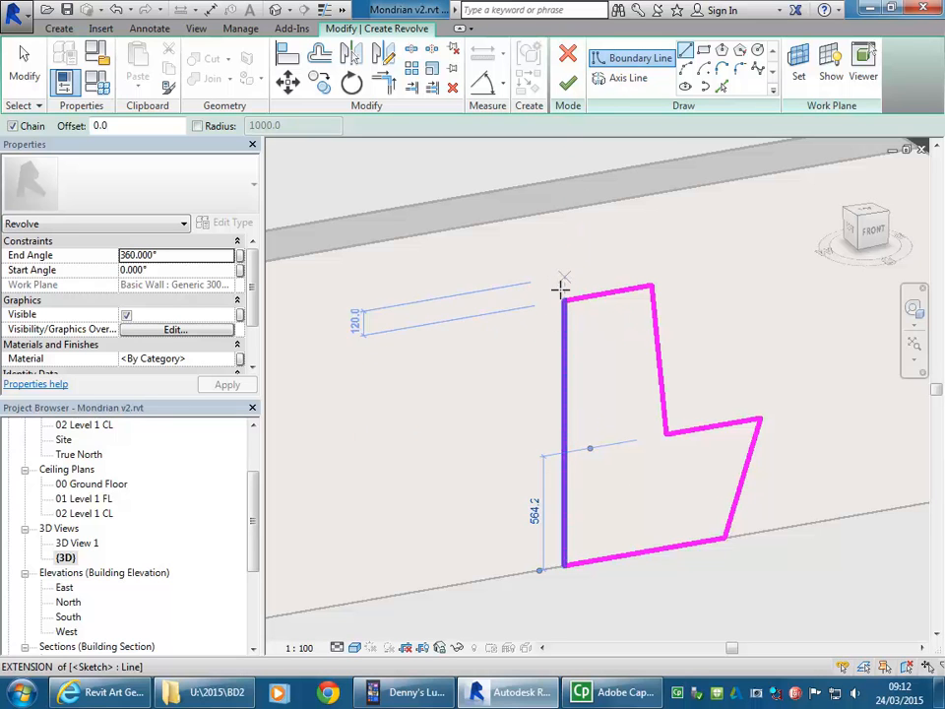
pyautogui.click(622, 80)
pyautogui.click(564, 330)
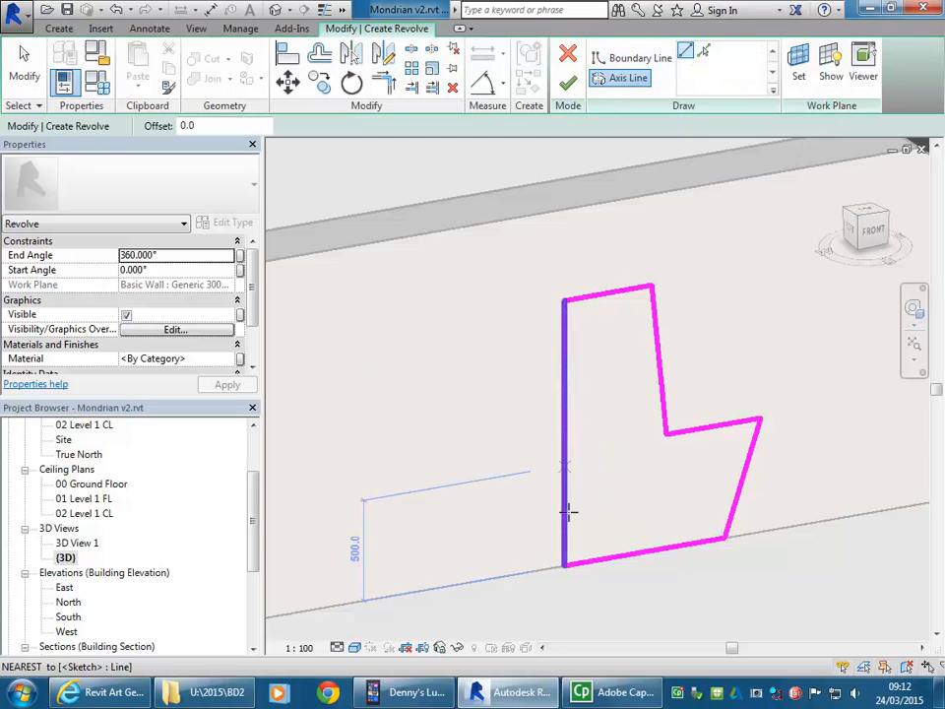
pyautogui.click(563, 565)
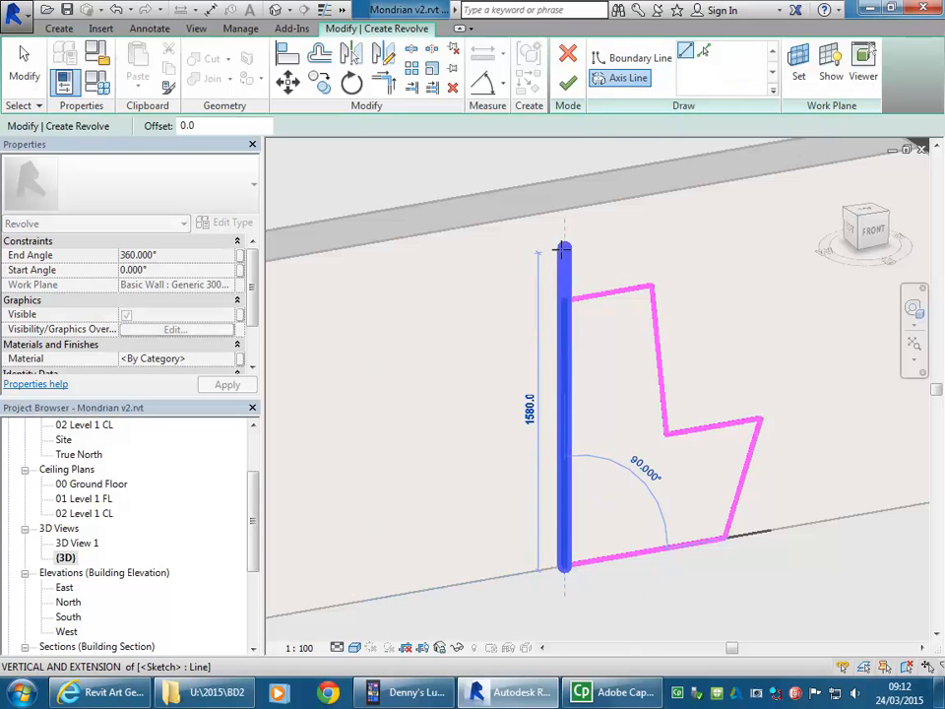
pyautogui.click(563, 226)
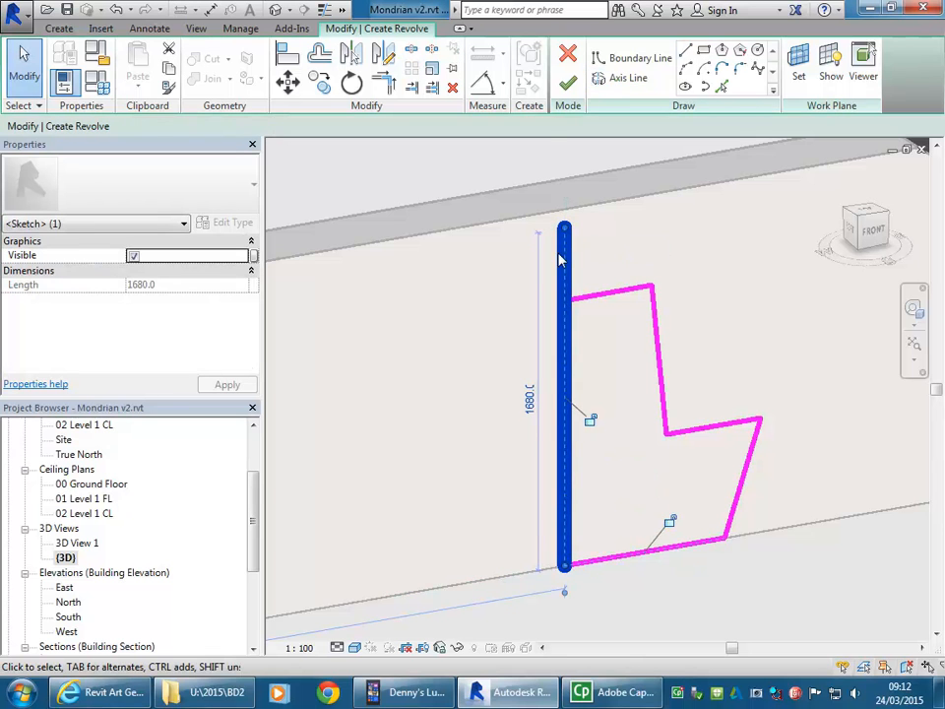
pyautogui.click(567, 83)
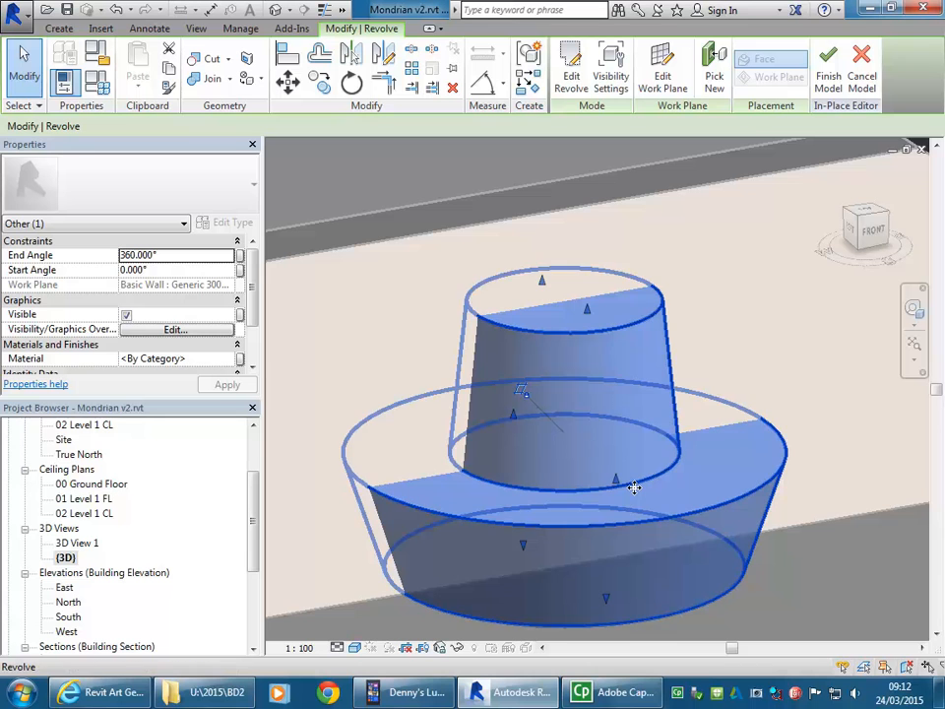
# Step: Set the Revolve's Start Angle to 180°, keeping the half of the solid in front of the wall
pyautogui.scroll(-2, 634, 488)
pyautogui.moveTo(637, 494)
pyautogui.mouseDown(button='middle')
pyautogui.moveTo(621, 453)
pyautogui.moveTo(628, 500)
pyautogui.mouseUp(button='middle')
pyautogui.scroll(-1, 620, 454)
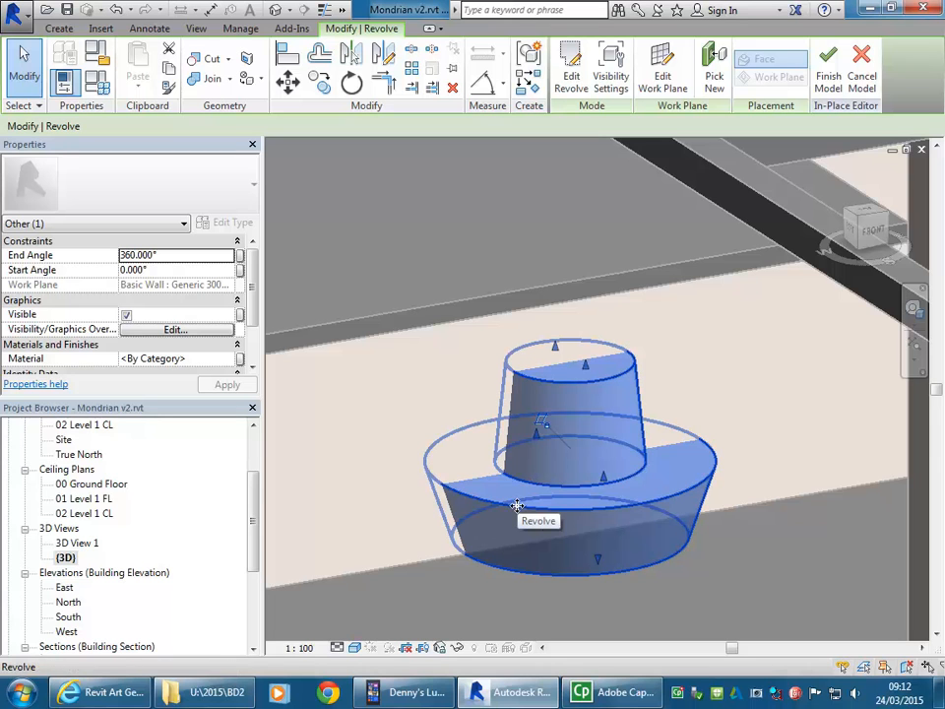
pyautogui.scroll(1, 517, 505)
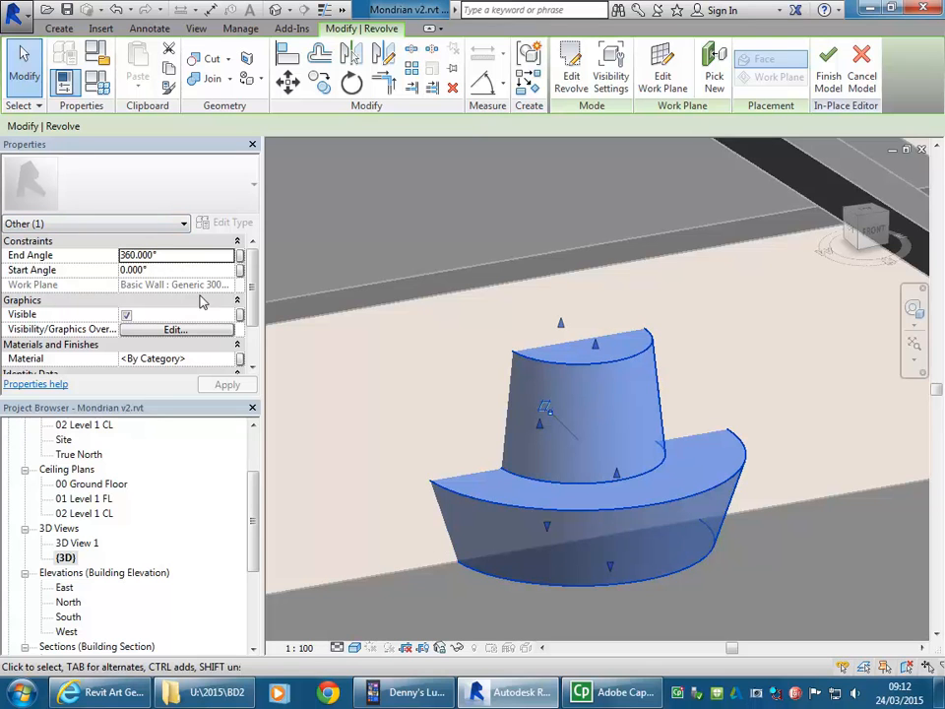
pyautogui.click(177, 270)
pyautogui.write('18')
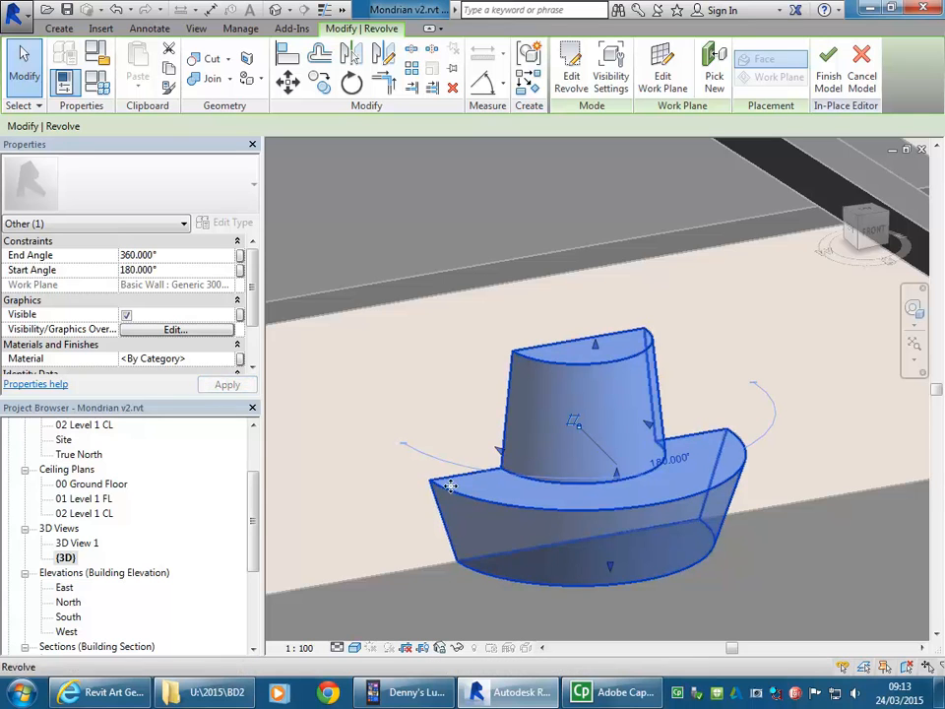
# Step: Deselect the half-revolved chair and finish the in-place Generic Models component
pyautogui.keyDown('shift'); pyautogui.moveTo(448, 477); pyautogui.dragTo(467, 457, button='middle'); pyautogui.keyUp('shift')
pyautogui.click(375, 468)
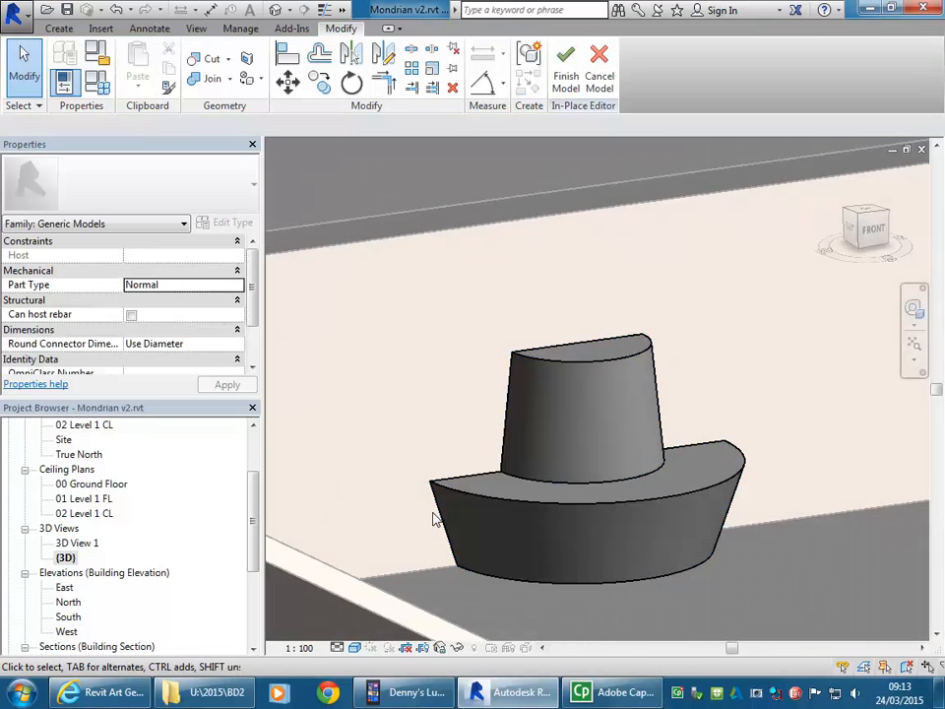
pyautogui.scroll(-5, 434, 519)
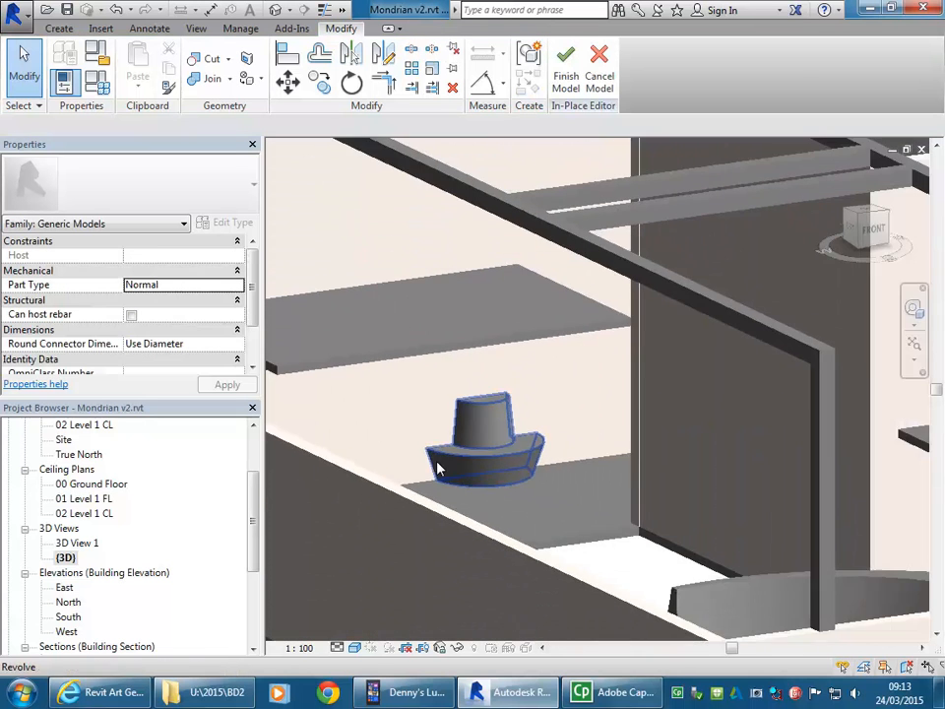
pyautogui.click(566, 69)
# Step: Examine the finished chair and the overhead beam frame within the whole building in 3D
pyautogui.scroll(-4, 521, 456)
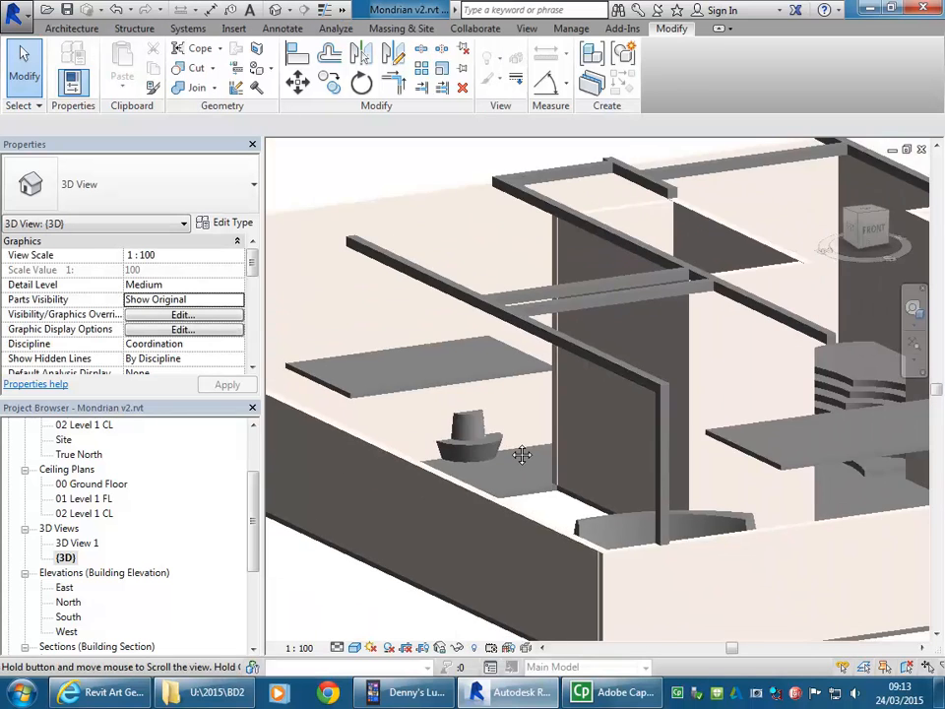
pyautogui.scroll(-2, 541, 475)
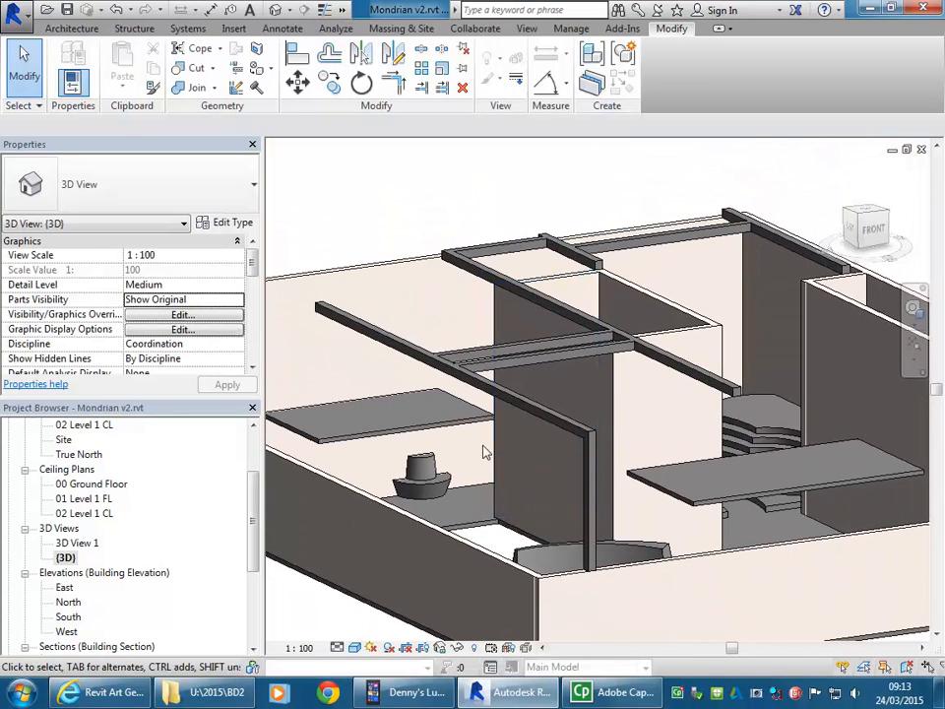
pyautogui.keyDown('shift'); pyautogui.moveTo(498, 421); pyautogui.dragTo(513, 393, button='middle'); pyautogui.keyUp('shift')
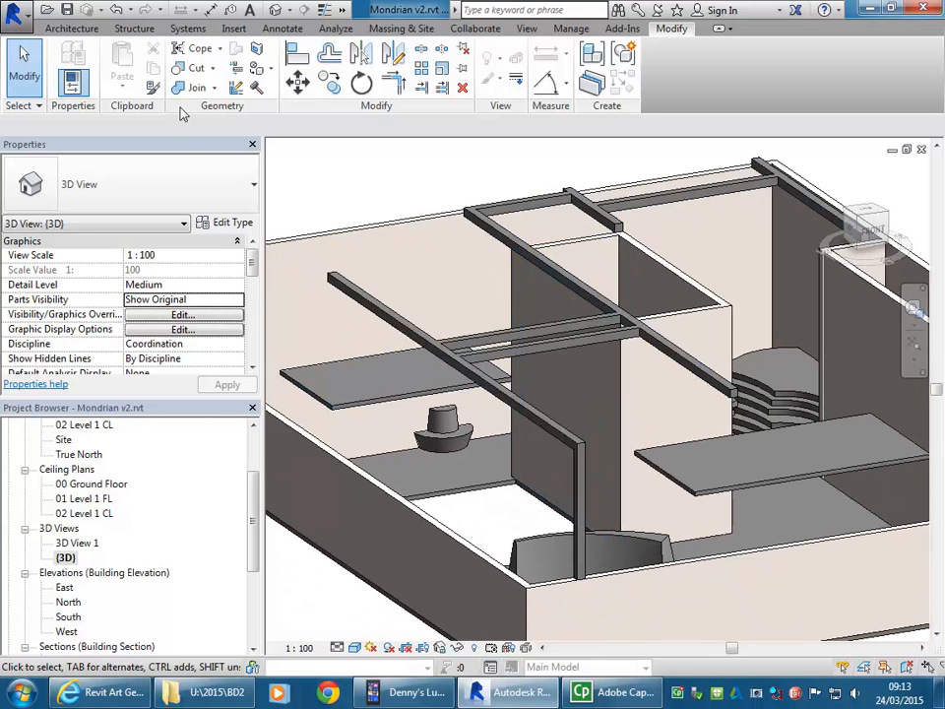
pyautogui.click(71, 28)
pyautogui.scroll(-3, 526, 428)
pyautogui.moveTo(526, 428); pyautogui.dragTo(520, 451, button='middle')
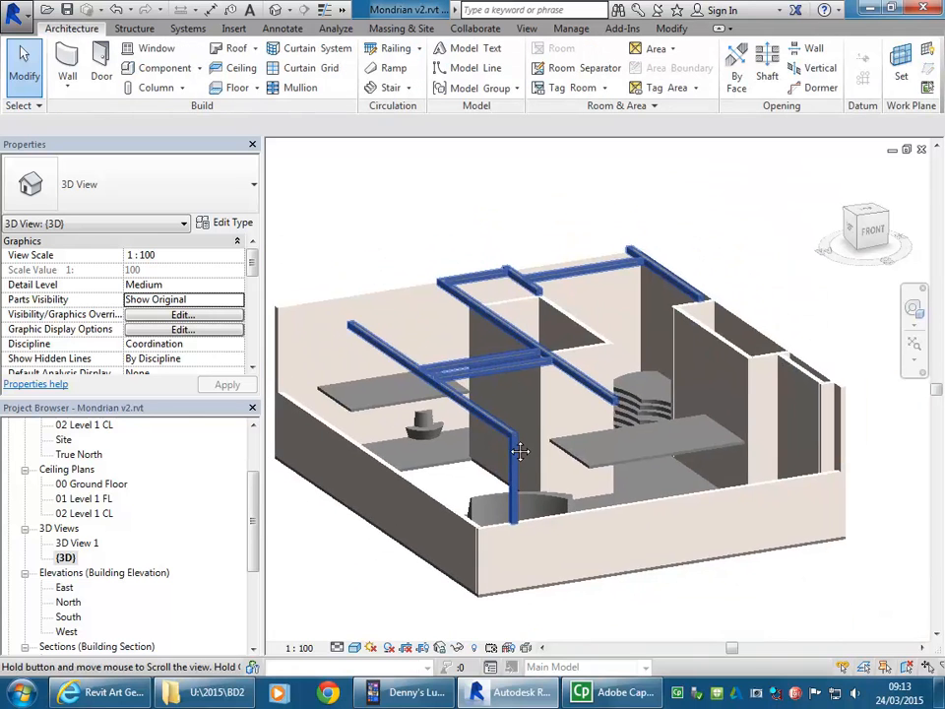
pyautogui.scroll(2, 519, 451)
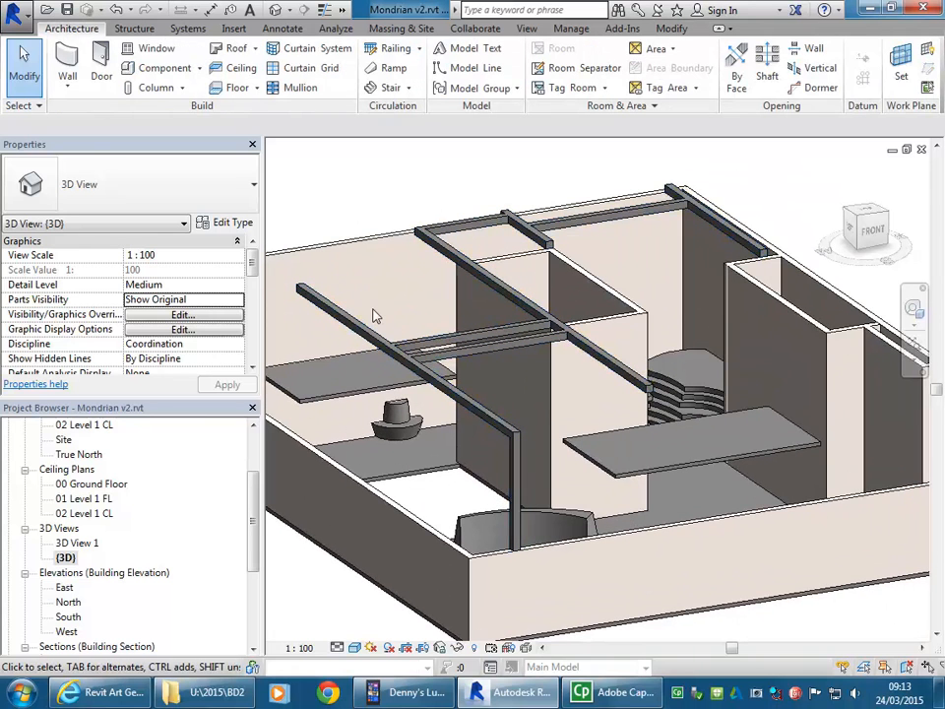
pyautogui.moveTo(252, 521); pyautogui.dragTo(253, 492)
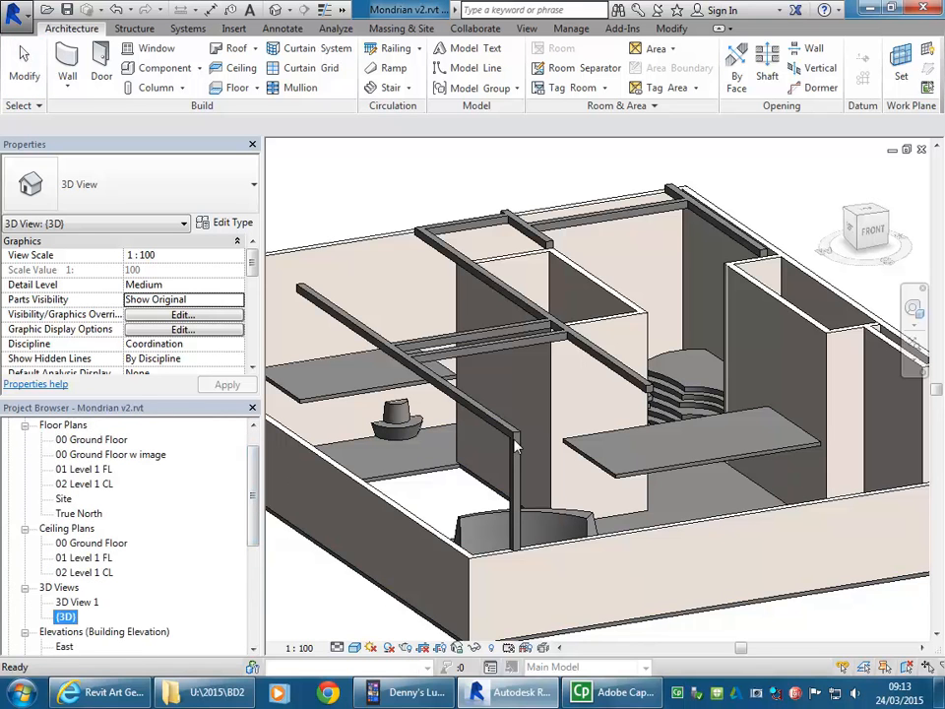
# Step: Select the overhead beam frame, an in-place Ceilings element, and open it with Edit In-Place
pyautogui.click(379, 349)
pyautogui.scroll(-1, 414, 408)
pyautogui.moveTo(414, 408); pyautogui.dragTo(553, 408, button='middle')
pyautogui.scroll(3, 550, 379)
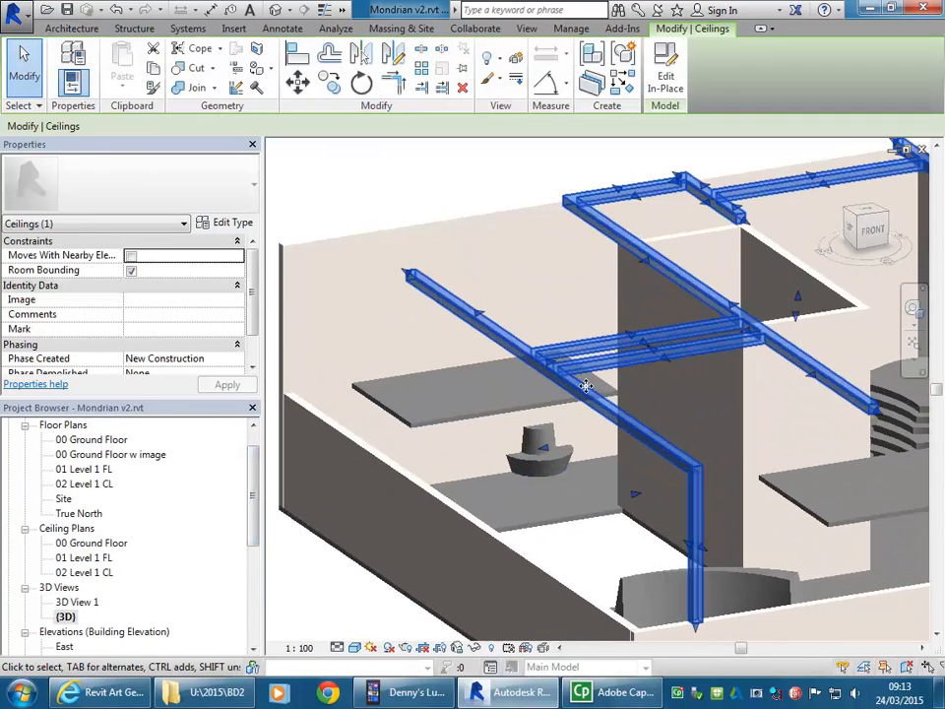
pyautogui.scroll(-1, 594, 501)
pyautogui.moveTo(594, 501); pyautogui.dragTo(475, 470, button='middle')
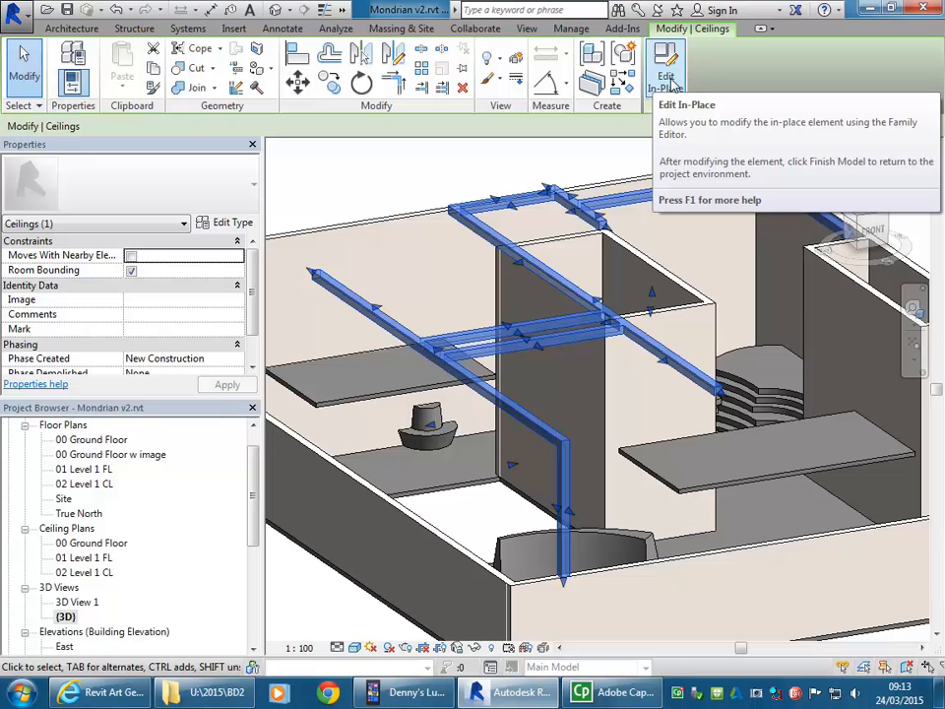
pyautogui.click(667, 84)
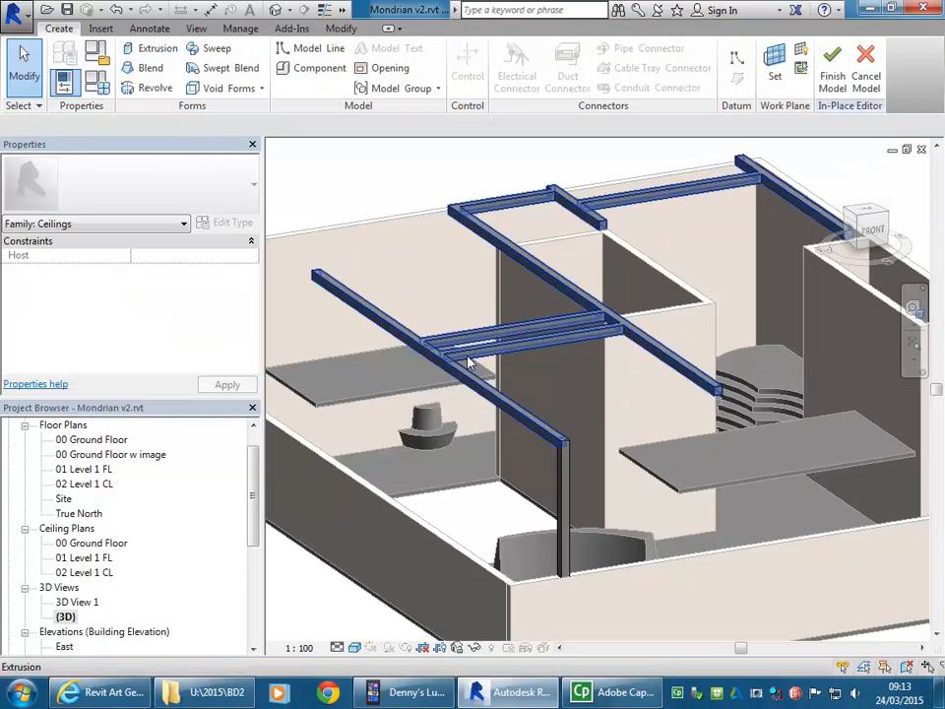
# Step: Open the sketch of the horizontal beam extrusion on level 02 Level 1 CL for editing
pyautogui.moveTo(251, 477); pyautogui.dragTo(249, 427)
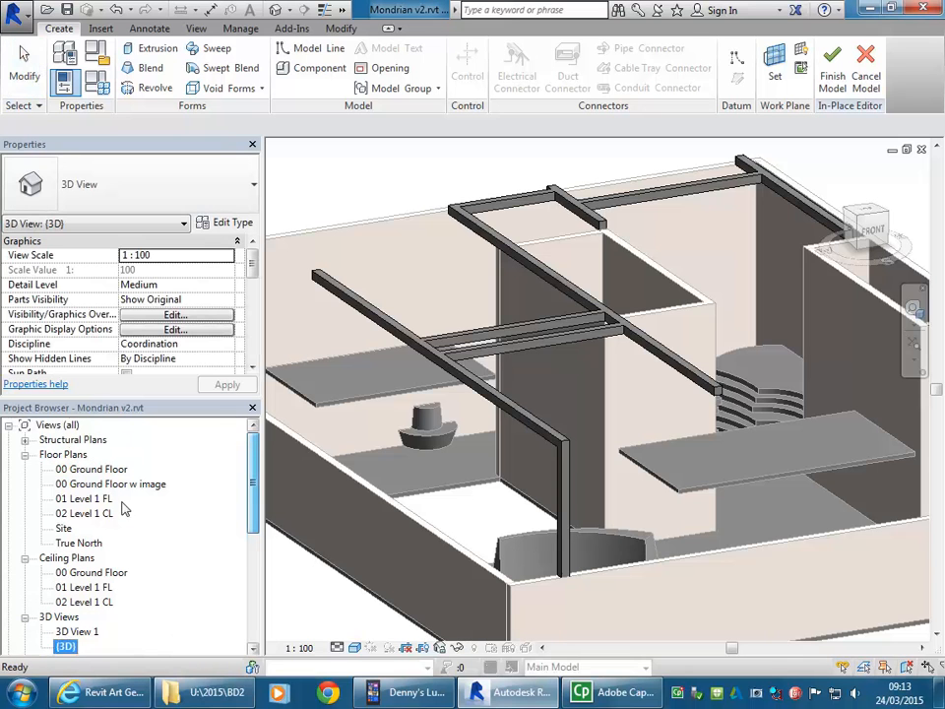
pyautogui.click(475, 349)
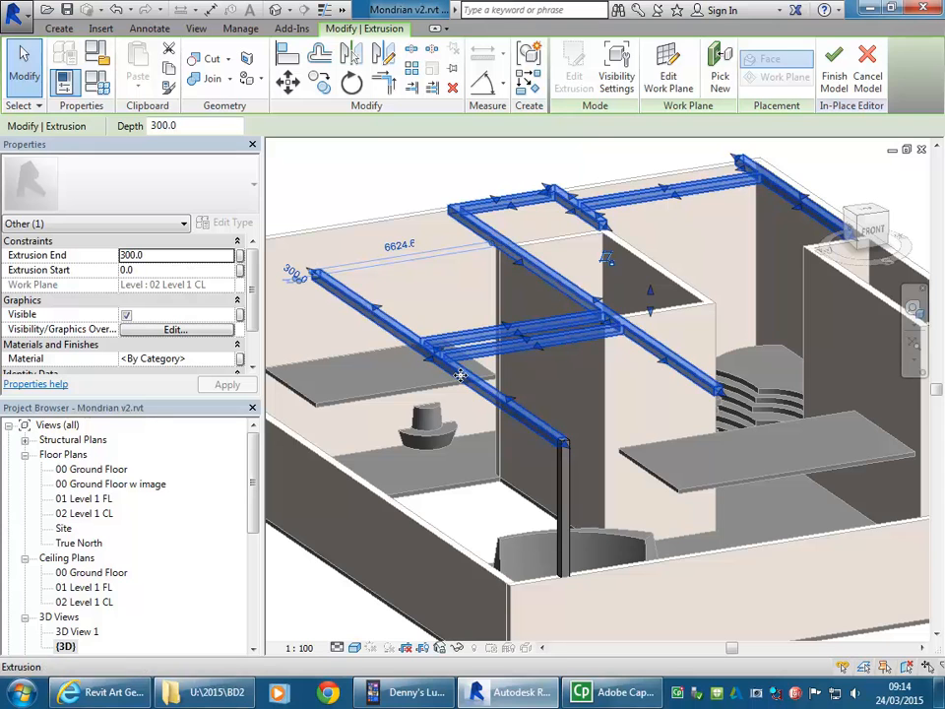
pyautogui.click(571, 71)
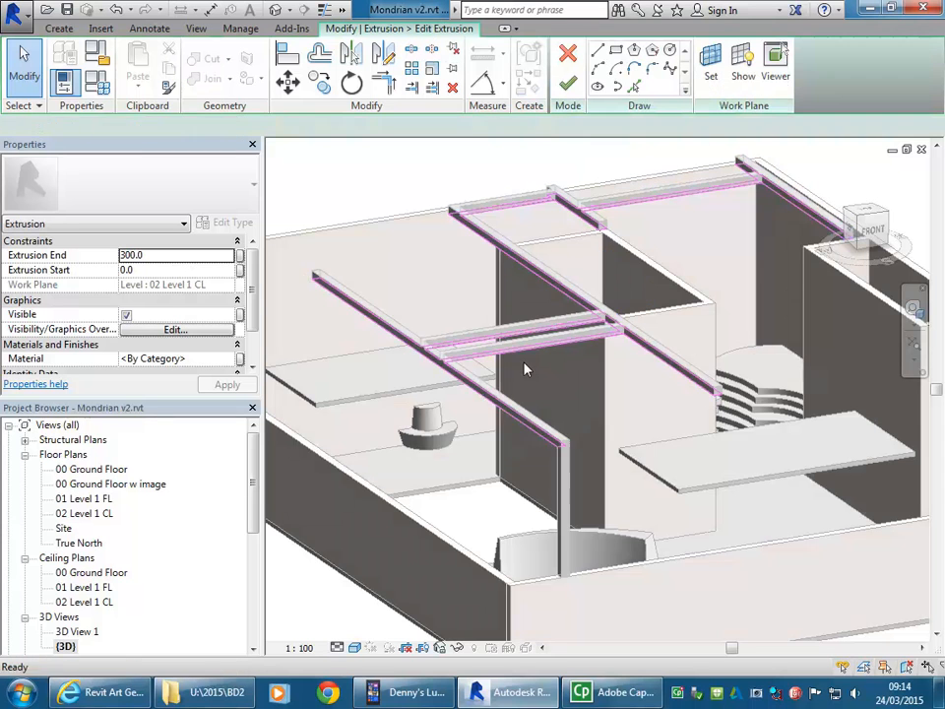
pyautogui.keyDown('shift'); pyautogui.moveTo(522, 369); pyautogui.dragTo(472, 418, button='middle'); pyautogui.keyUp('shift')
pyautogui.scroll(3, 473, 418)
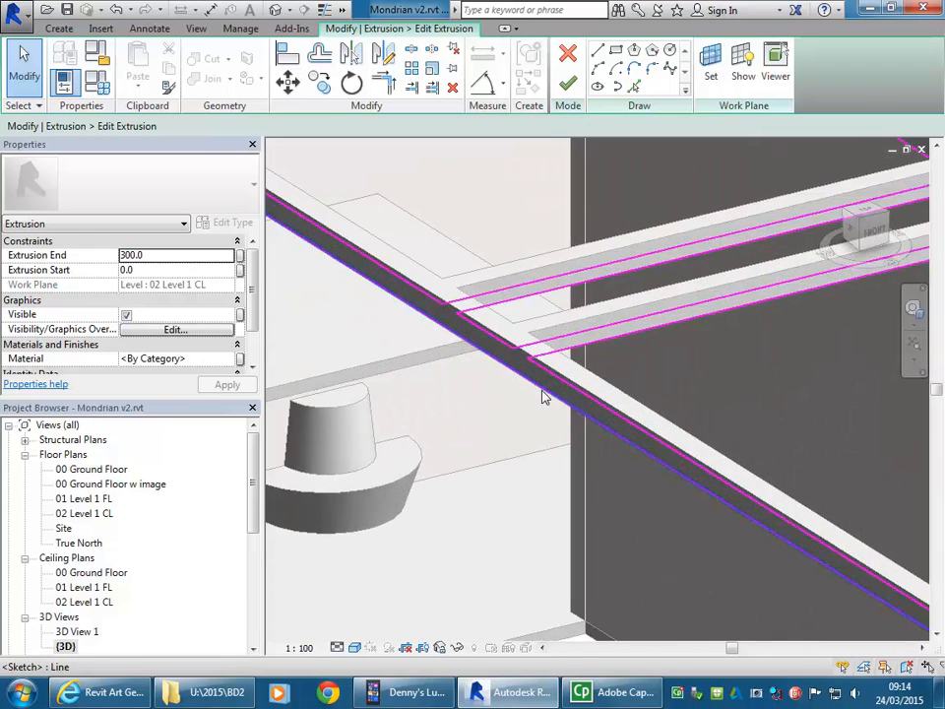
pyautogui.scroll(2, 532, 330)
pyautogui.scroll(-3, 500, 280)
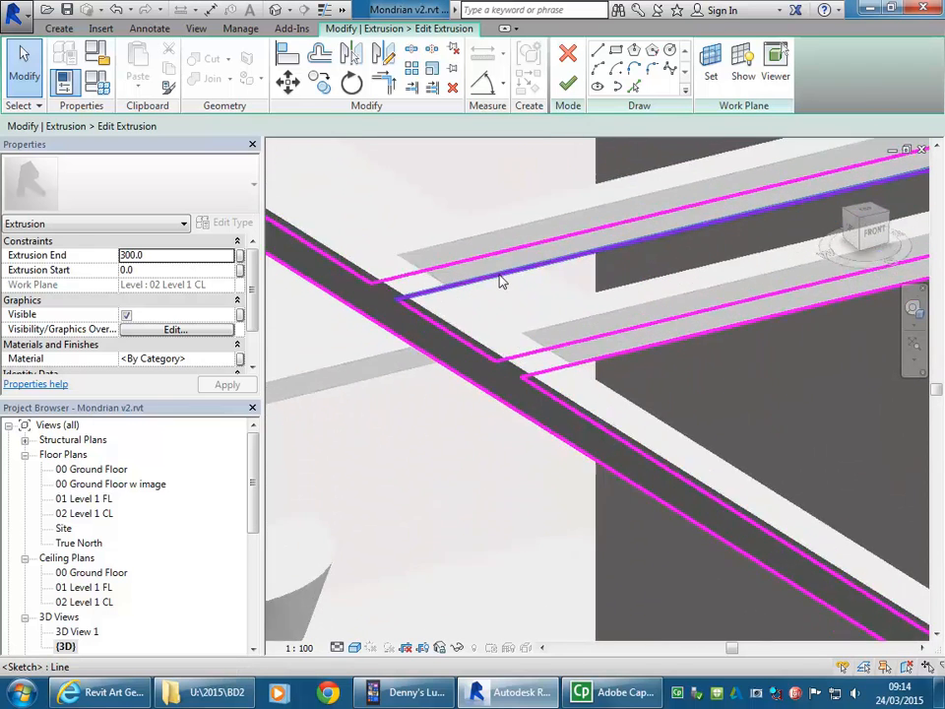
# Step: Open the 00 Ground Floor w image floor plan and frame the beam sketch where a black strip crosses the outermost vertical beam
pyautogui.doubleClick(85, 514)
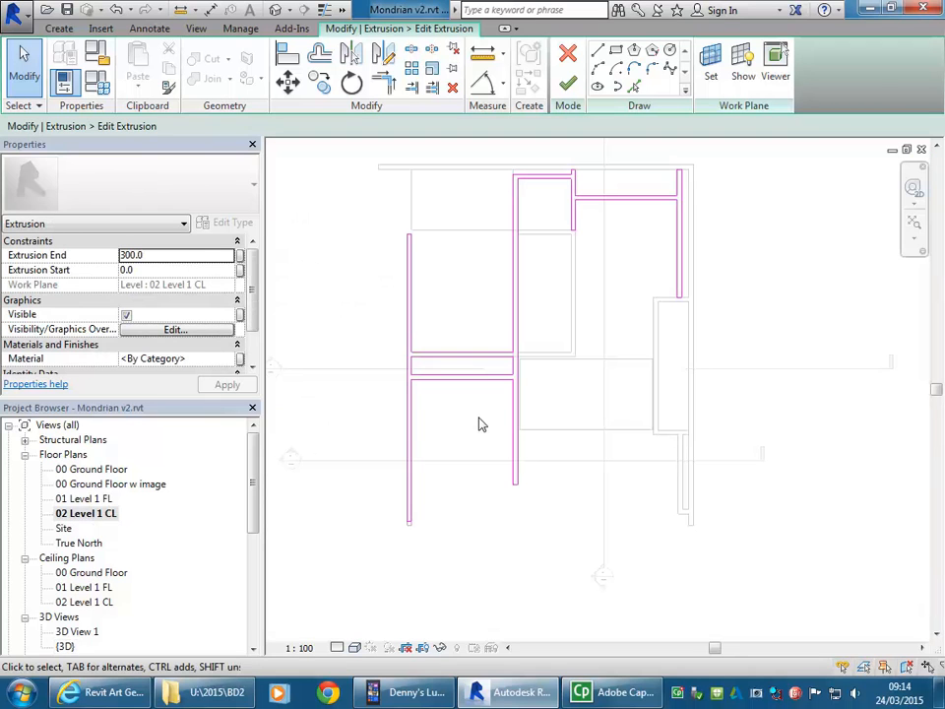
pyautogui.doubleClick(111, 483)
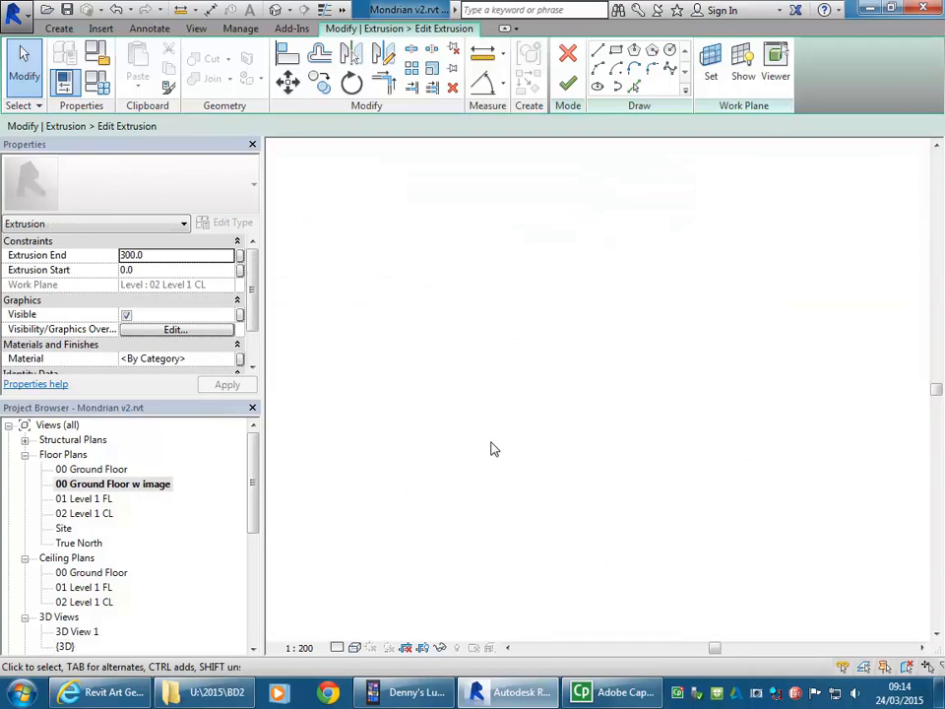
pyautogui.scroll(8, 374, 536)
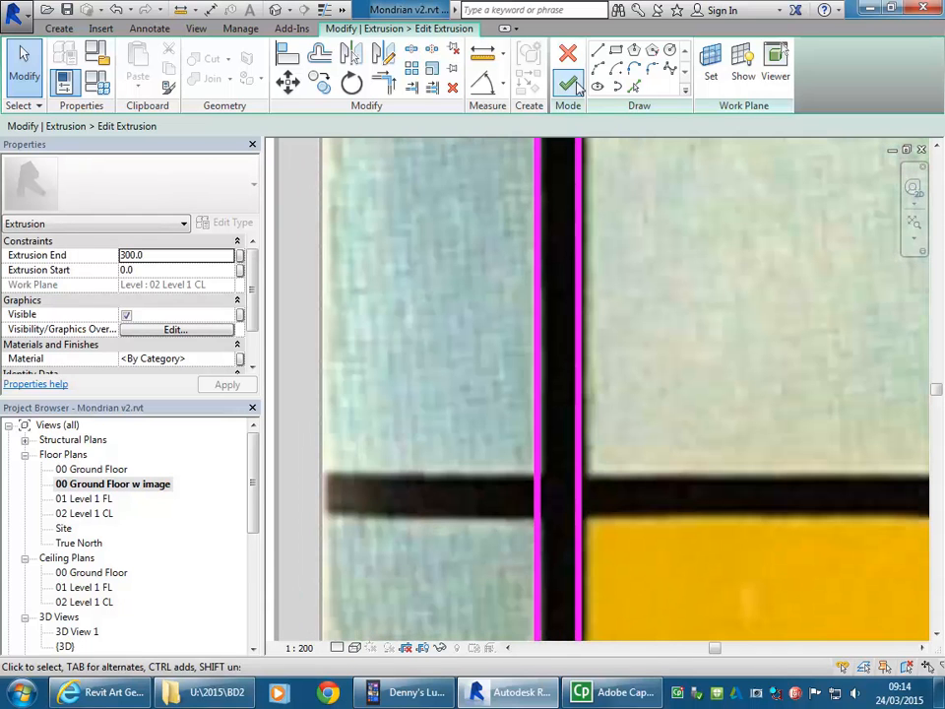
# Step: Sketch a 300 mm wide branch, about 1580 mm long, along the black strip from the outermost vertical beam to the painting's edge
pyautogui.press('l')
pyautogui.press('i')
pyautogui.scroll(2, 588, 493)
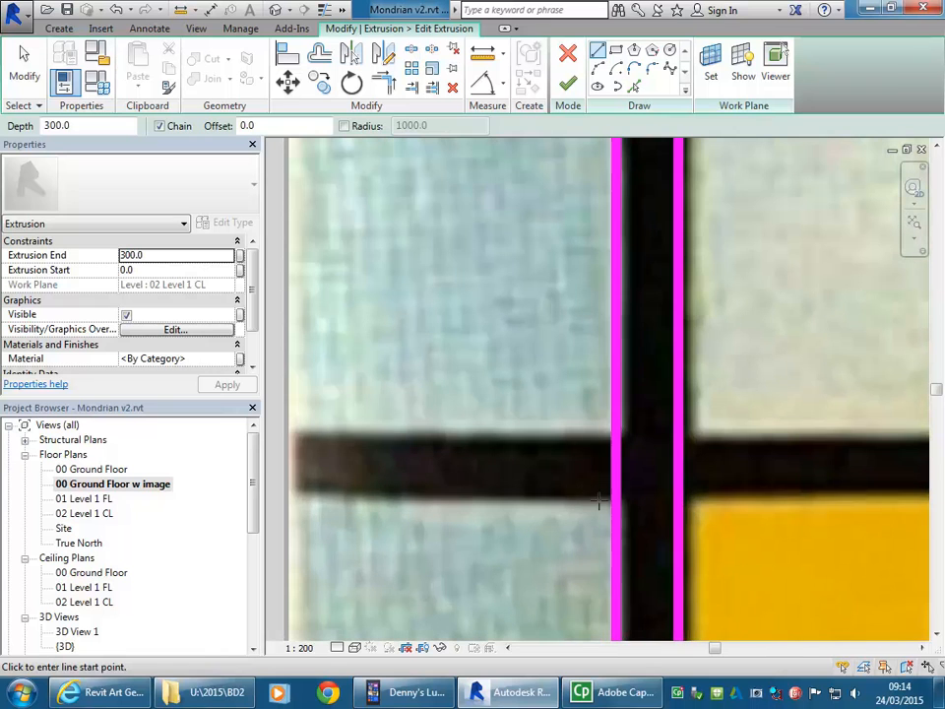
pyautogui.click(614, 502)
pyautogui.click(285, 502)
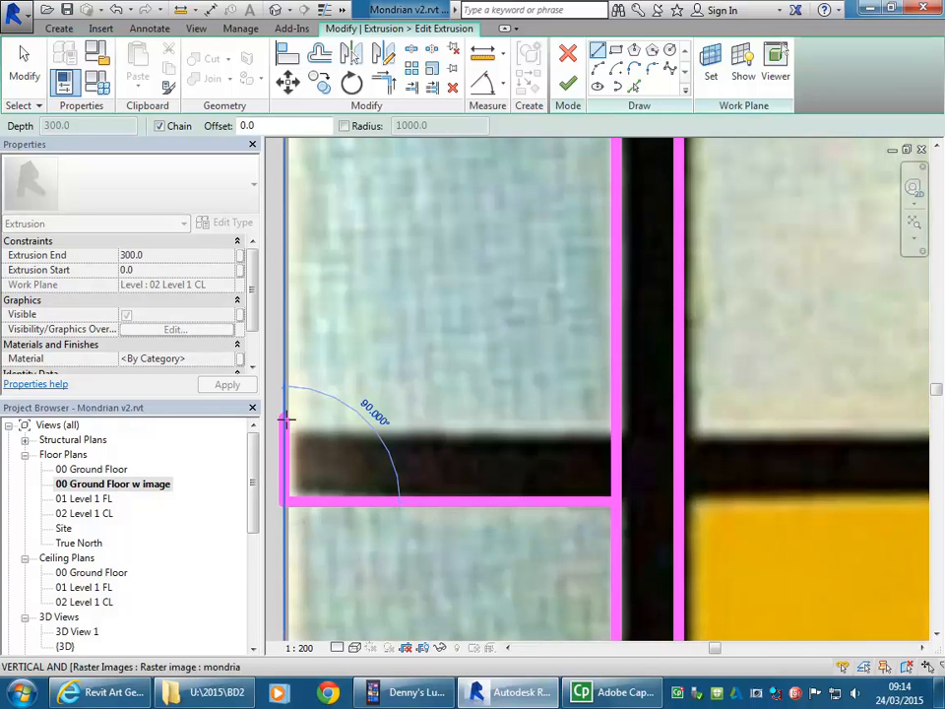
pyautogui.scroll(-3, 285, 419)
pyautogui.moveTo(298, 433); pyautogui.dragTo(354, 441, button='middle')
pyautogui.scroll(1, 341, 428)
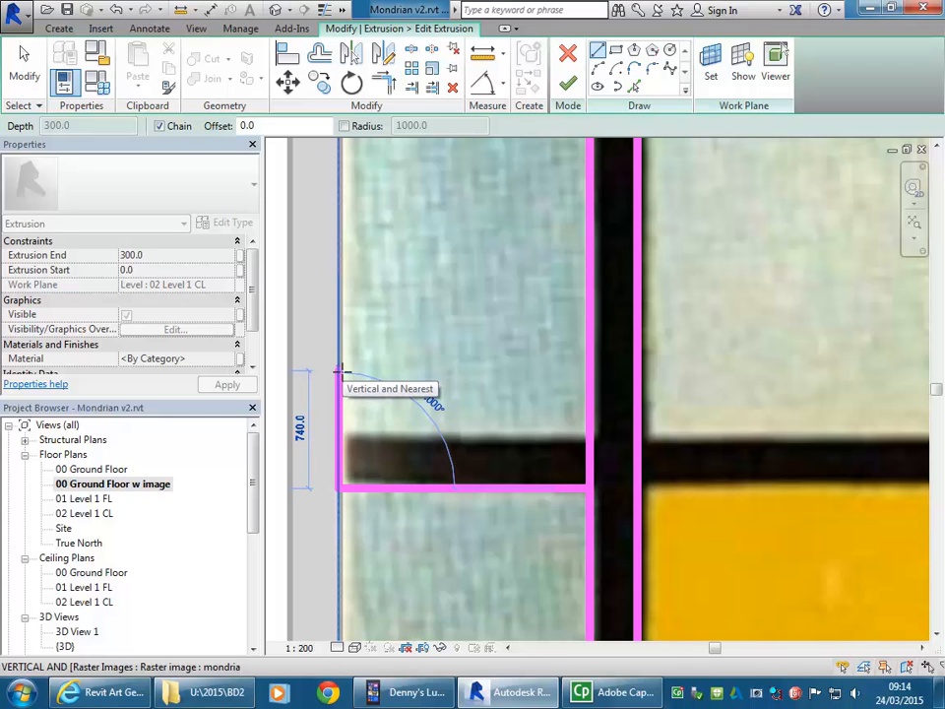
pyautogui.write('300')
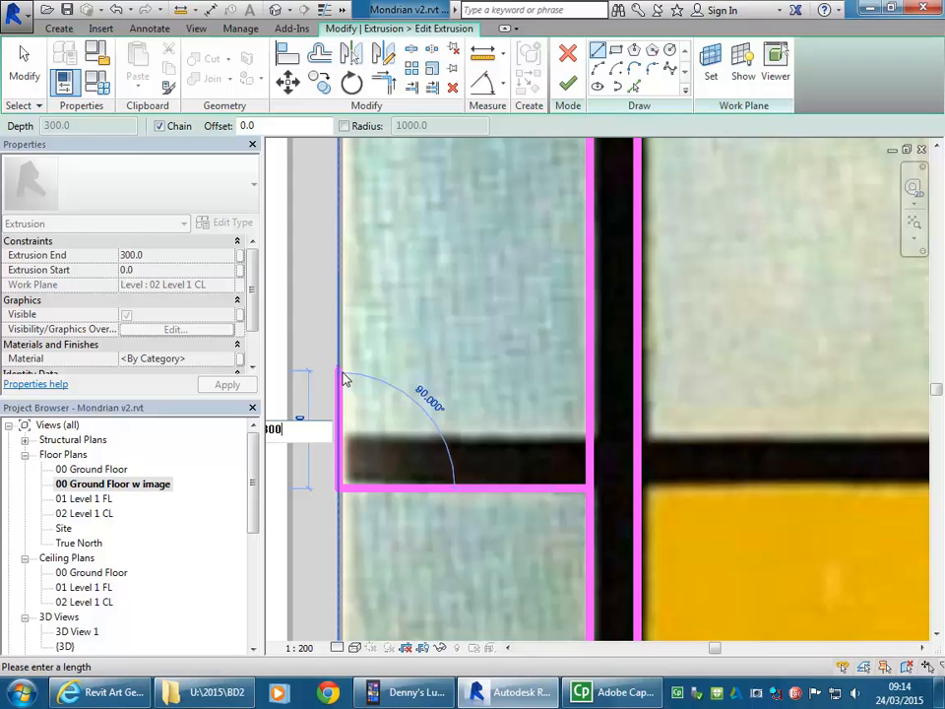
pyautogui.press('Return')
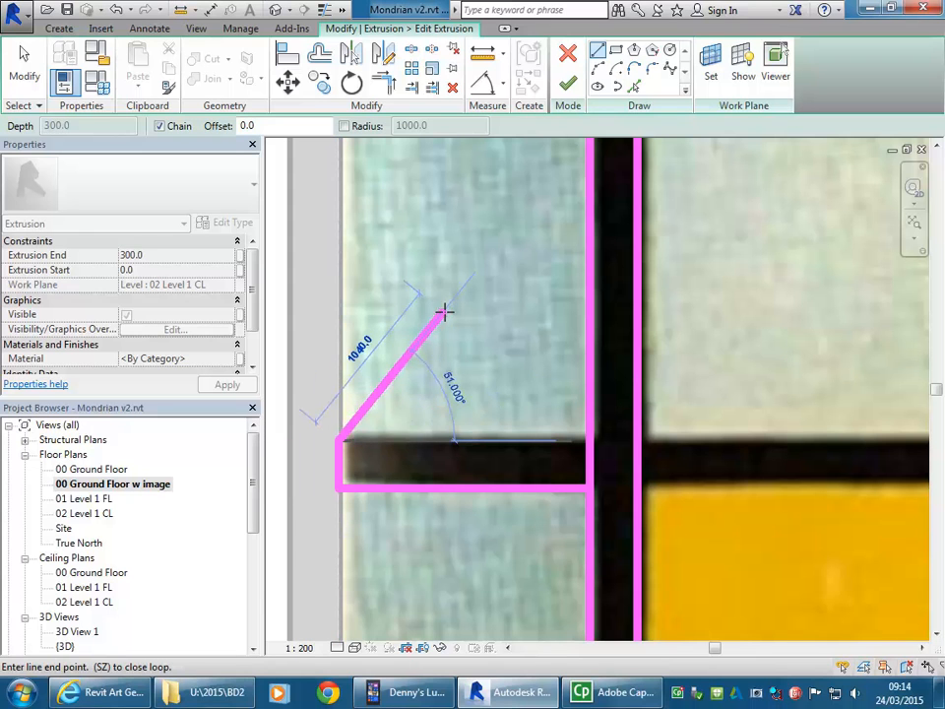
pyautogui.click(589, 440)
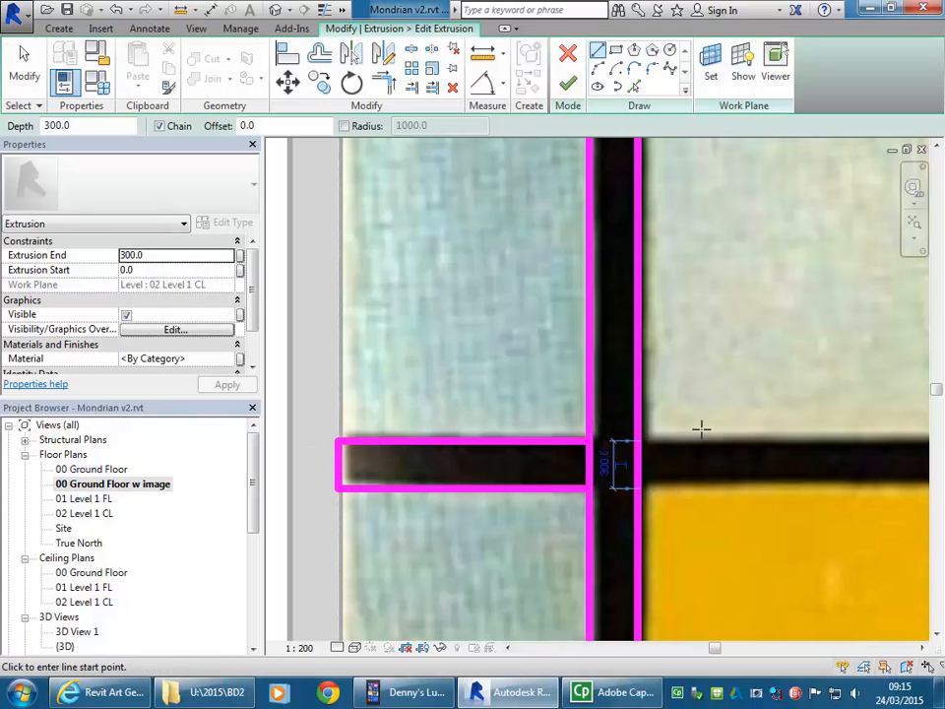
# Step: Split the vertical beam's outer sketch line between the two long edges of the new branch
pyautogui.moveTo(522, 356); pyautogui.dragTo(553, 341, button='middle')
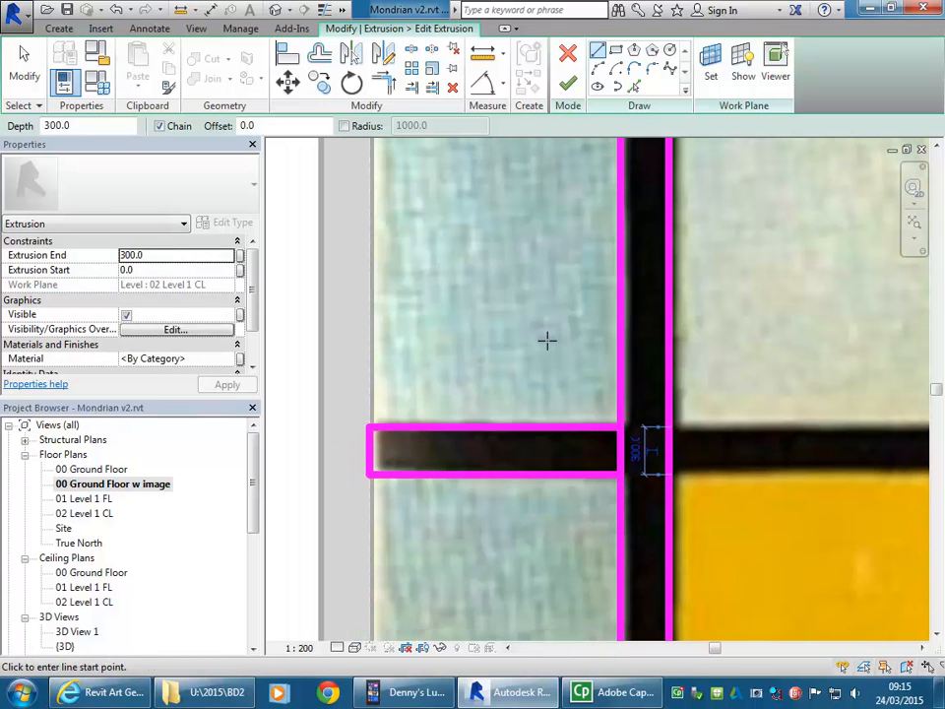
pyautogui.scroll(1, 547, 339)
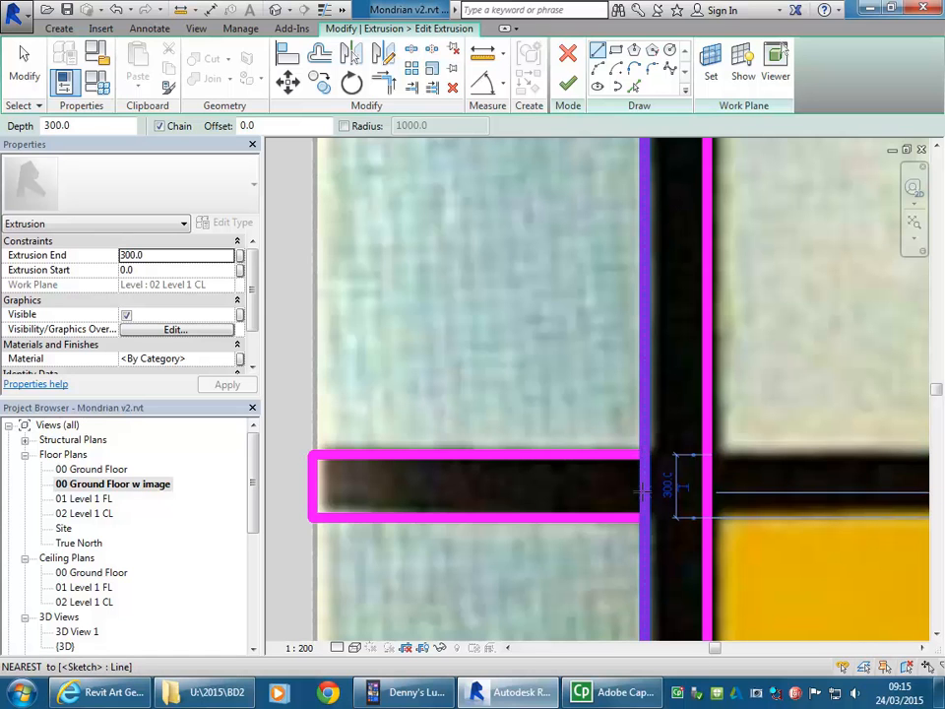
pyautogui.click(412, 54)
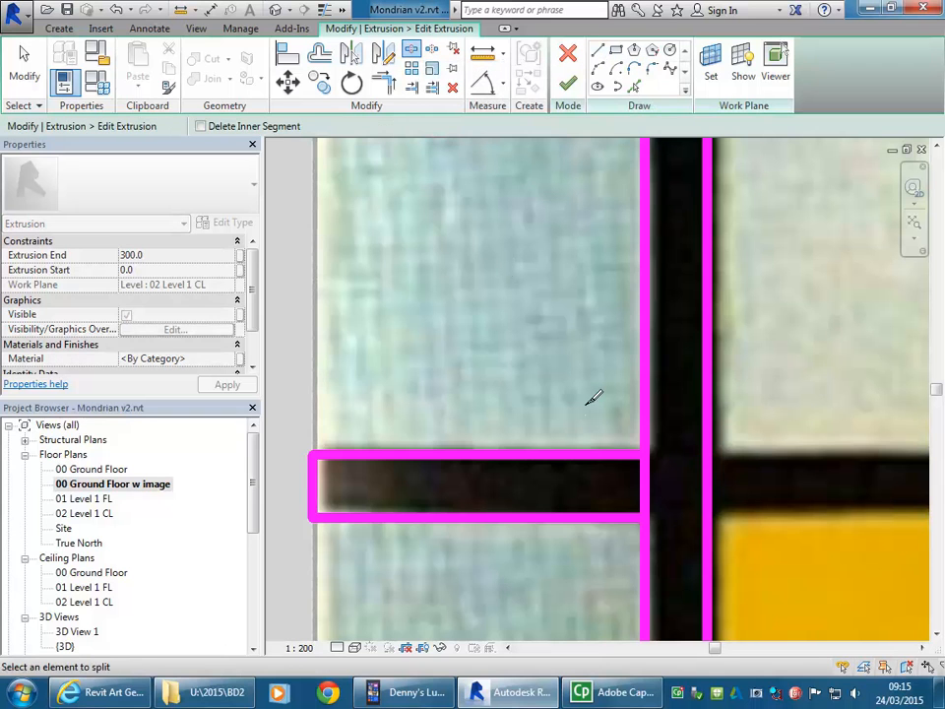
pyautogui.click(649, 476)
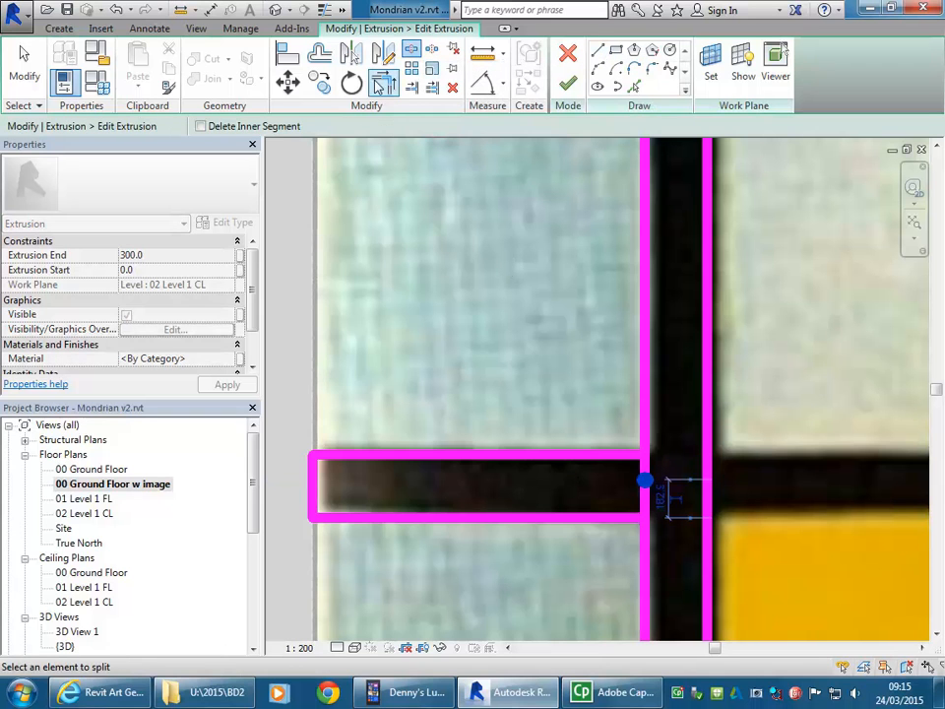
# Step: Trim both long branch edges to corners with the split beam line and finish the extrusion sketch
pyautogui.click(384, 83)
pyautogui.click(612, 457)
pyautogui.click(646, 422)
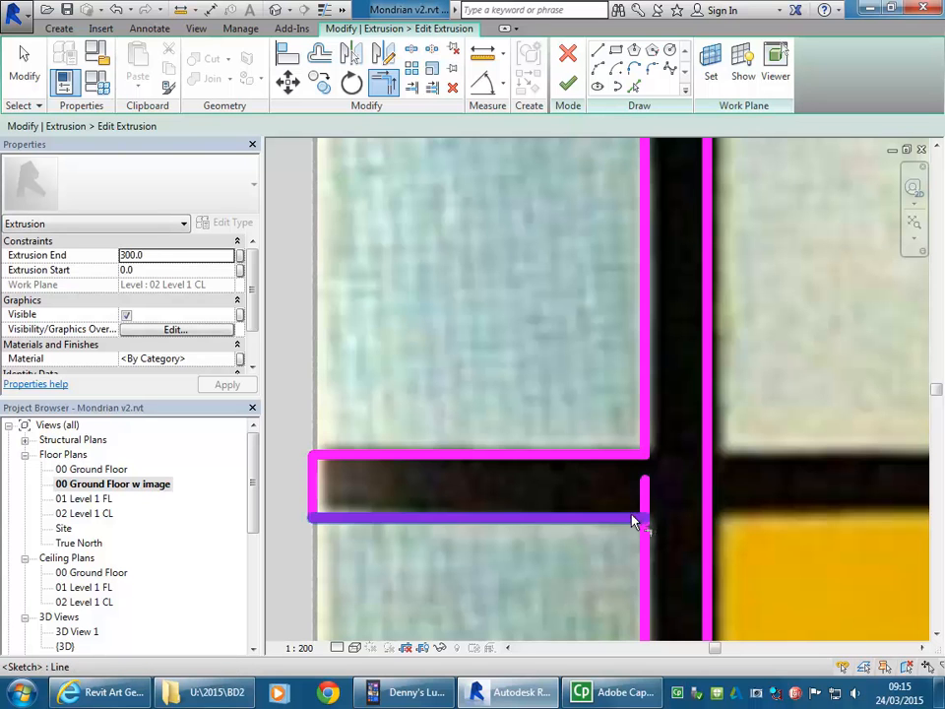
pyautogui.click(630, 518)
pyautogui.click(649, 556)
pyautogui.scroll(-4, 551, 395)
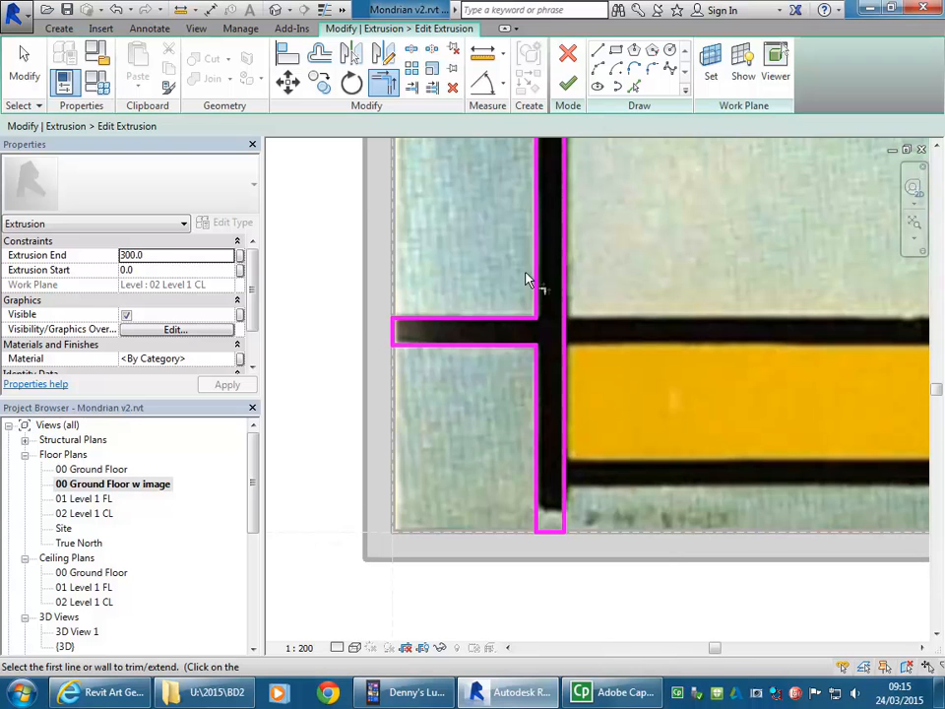
pyautogui.click(569, 89)
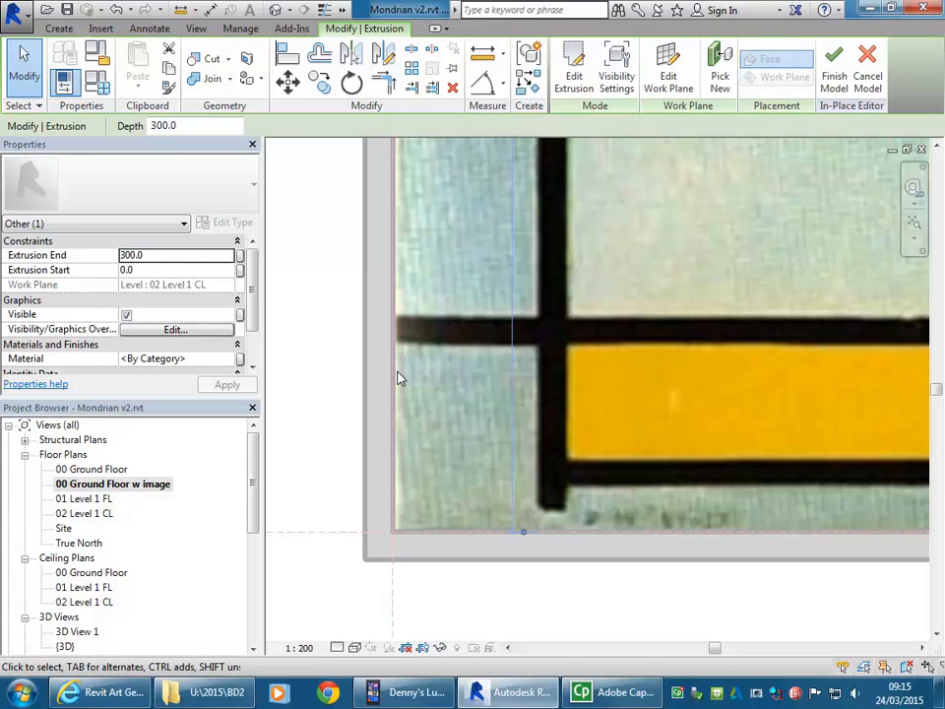
# Step: Examine the beam frame with its new side branch in the 02 Level 1 CL floor plan and the default 3D view
pyautogui.doubleClick(85, 514)
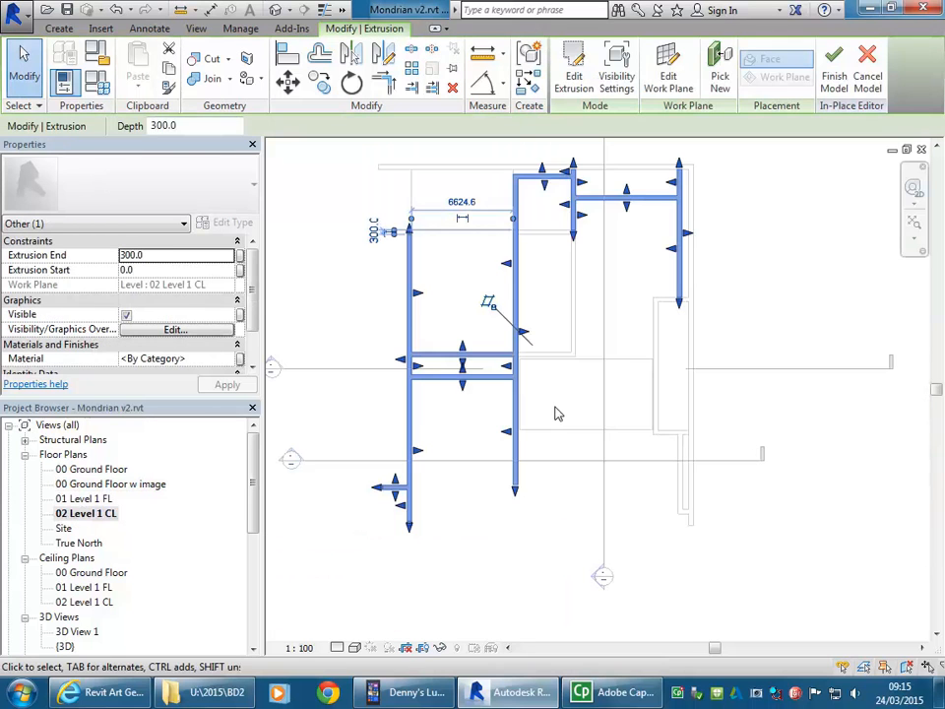
pyautogui.click(369, 420)
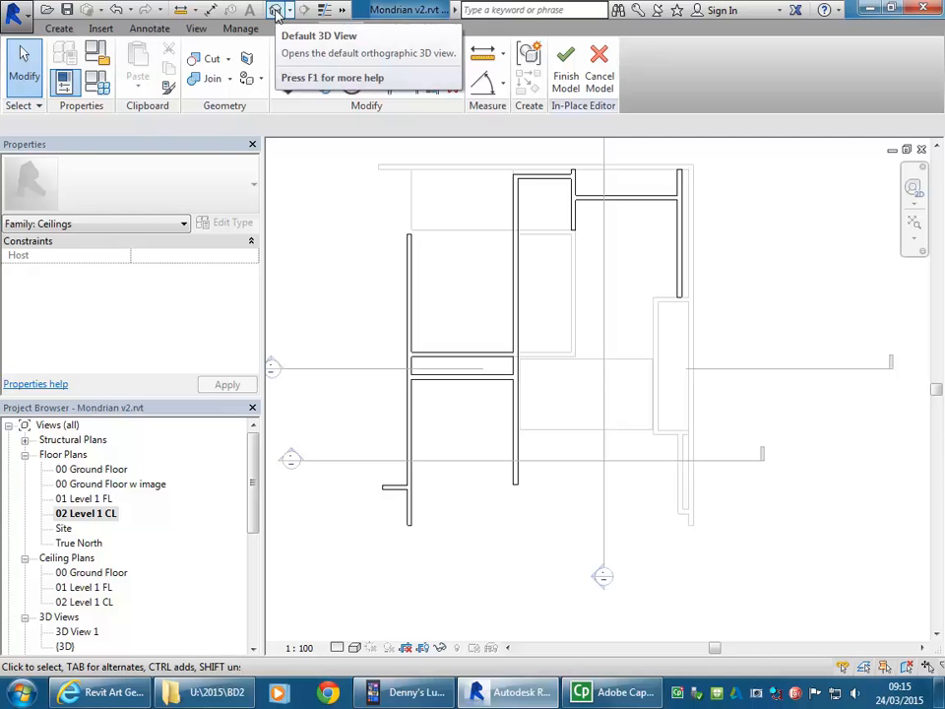
pyautogui.click(276, 11)
pyautogui.scroll(-4, 453, 421)
pyautogui.keyDown('shift'); pyautogui.moveTo(622, 490); pyautogui.dragTo(610, 423, button='middle'); pyautogui.keyUp('shift')
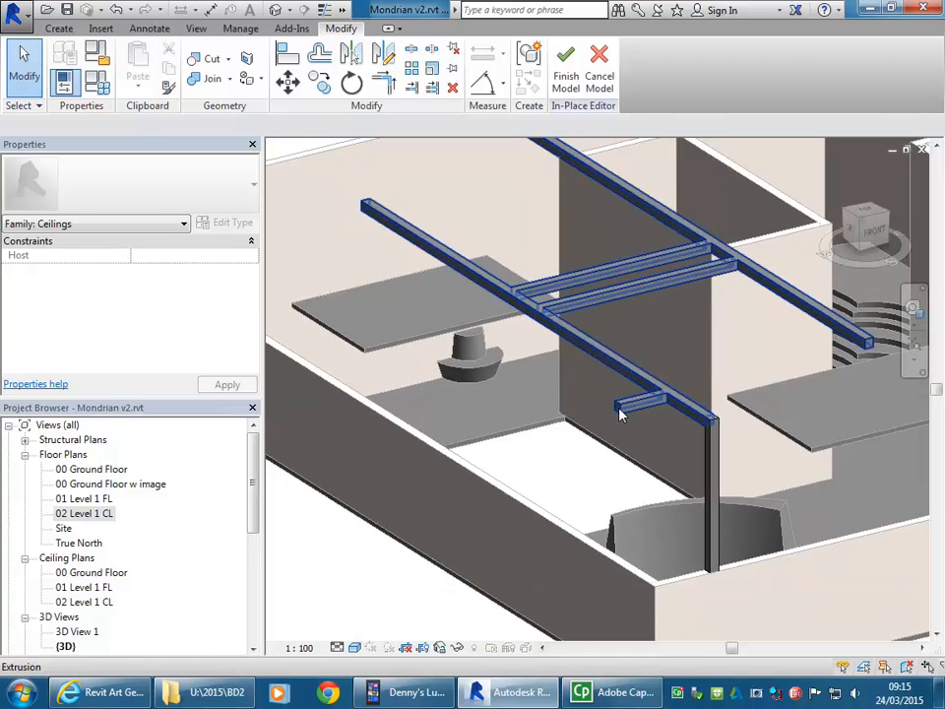
pyautogui.scroll(-1, 342, 577)
pyautogui.moveTo(347, 574); pyautogui.dragTo(442, 501, button='middle')
# Step: Open the West elevation, frame the end where the beam meets the post, and start a new extrusion in the in-place model
pyautogui.moveTo(253, 470); pyautogui.dragTo(253, 539)
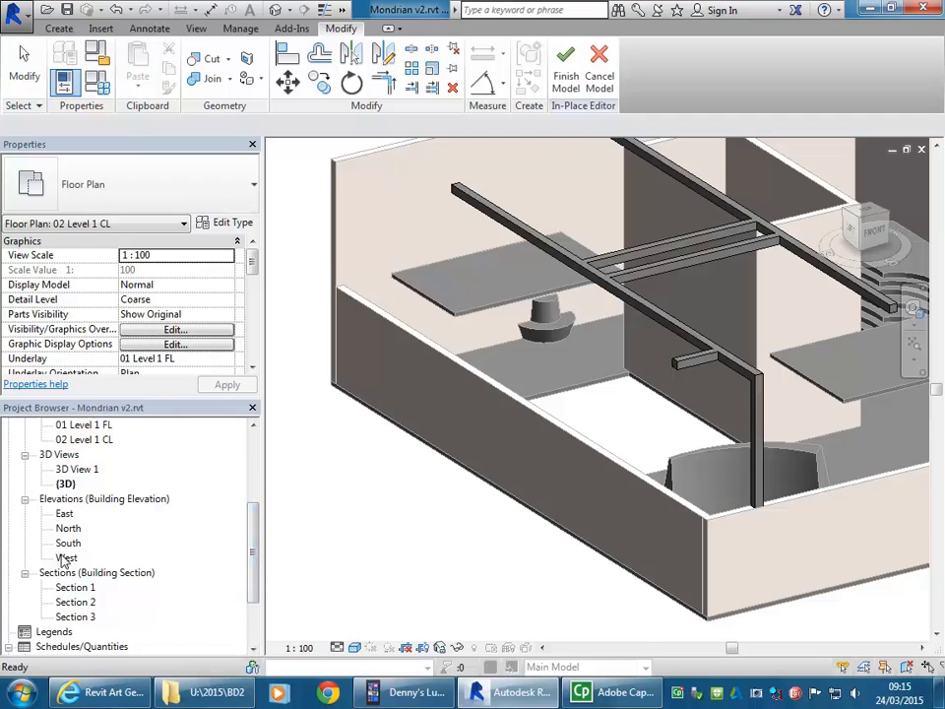
pyautogui.doubleClick(65, 558)
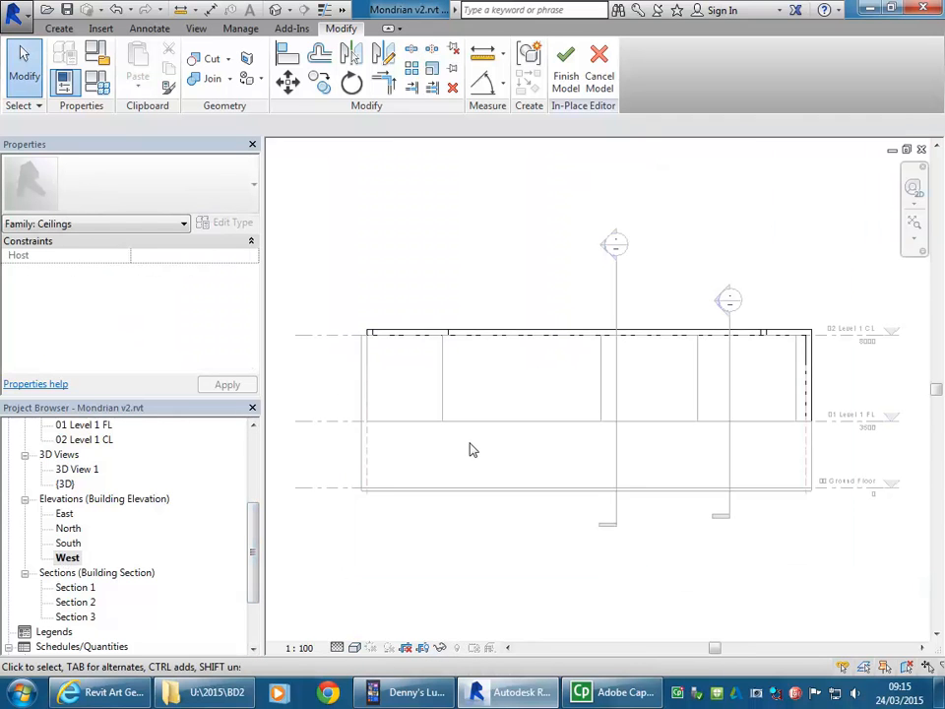
pyautogui.scroll(1, 765, 392)
pyautogui.moveTo(763, 400); pyautogui.dragTo(682, 399, button='middle')
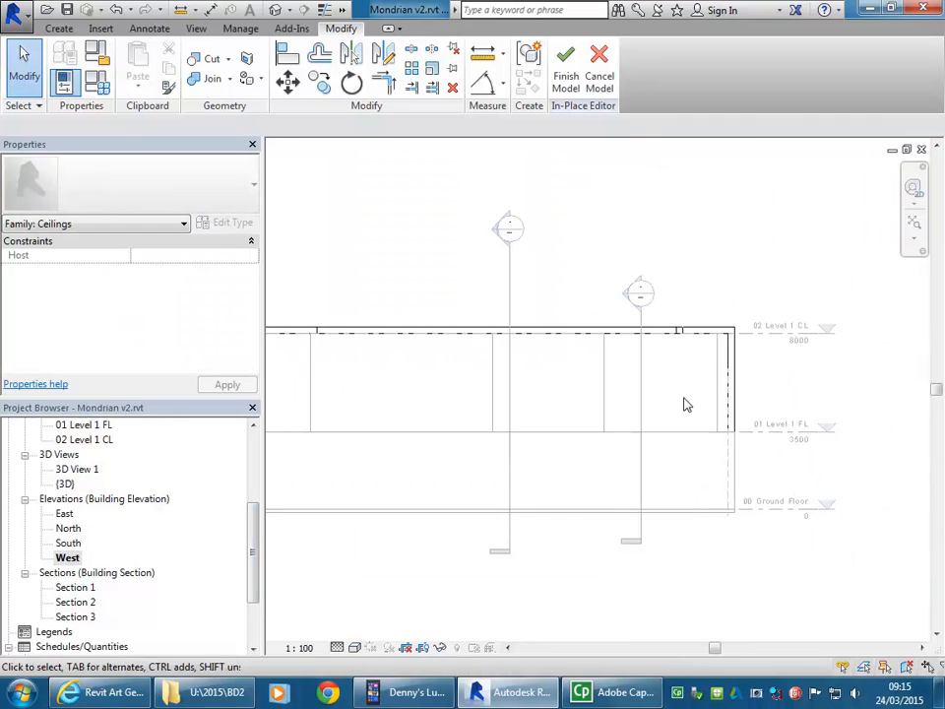
pyautogui.scroll(1, 683, 396)
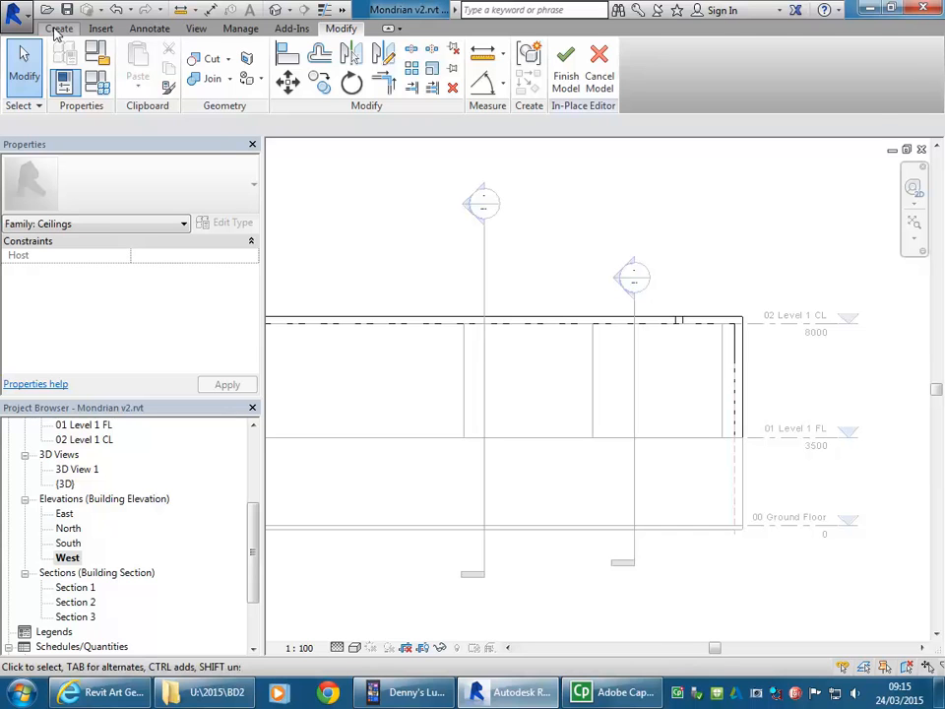
pyautogui.click(59, 29)
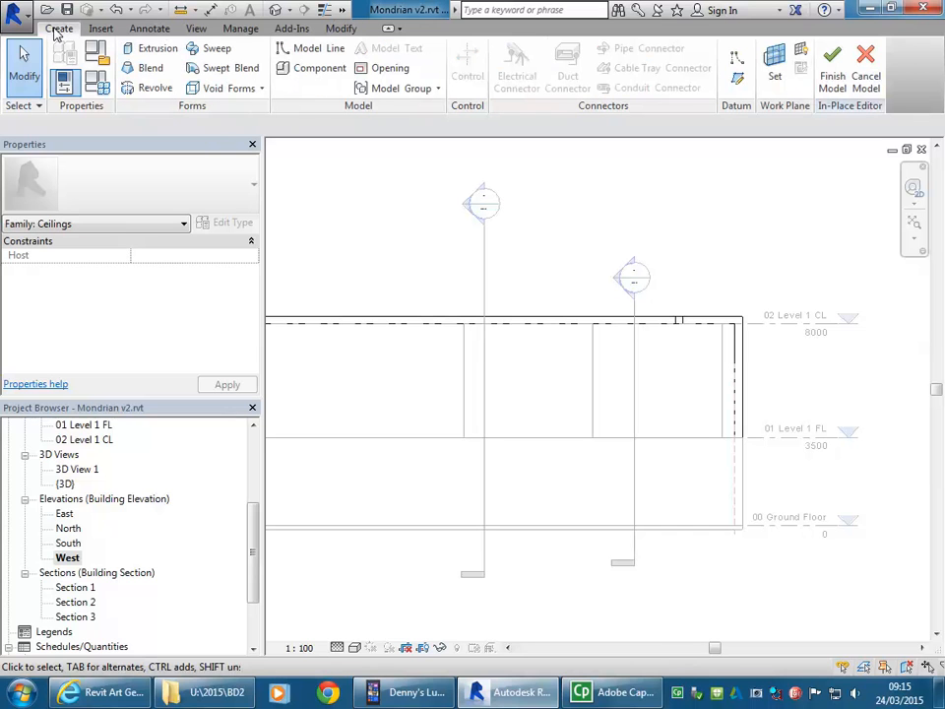
pyautogui.click(152, 49)
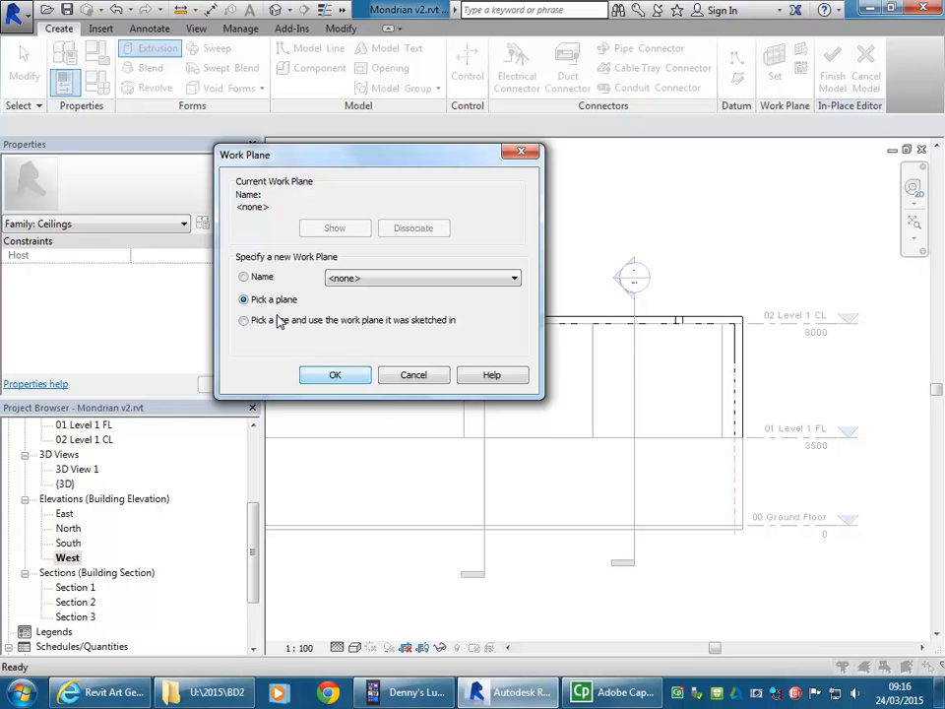
# Step: Pick the Generic 300mm wall facing the West elevation as the work plane for the new extrusion
pyautogui.click(321, 379)
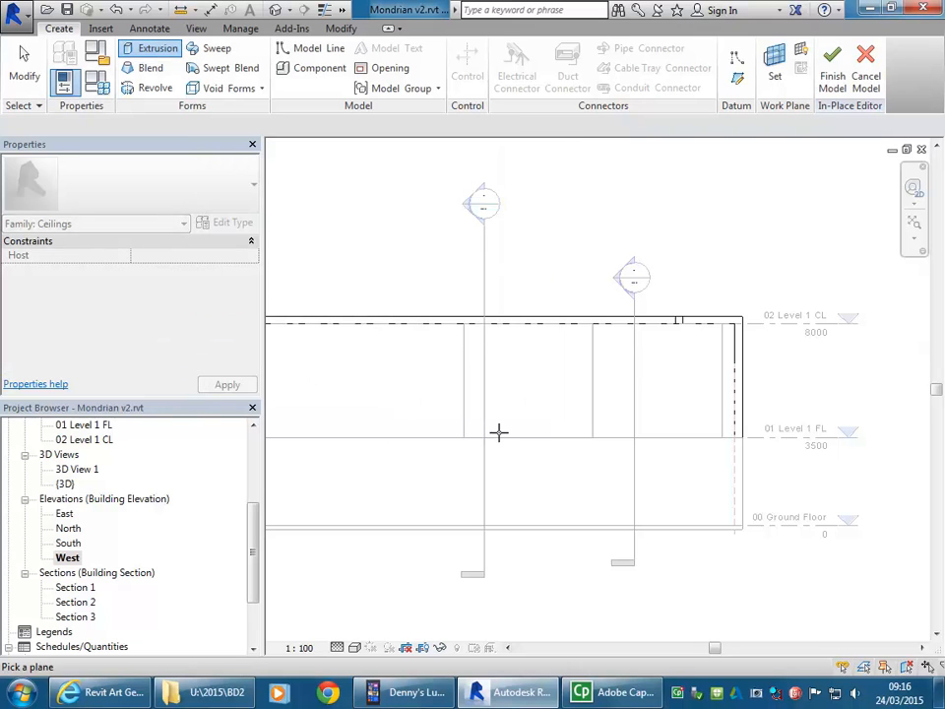
pyautogui.scroll(-2, 525, 437)
pyautogui.moveTo(526, 437); pyautogui.dragTo(619, 415, button='middle')
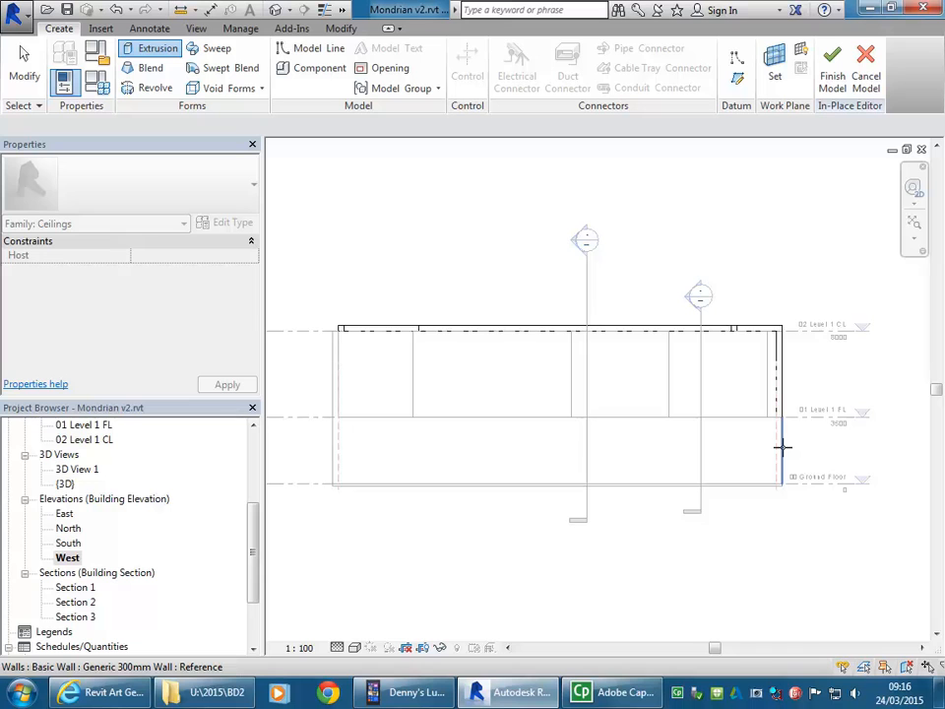
pyautogui.click(456, 419)
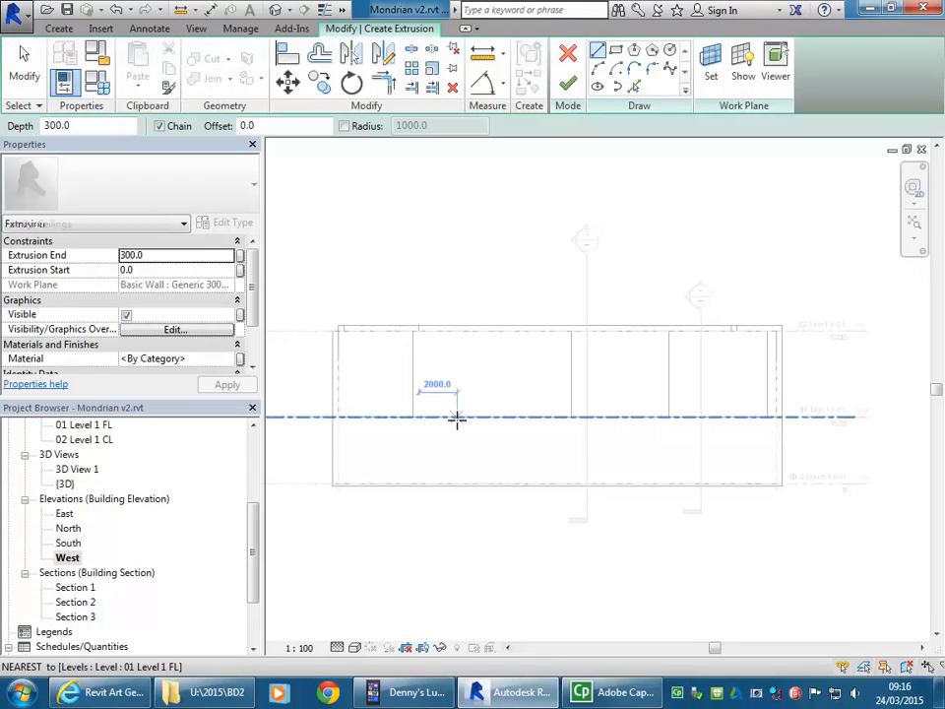
# Step: Sketch a rectangular post outline 4800 mm high, from the branch's top edge down to level 01 Level 1 FL
pyautogui.scroll(5, 753, 363)
pyautogui.click(616, 50)
pyautogui.scroll(1, 514, 287)
pyautogui.scroll(2, 514, 286)
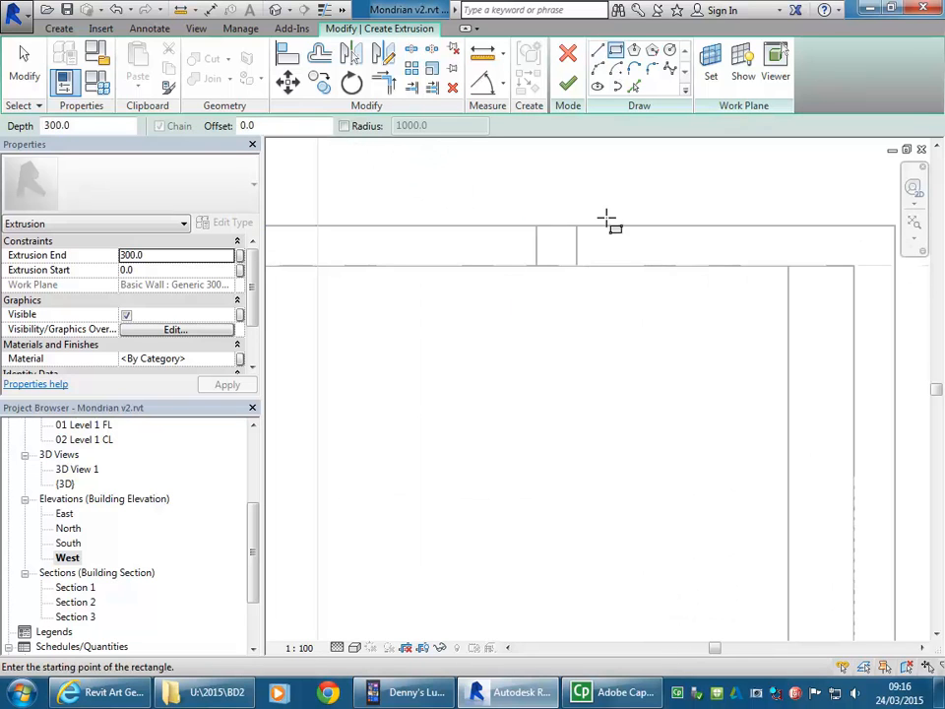
pyautogui.scroll(2, 607, 217)
pyautogui.click(549, 236)
pyautogui.scroll(-4, 566, 296)
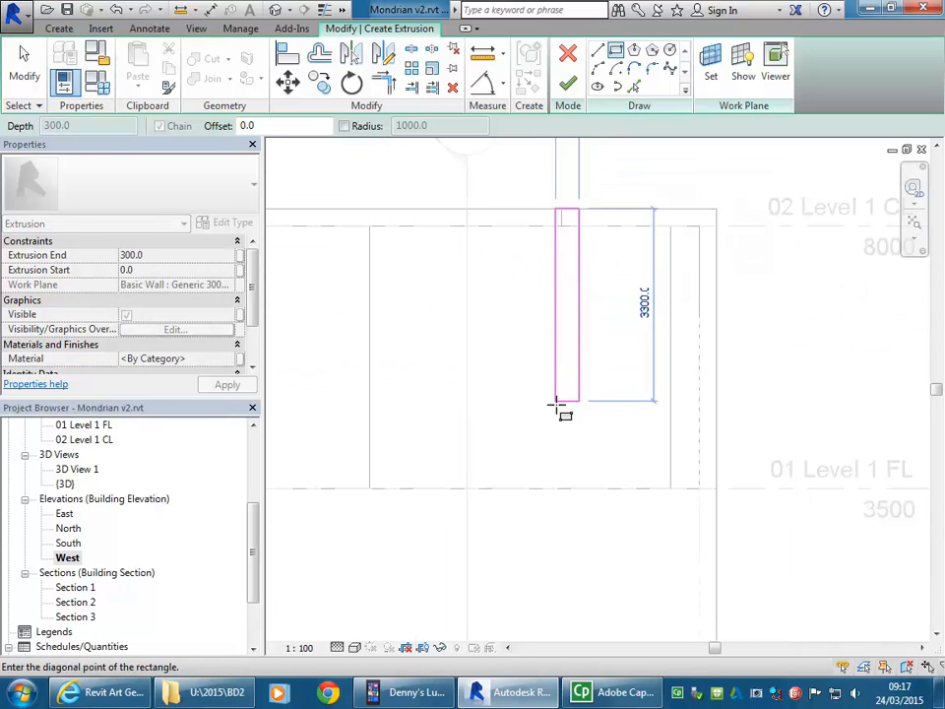
pyautogui.click(564, 487)
pyautogui.scroll(3, 565, 205)
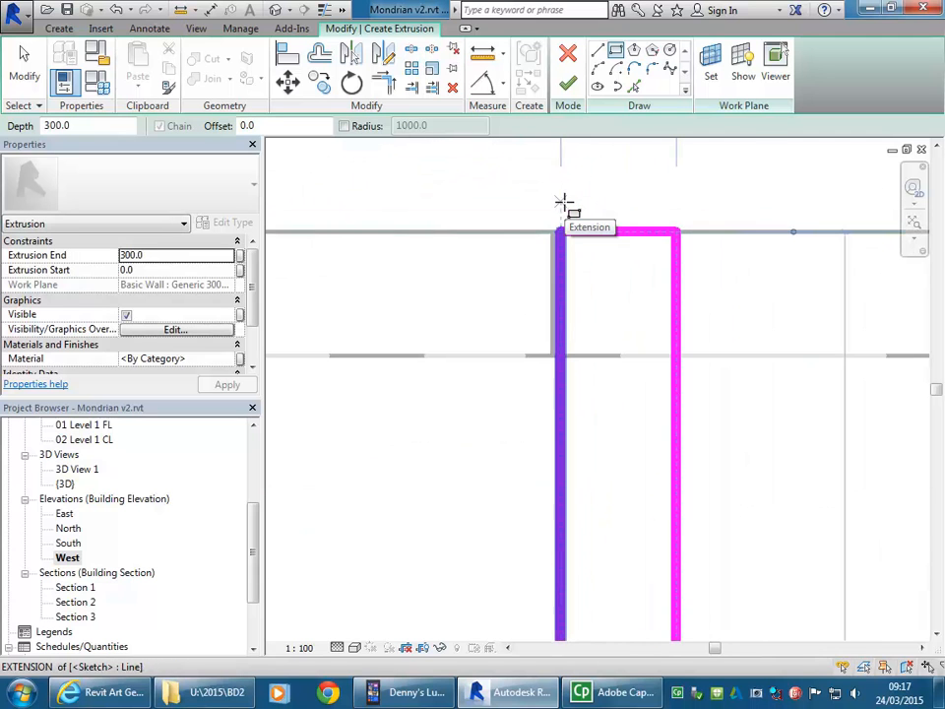
pyautogui.rightClick(531, 266)
pyautogui.click(548, 273)
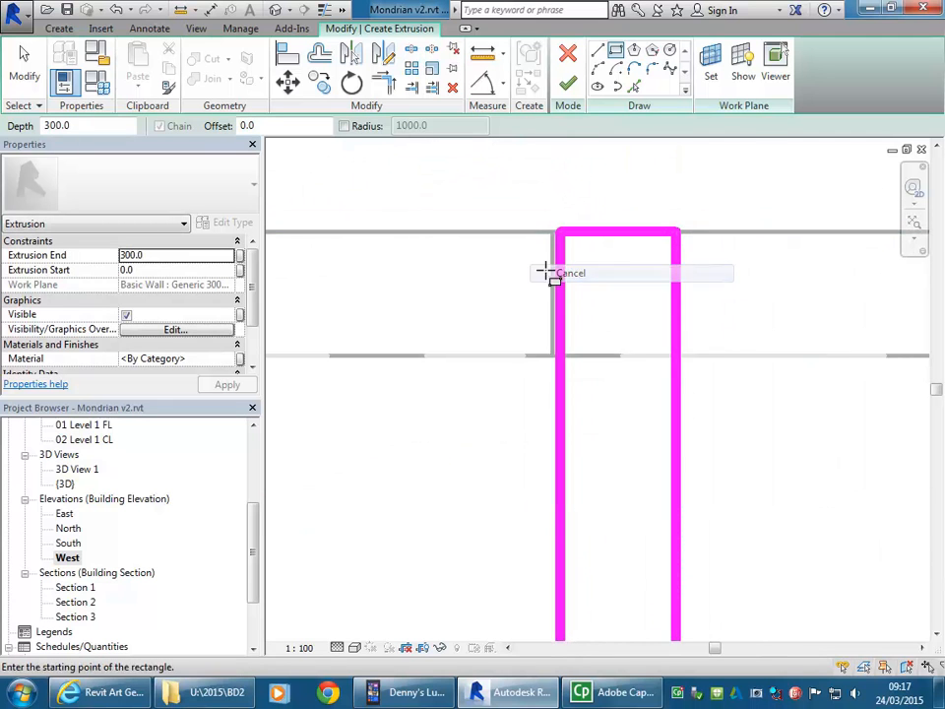
pyautogui.rightClick(553, 278)
pyautogui.click(580, 284)
# Step: Align the post outline's long vertical edge with the adjacent side edge of the branch beam
pyautogui.scroll(2, 663, 334)
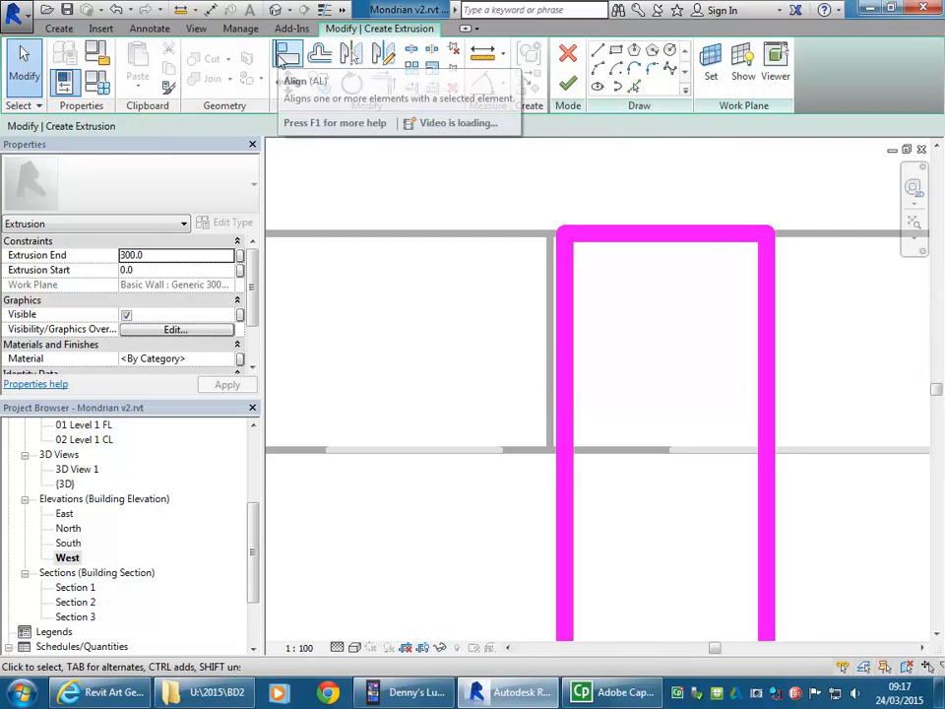
pyautogui.click(282, 57)
pyautogui.click(559, 363)
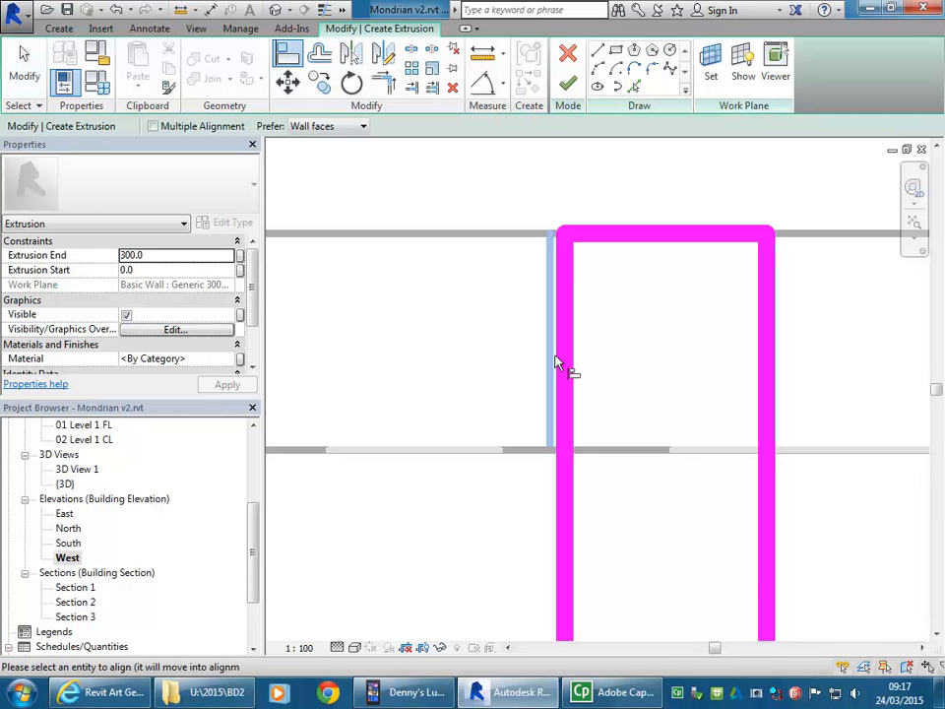
pyautogui.click(564, 364)
# Step: Set the post's extrusion end to -300 and finish the extrusion sketch
pyautogui.scroll(-5, 445, 447)
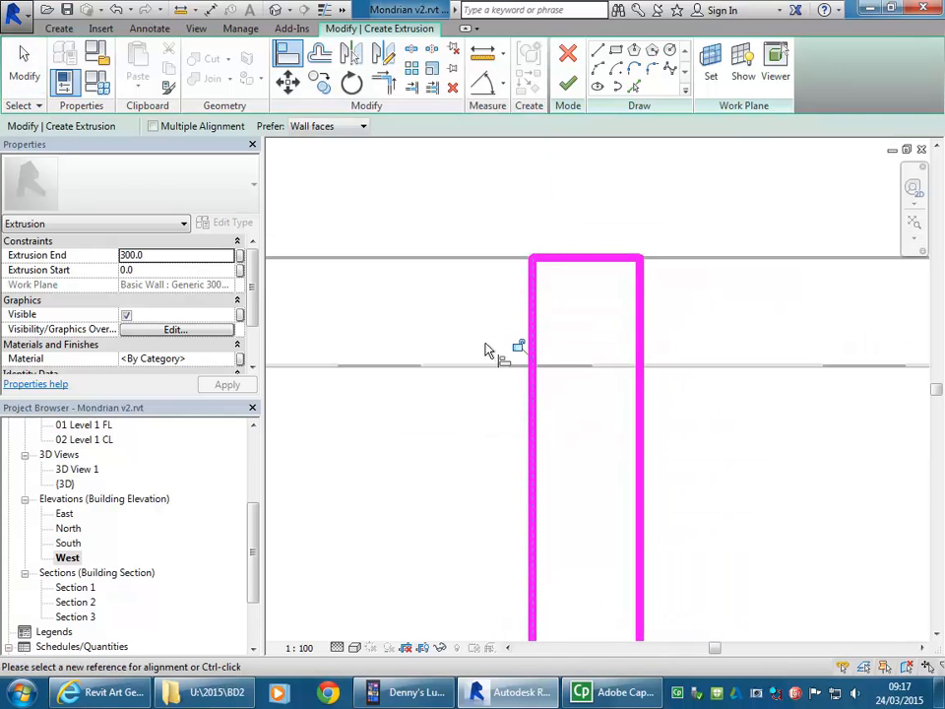
pyautogui.scroll(-3, 474, 374)
pyautogui.moveTo(489, 391); pyautogui.dragTo(594, 320, button='middle')
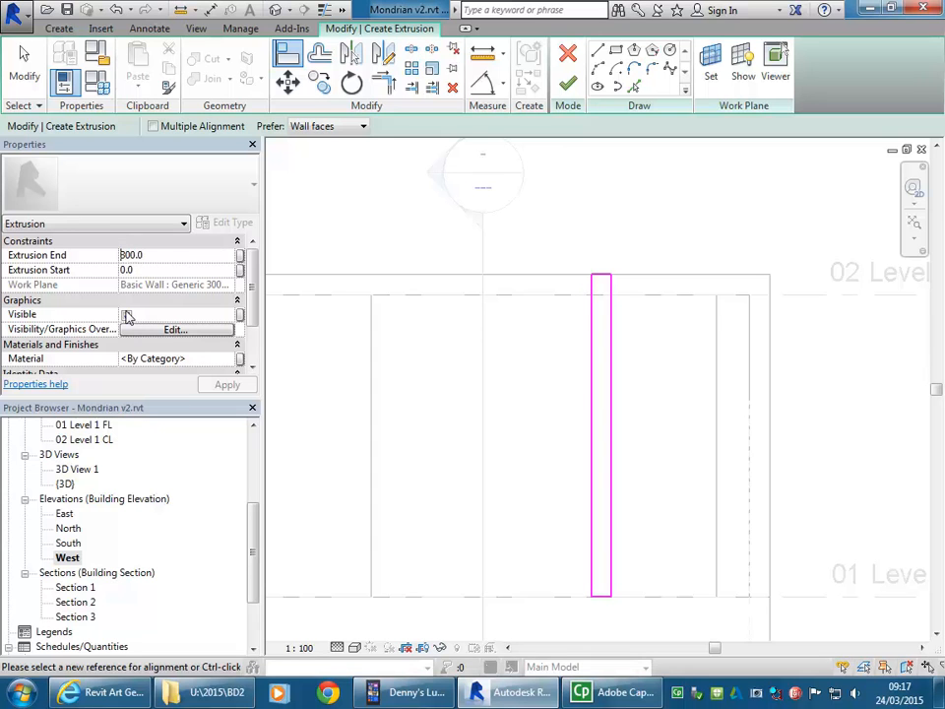
pyautogui.write('-')
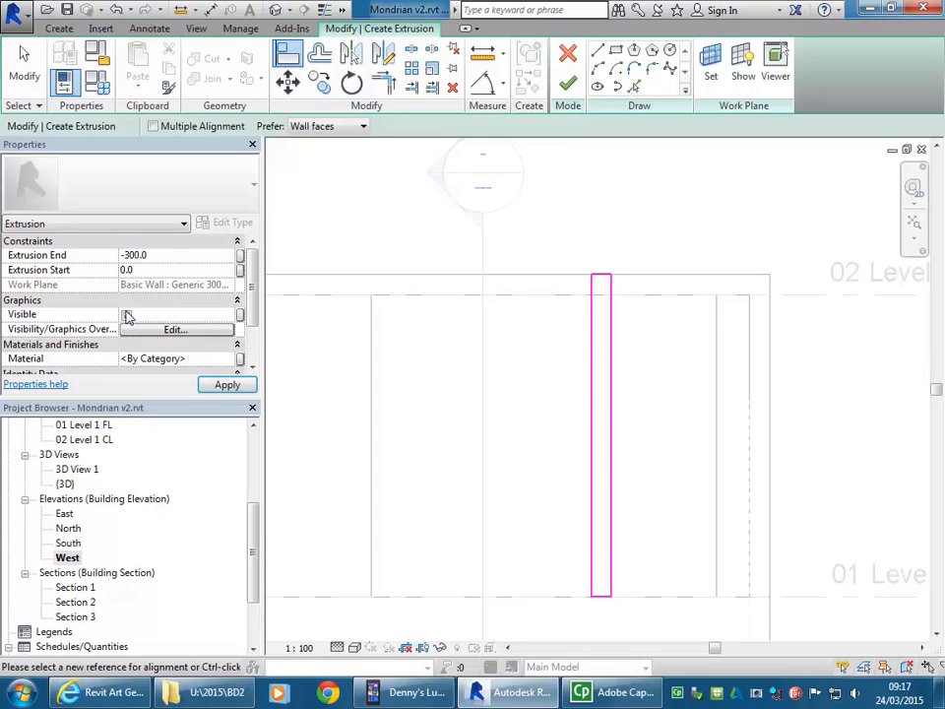
pyautogui.scroll(-1, 464, 380)
pyautogui.moveTo(464, 378); pyautogui.dragTo(483, 379, button='middle')
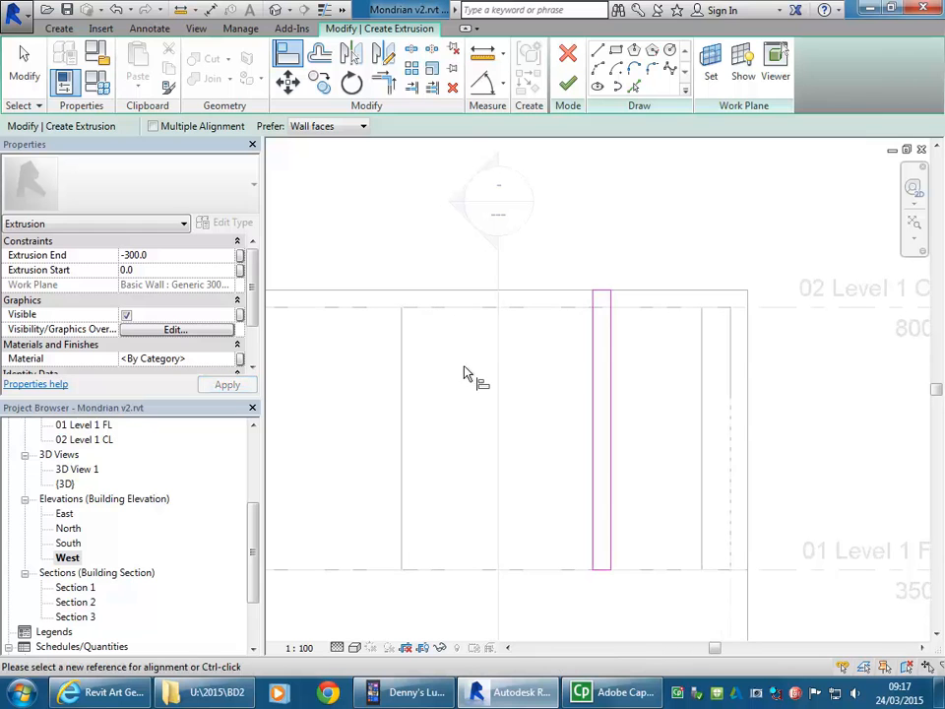
pyautogui.click(567, 83)
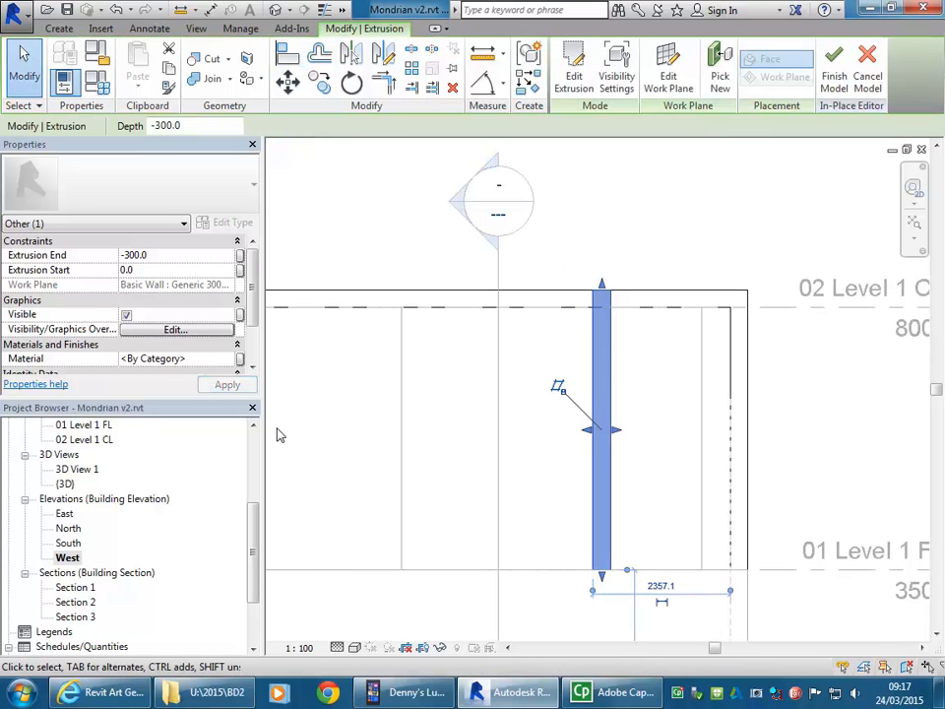
# Step: Examine the new post's base on the wall and its top at the branch in the default 3D view
pyautogui.doubleClick(64, 483)
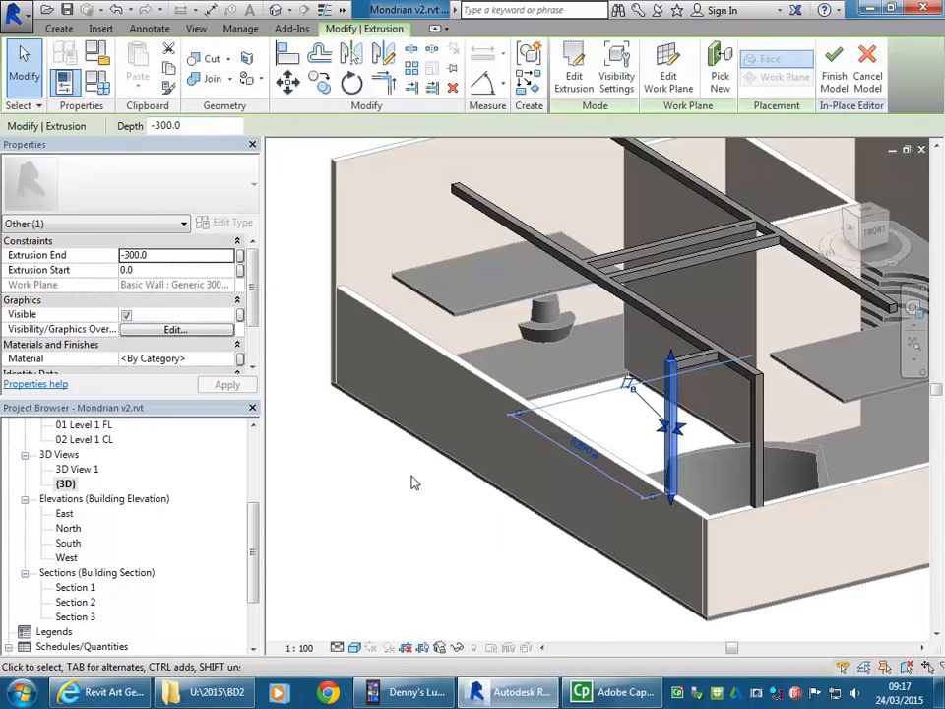
pyautogui.scroll(3, 686, 480)
pyautogui.scroll(1, 679, 596)
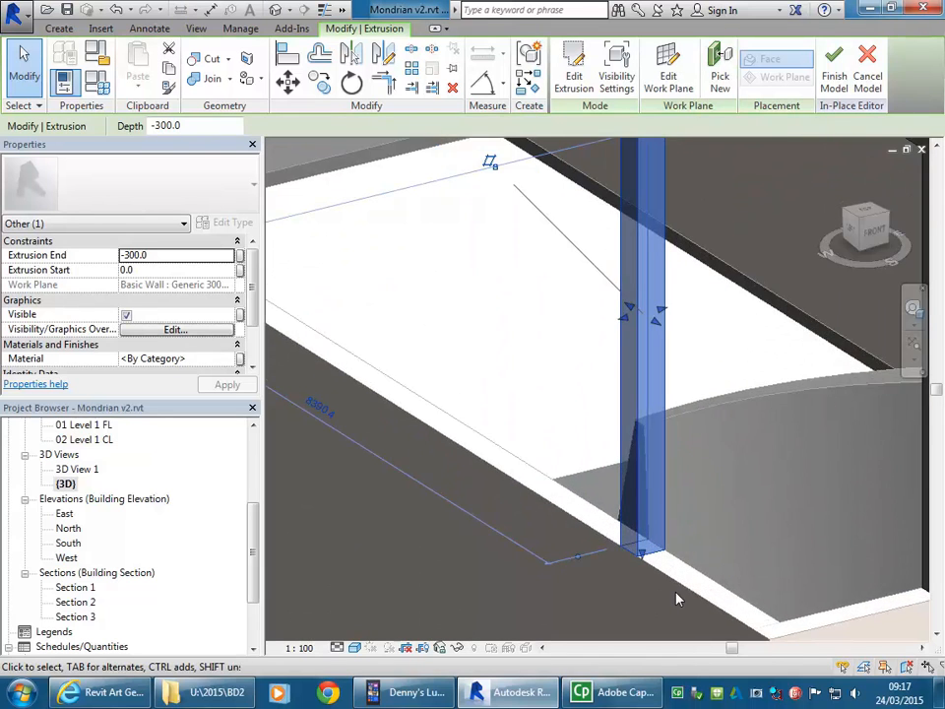
pyautogui.scroll(-2, 594, 552)
pyautogui.click(502, 390)
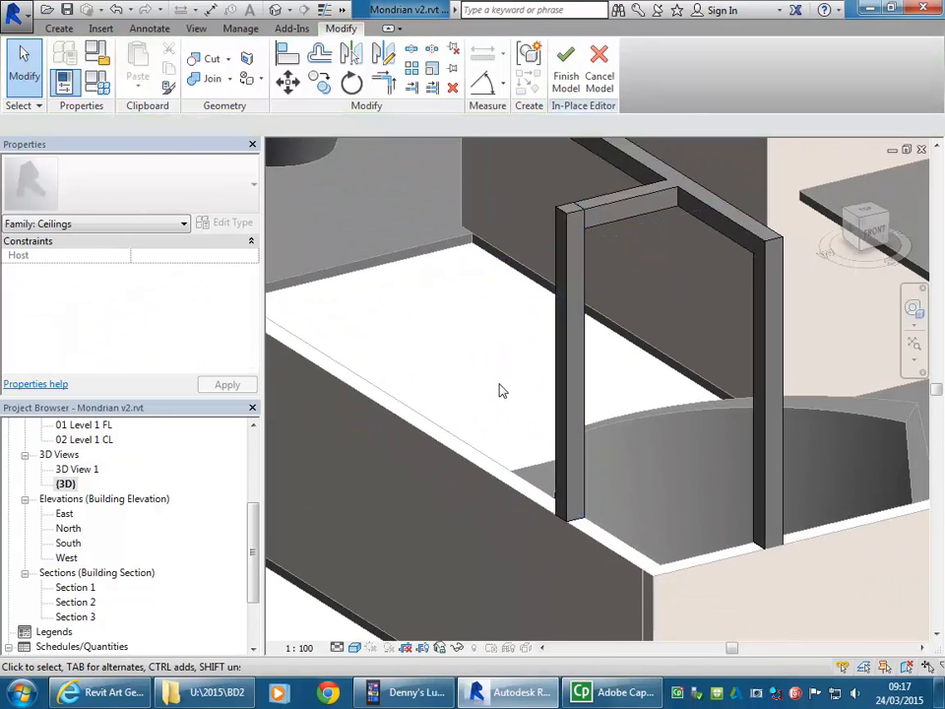
pyautogui.scroll(-3, 502, 391)
pyautogui.scroll(2, 511, 395)
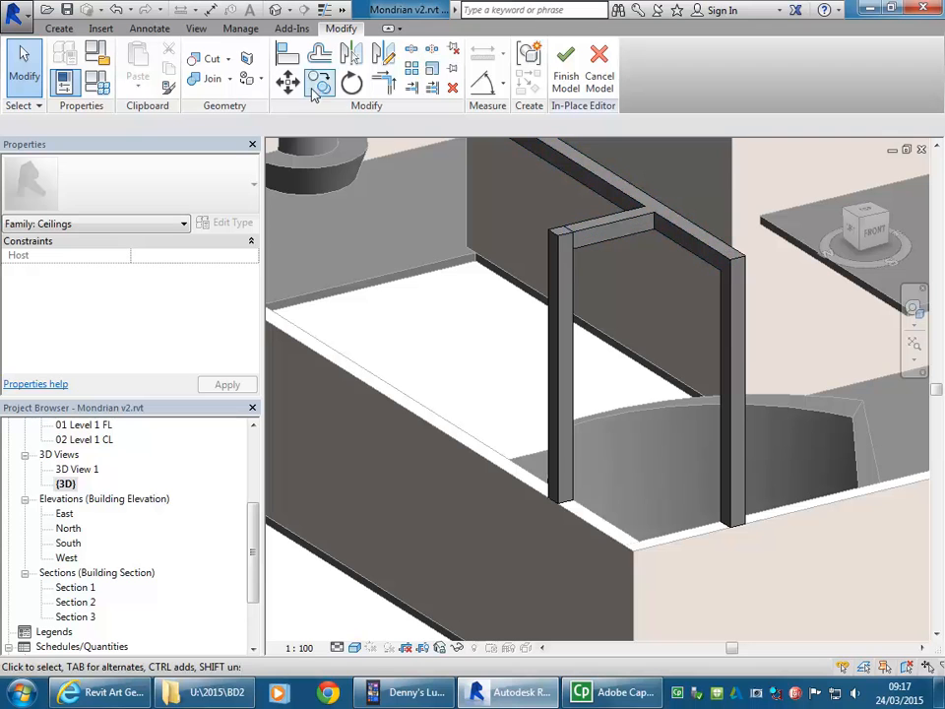
# Step: Join the geometry of the branched beam extrusion and the new post
pyautogui.click(211, 78)
pyautogui.click(604, 227)
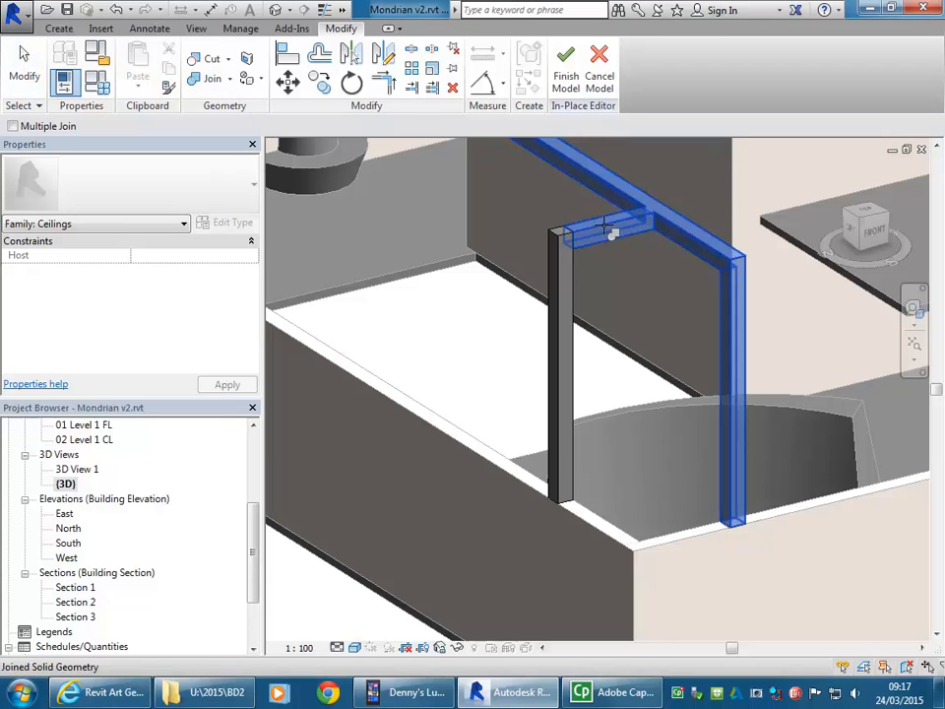
pyautogui.click(574, 284)
pyautogui.scroll(-2, 416, 321)
pyautogui.moveTo(415, 321); pyautogui.dragTo(430, 355, button='middle')
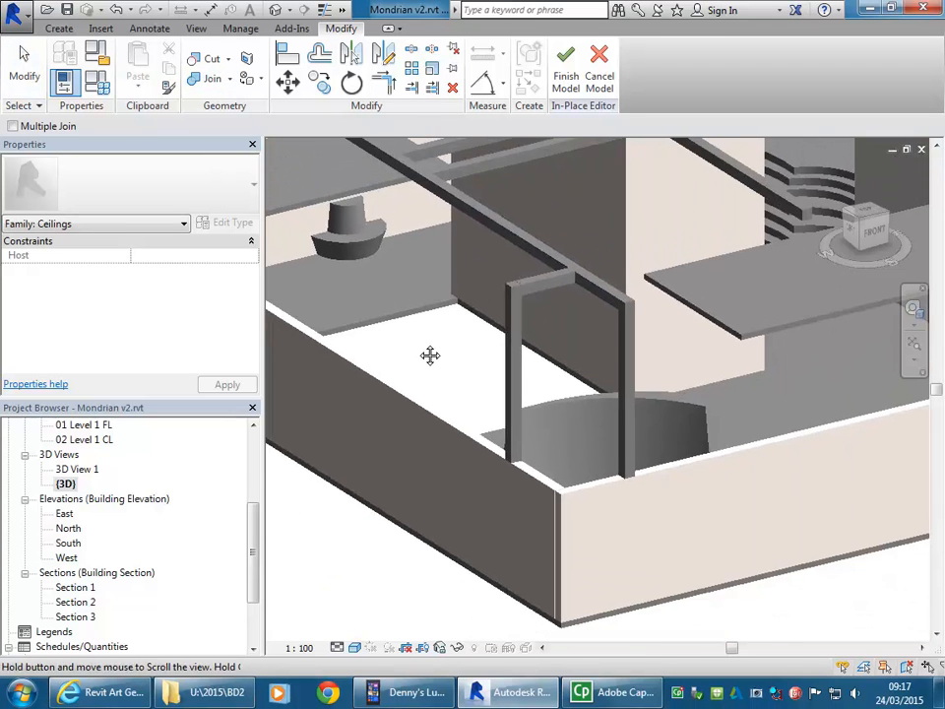
pyautogui.scroll(3, 527, 281)
pyautogui.click(499, 313)
pyautogui.click(492, 306)
pyautogui.rightClick(503, 265)
pyautogui.click(532, 278)
pyautogui.rightClick(531, 276)
pyautogui.click(546, 283)
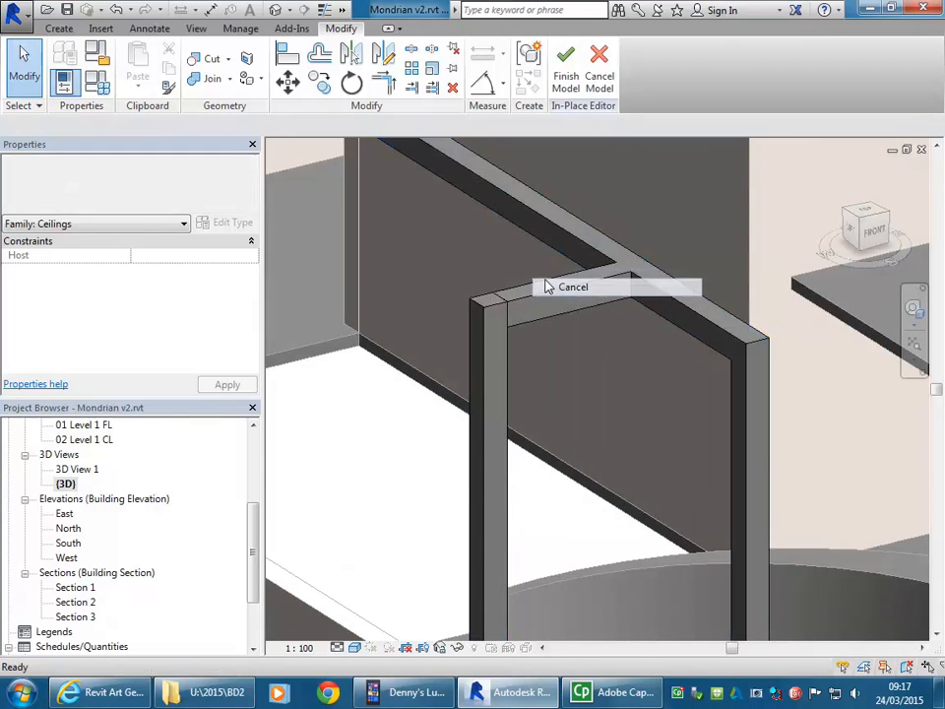
# Step: Stretch the end face of the side branch slightly into the top of the new post
pyautogui.scroll(4, 477, 265)
pyautogui.scroll(1, 577, 357)
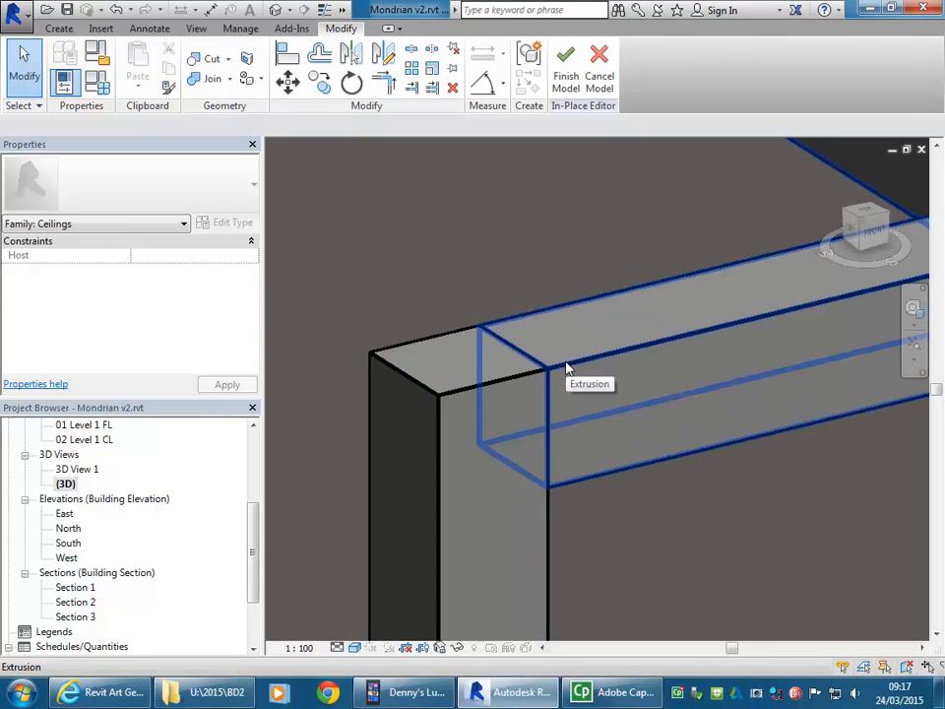
pyautogui.click(566, 367)
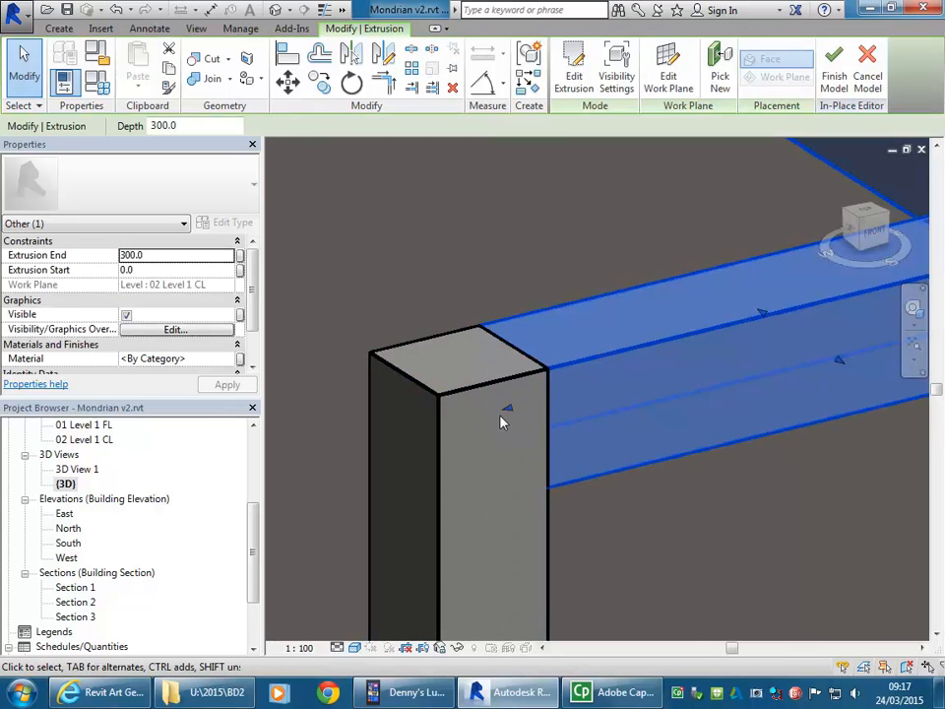
pyautogui.moveTo(508, 411); pyautogui.dragTo(509, 411)
pyautogui.click(488, 272)
# Step: Check the whole portal of posts and beams and finish the in-place model
pyautogui.scroll(-6, 487, 273)
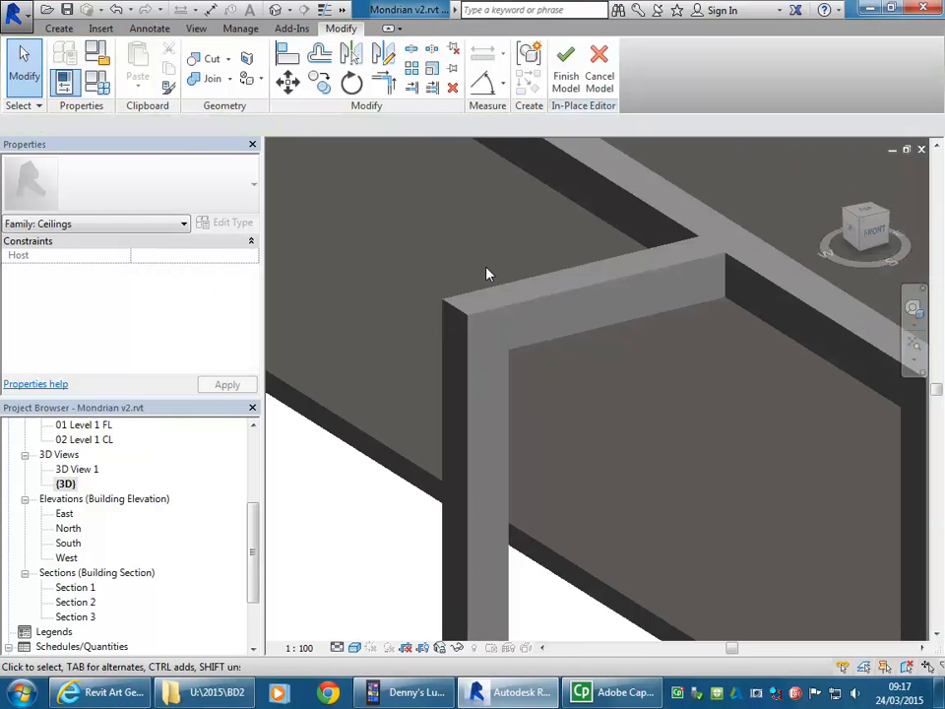
pyautogui.moveTo(559, 354); pyautogui.dragTo(572, 384, button='middle')
pyautogui.scroll(-2, 559, 382)
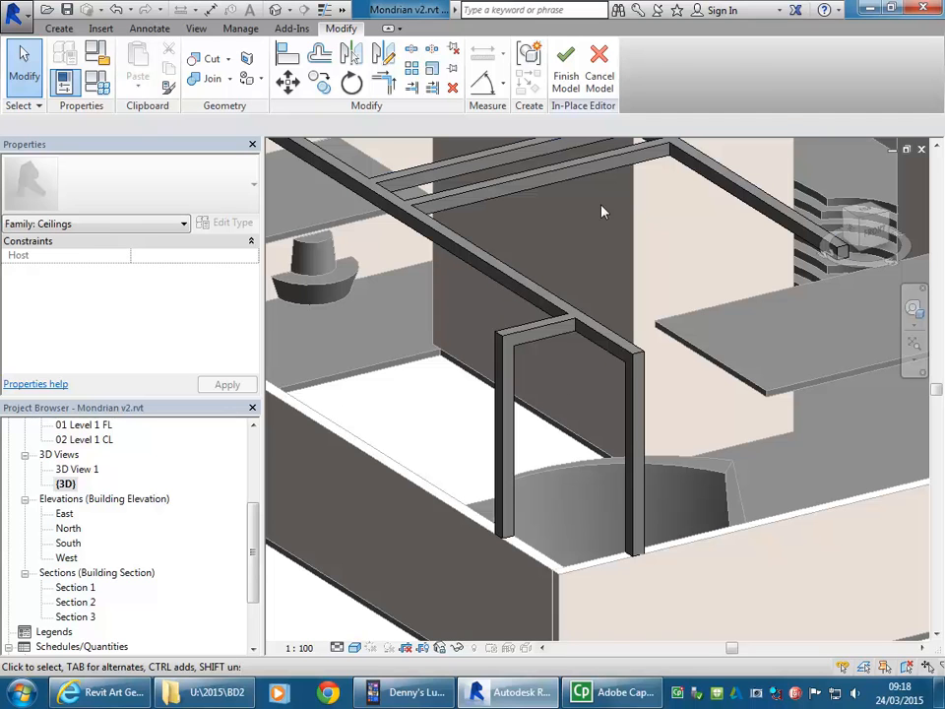
pyautogui.click(567, 83)
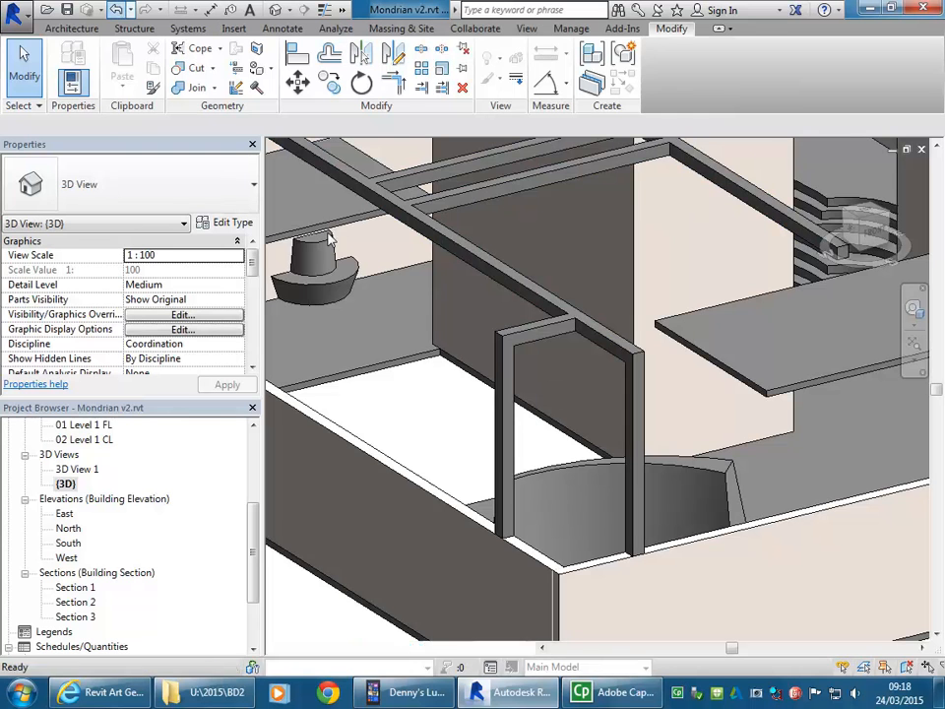
# Step: Return to editing the in-place beam frame, try to save the project from that edit mode, and cancel the save
pyautogui.doubleClick(485, 246)
pyautogui.scroll(-8, 507, 345)
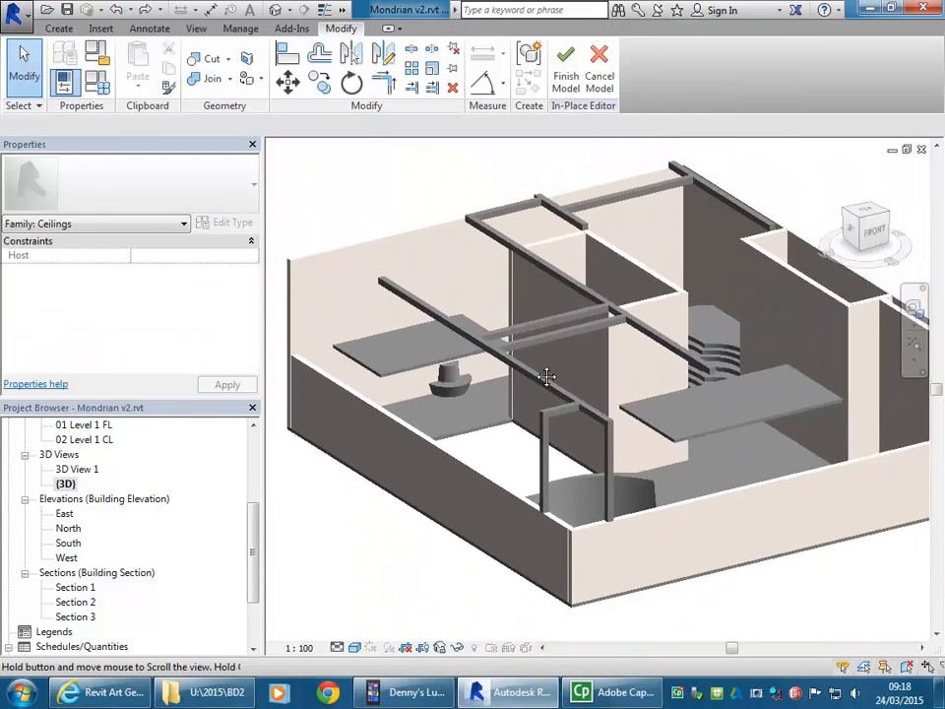
pyautogui.moveTo(591, 397); pyautogui.dragTo(576, 436, button='middle')
pyautogui.click(14, 12)
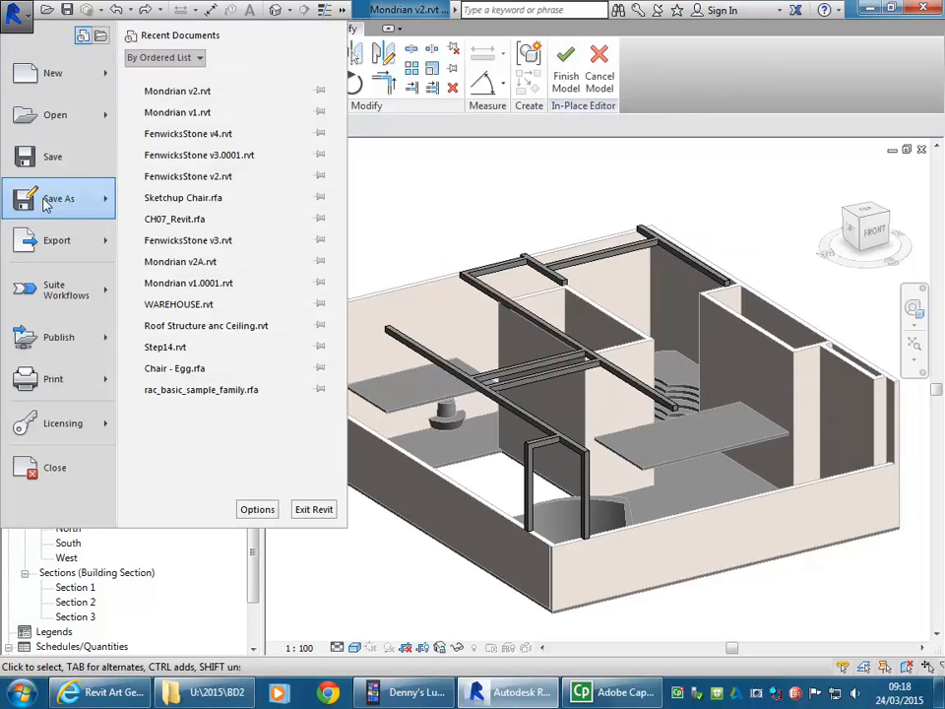
pyautogui.click(49, 155)
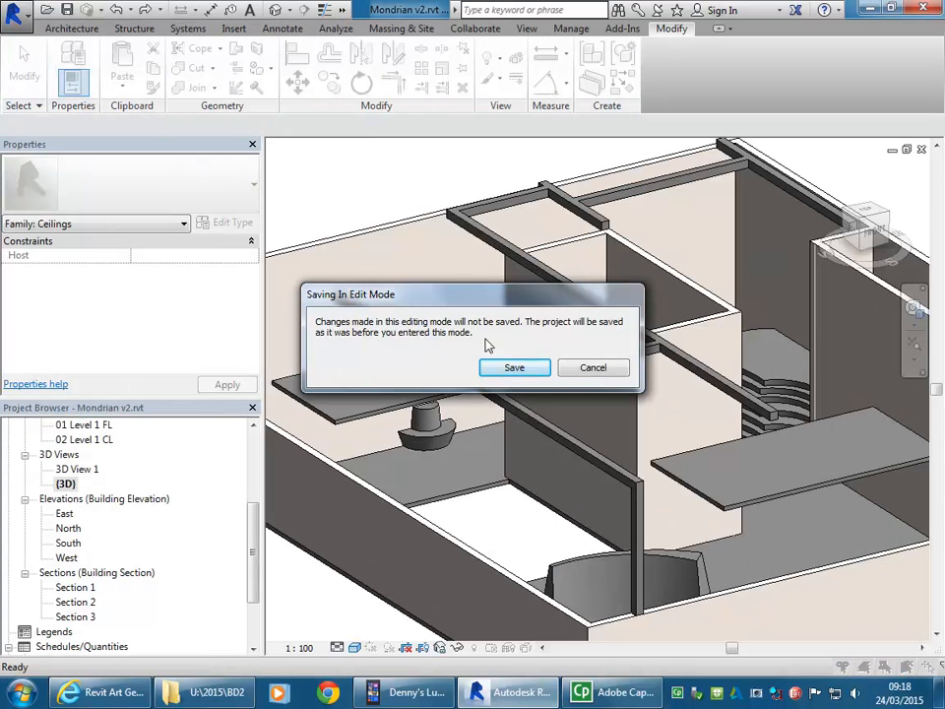
pyautogui.moveTo(494, 305); pyautogui.dragTo(423, 227)
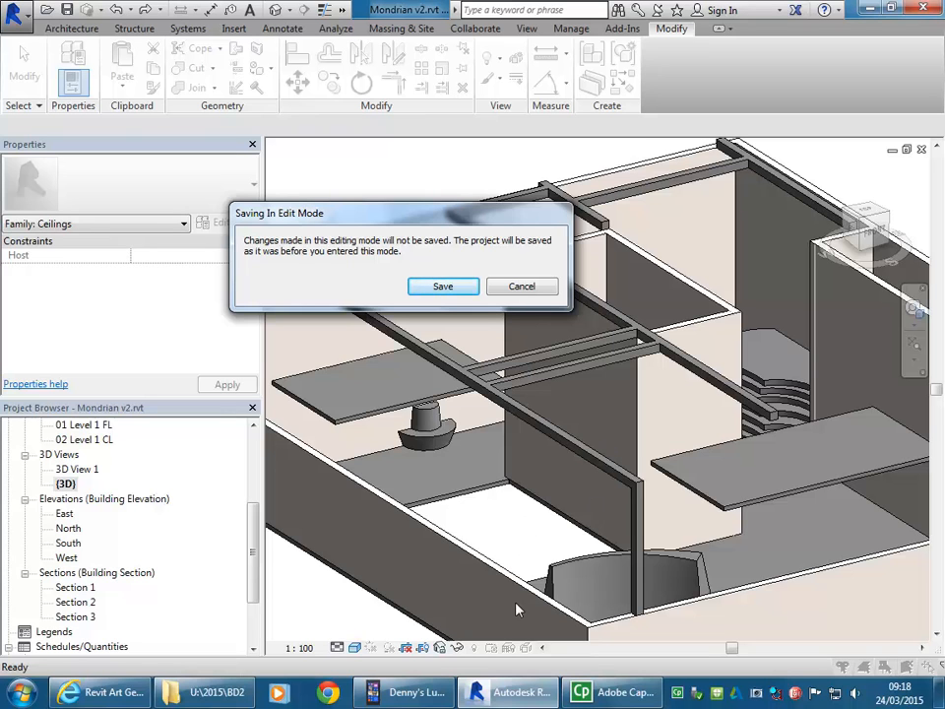
pyautogui.click(521, 286)
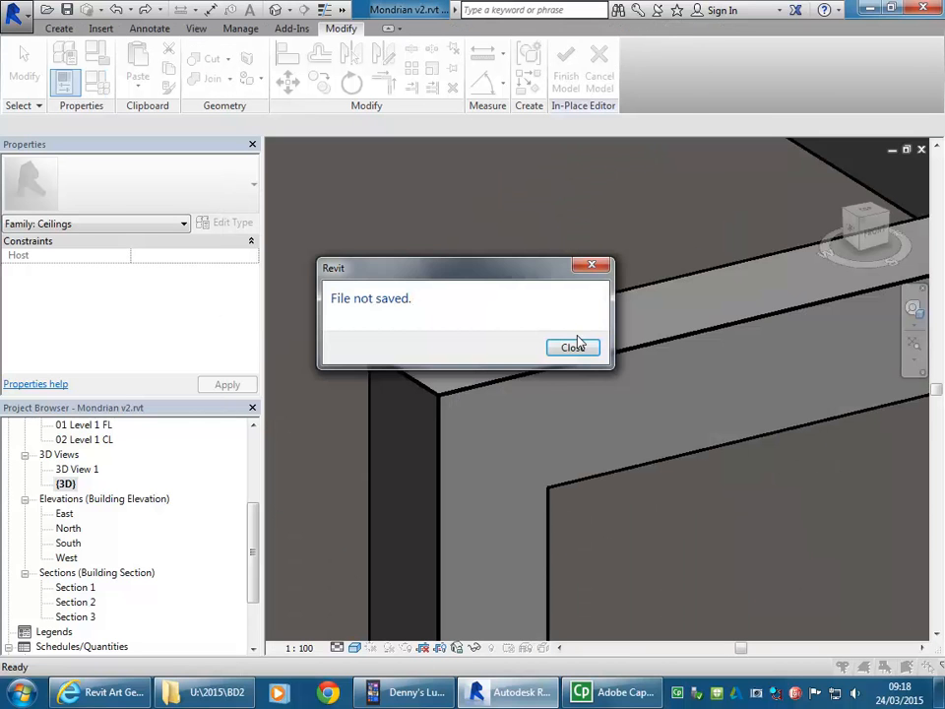
pyautogui.click(574, 345)
# Step: Finish the in-place beam frame model and save the project
pyautogui.scroll(-5, 575, 357)
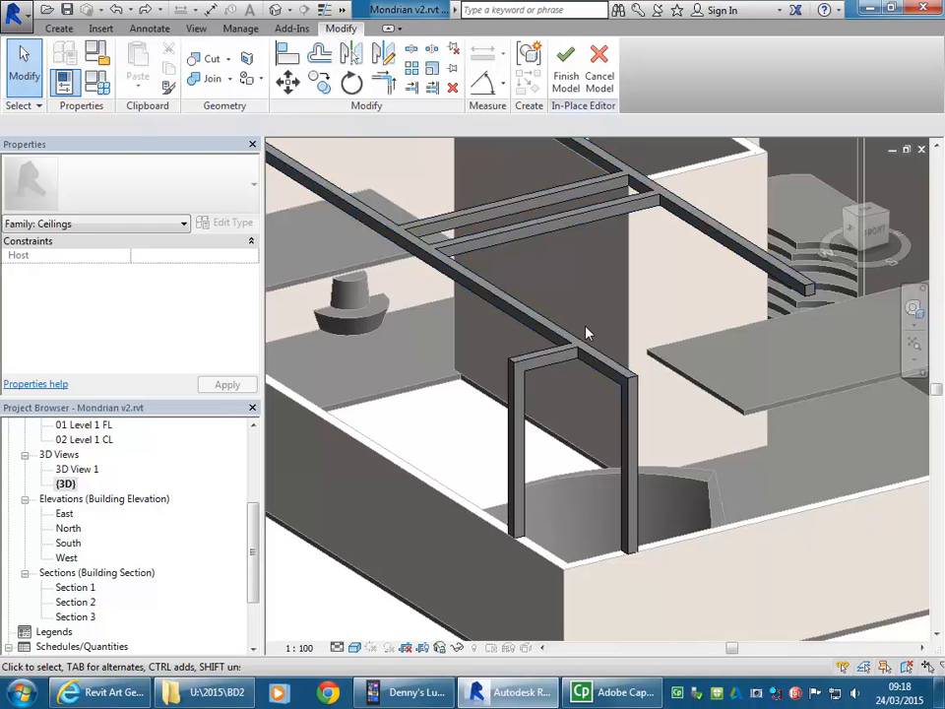
pyautogui.click(566, 71)
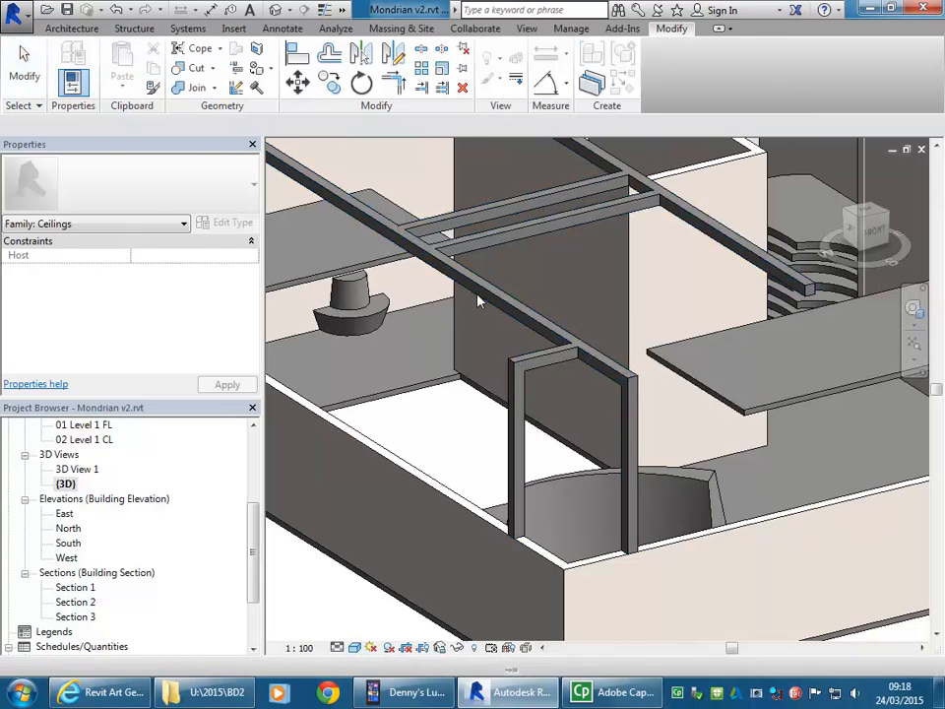
pyautogui.click(14, 12)
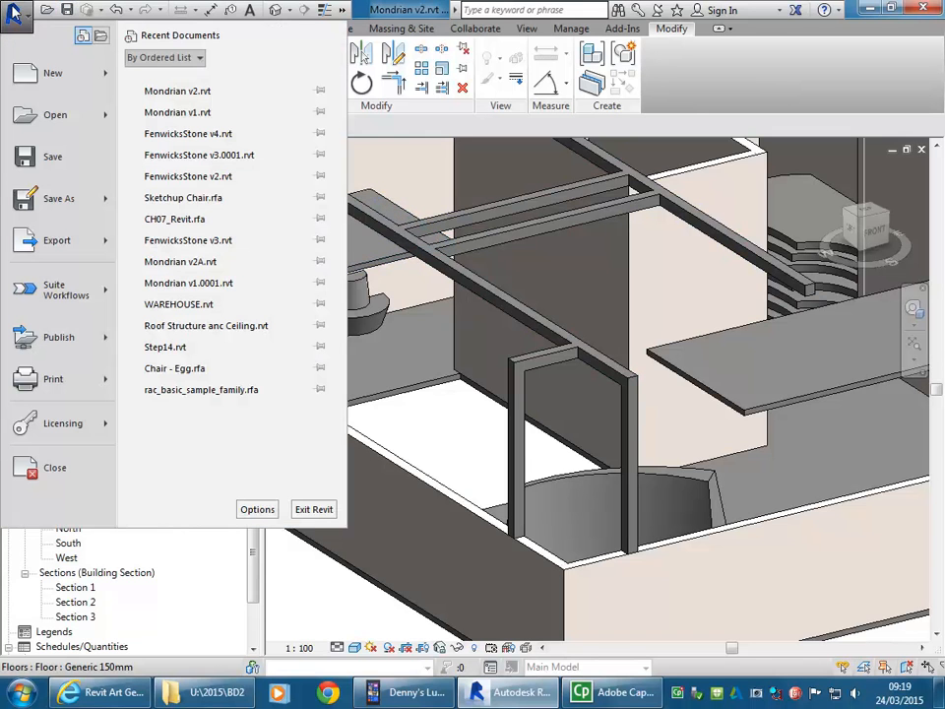
pyautogui.click(53, 157)
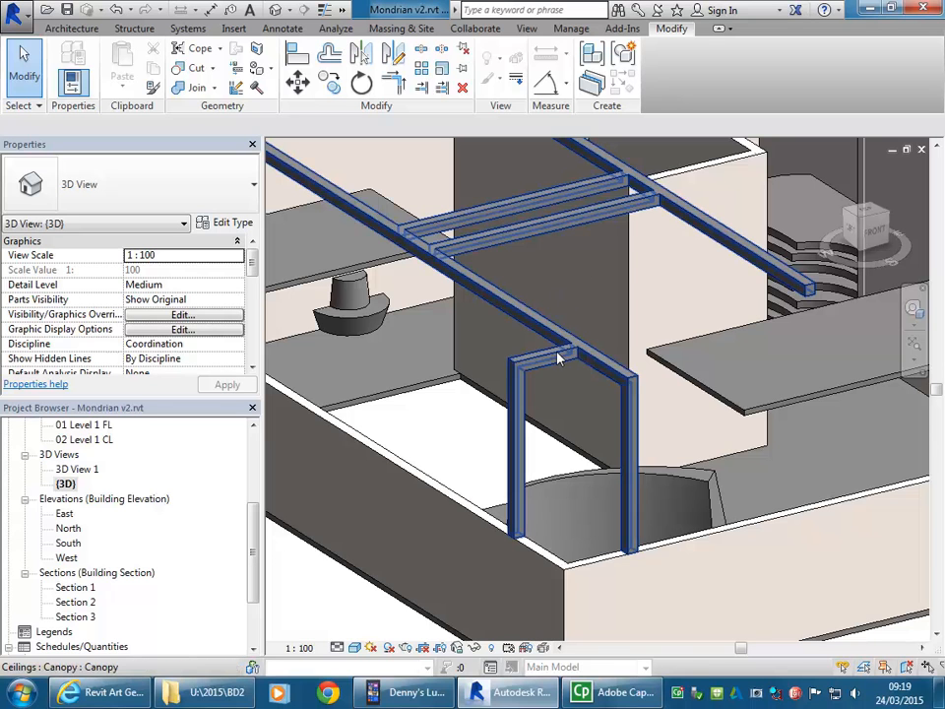
# Step: Open the 00 Ground Floor slab's boundary sketch for editing and cancel the edit
pyautogui.click(434, 381)
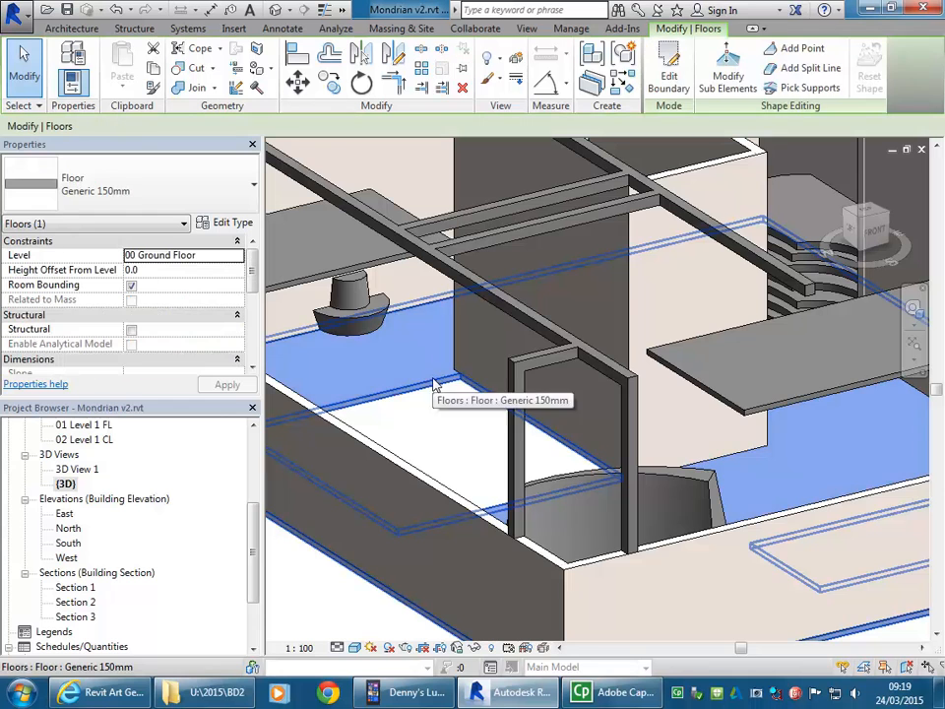
pyautogui.click(669, 78)
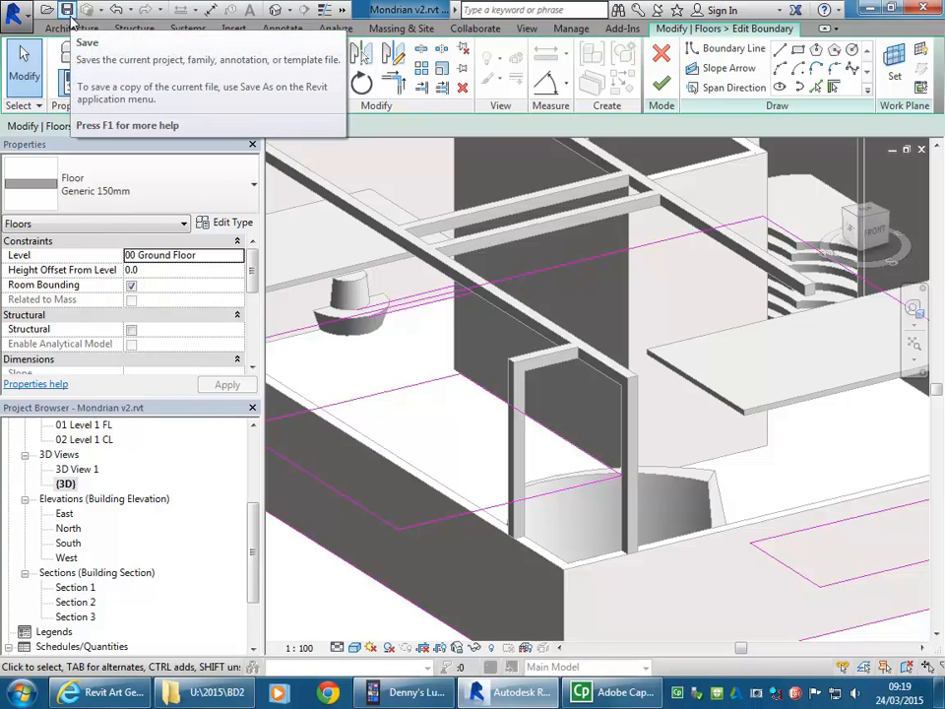
pyautogui.click(661, 55)
pyautogui.keyDown('shift'); pyautogui.moveTo(388, 384); pyautogui.dragTo(445, 491, button='middle'); pyautogui.keyUp('shift')
pyautogui.press('Escape')
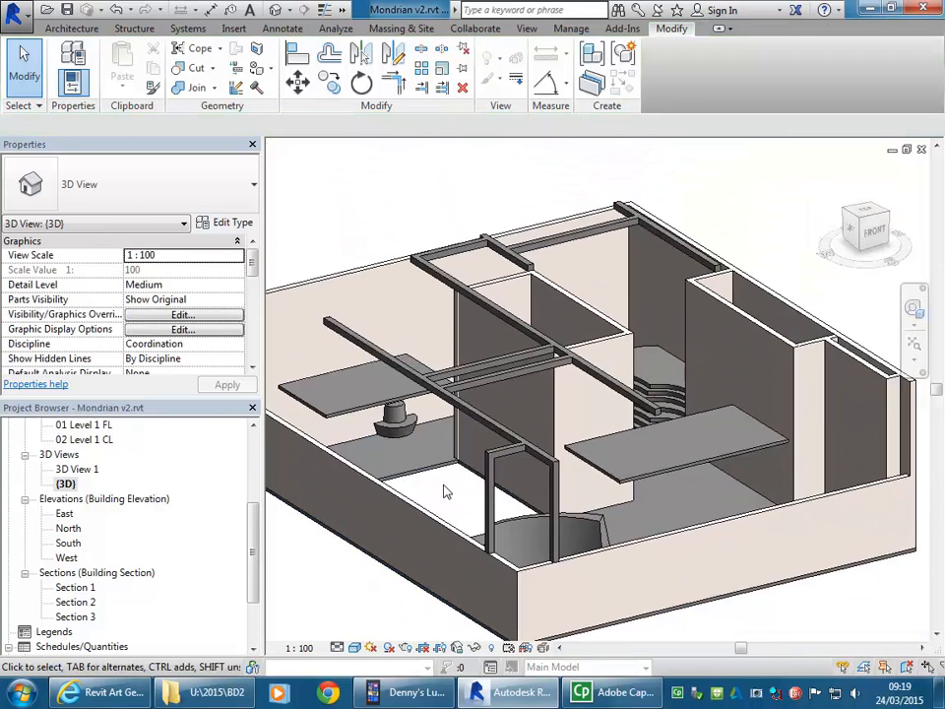
pyautogui.click(510, 458)
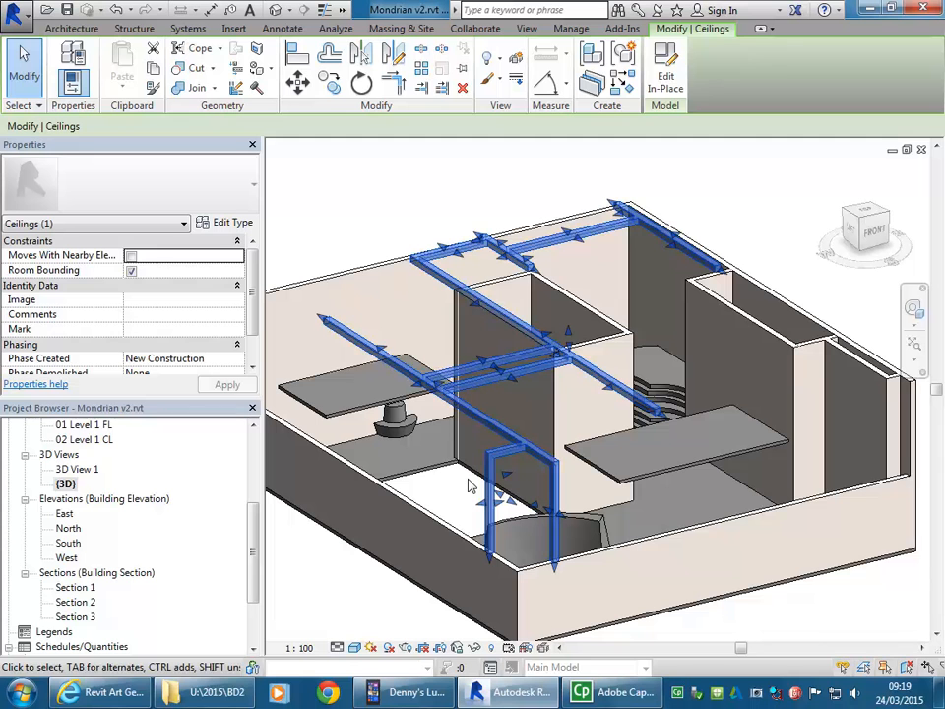
pyautogui.press('Escape')
pyautogui.moveTo(456, 494); pyautogui.dragTo(448, 519, button='middle')
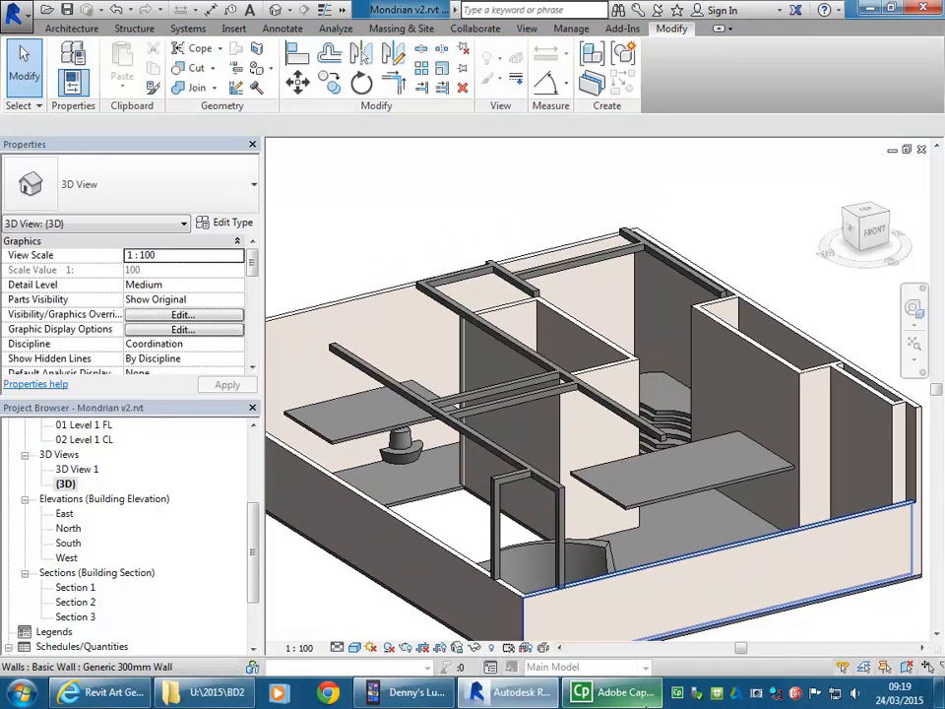